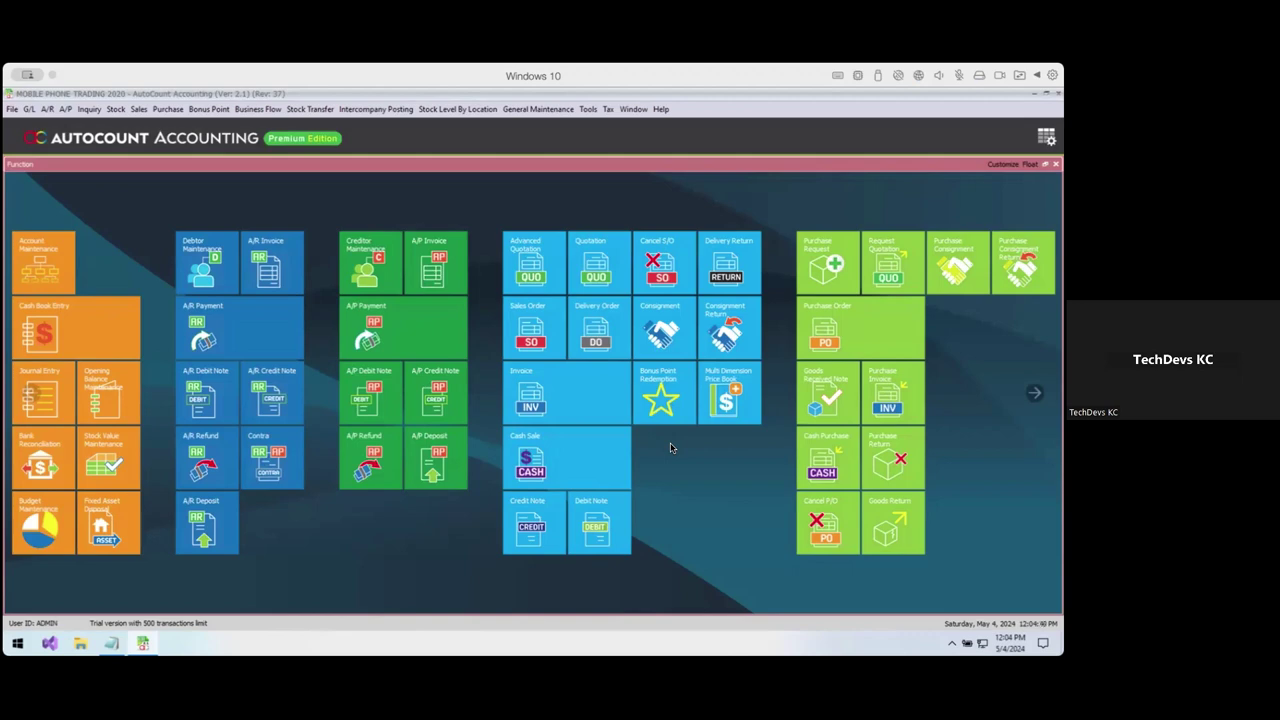
# Open the stock level location maintenance and check the database and location choices for the Holding row.
pyautogui.click(462, 111)
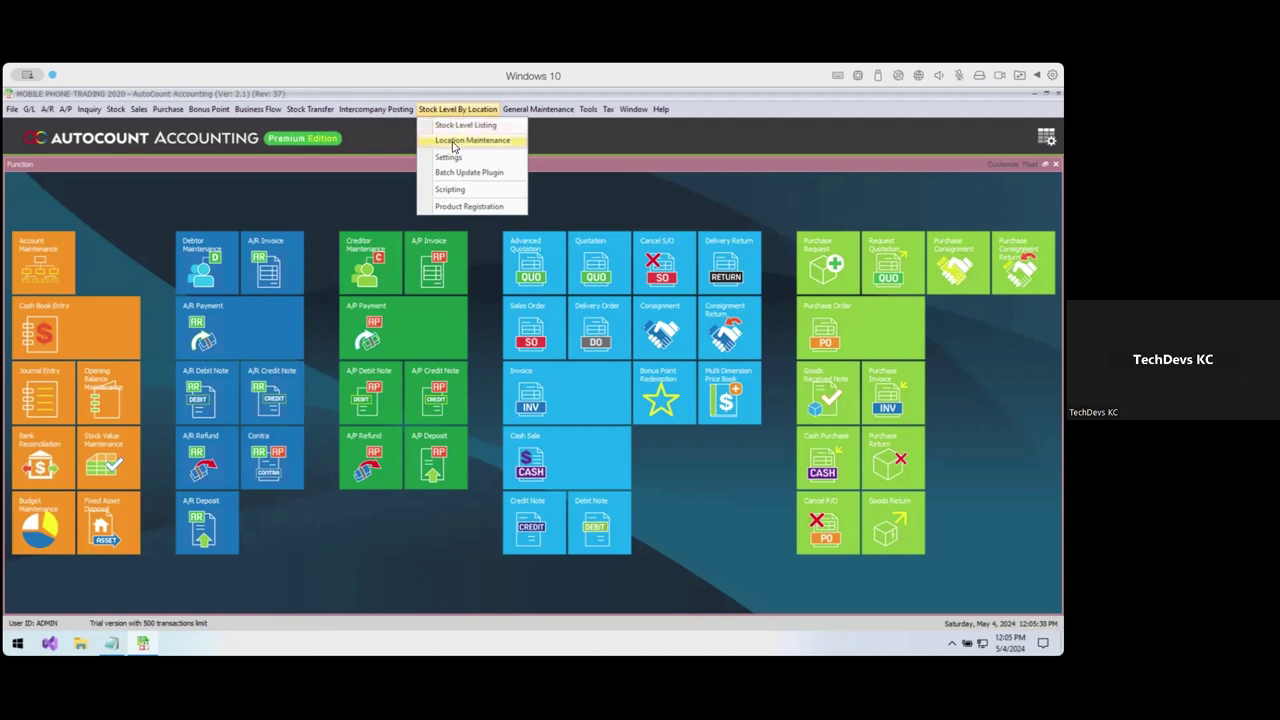
pyautogui.click(454, 144)
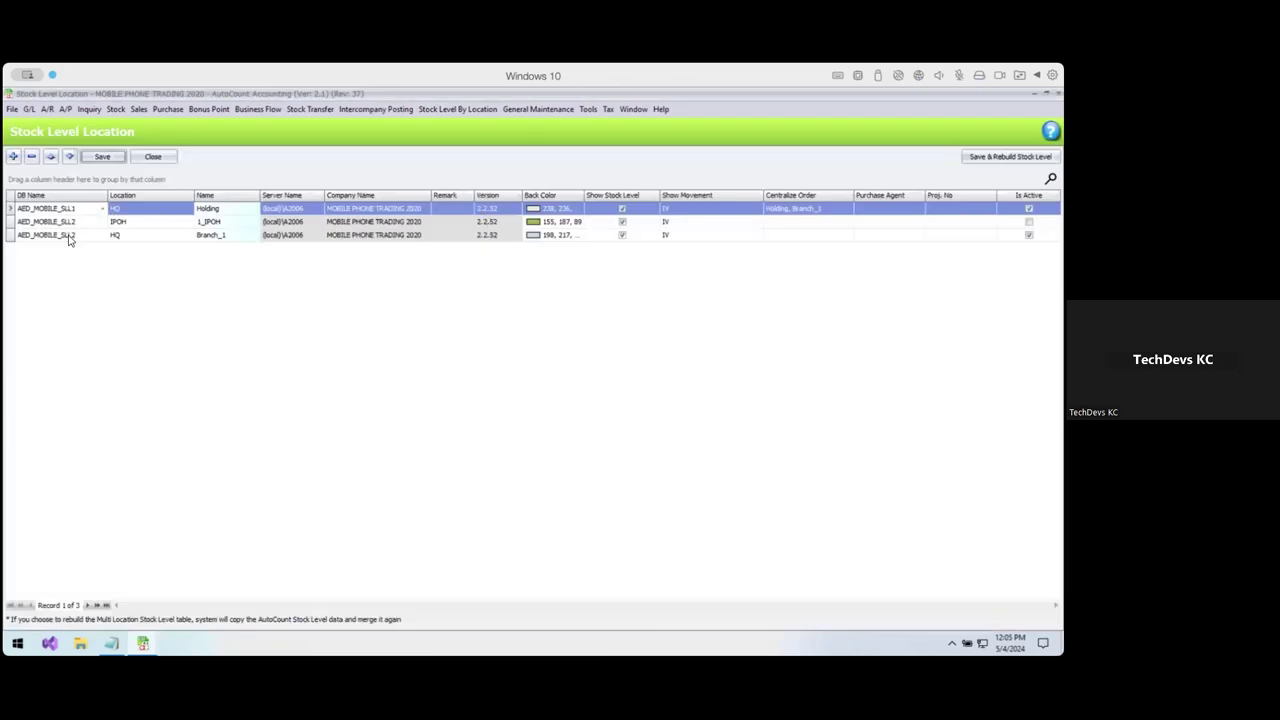
pyautogui.click(97, 208)
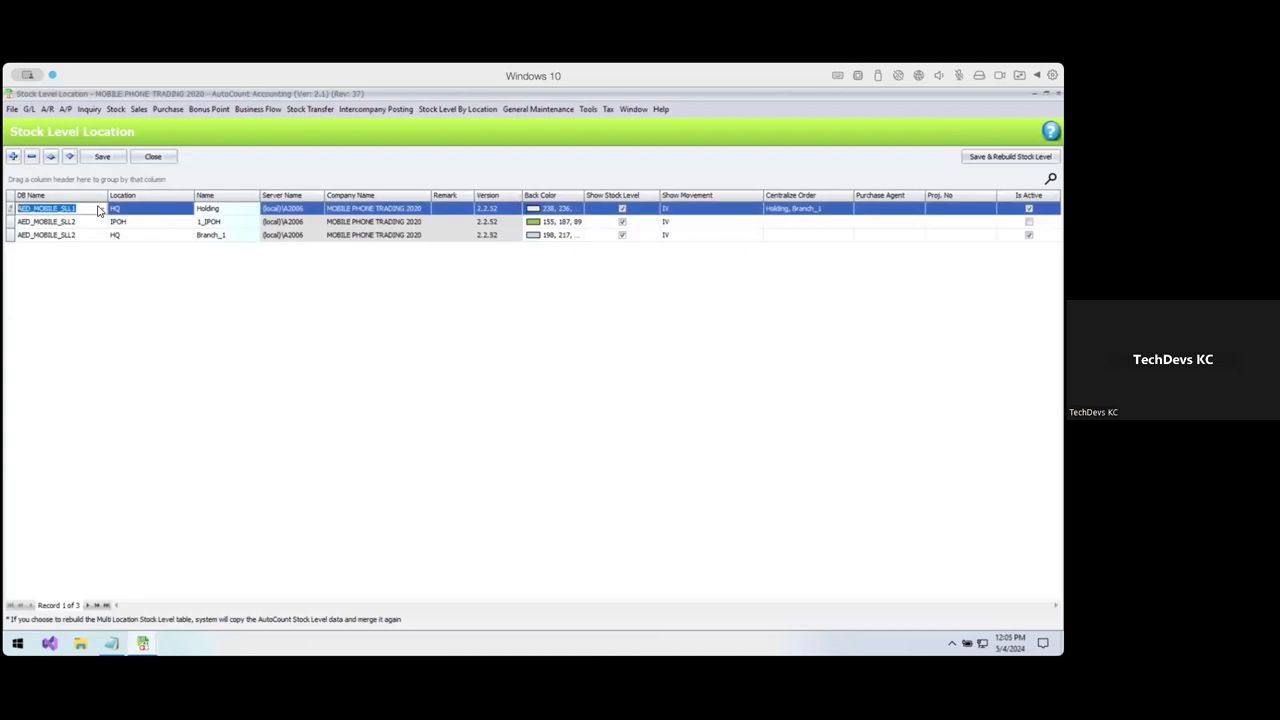
pyautogui.click(102, 208)
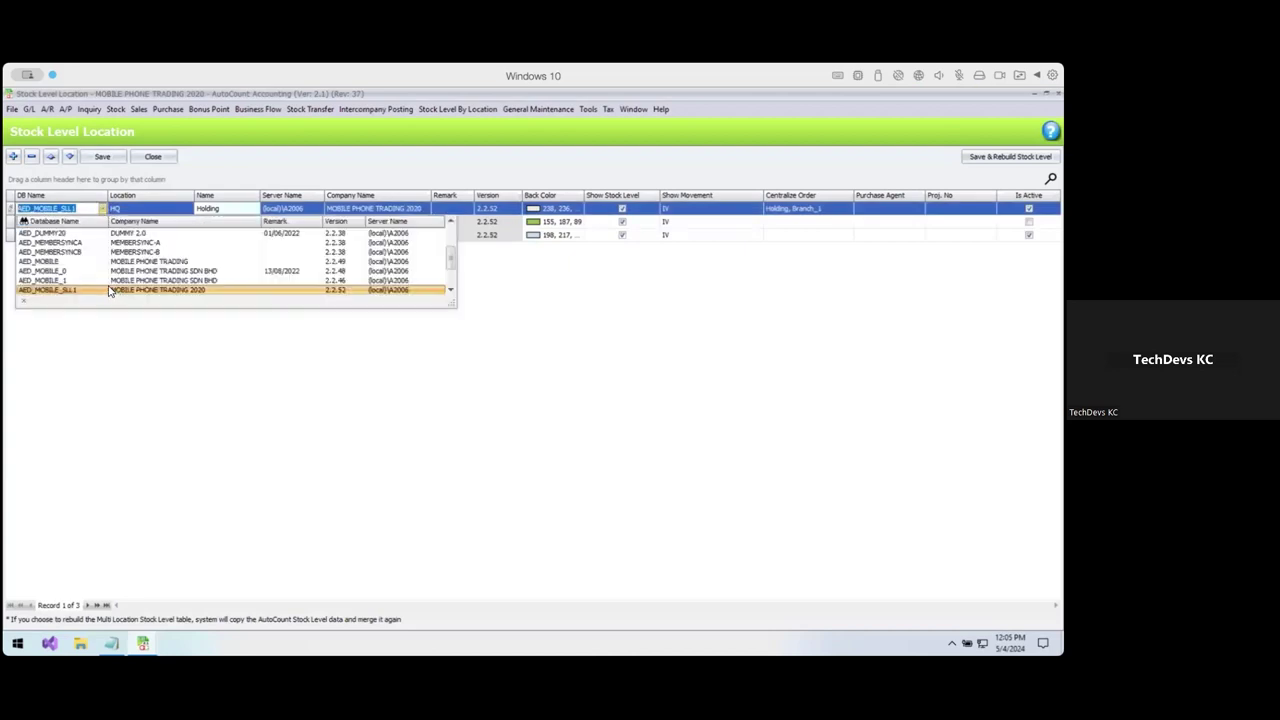
pyautogui.click(108, 289)
pyautogui.click(190, 208)
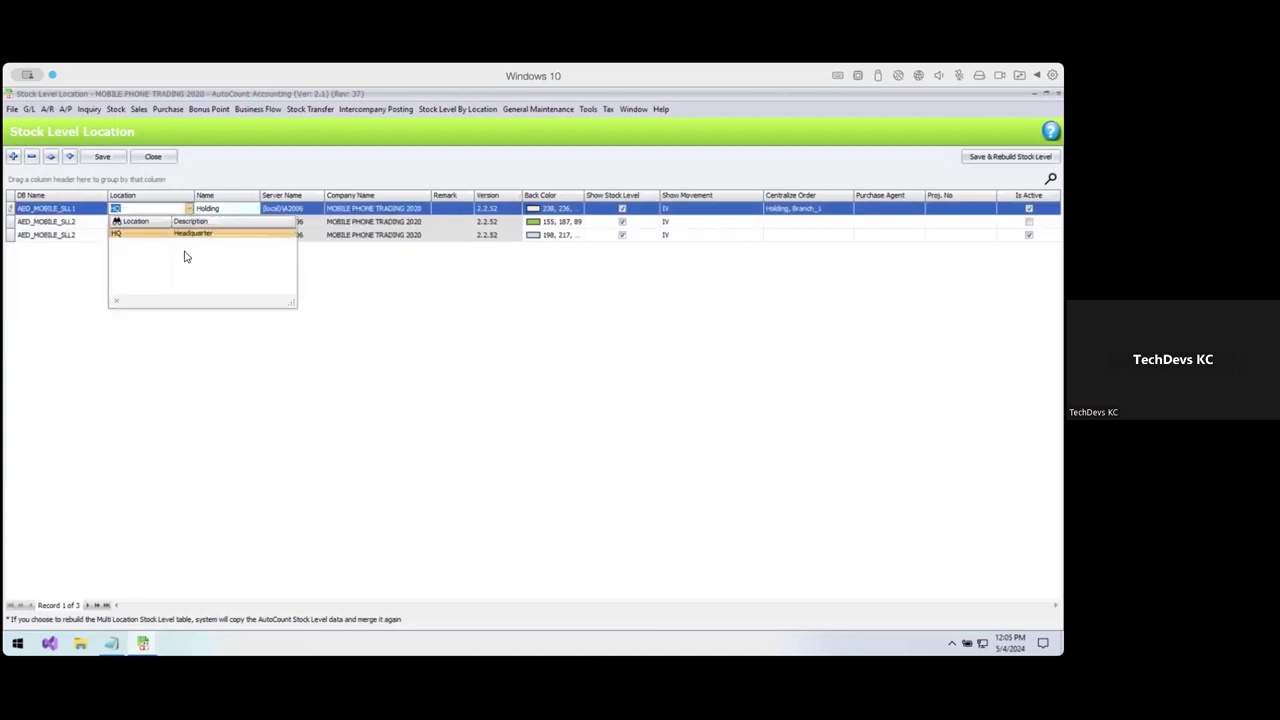
pyautogui.click(76, 282)
# Check which databases and locations can be chosen for the 1_IPOH row.
pyautogui.click(98, 222)
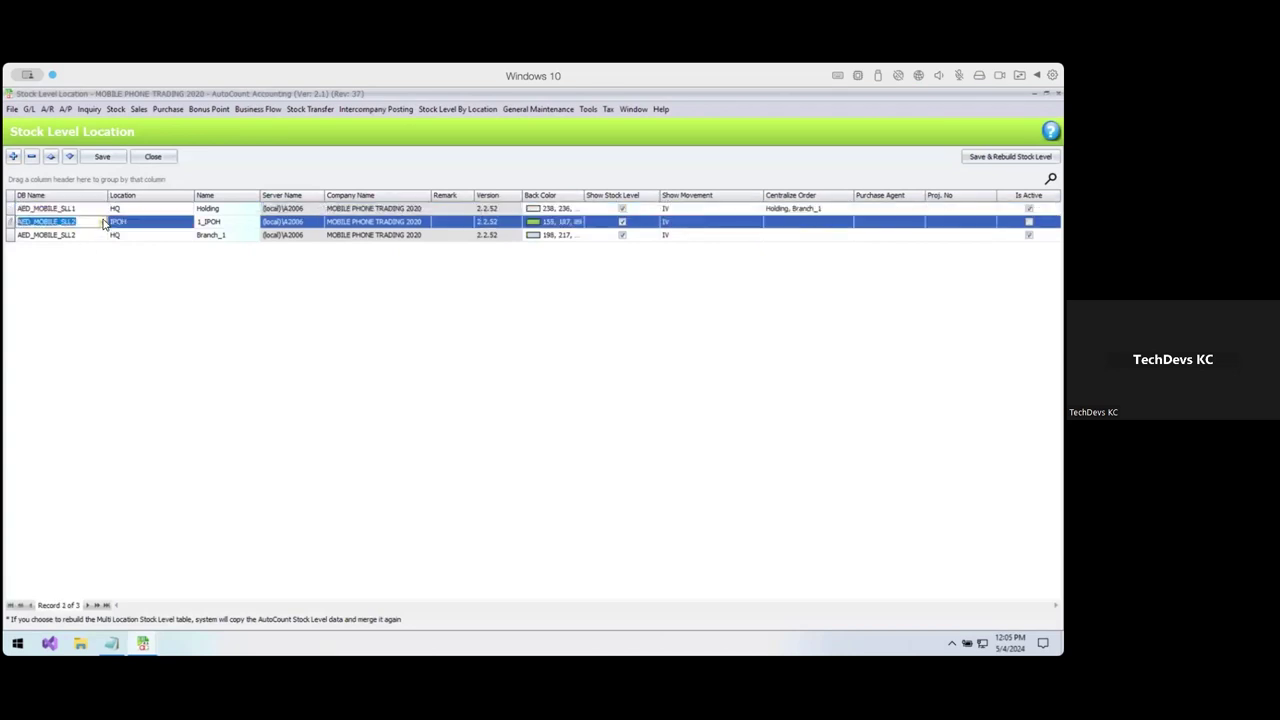
pyautogui.click(103, 221)
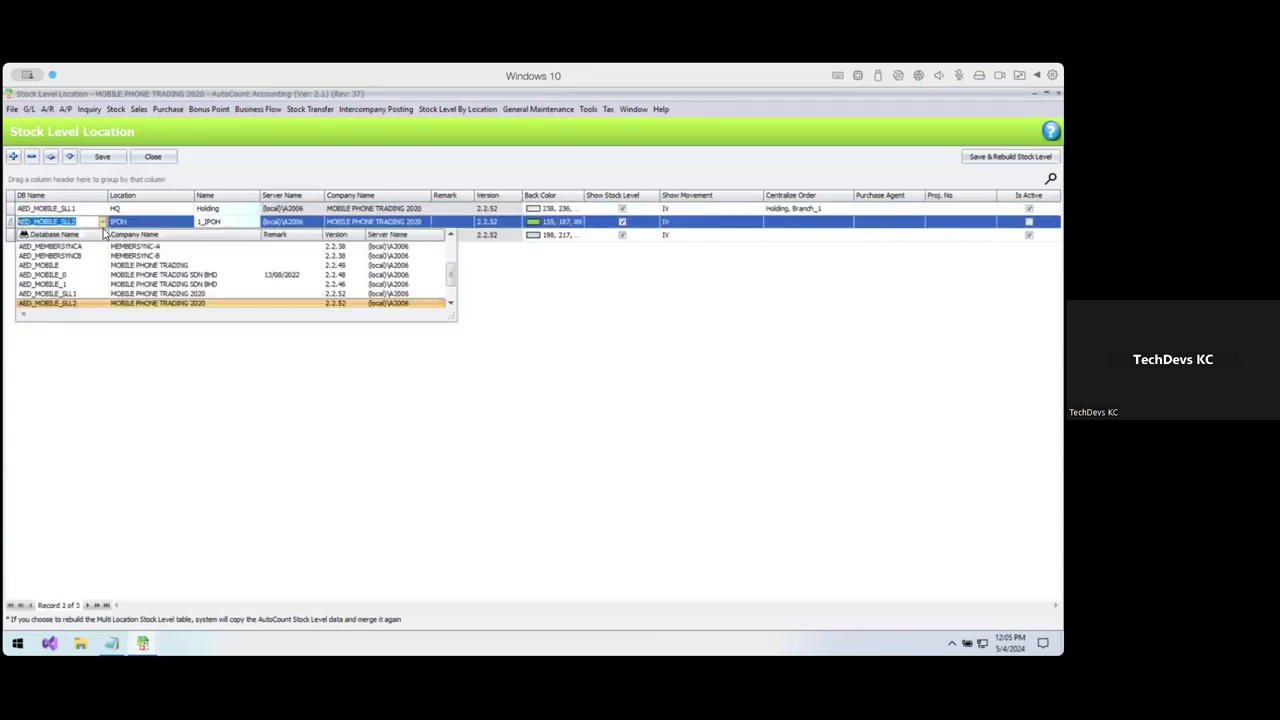
pyautogui.click(89, 343)
pyautogui.click(182, 222)
pyautogui.click(190, 222)
pyautogui.click(41, 321)
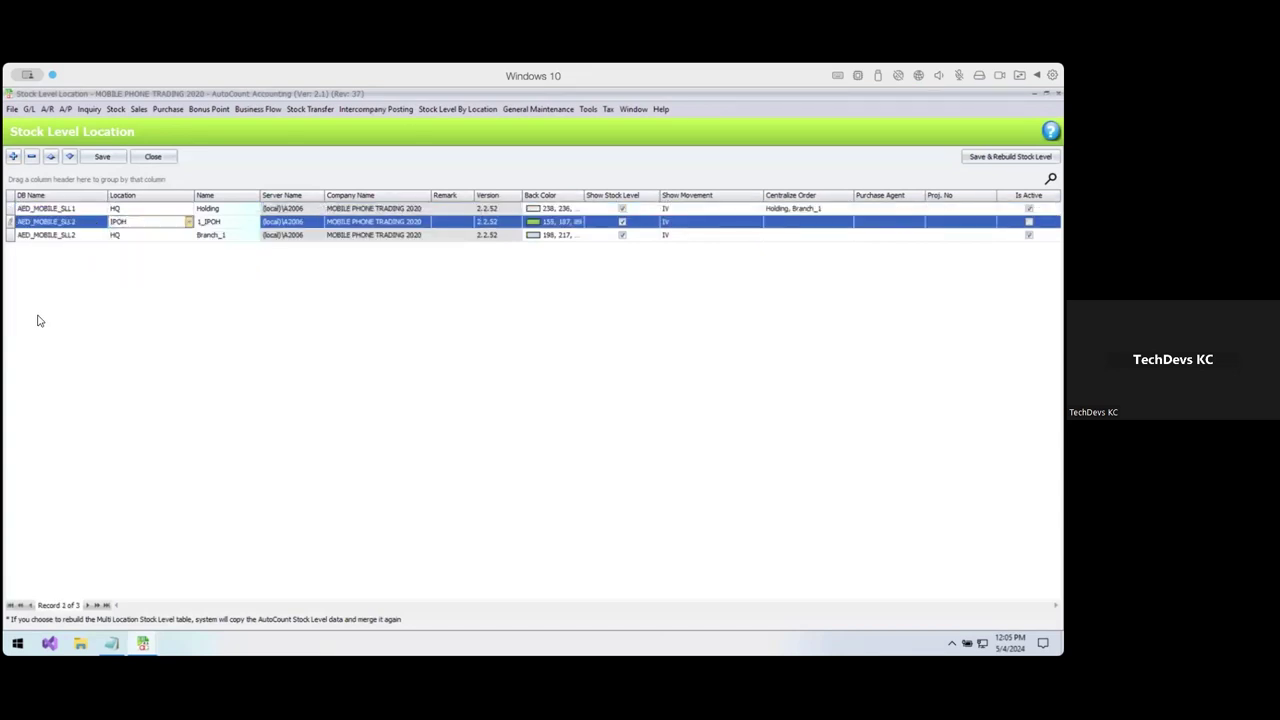
# Widen the Back Color column slightly in the location grid.
pyautogui.click(578, 209)
pyautogui.click(577, 214)
pyautogui.moveTo(584, 195); pyautogui.dragTo(591, 195)
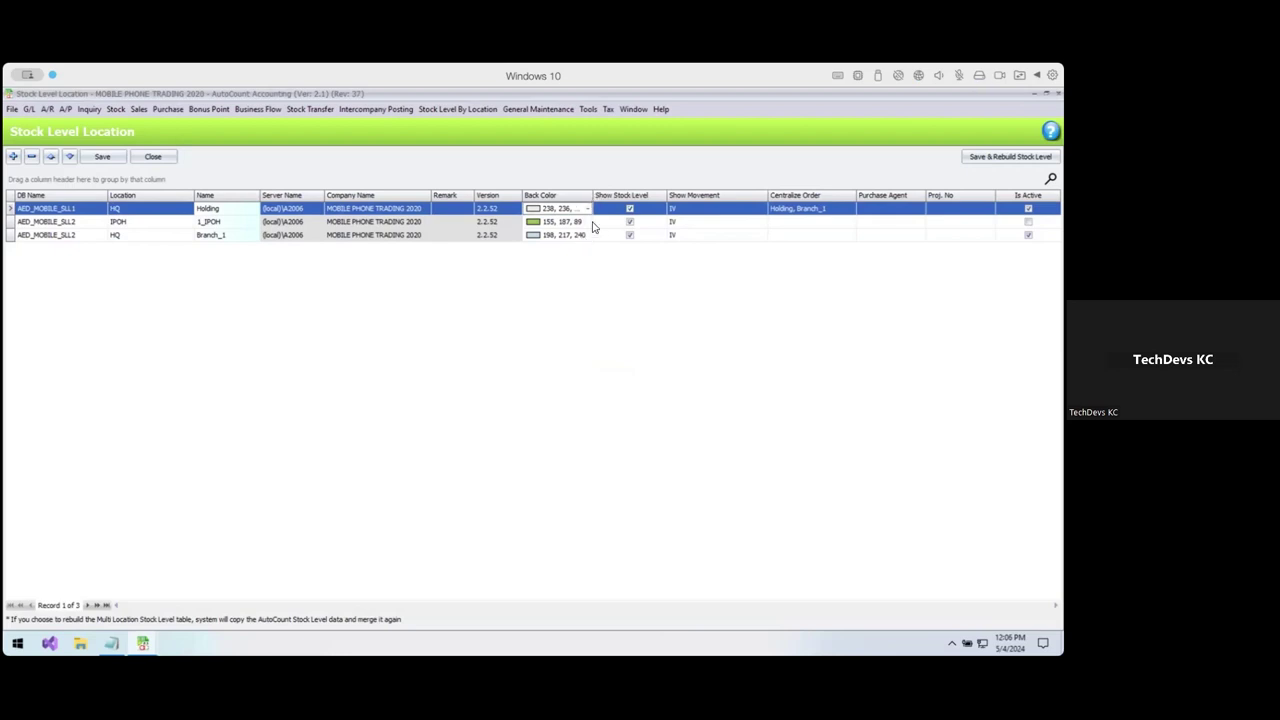
# Review the document types available under Show Movement for the Holding row.
pyautogui.click(694, 213)
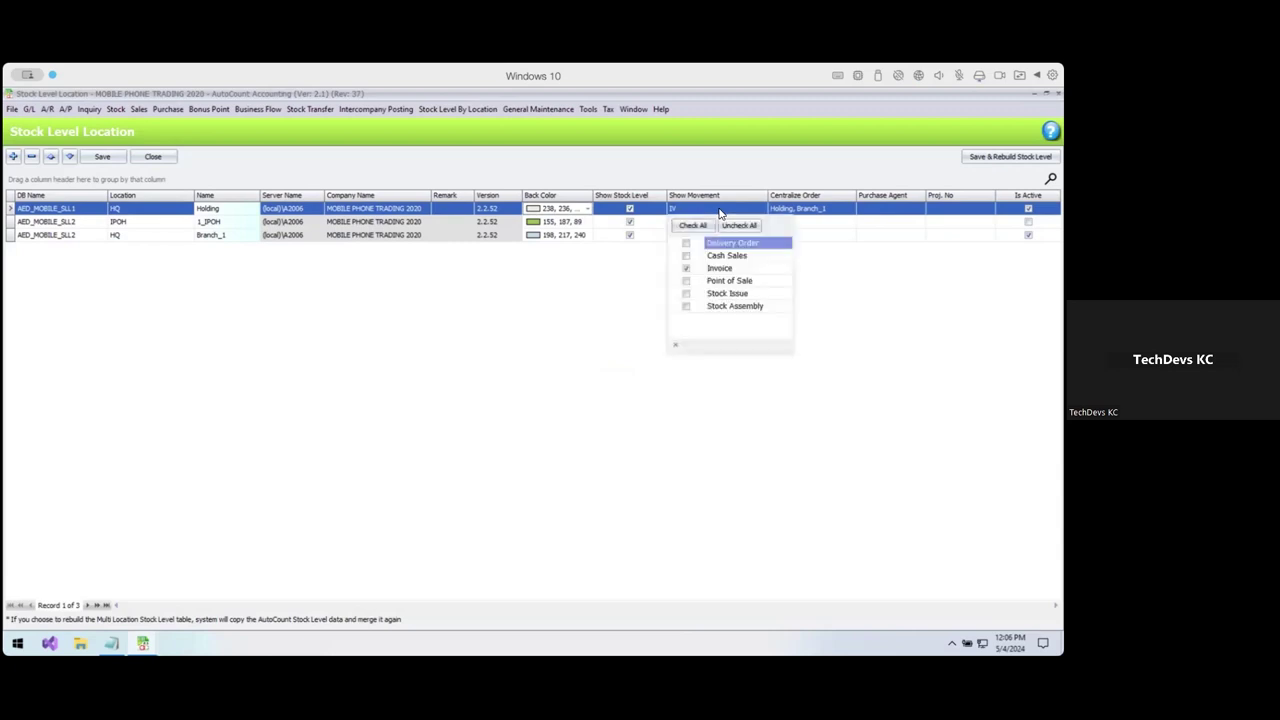
pyautogui.click(686, 269)
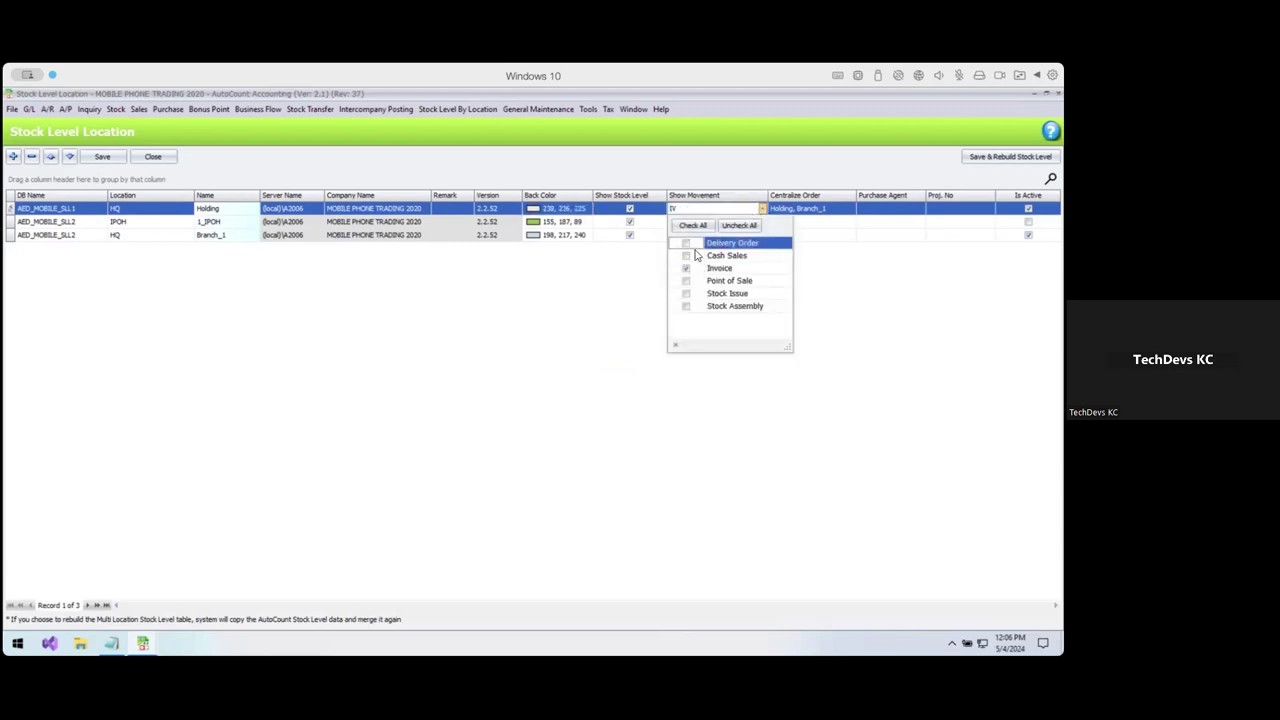
pyautogui.click(655, 287)
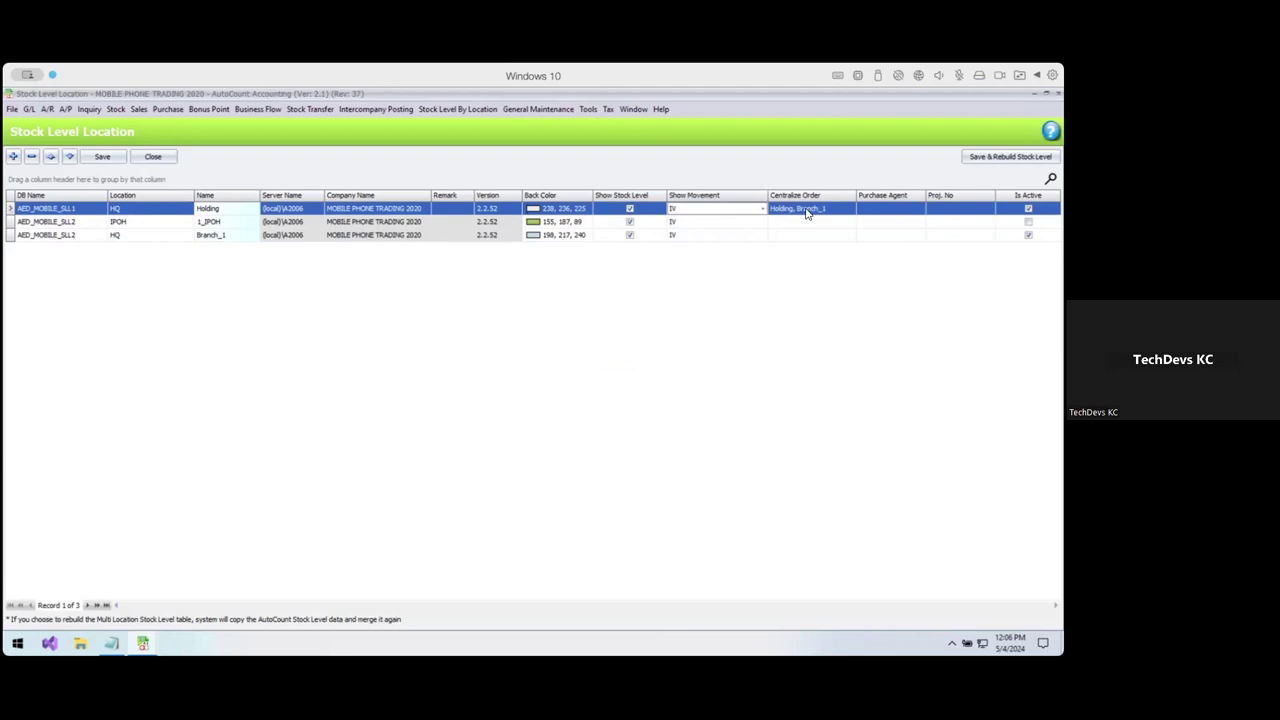
# Clear all locations from the Centralize Order setting of the Holding row.
pyautogui.click(832, 209)
pyautogui.click(838, 225)
pyautogui.click(740, 280)
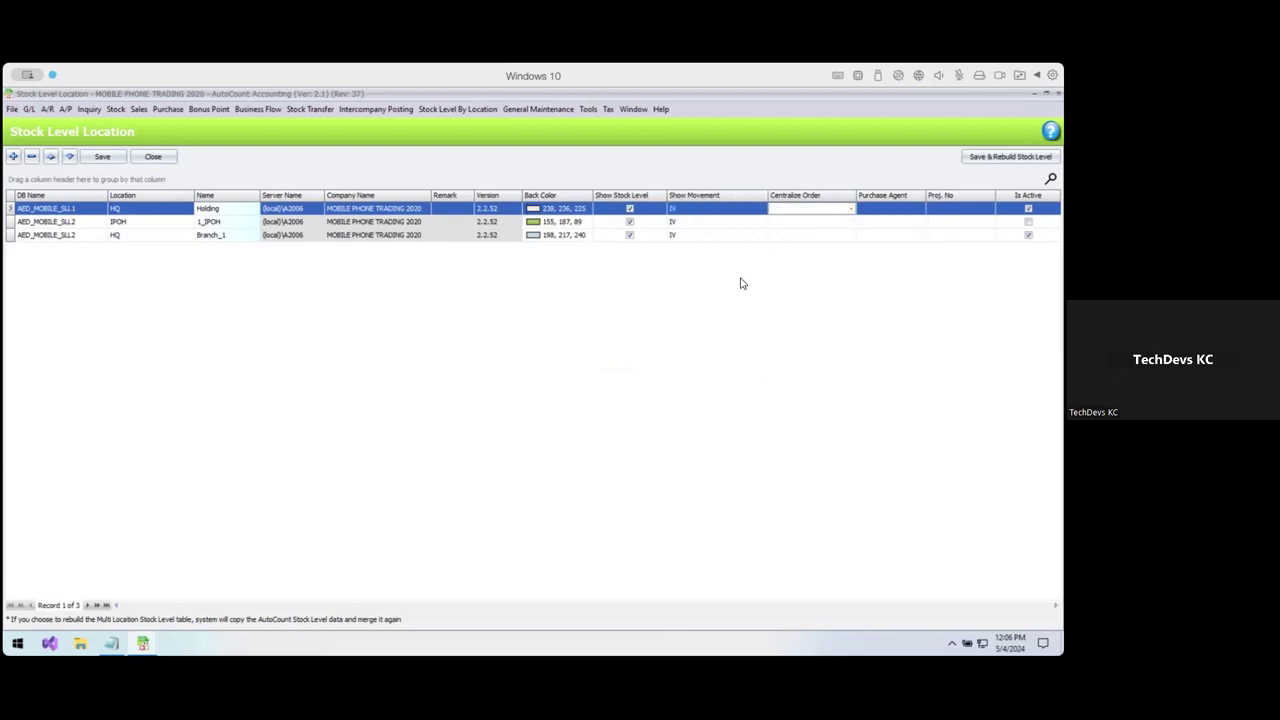
pyautogui.click(730, 224)
pyautogui.click(660, 247)
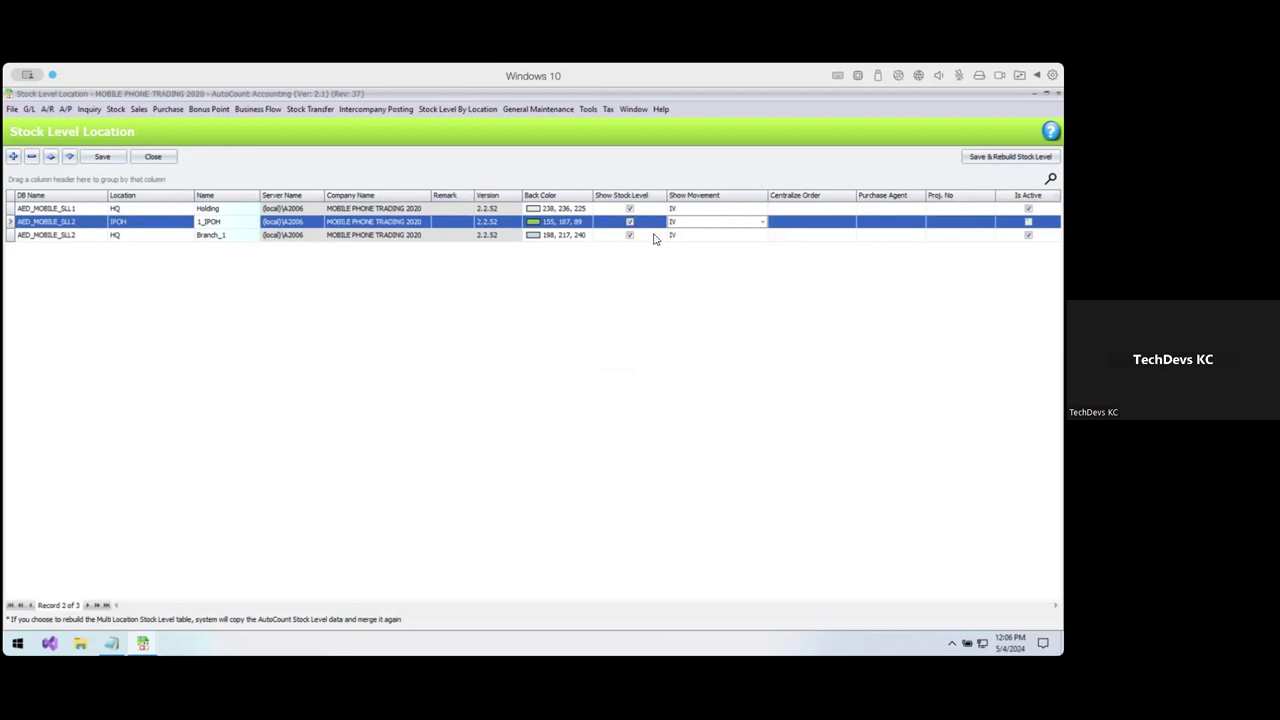
pyautogui.click(222, 222)
pyautogui.click(227, 236)
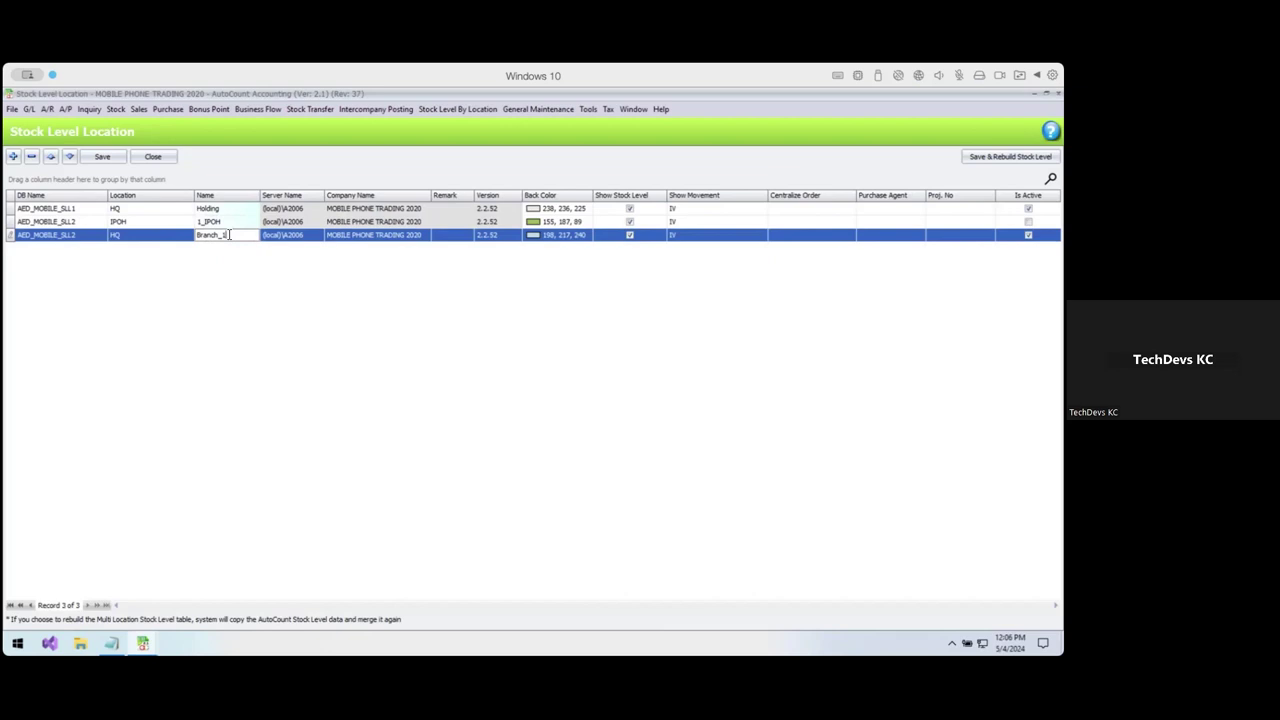
# Set Centralize Order for the Holding row to include Holding and Branch_1.
pyautogui.click(165, 208)
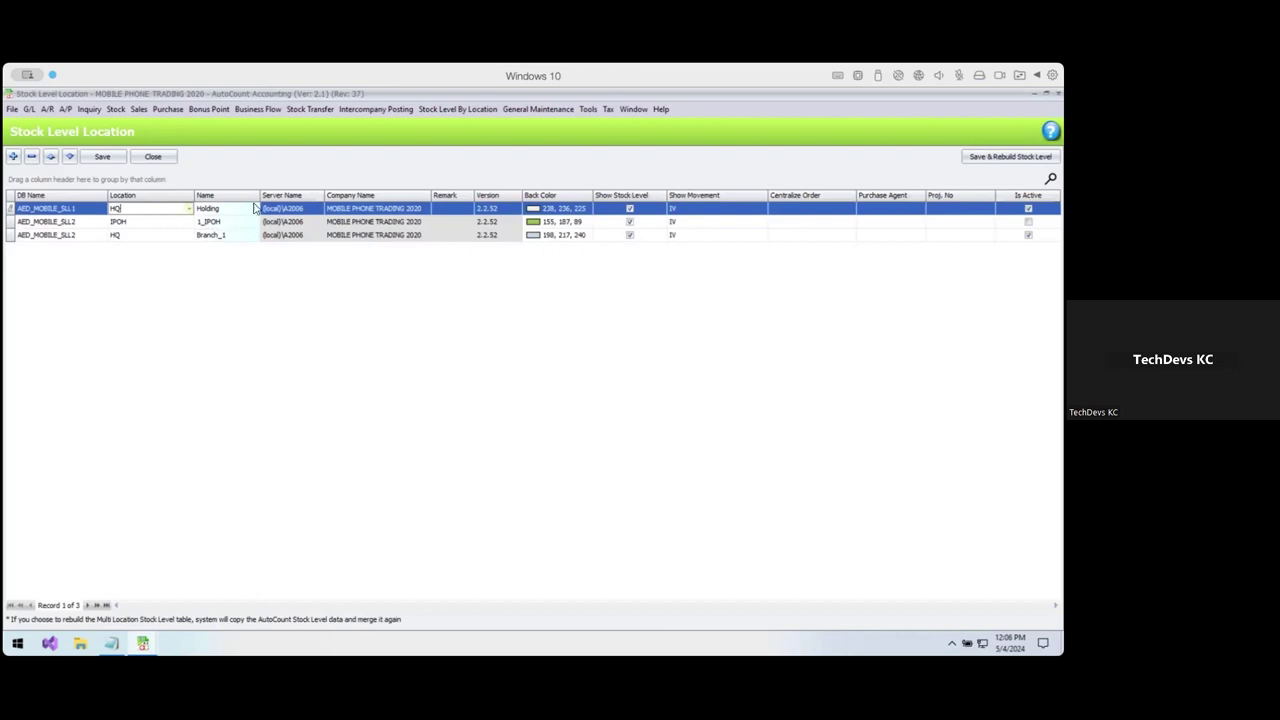
pyautogui.click(850, 210)
pyautogui.click(851, 209)
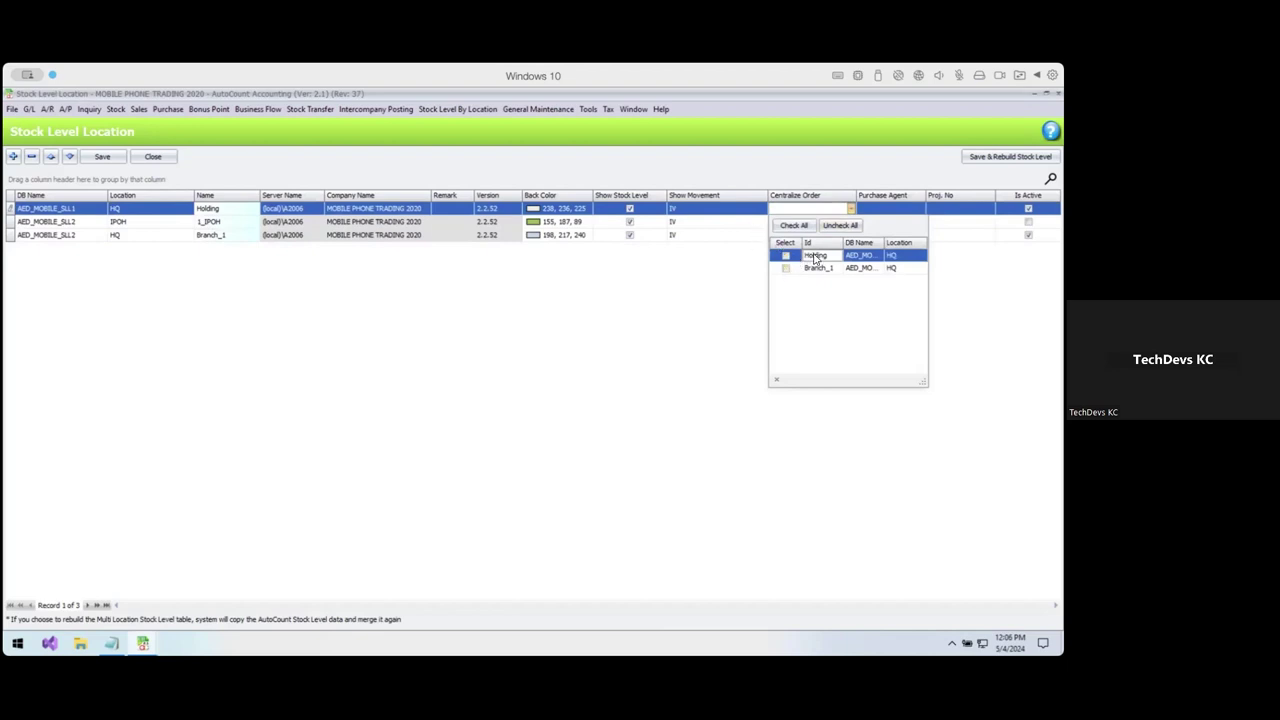
pyautogui.click(786, 257)
pyautogui.click(787, 269)
pyautogui.click(750, 276)
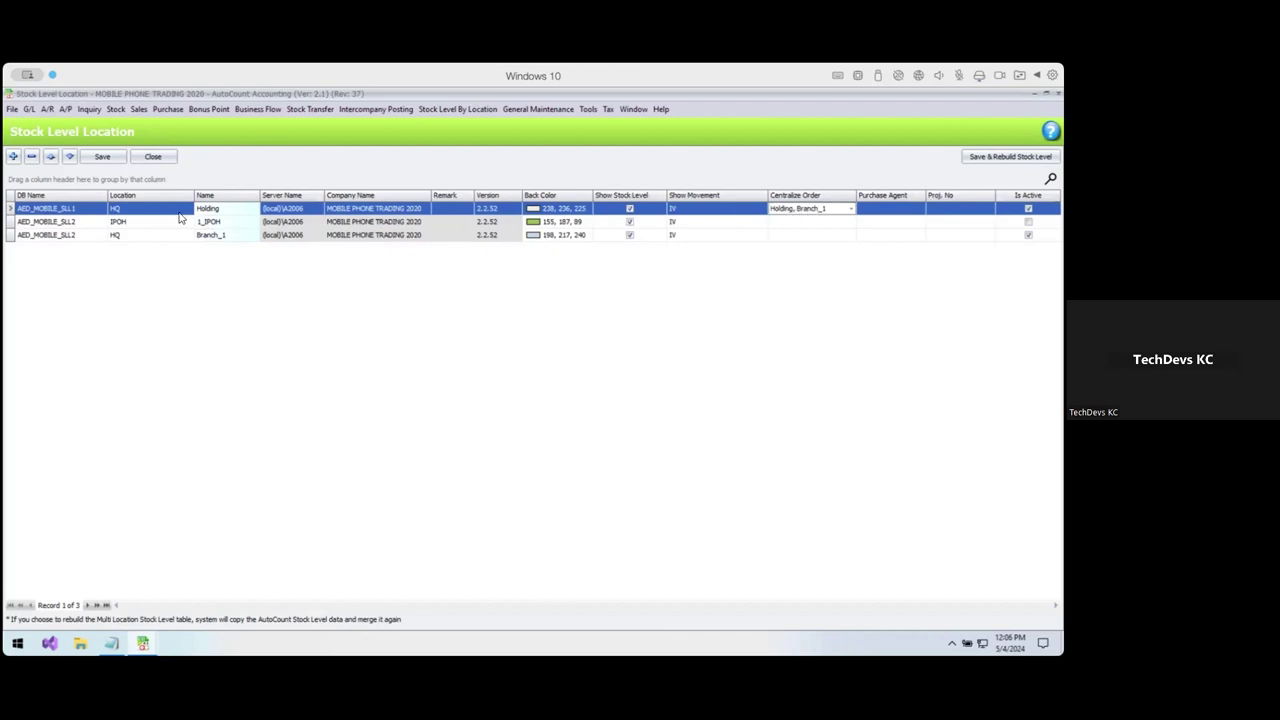
# Remove Holding and Branch_1 from Centralize Order for database AED_MOBILE_SLL1, leaving the setting empty.
pyautogui.click(85, 210)
pyautogui.doubleClick(73, 209)
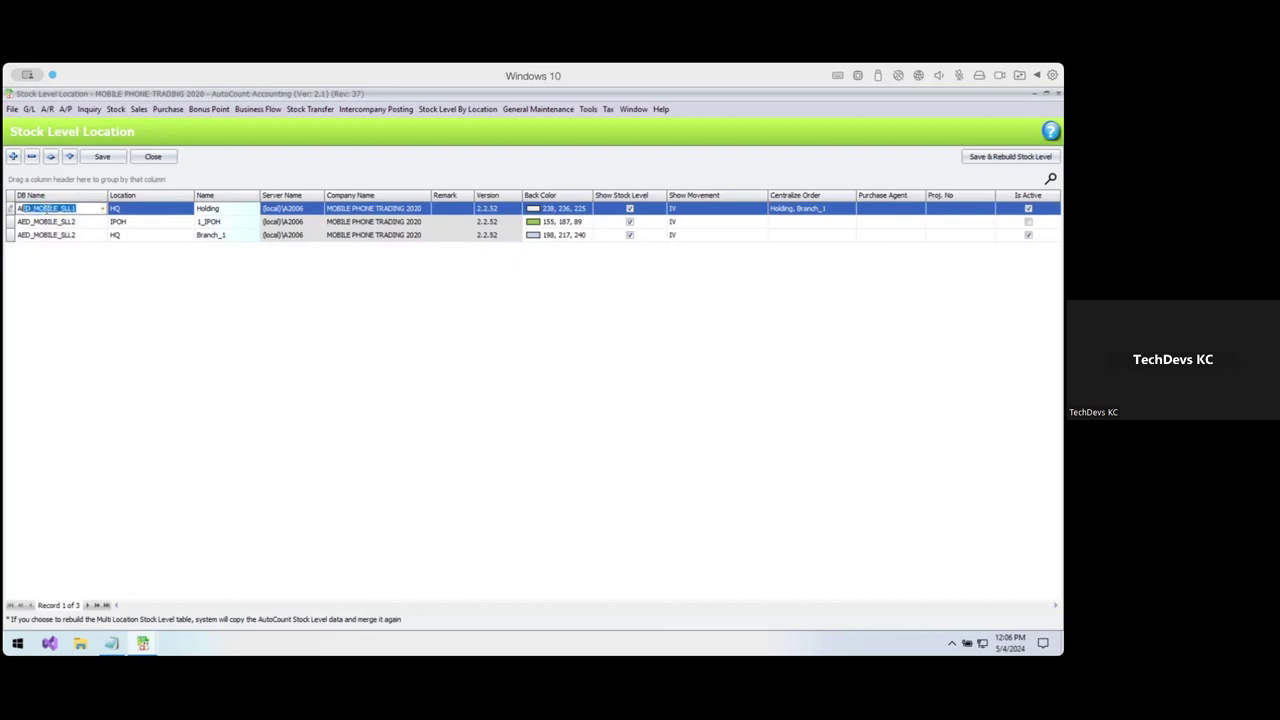
pyautogui.click(840, 210)
pyautogui.click(850, 209)
pyautogui.click(850, 209)
pyautogui.click(843, 226)
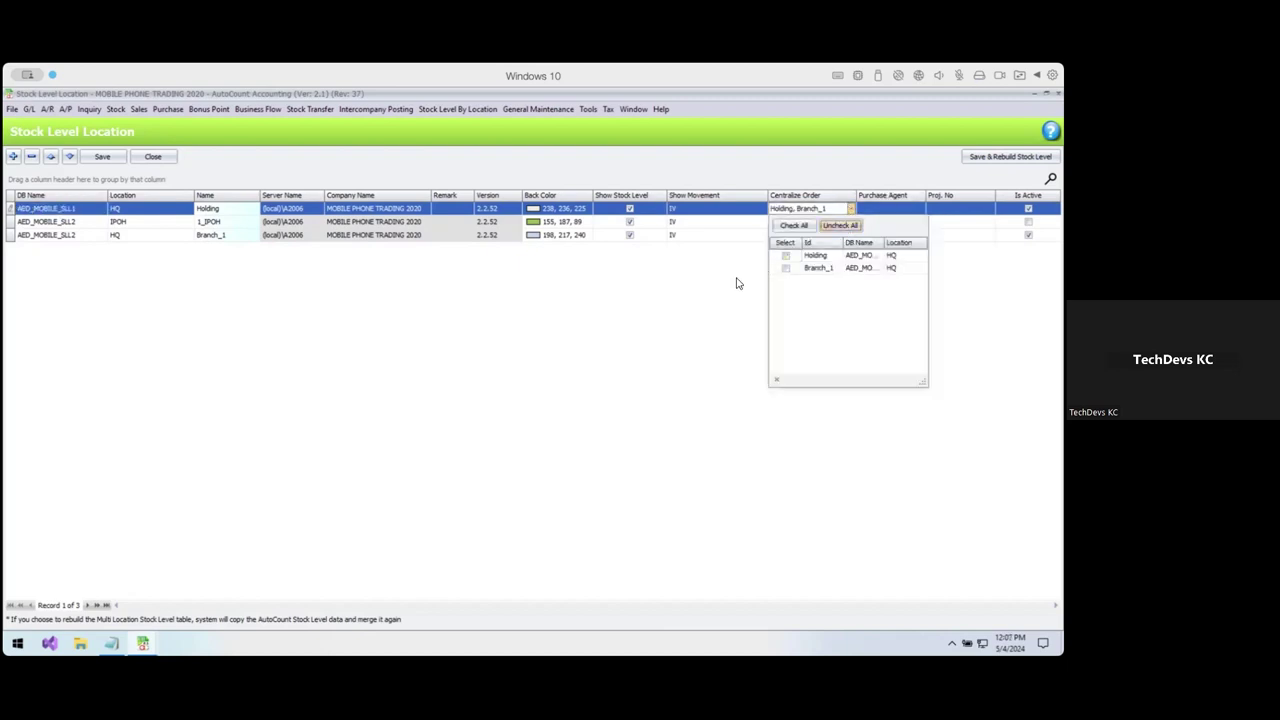
pyautogui.click(848, 209)
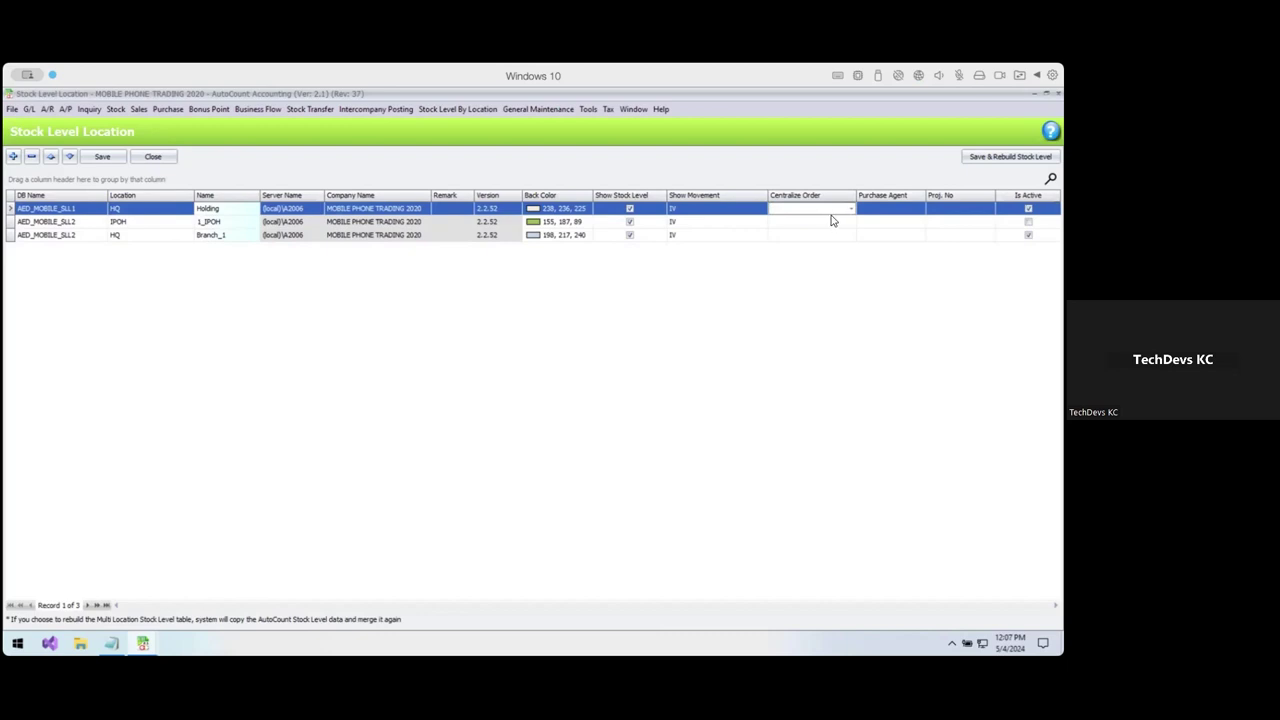
# Check the Purchase Agent and Proj. No choices available for the Holding row.
pyautogui.click(908, 210)
pyautogui.click(921, 209)
pyautogui.click(921, 209)
pyautogui.click(953, 208)
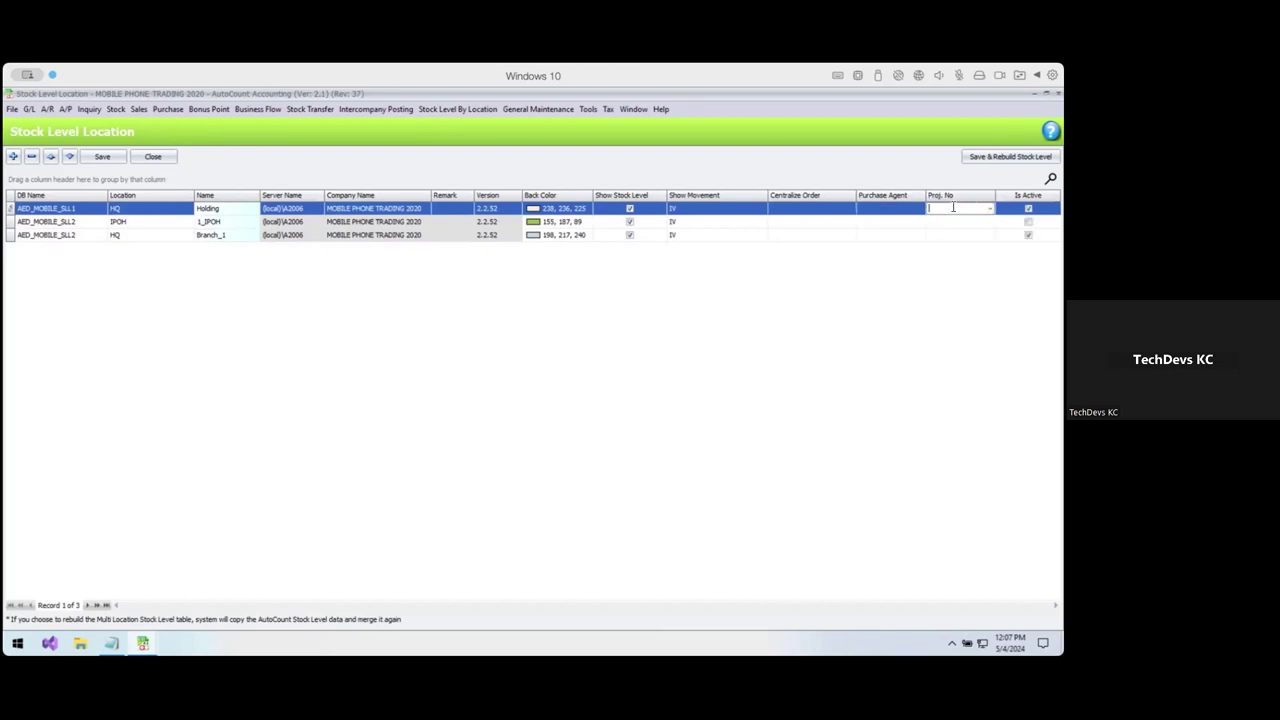
pyautogui.click(968, 208)
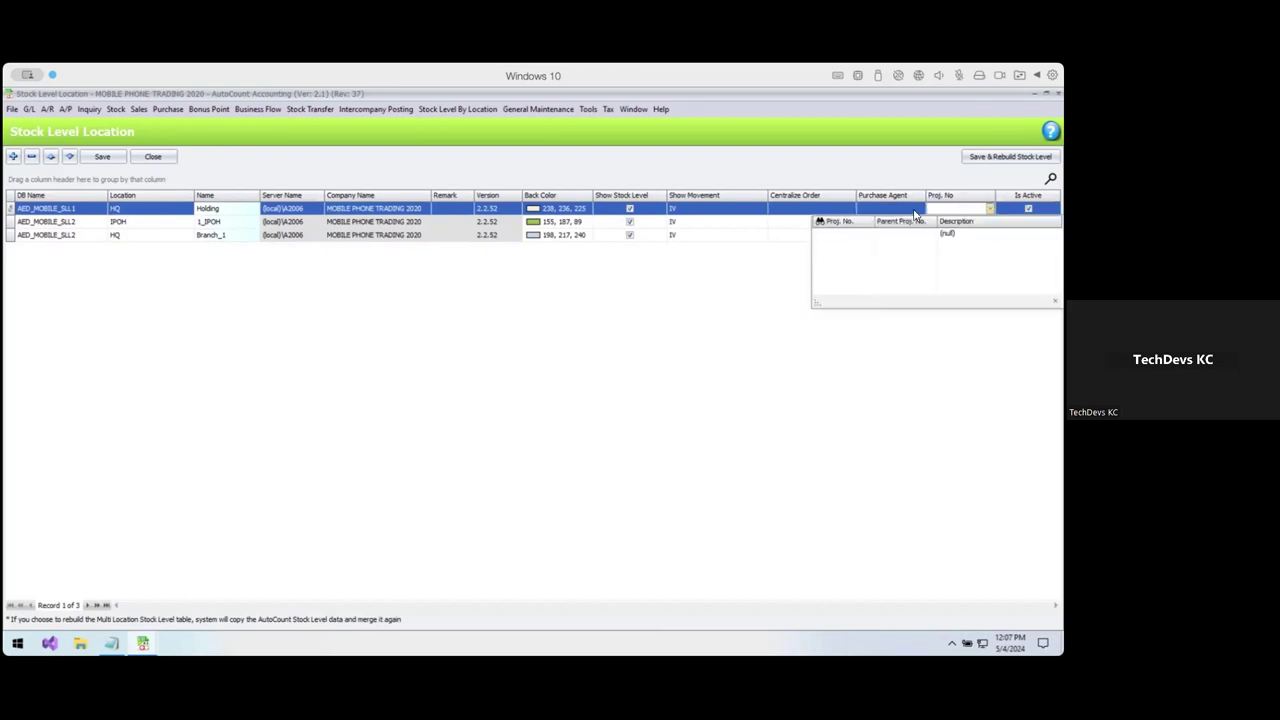
pyautogui.click(945, 210)
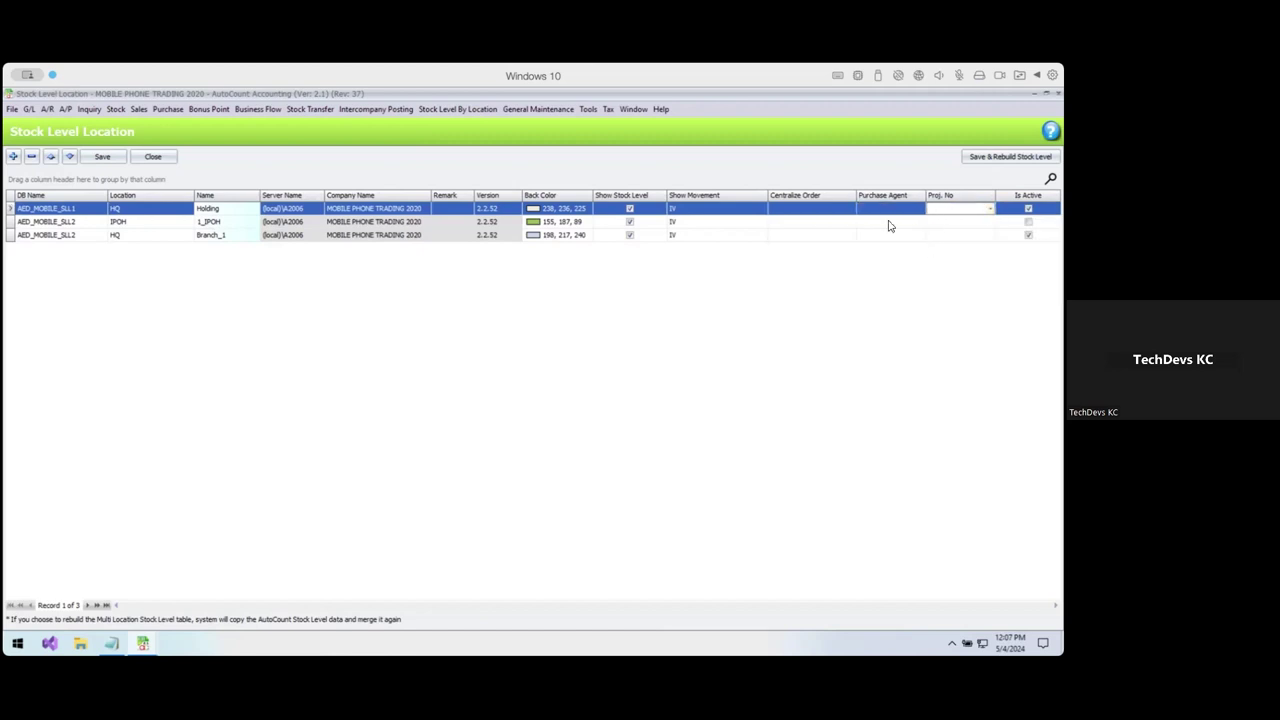
# Add and remove a blank location row, and save the stock level locations.
pyautogui.click(13, 156)
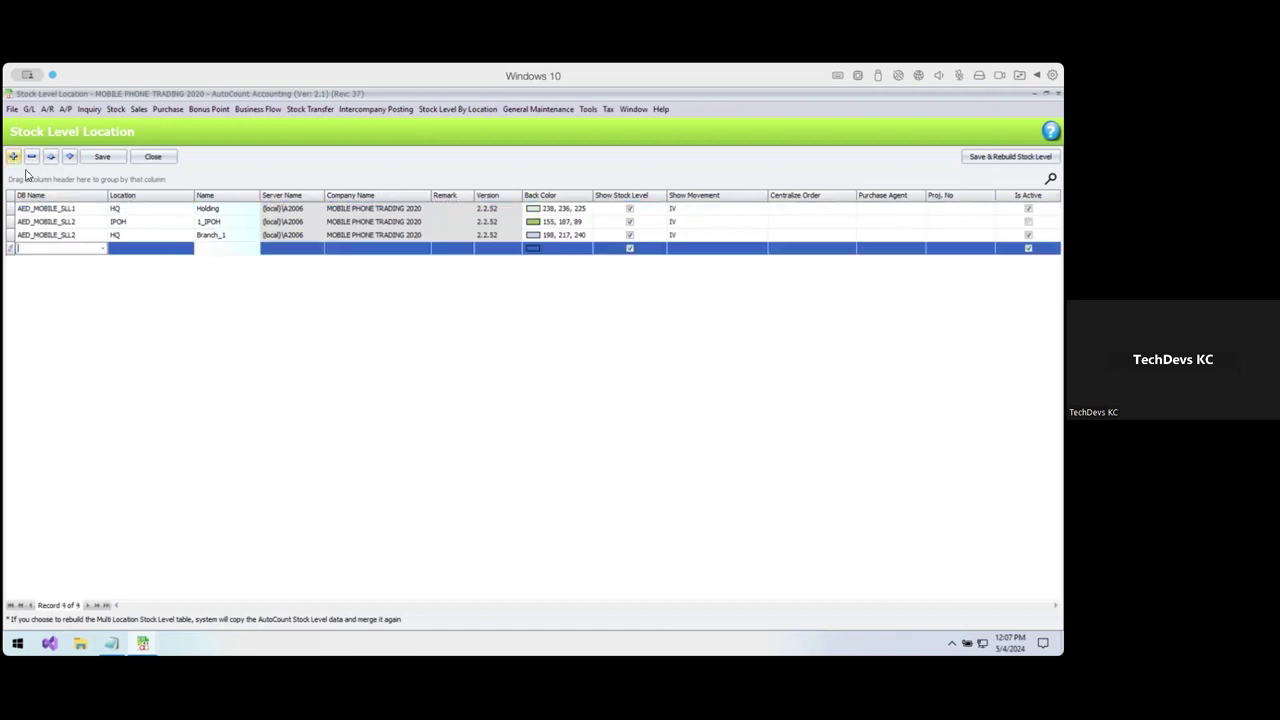
pyautogui.click(31, 156)
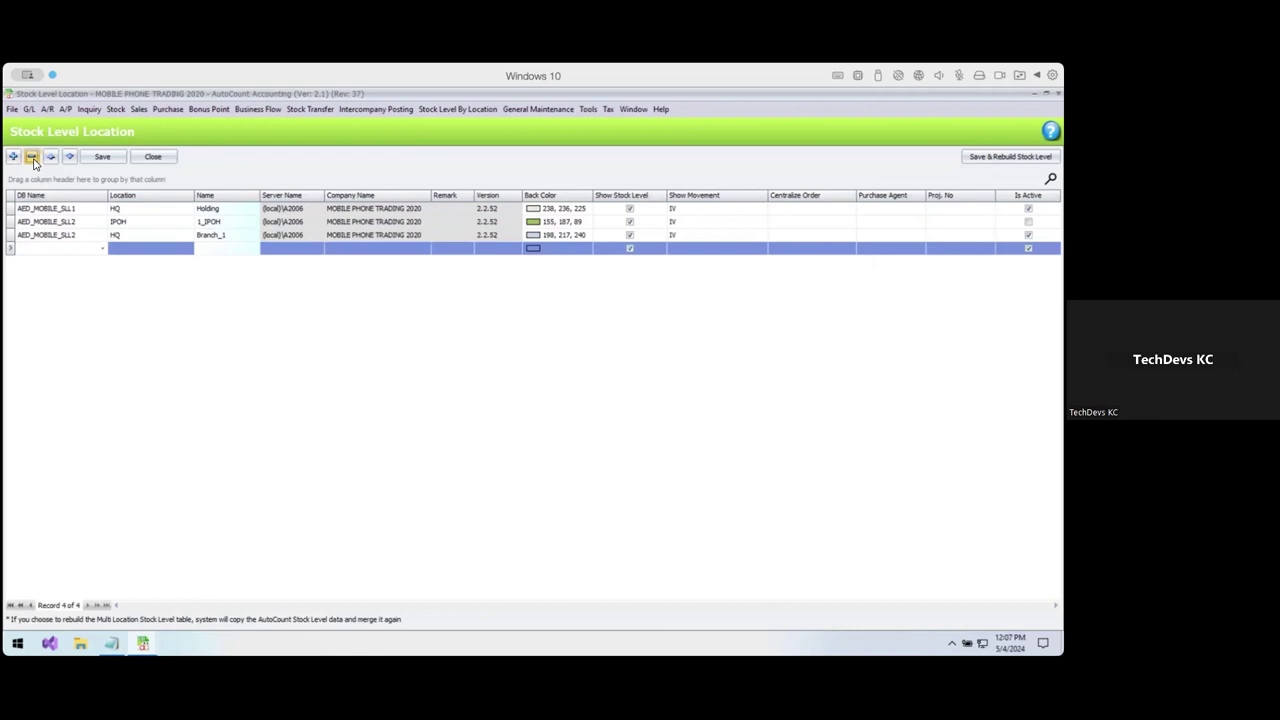
pyautogui.click(102, 159)
pyautogui.click(533, 381)
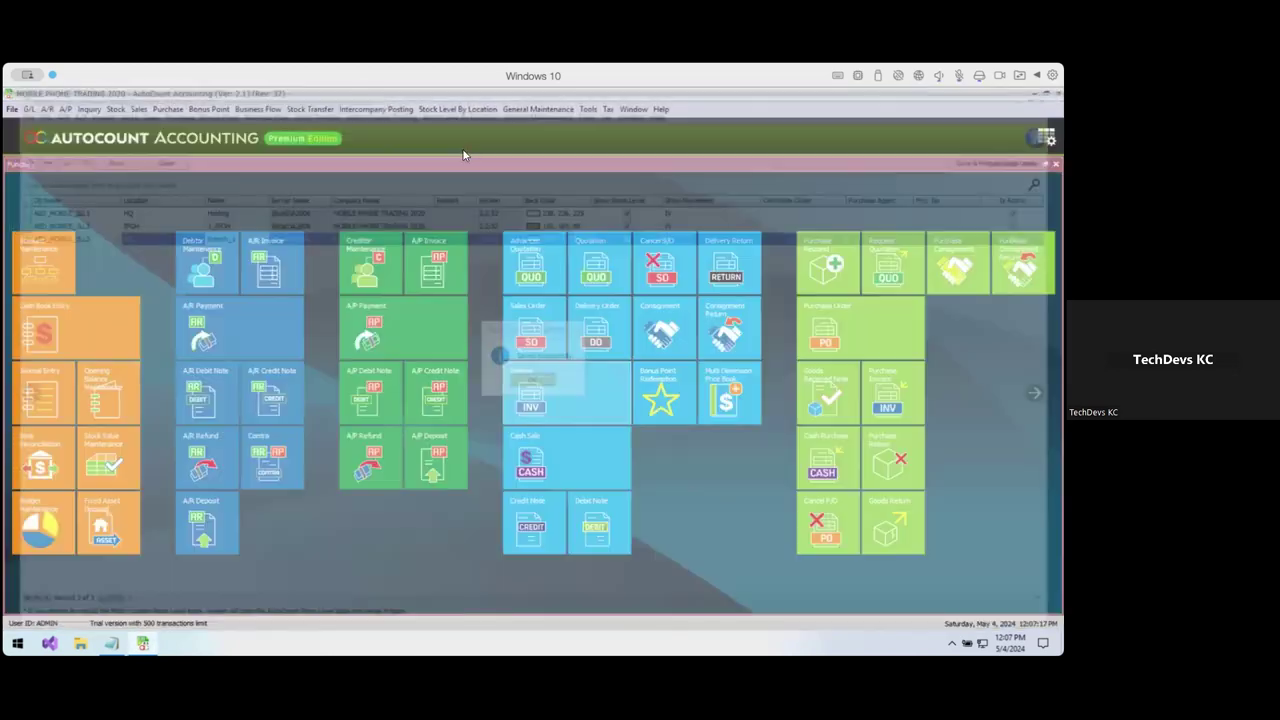
# Open the Stock Level Listing, run an inquiry without item filters, and examine the MK1 and MultiUOM rows.
pyautogui.click(460, 110)
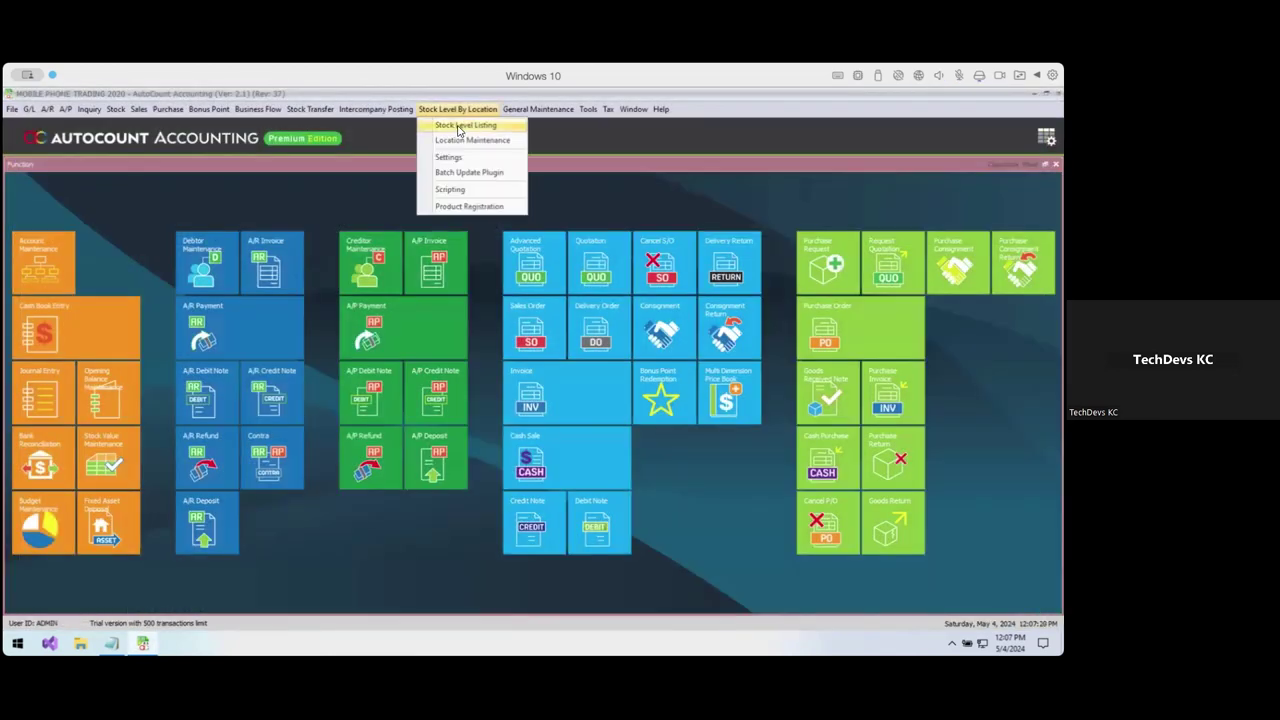
pyautogui.click(459, 126)
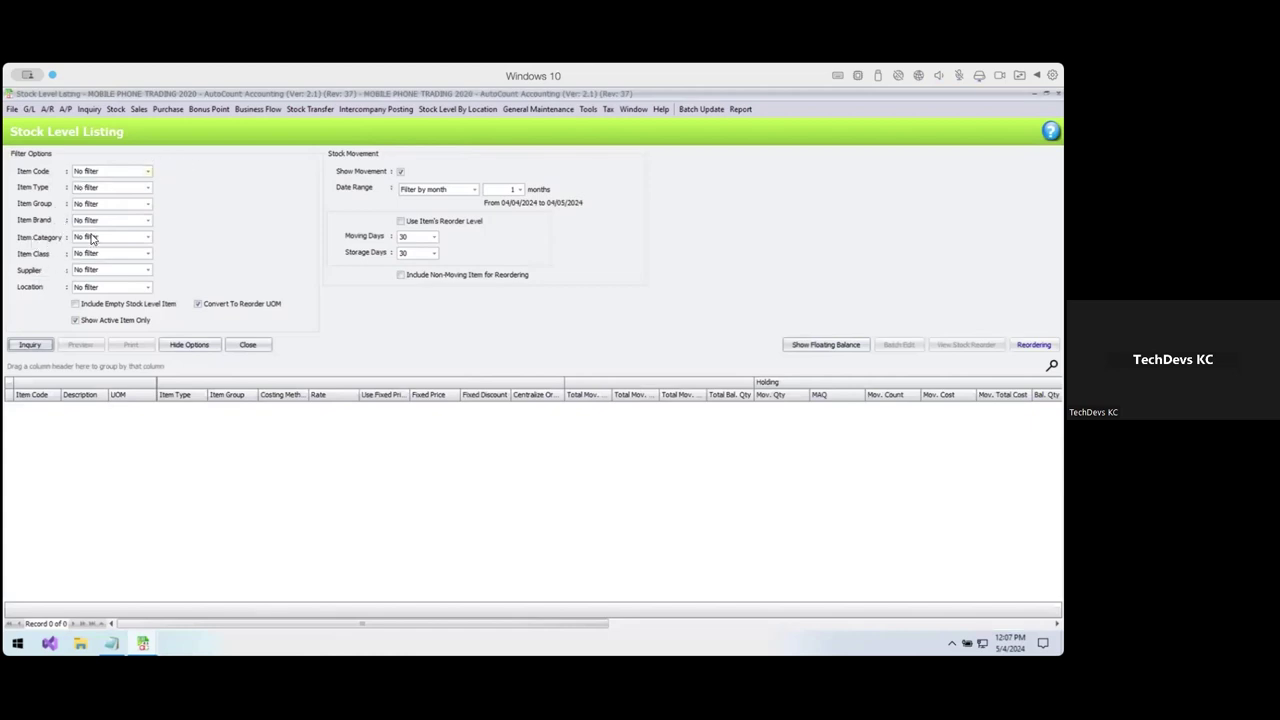
pyautogui.click(141, 306)
pyautogui.click(47, 346)
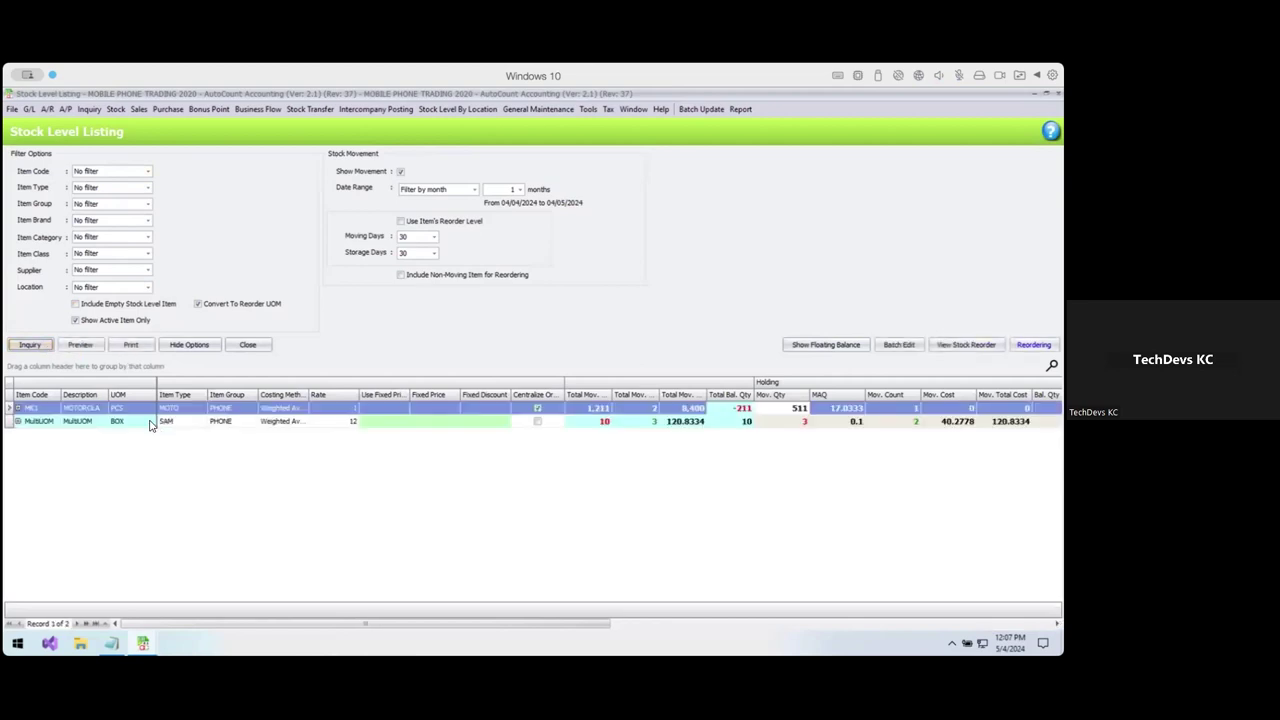
pyautogui.click(148, 423)
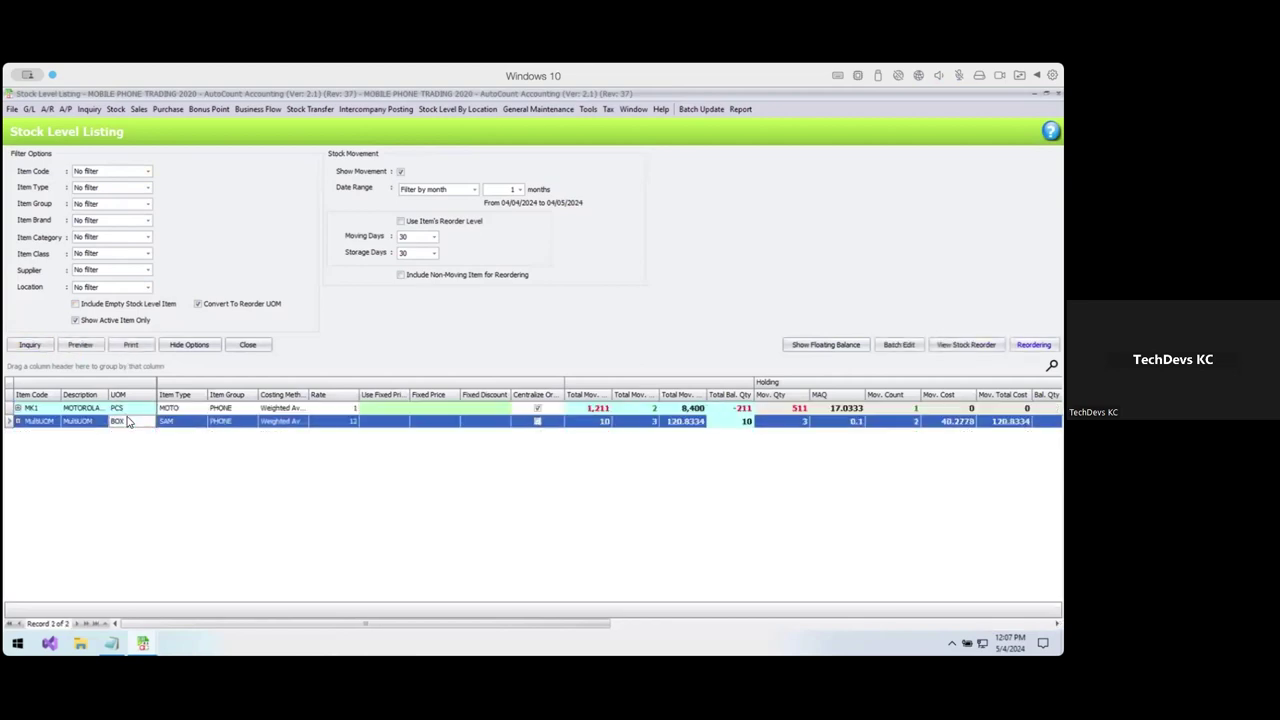
pyautogui.click(128, 409)
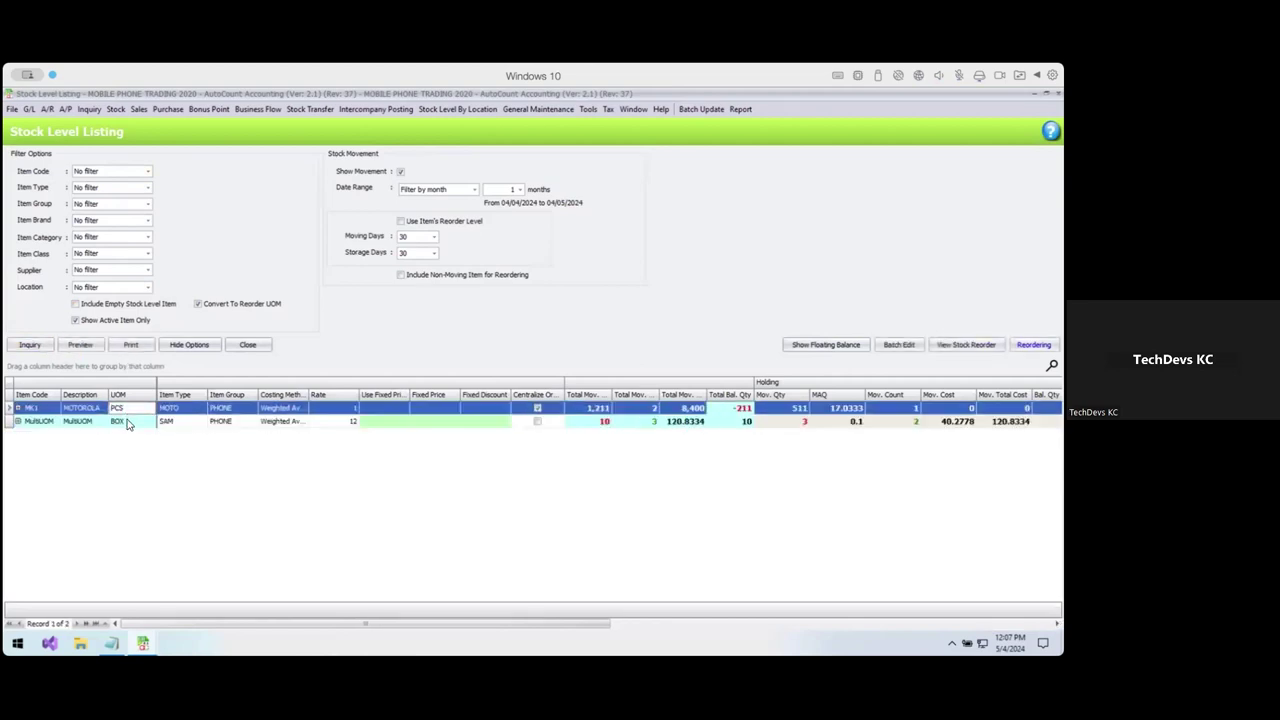
pyautogui.click(128, 421)
pyautogui.click(128, 409)
# Include empty stock level items in the listing, rerun the inquiry and look through the item rows.
pyautogui.click(103, 305)
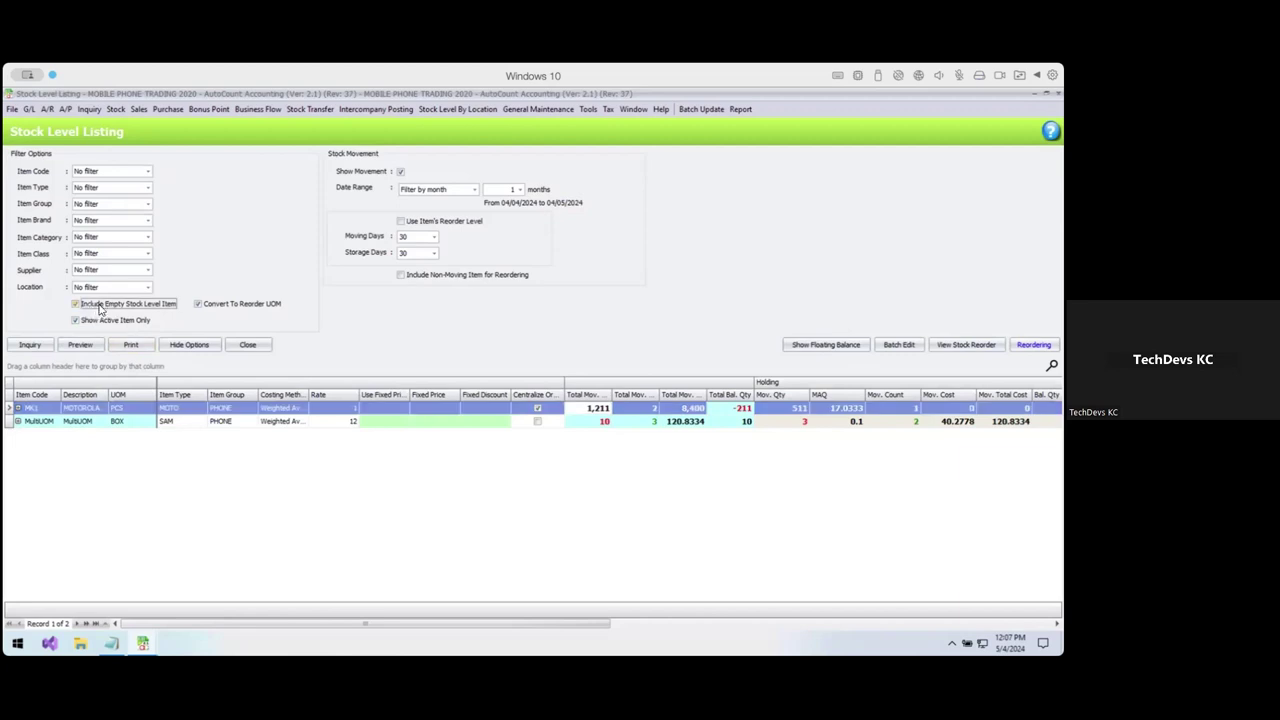
pyautogui.click(31, 346)
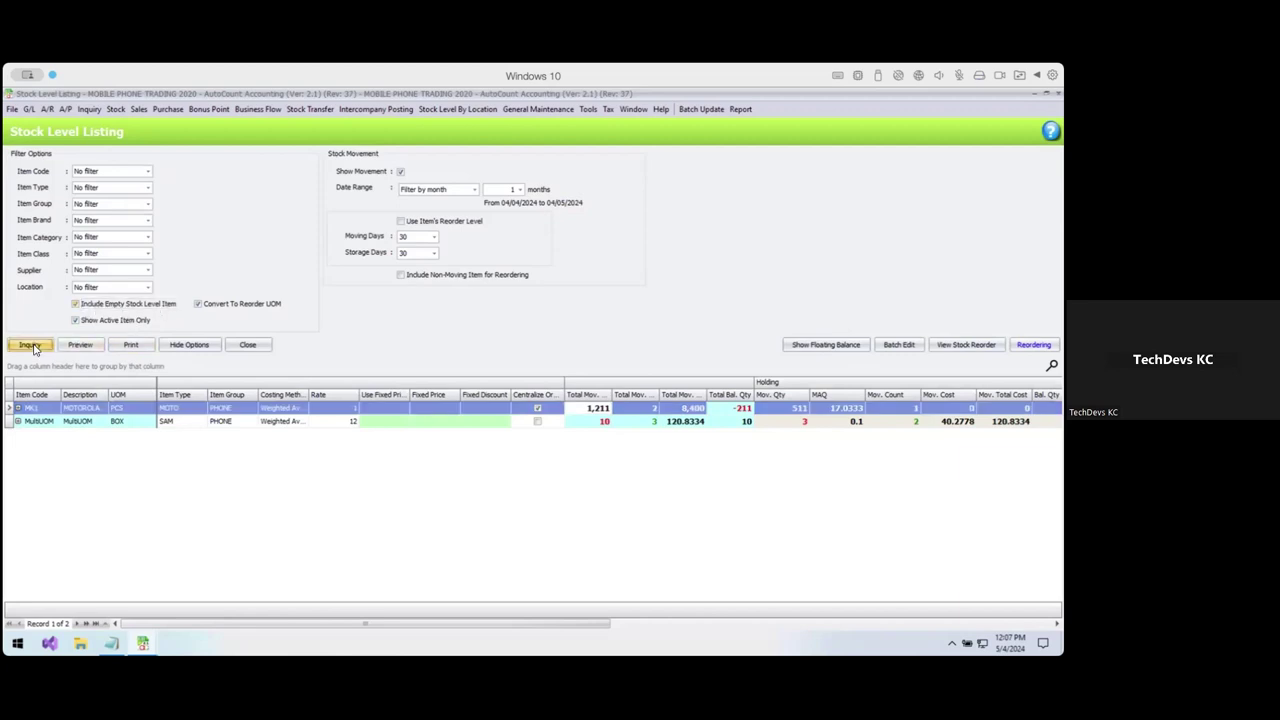
pyautogui.click(250, 450)
pyautogui.scroll(-12, 250, 456)
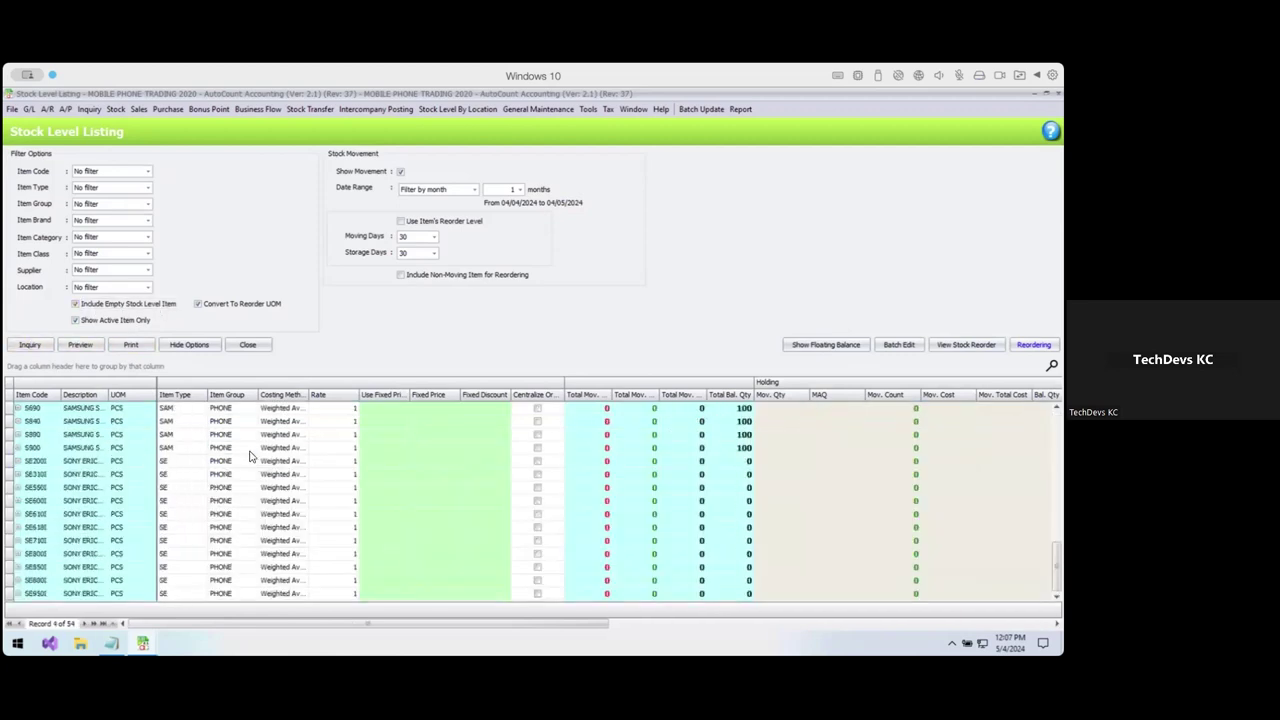
# Widen the Total Mov. Qty and Total Mov. Count columns, and examine the Holding and Branch_1 columns for item S840.
pyautogui.click(752, 424)
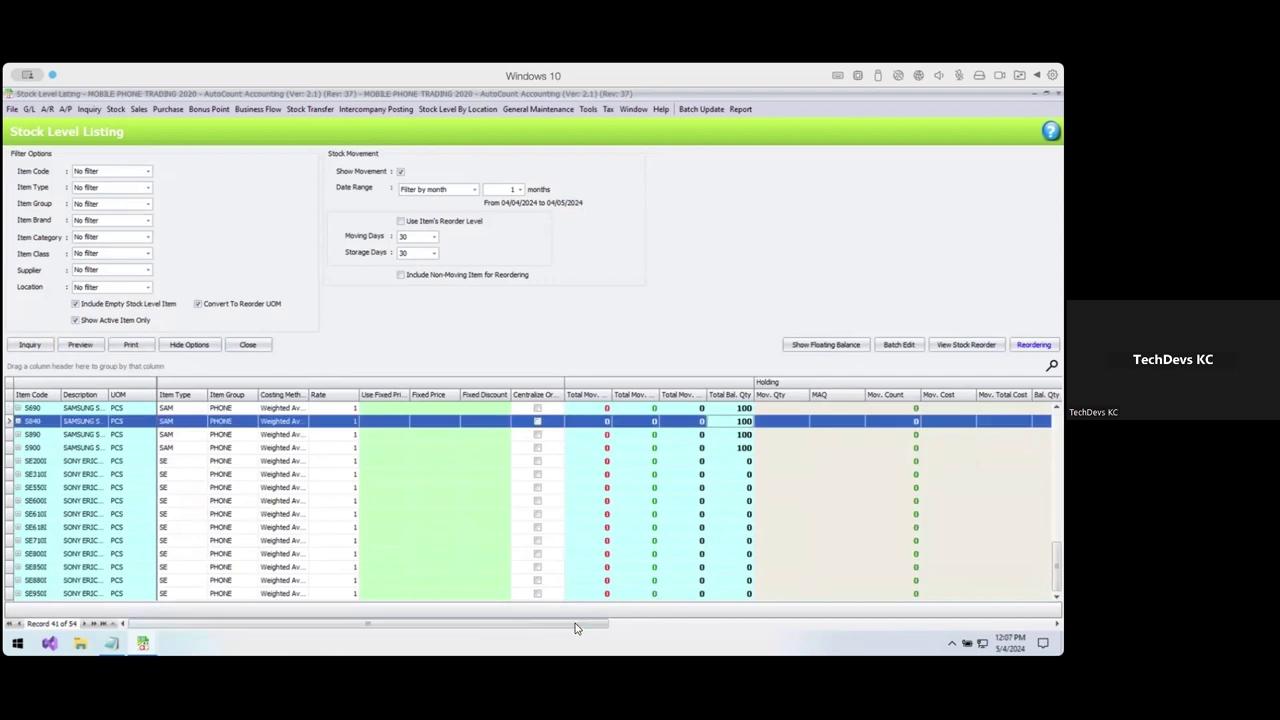
pyautogui.click(628, 424)
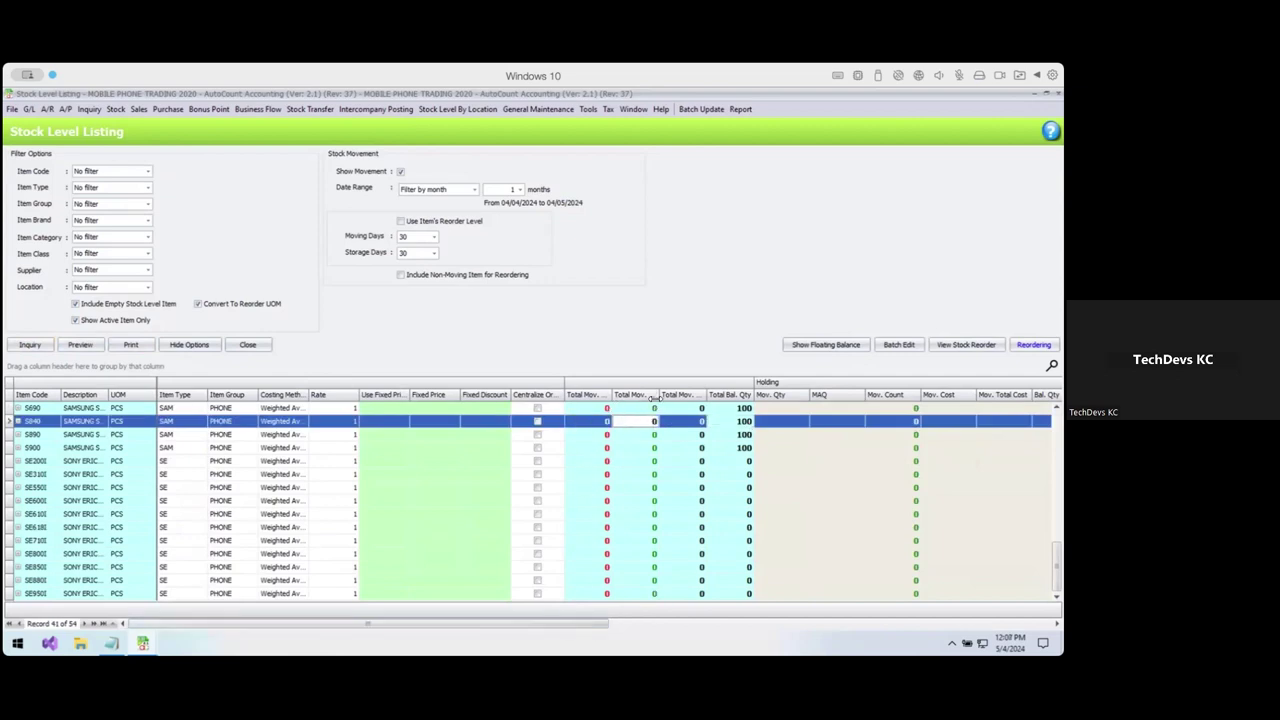
pyautogui.moveTo(657, 396); pyautogui.dragTo(626, 396)
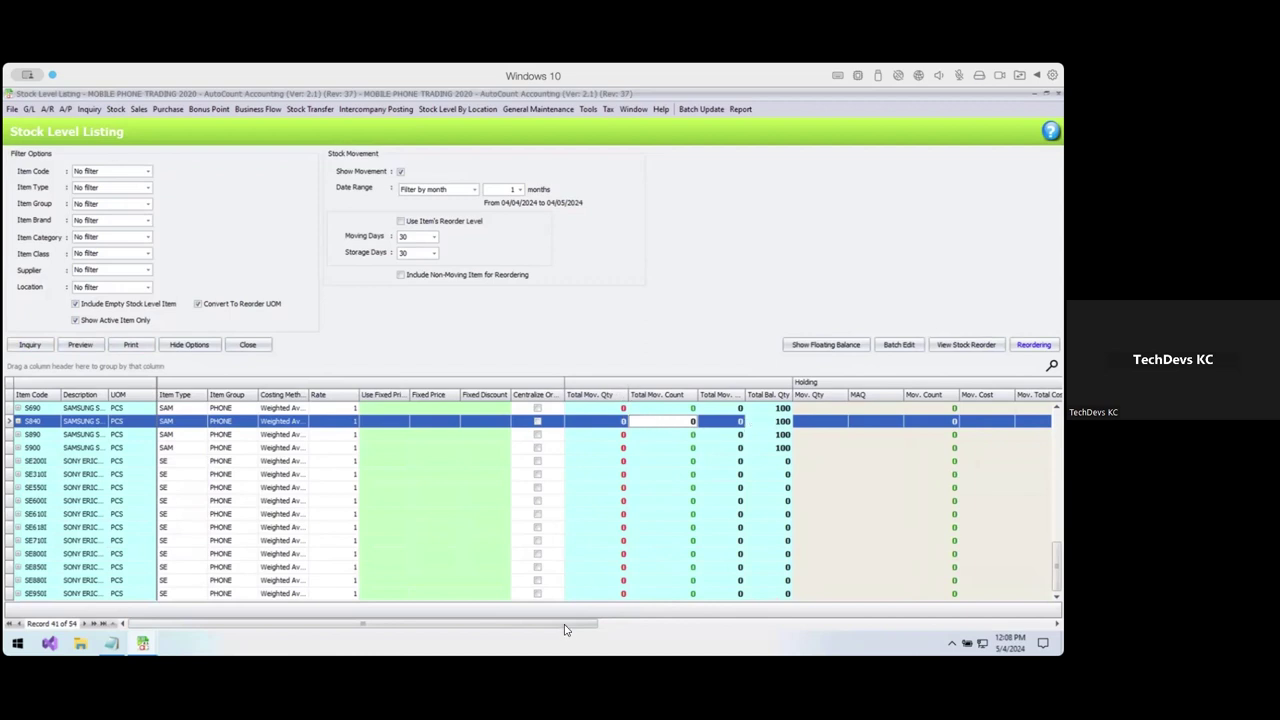
pyautogui.moveTo(565, 629); pyautogui.dragTo(860, 598)
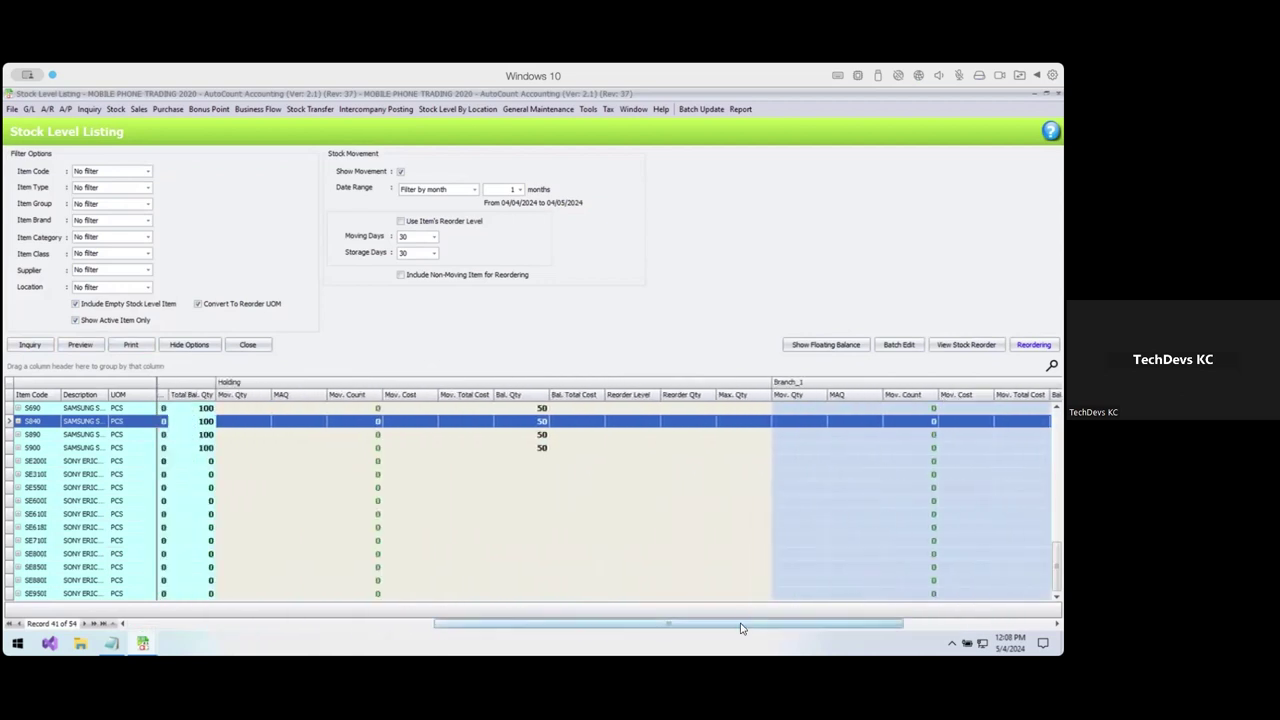
pyautogui.moveTo(669, 629); pyautogui.dragTo(293, 602)
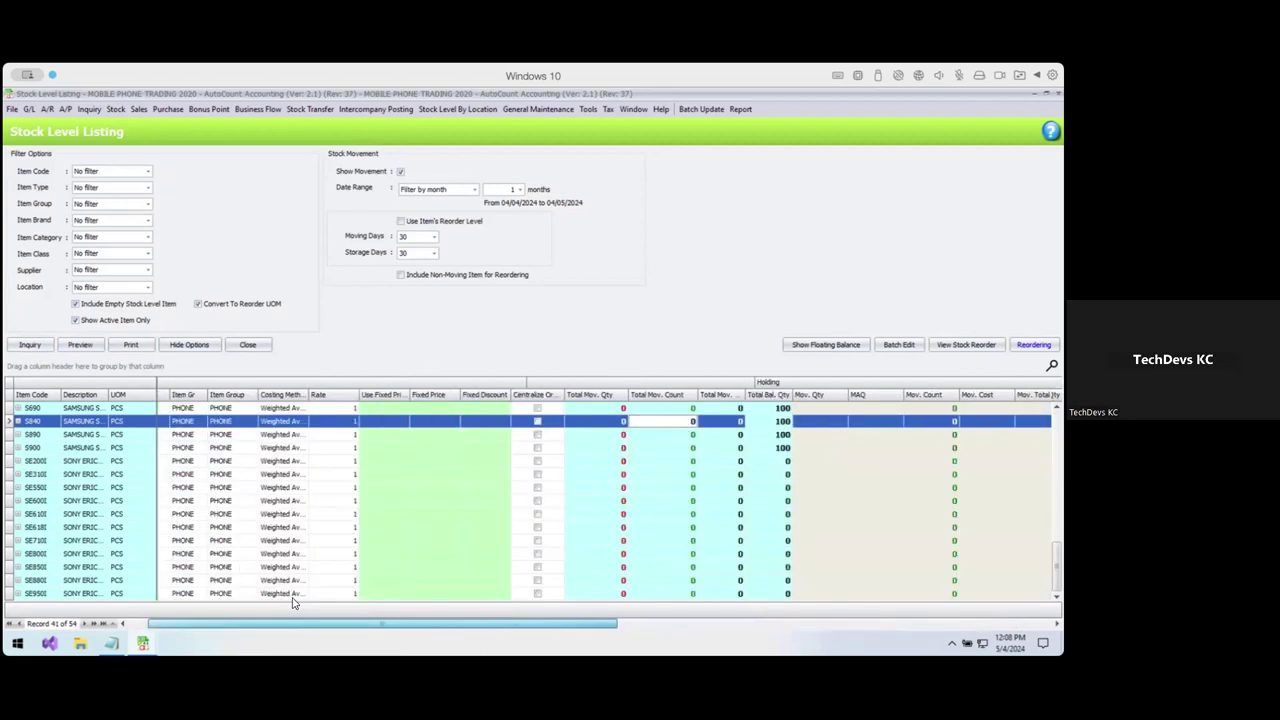
# Show the floating balance, check the Holding and Branch_1 quantities for S840 and S900, and close it.
pyautogui.click(826, 344)
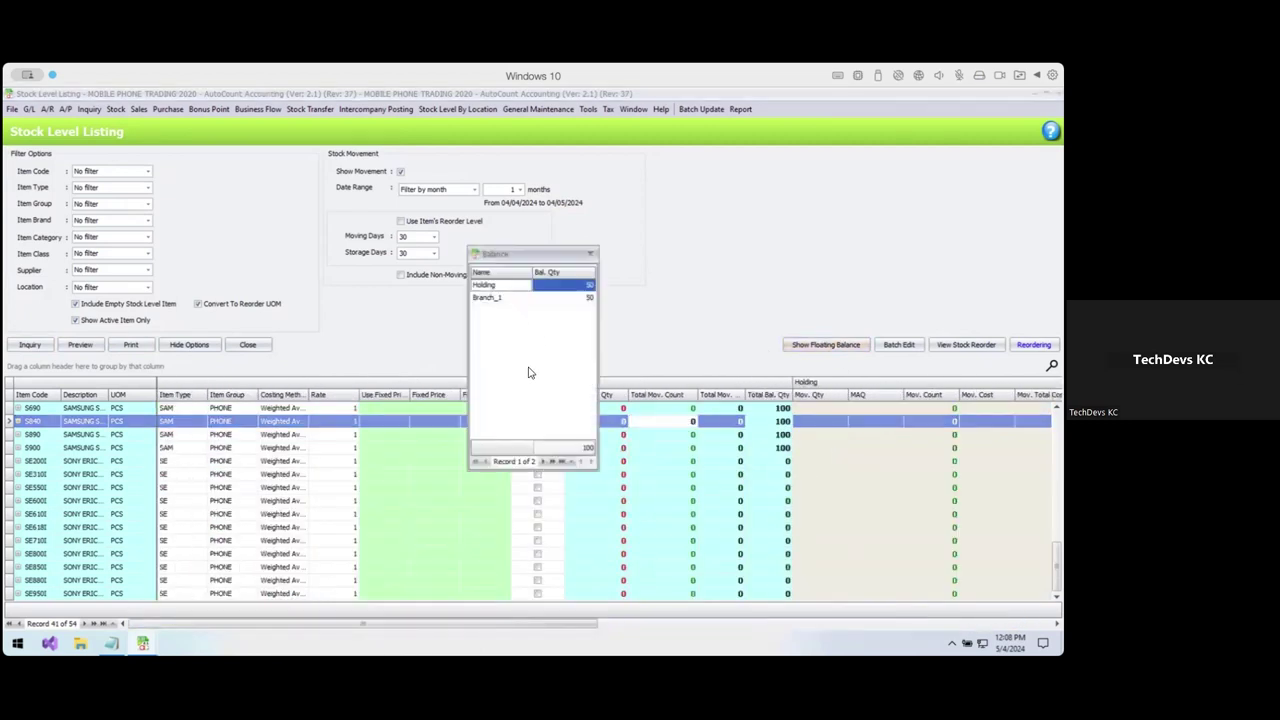
pyautogui.click(581, 291)
pyautogui.click(578, 300)
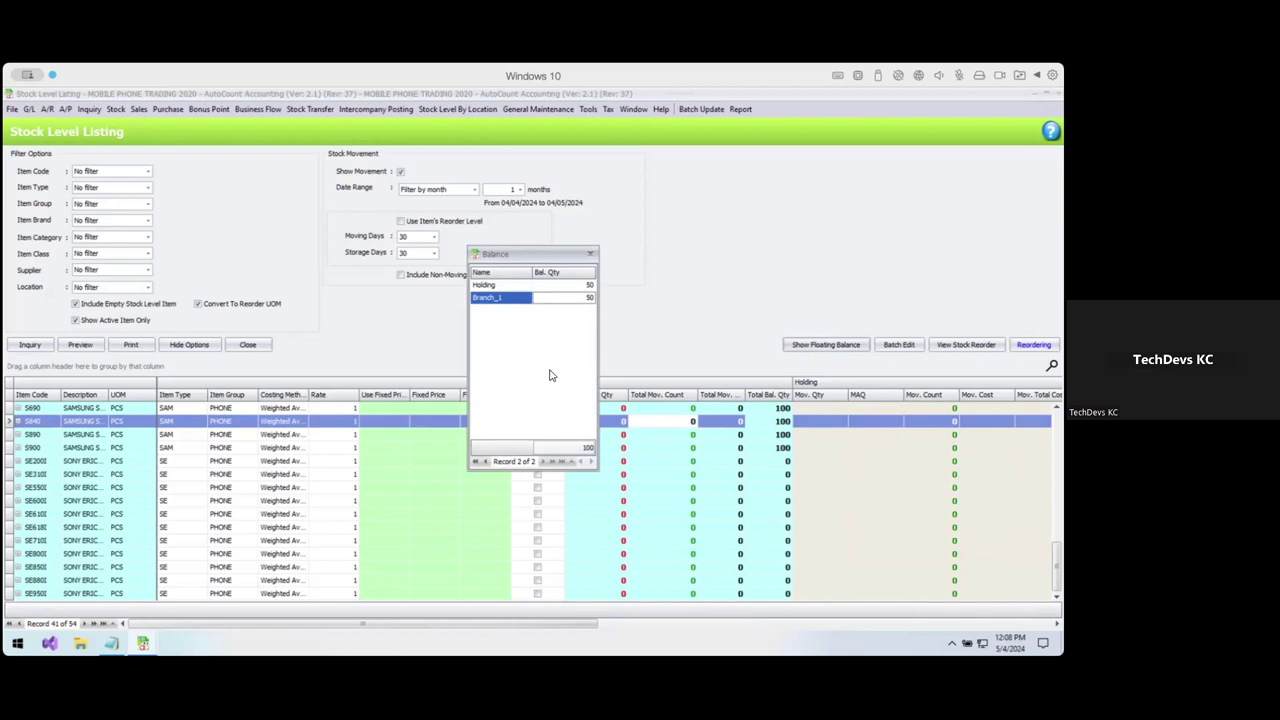
pyautogui.moveTo(256, 448)
pyautogui.mouseDown()
pyautogui.moveTo(252, 488)
pyautogui.moveTo(254, 448)
pyautogui.mouseUp()
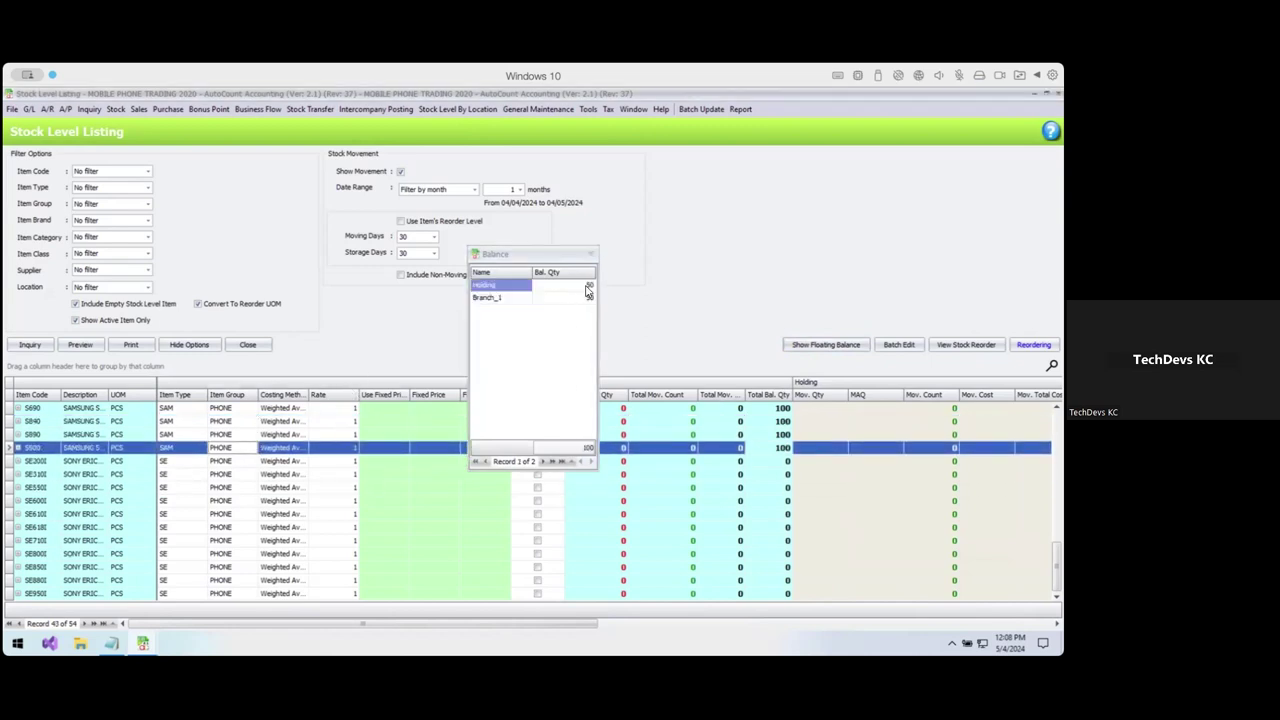
pyautogui.click(591, 254)
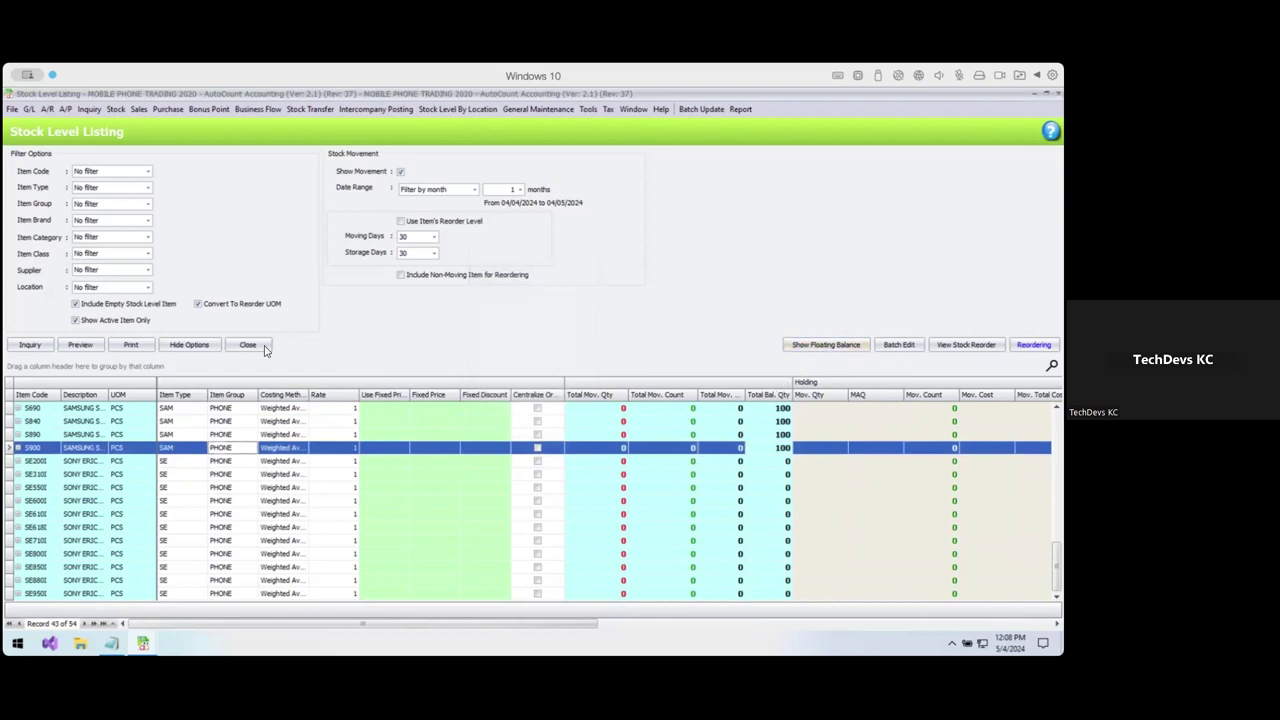
# Widen the listing's Costing Method column, and open Stock Item Maintenance to view the item list and its row commands.
pyautogui.scroll(3, 401, 426)
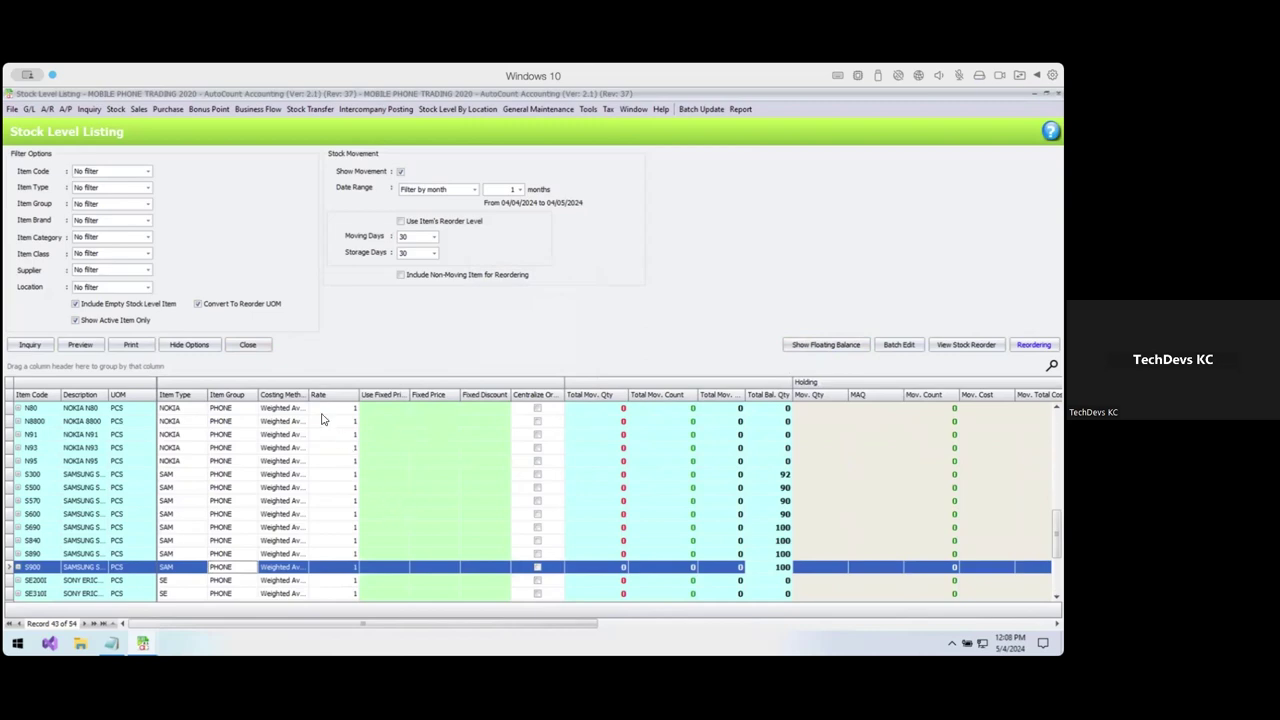
pyautogui.moveTo(309, 396); pyautogui.dragTo(323, 396)
pyautogui.click(116, 109)
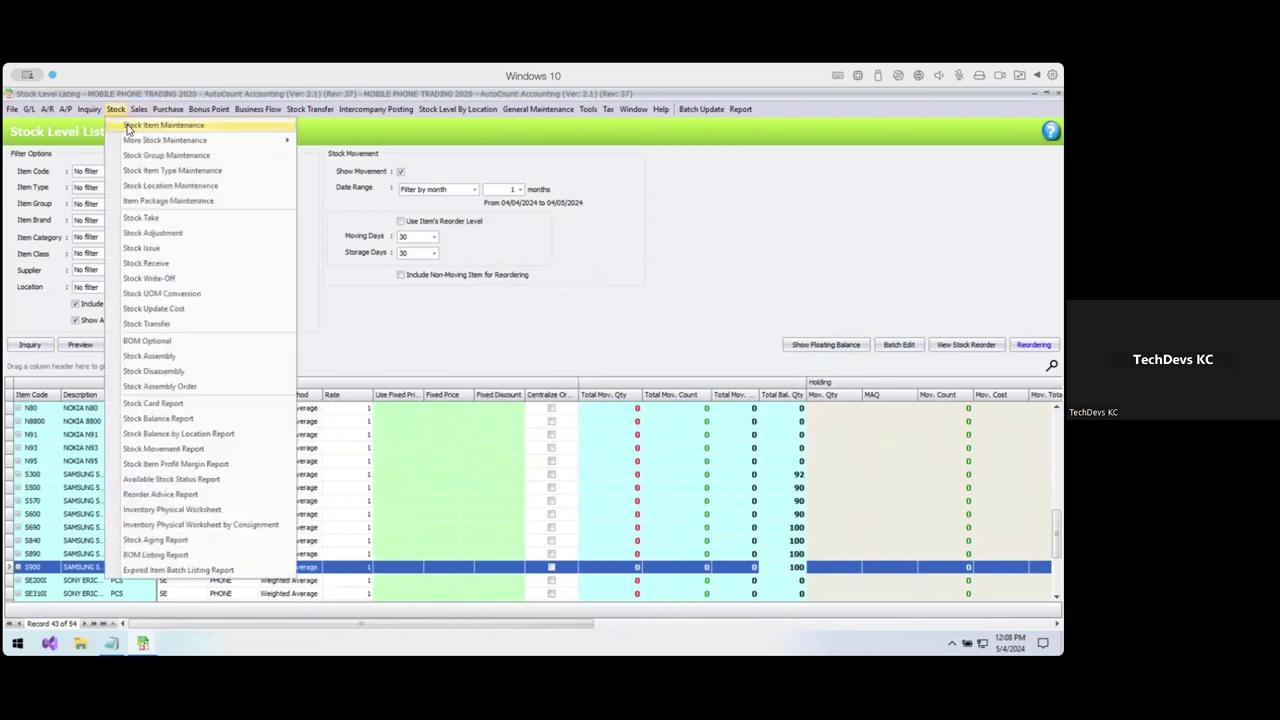
pyautogui.click(258, 262)
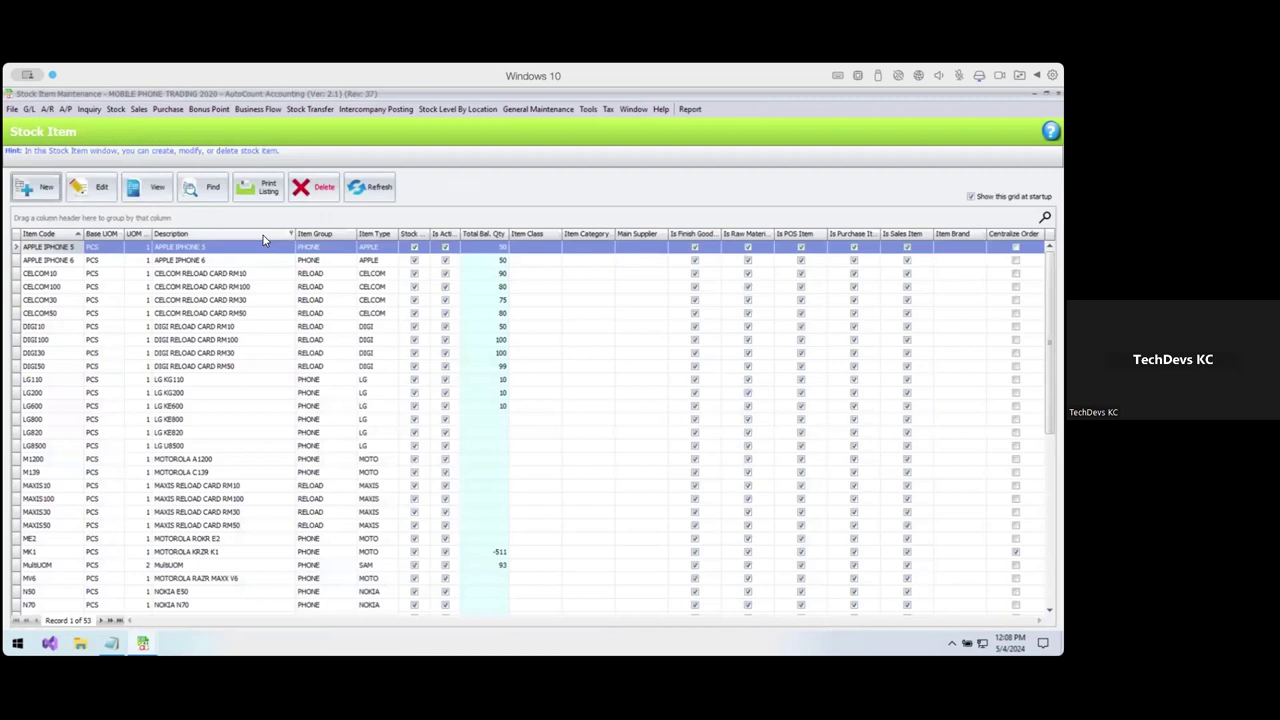
pyautogui.rightClick(262, 274)
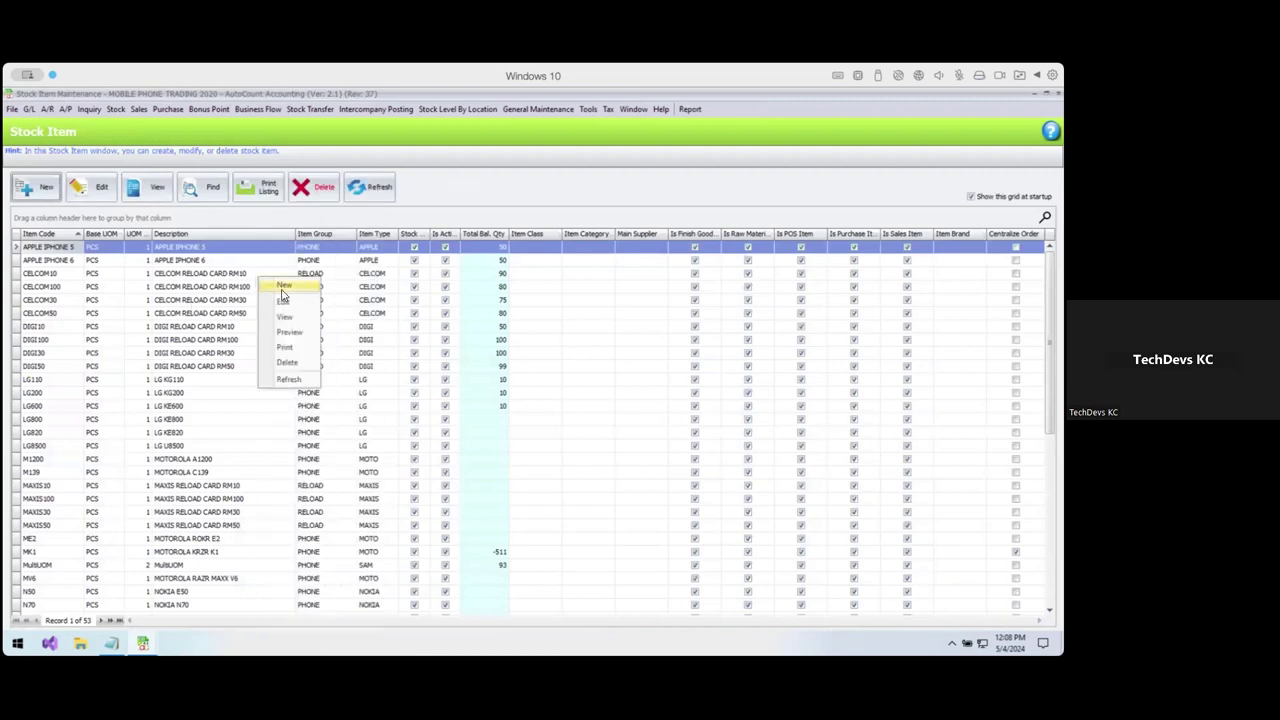
pyautogui.click(235, 260)
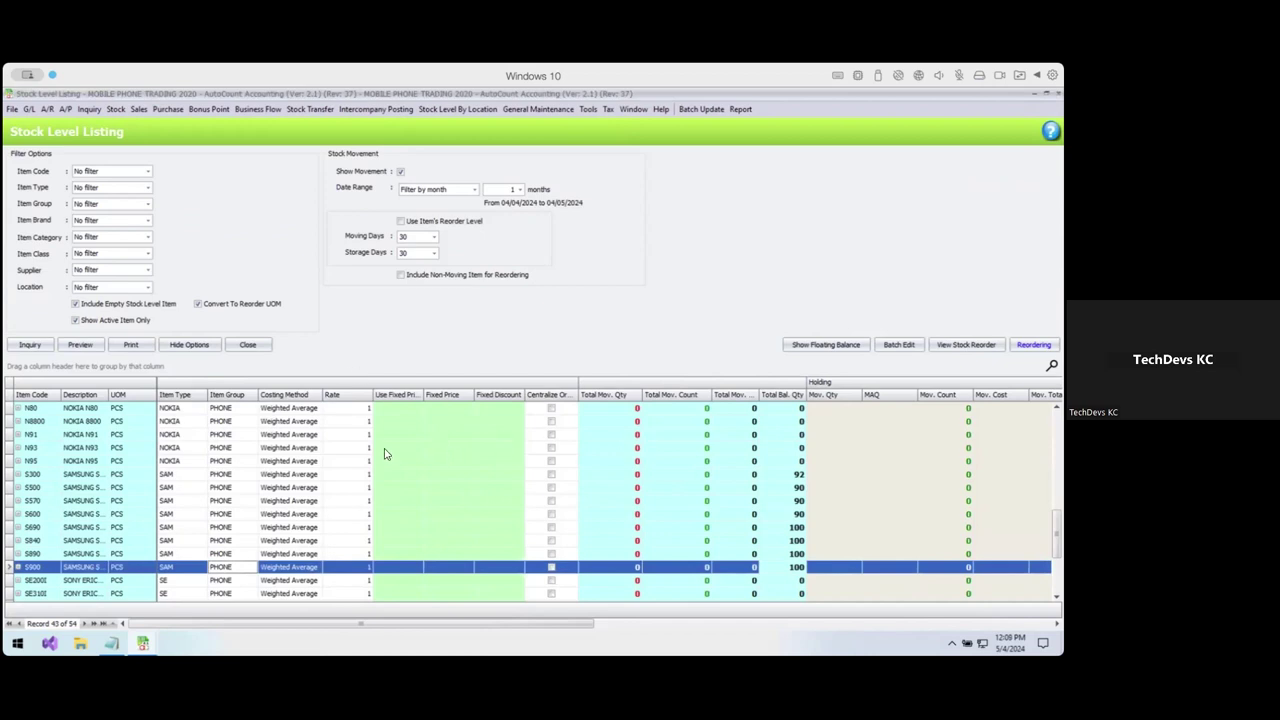
# Return to the first row of the Stock Level Listing and examine the movement totals of item MK1.
pyautogui.hscroll(2, 443, 623)
pyautogui.hscroll(-2, 443, 623)
pyautogui.click(609, 411)
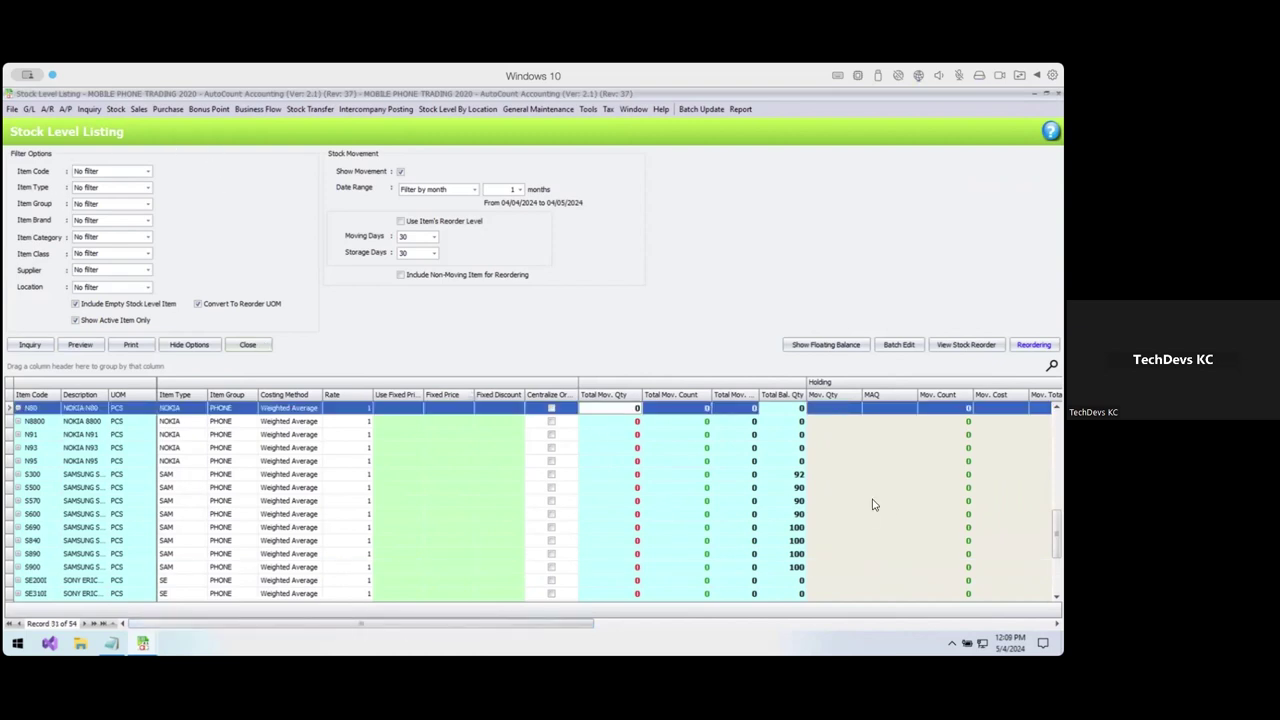
pyautogui.hotkey('ctrl', 'Home')
pyautogui.click(677, 416)
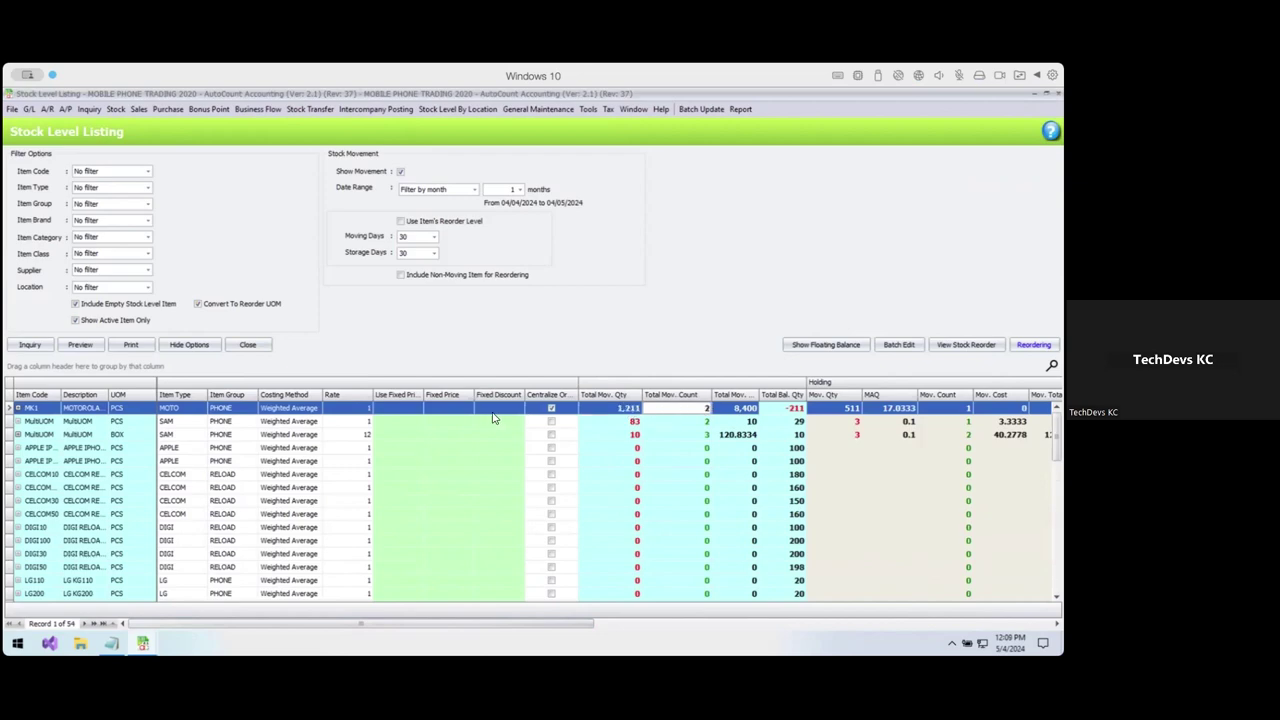
# Open Batch Edit and examine MK1's editable fields, including the Holding reorder quantity, main supplier, fixed price and fixed discount.
pyautogui.click(897, 345)
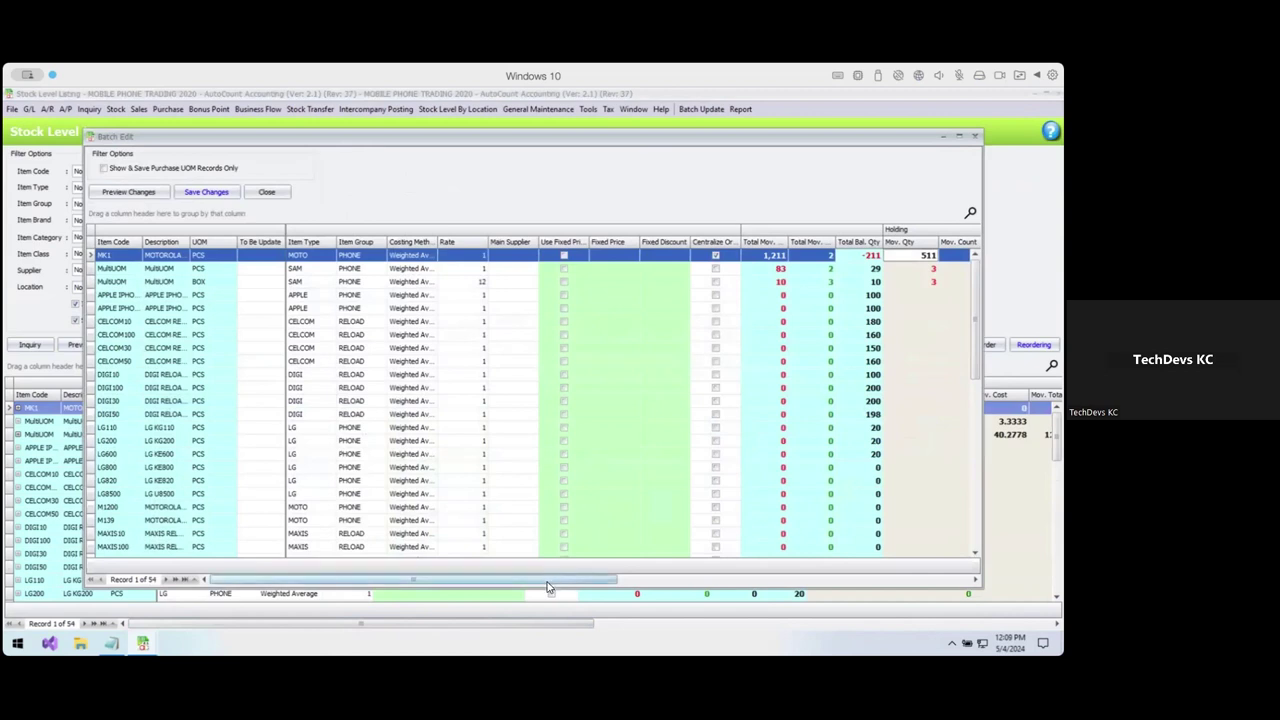
pyautogui.moveTo(548, 587); pyautogui.dragTo(822, 579)
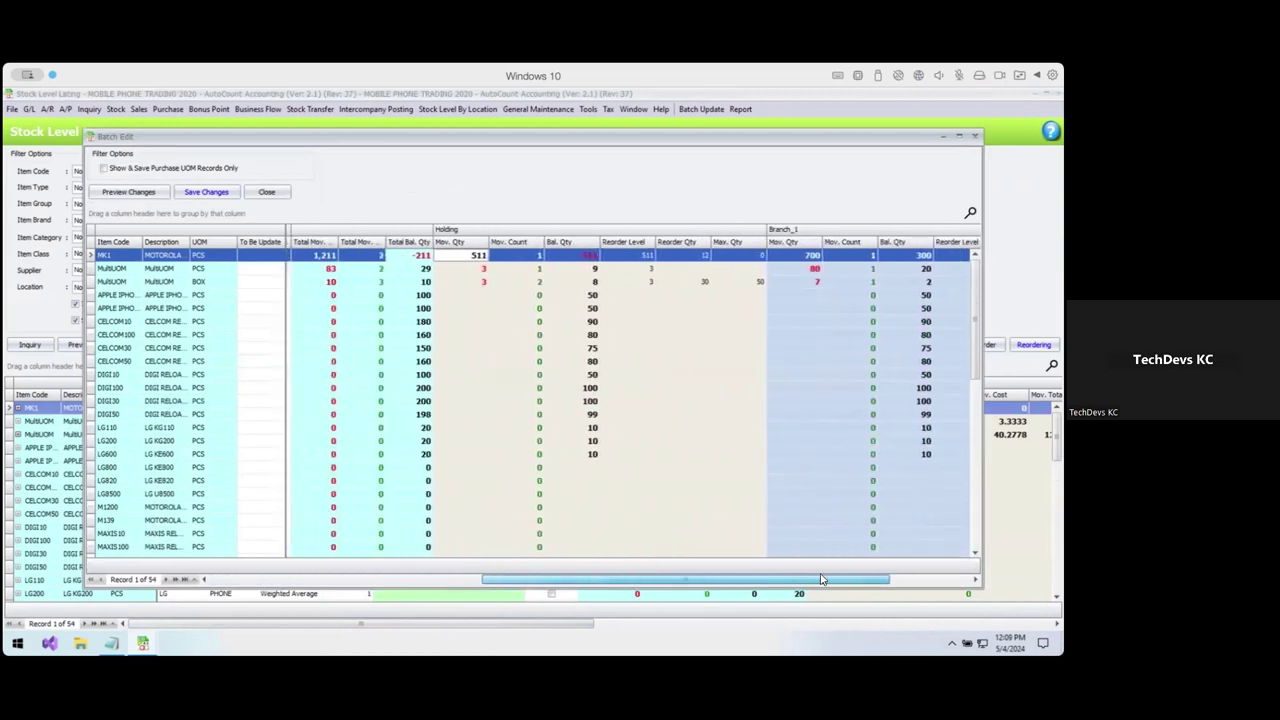
pyautogui.click(690, 256)
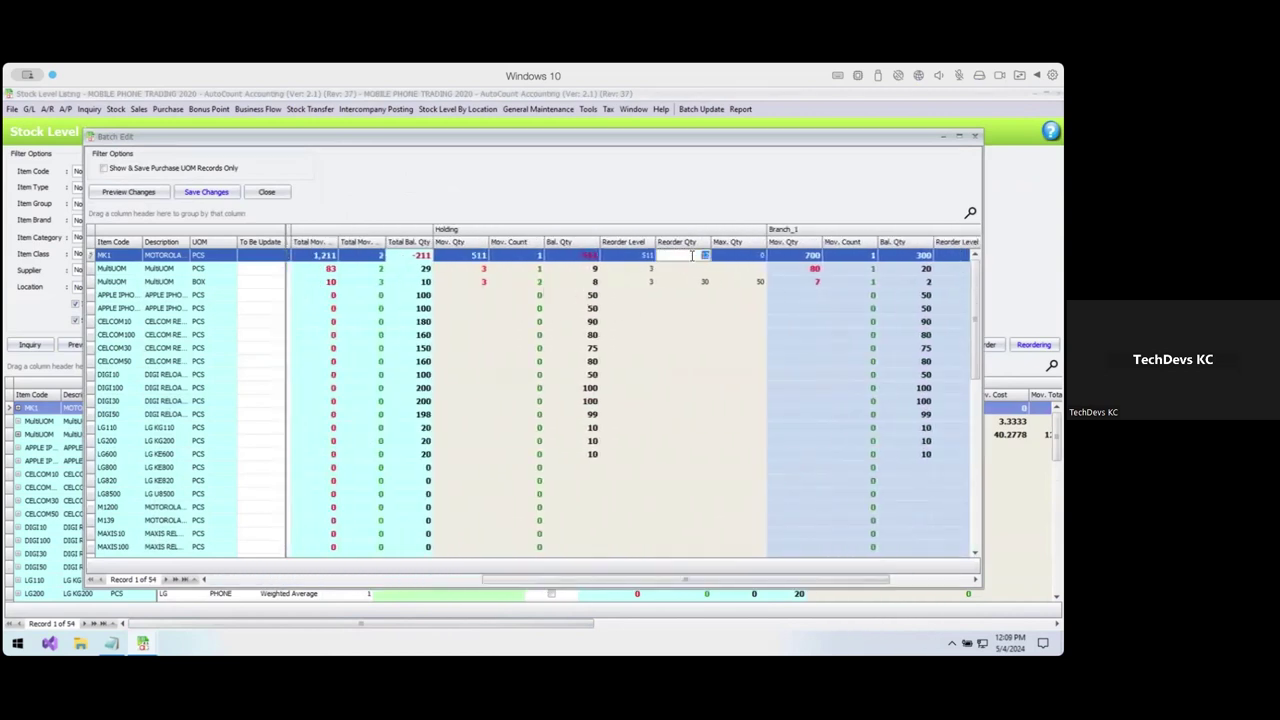
pyautogui.moveTo(632, 579); pyautogui.dragTo(412, 579)
pyautogui.click(446, 256)
pyautogui.click(446, 256)
pyautogui.click(446, 256)
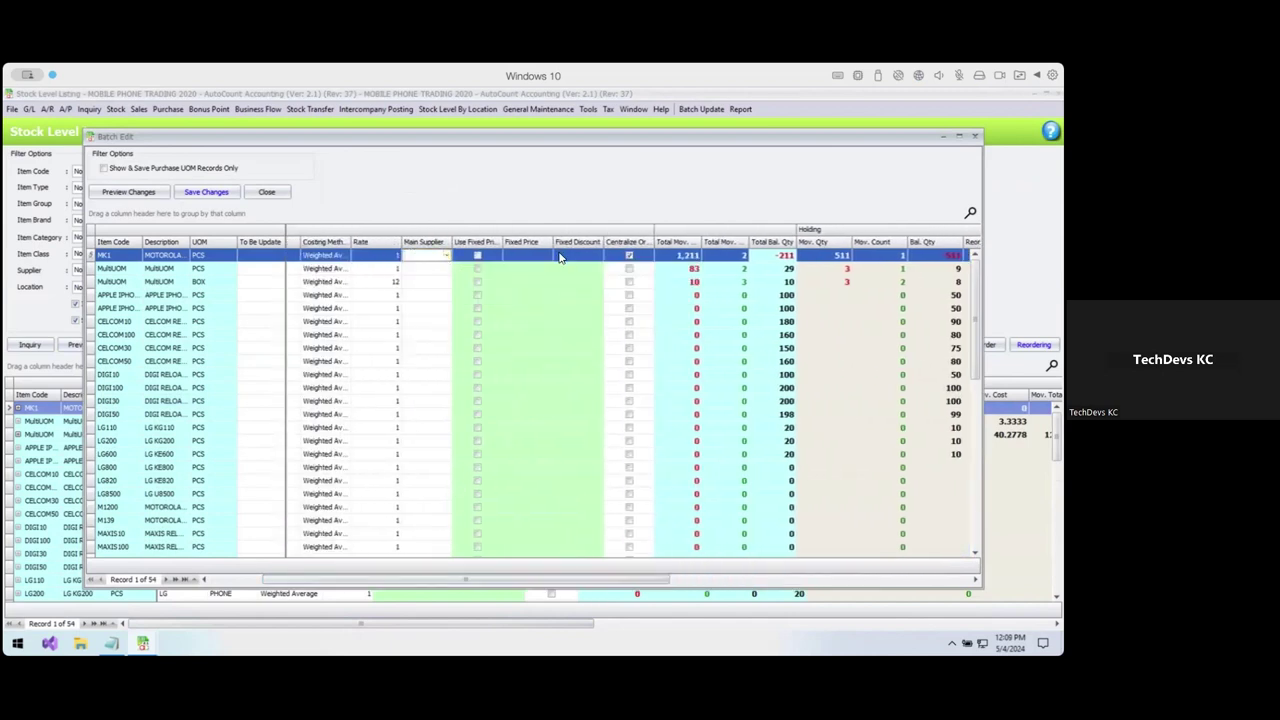
pyautogui.click(540, 257)
pyautogui.click(565, 257)
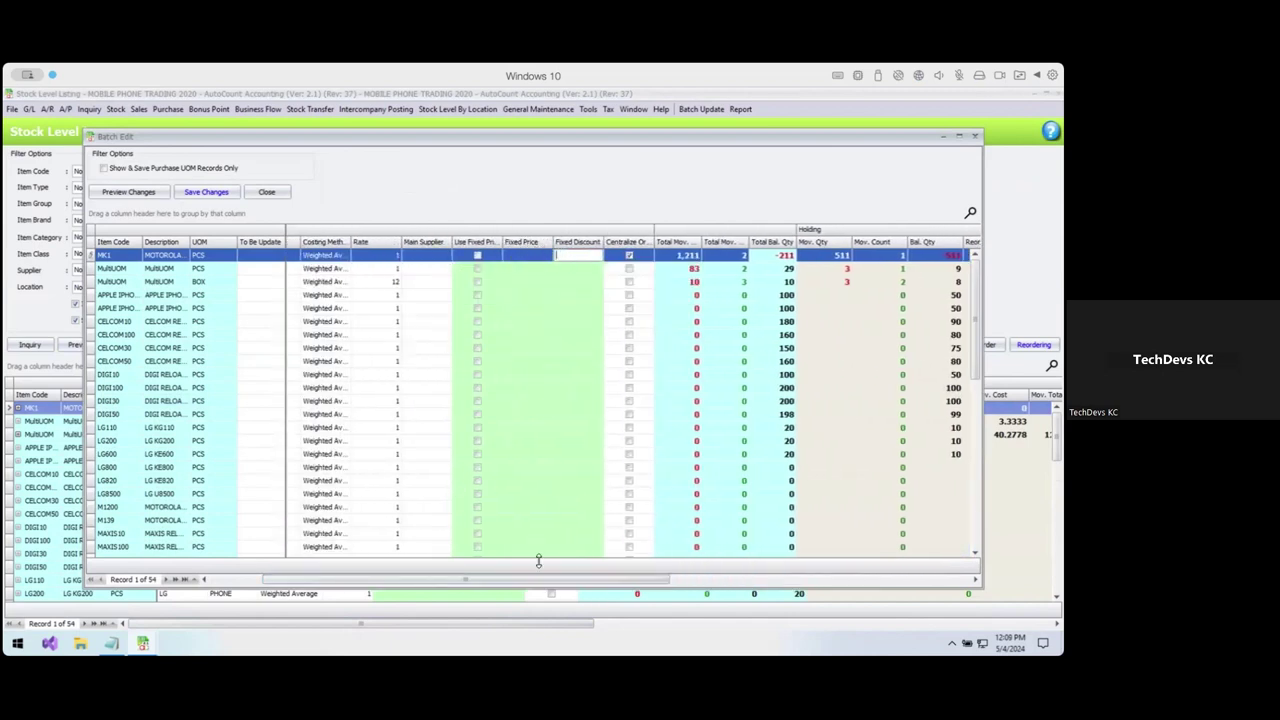
pyautogui.moveTo(537, 585); pyautogui.dragTo(492, 585)
# Add the Price and Price 2 columns to the Batch Edit grid between Costing Method and Rate.
pyautogui.rightClick(510, 244)
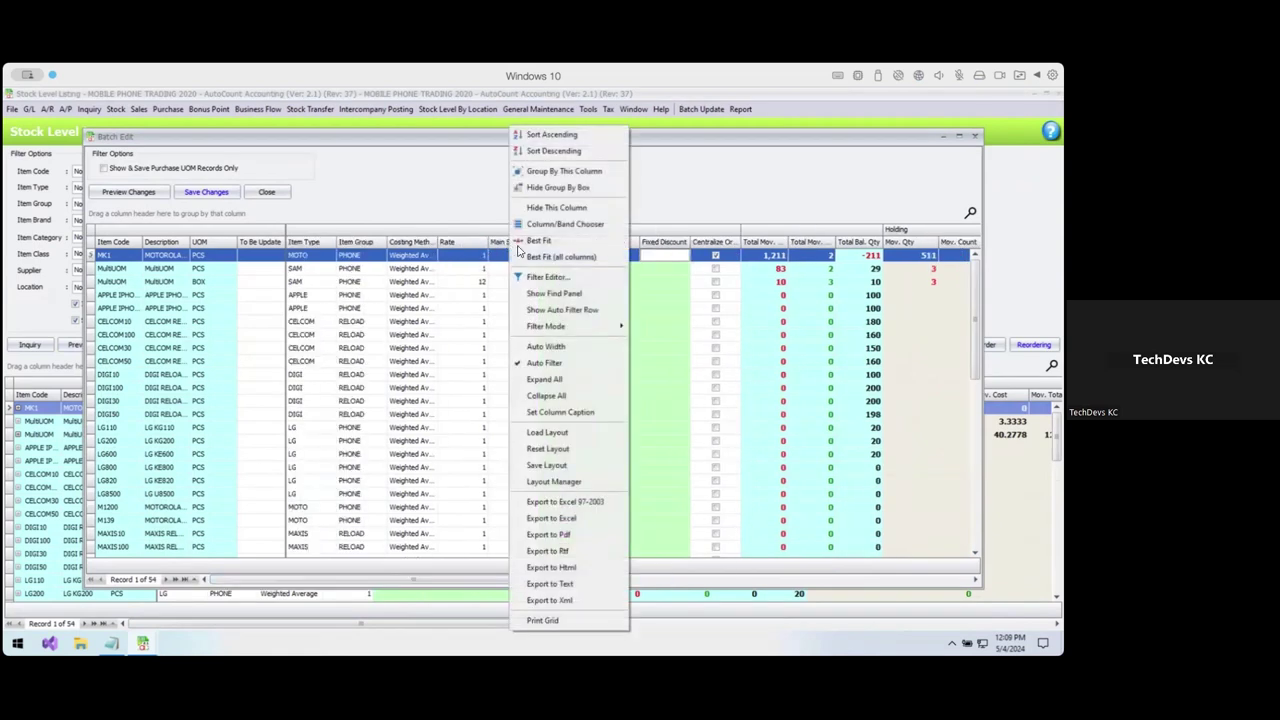
pyautogui.click(557, 228)
pyautogui.scroll(-1, 521, 308)
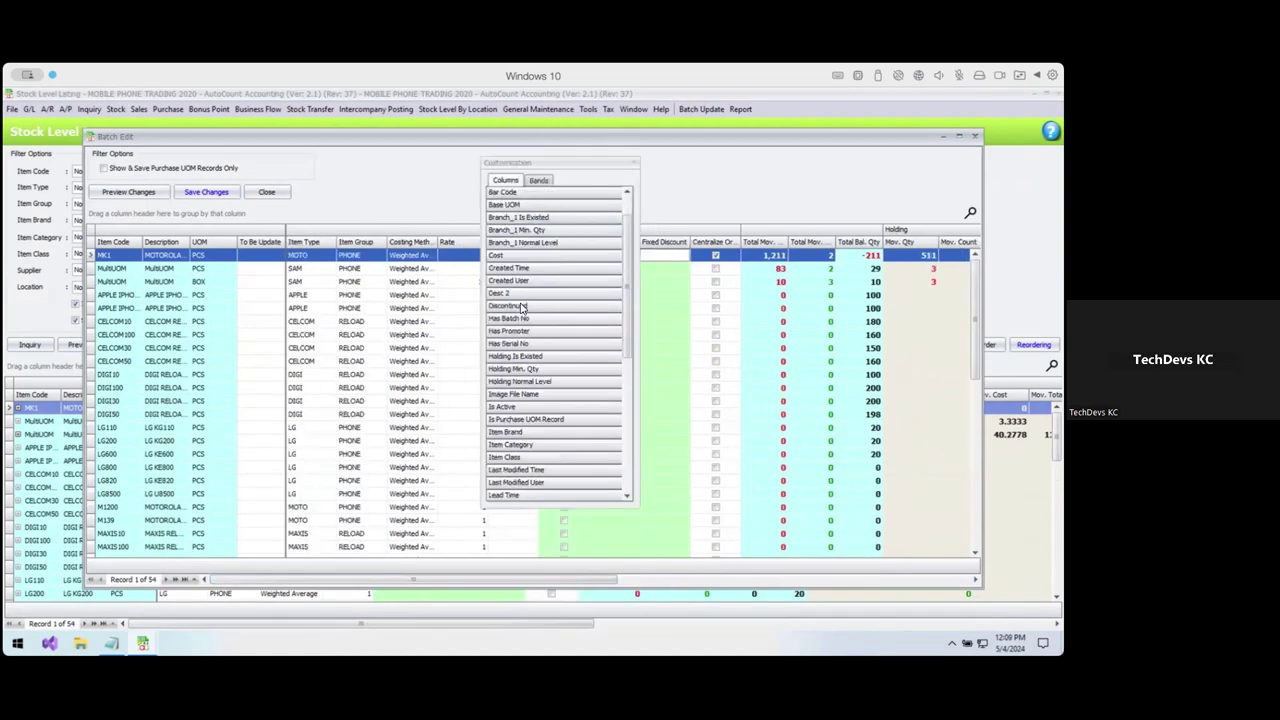
pyautogui.scroll(-3, 521, 308)
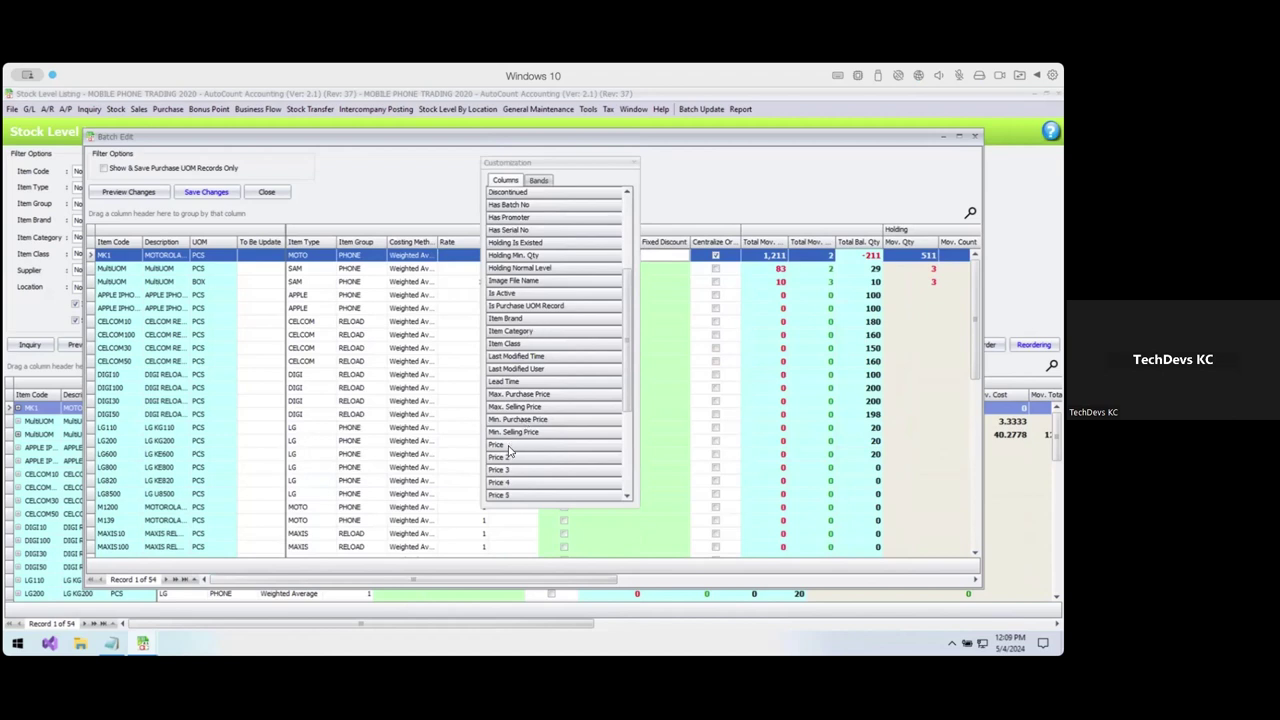
pyautogui.moveTo(509, 444); pyautogui.dragTo(442, 242)
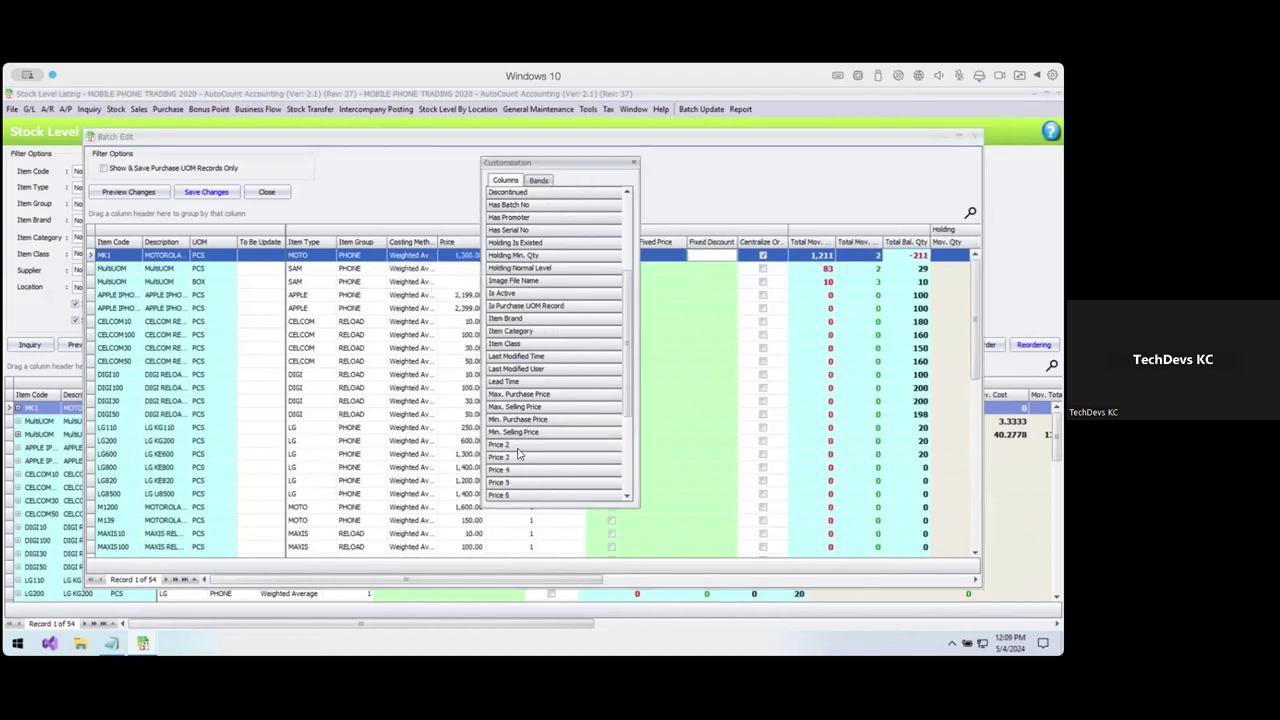
pyautogui.moveTo(518, 452); pyautogui.dragTo(446, 242)
pyautogui.click(633, 162)
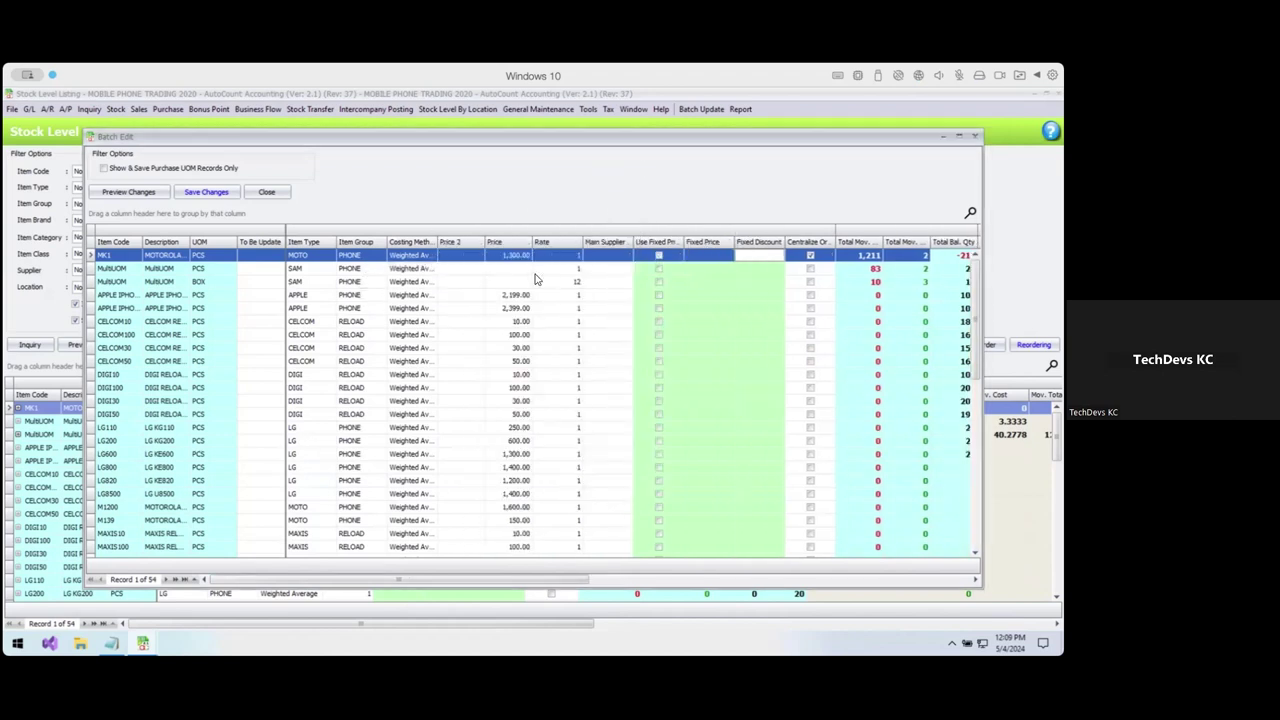
# Set the price of item MK1 to 1500 in Batch Edit.
pyautogui.click(512, 256)
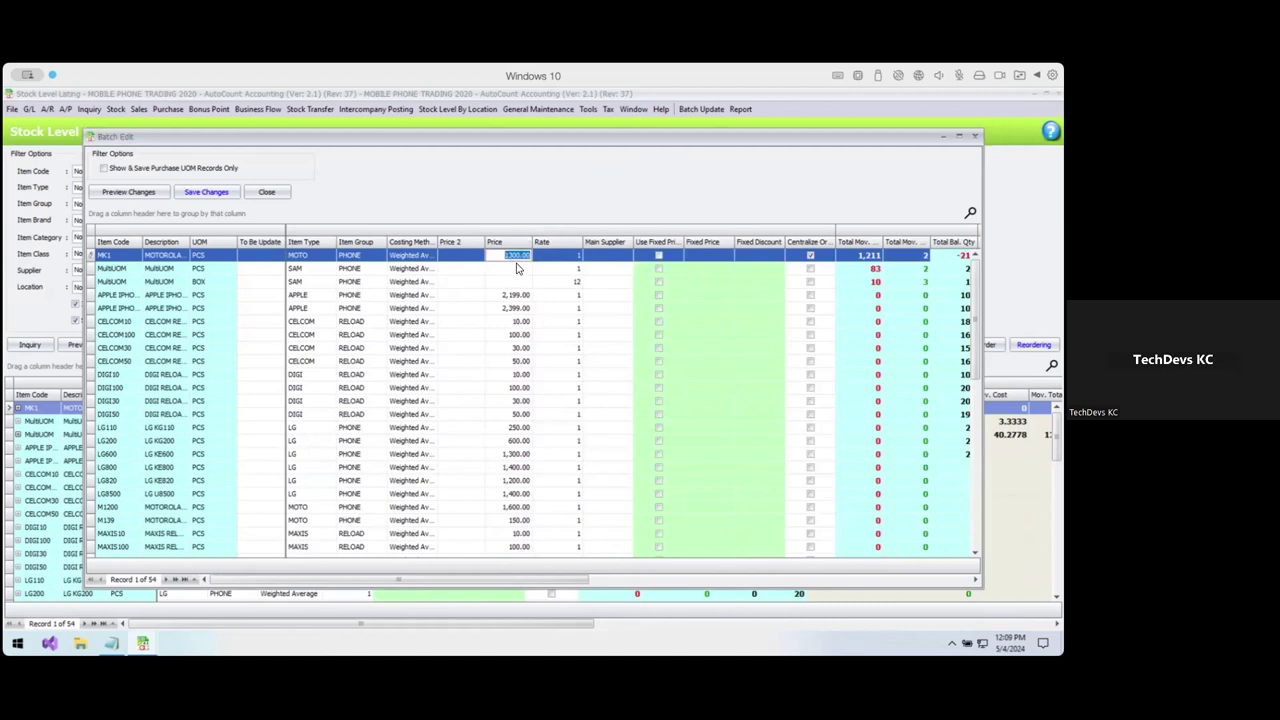
pyautogui.write('1500')
pyautogui.press('Tab')
# Set the price of all rows from MK1 through CELCOM10 to 1250 at once, and close Batch Edit without saving.
pyautogui.keyDown('shift'); pyautogui.click(497, 331); pyautogui.keyUp('shift')
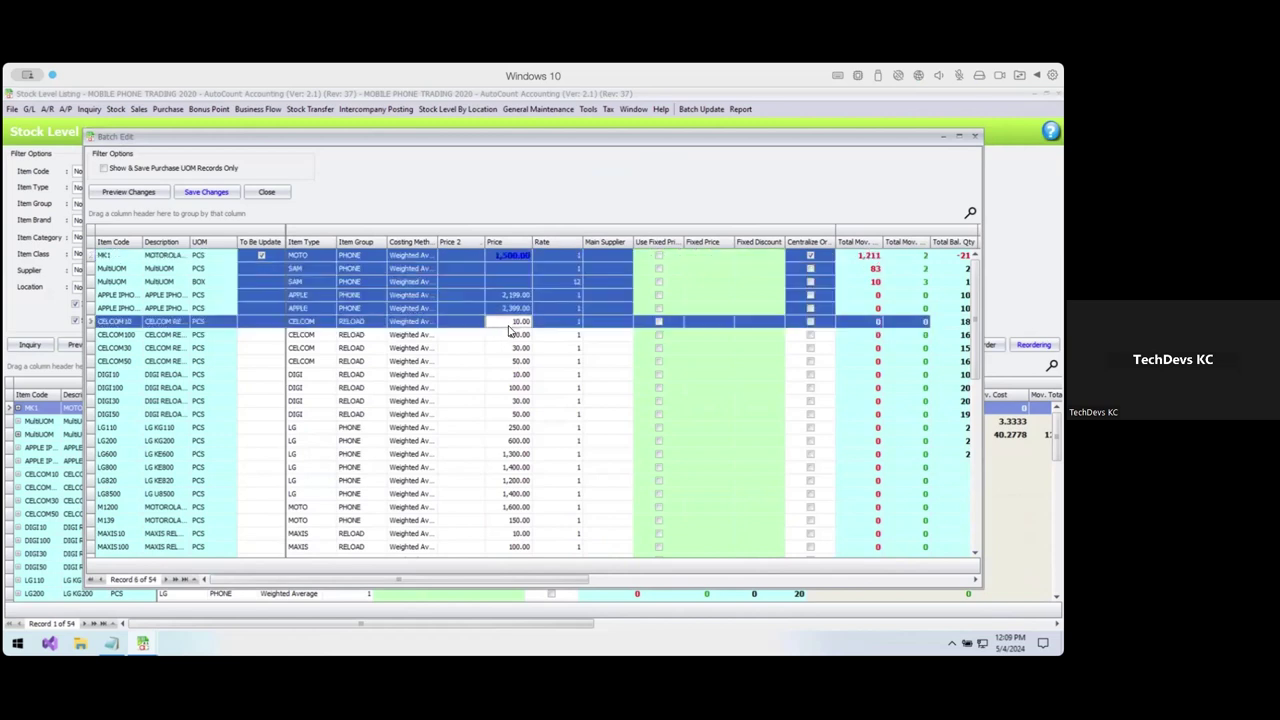
pyautogui.click(513, 322)
pyautogui.write('12')
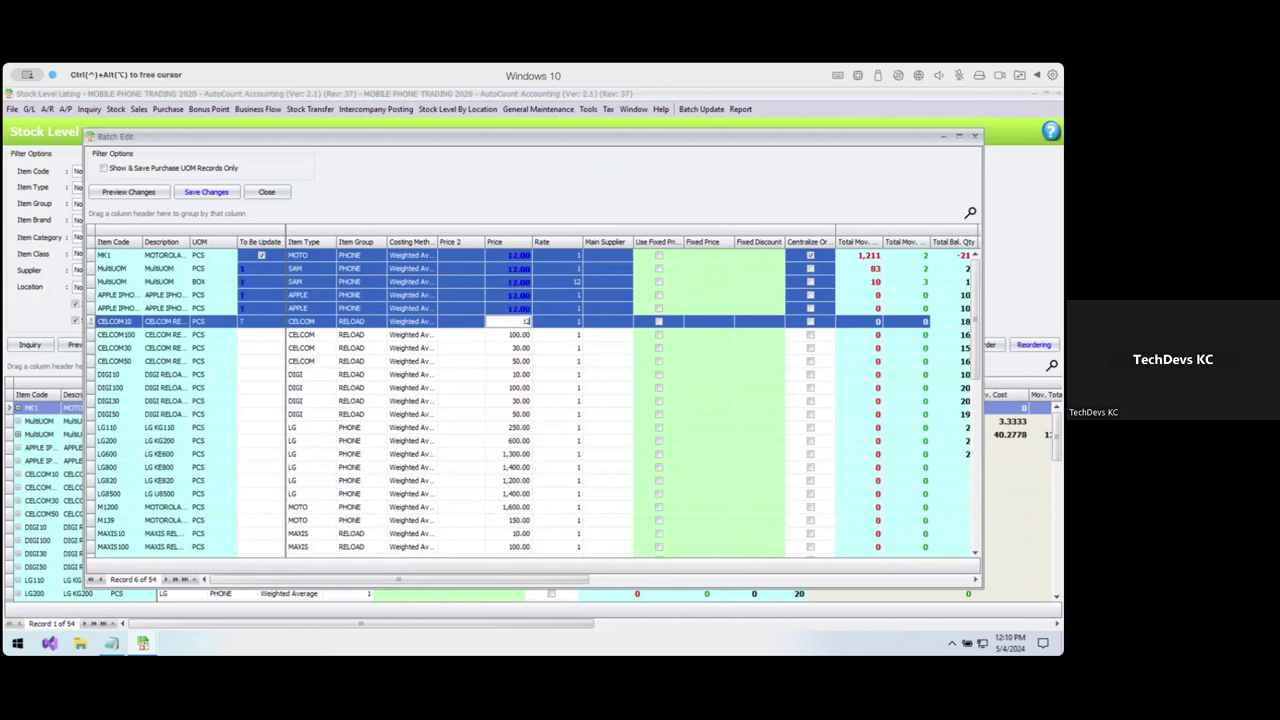
pyautogui.write('50')
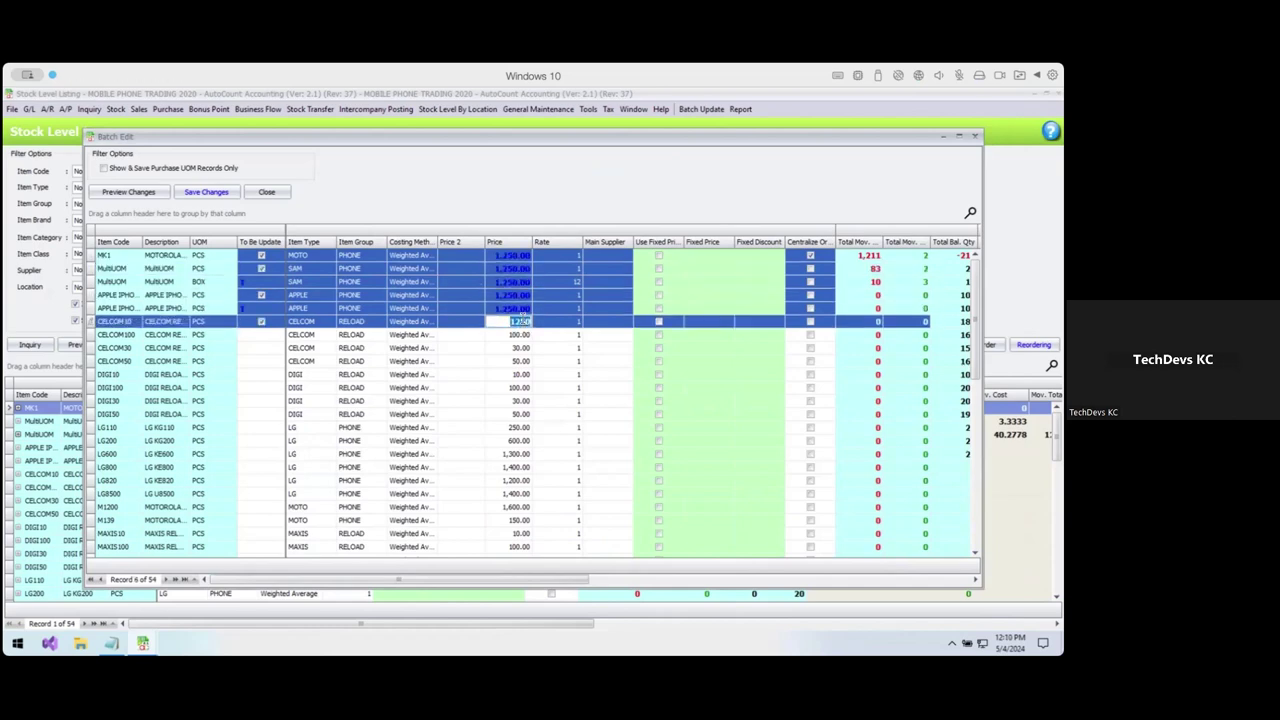
pyautogui.press('Up')
pyautogui.press('Up')
pyautogui.press('Up')
pyautogui.press('Up')
pyautogui.press('Up')
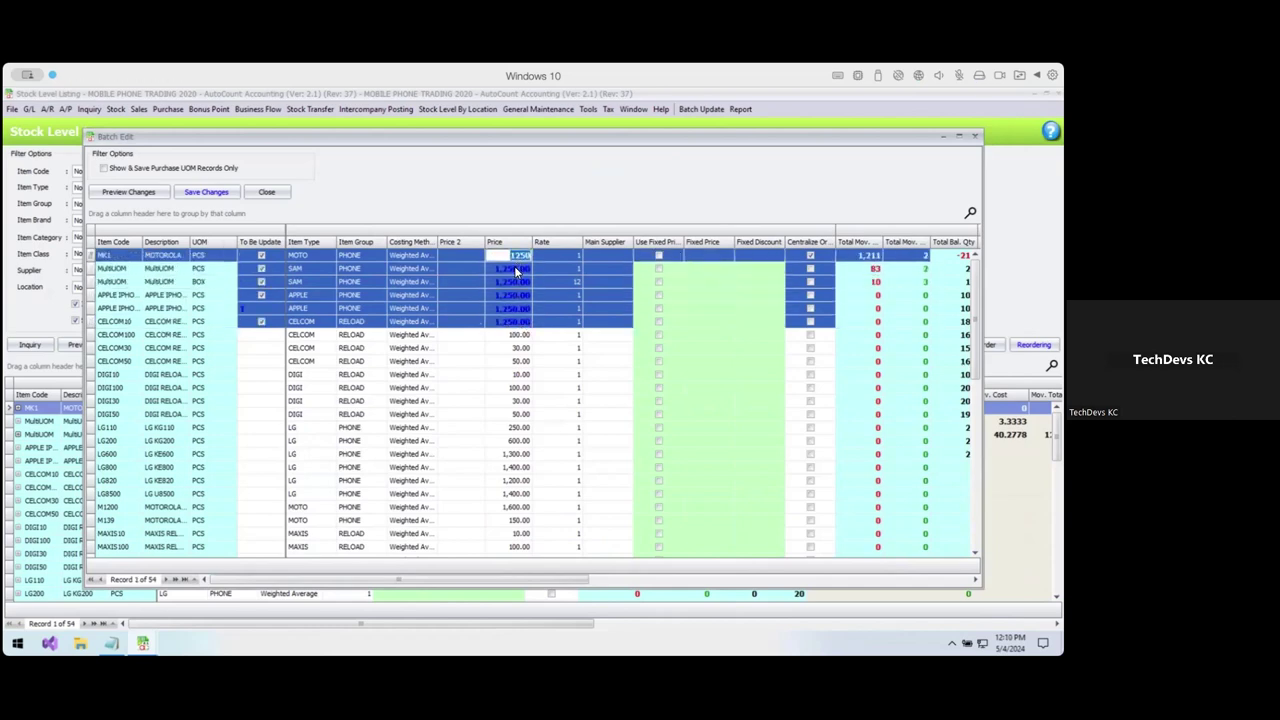
pyautogui.click(270, 192)
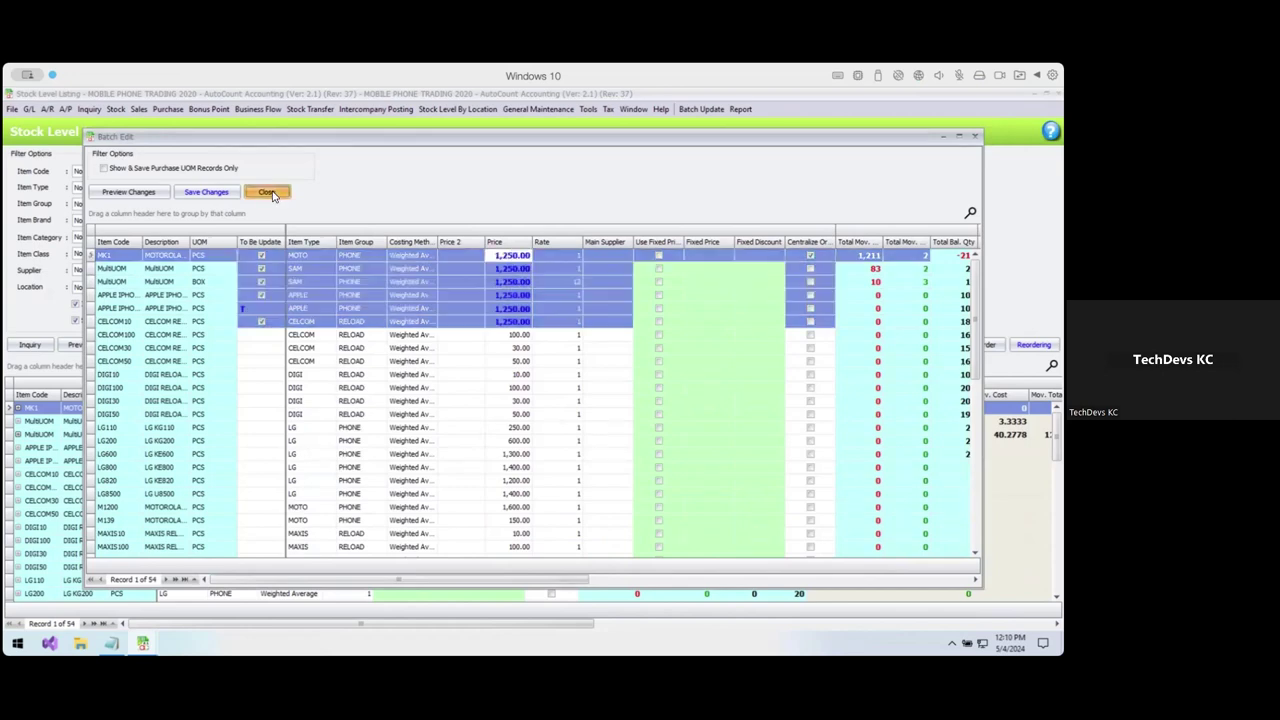
pyautogui.click(521, 381)
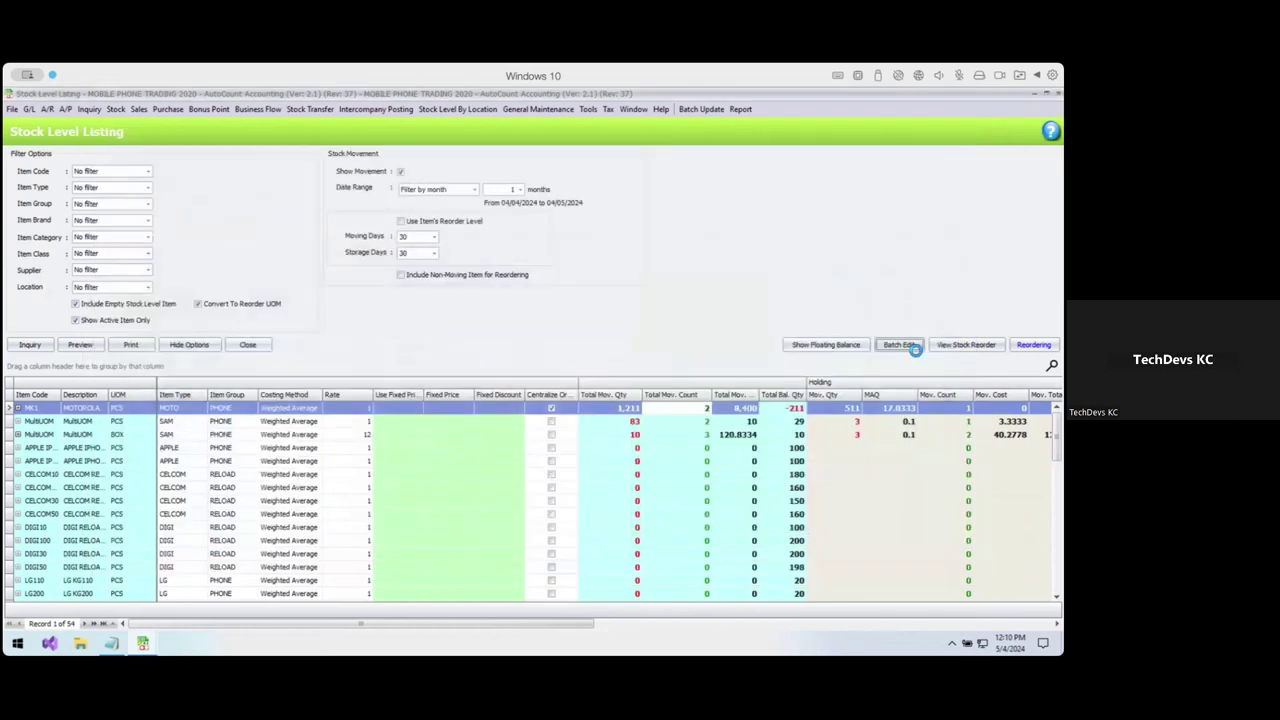
# In Batch Edit, assign main supplier 400-B001 to MK1, MultiUOM BOX, the second Apple iPhone row and CELCOM100 at once, and close without saving.
pyautogui.click(912, 346)
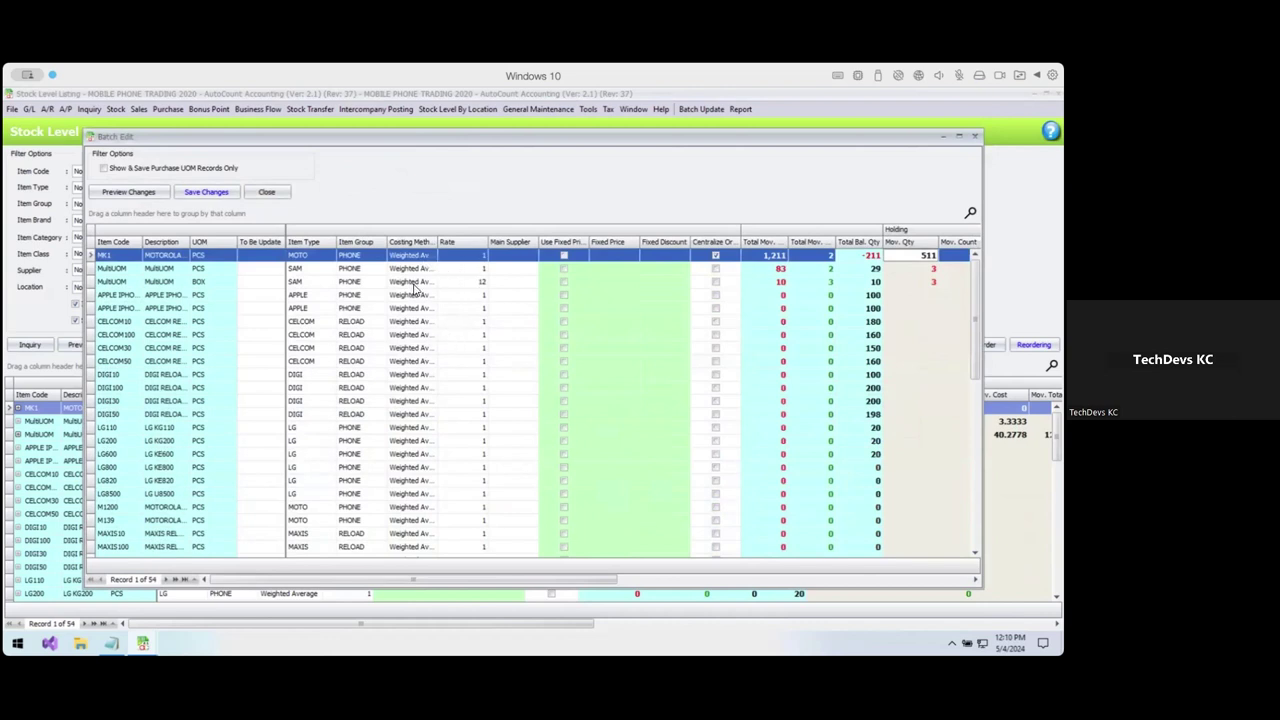
pyautogui.keyDown('ctrl'); pyautogui.click(415, 285); pyautogui.keyUp('ctrl')
pyautogui.keyDown('ctrl'); pyautogui.click(418, 308); pyautogui.keyUp('ctrl')
pyautogui.keyDown('ctrl'); pyautogui.click(423, 335); pyautogui.keyUp('ctrl')
pyautogui.click(521, 335)
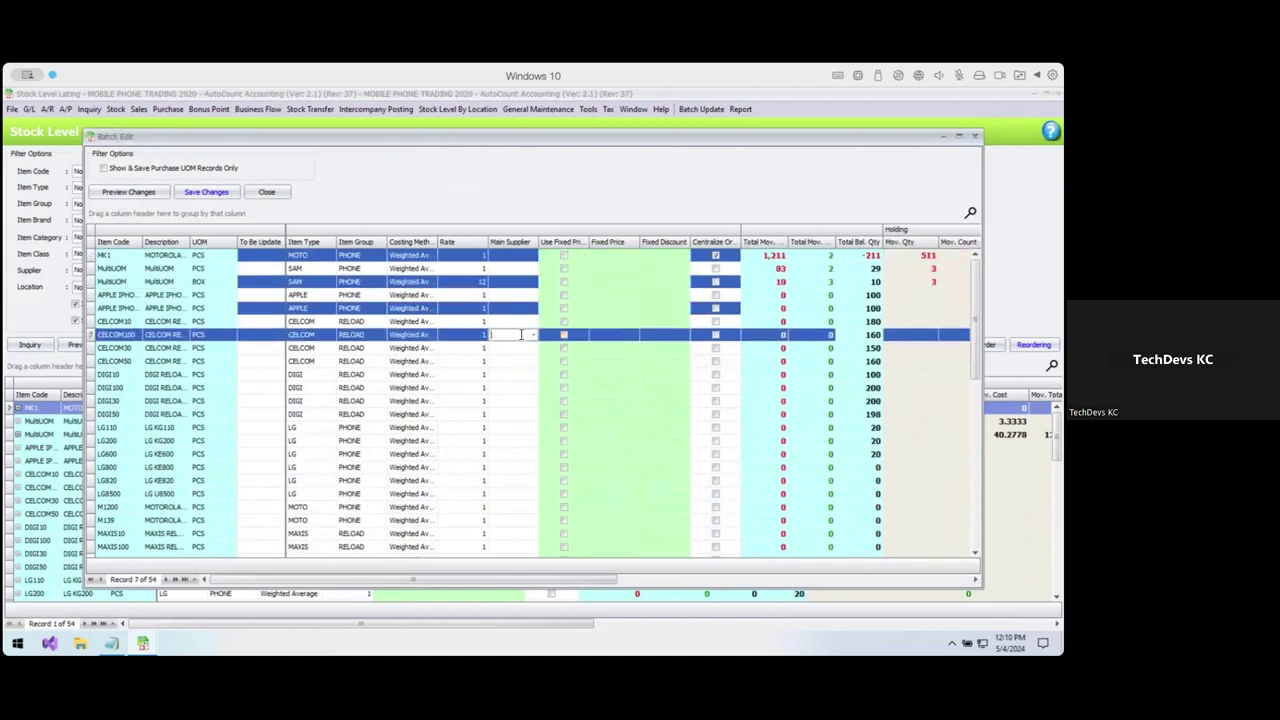
pyautogui.write('2')
pyautogui.press('Return')
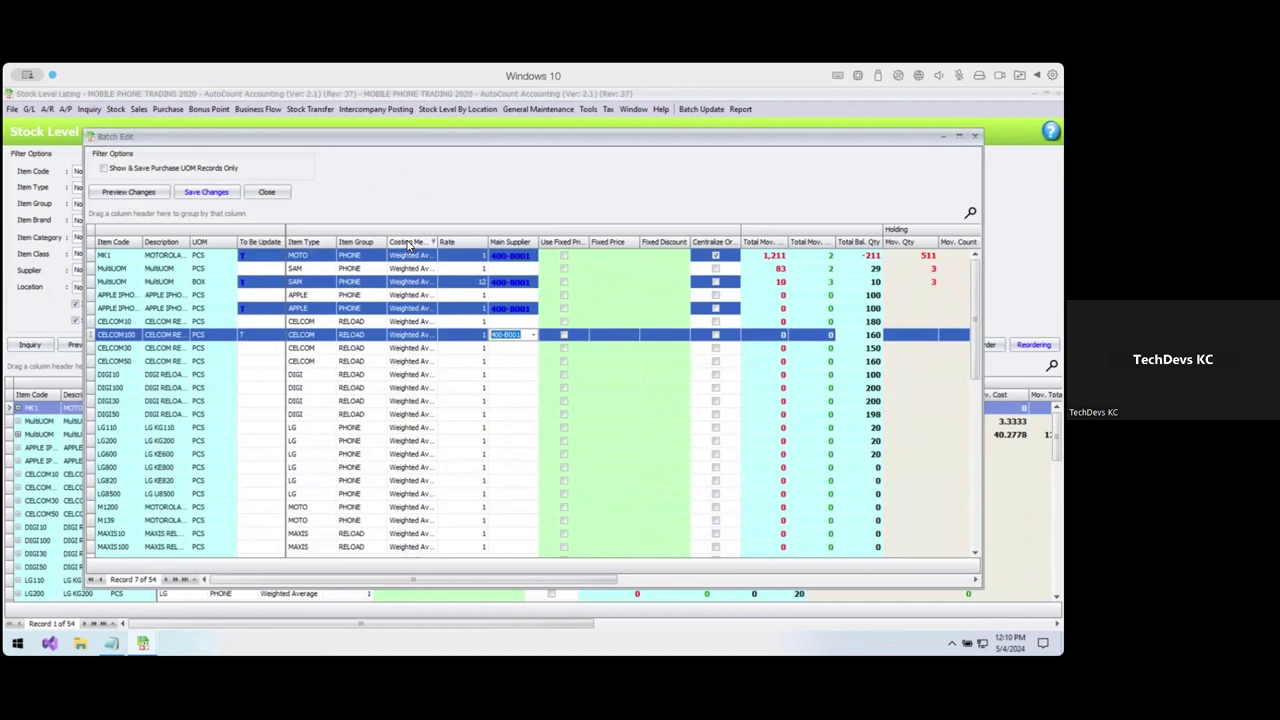
pyautogui.click(266, 191)
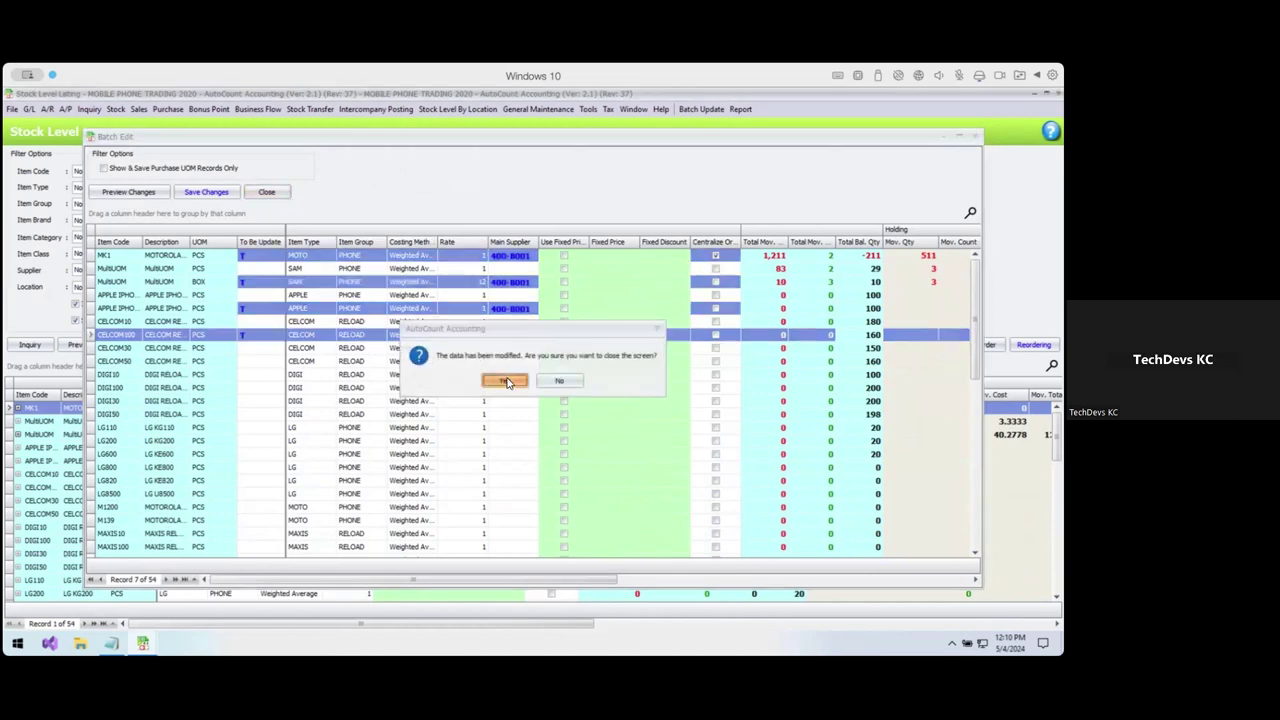
pyautogui.click(507, 381)
# Export the stock level data for batch update to an Excel file named ttttt on the Desktop.
pyautogui.click(701, 109)
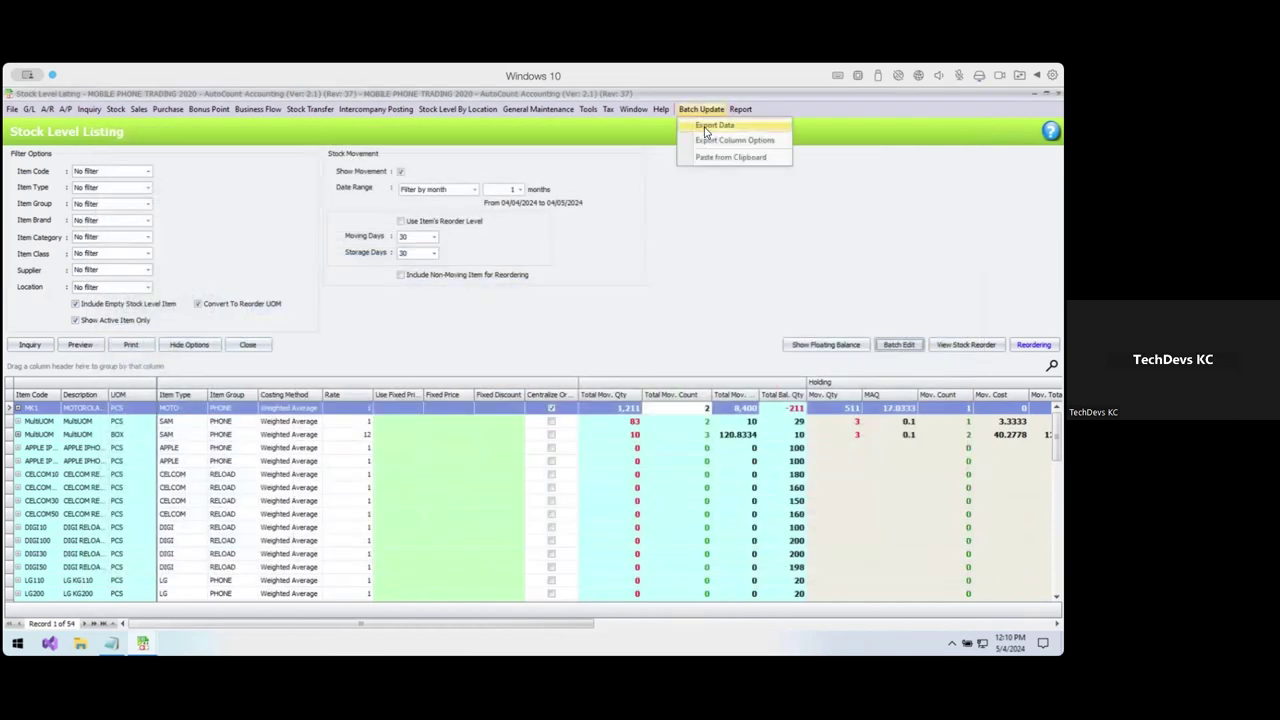
pyautogui.click(706, 130)
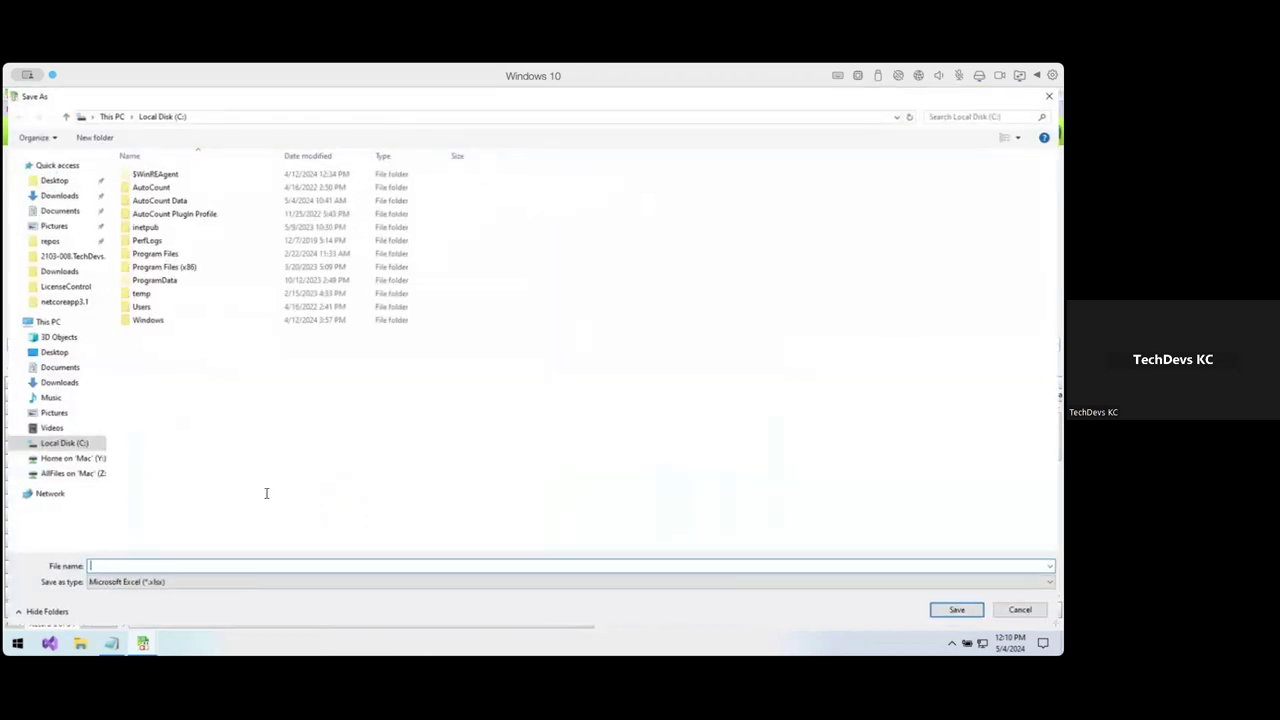
pyautogui.click(55, 180)
pyautogui.write('ttttt')
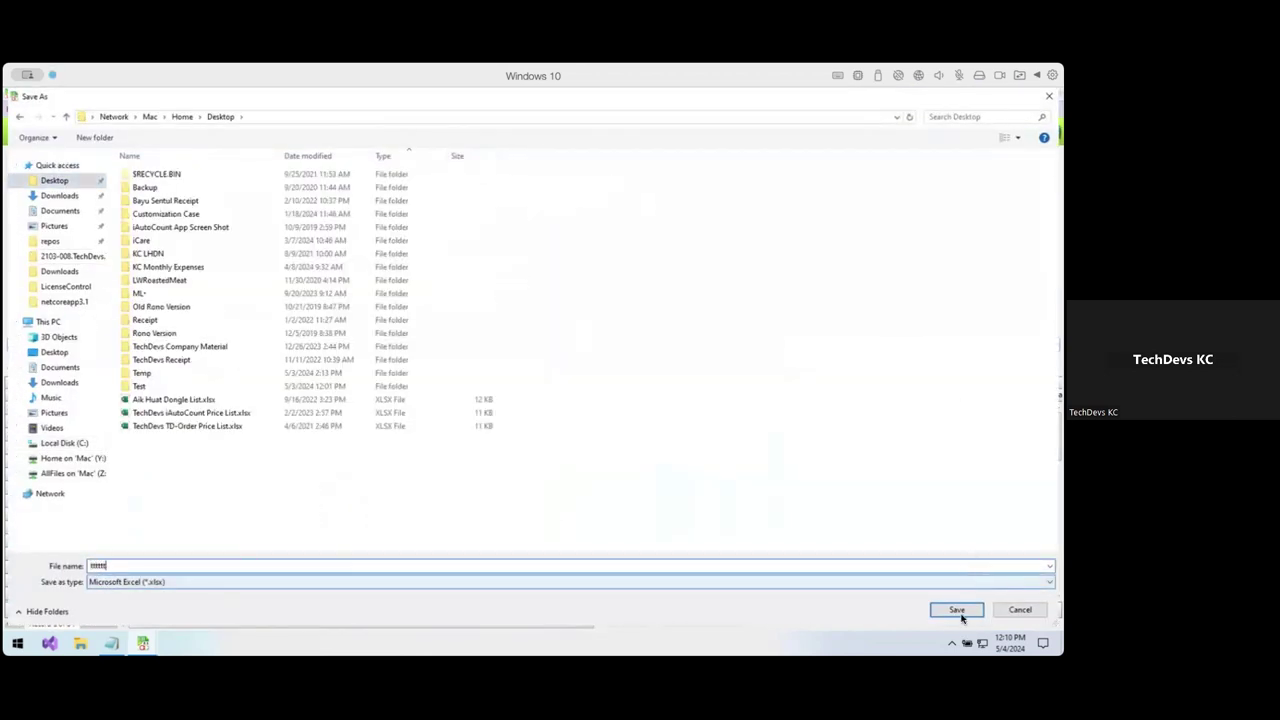
pyautogui.click(960, 609)
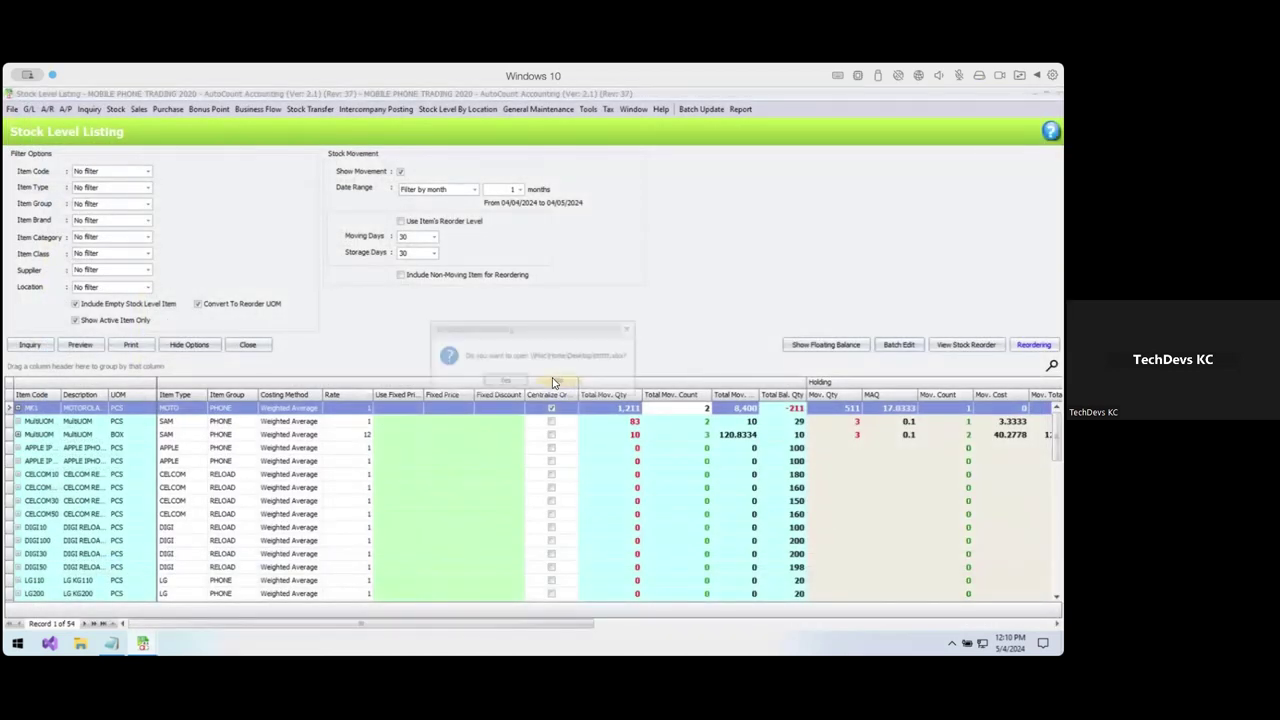
pyautogui.click(505, 381)
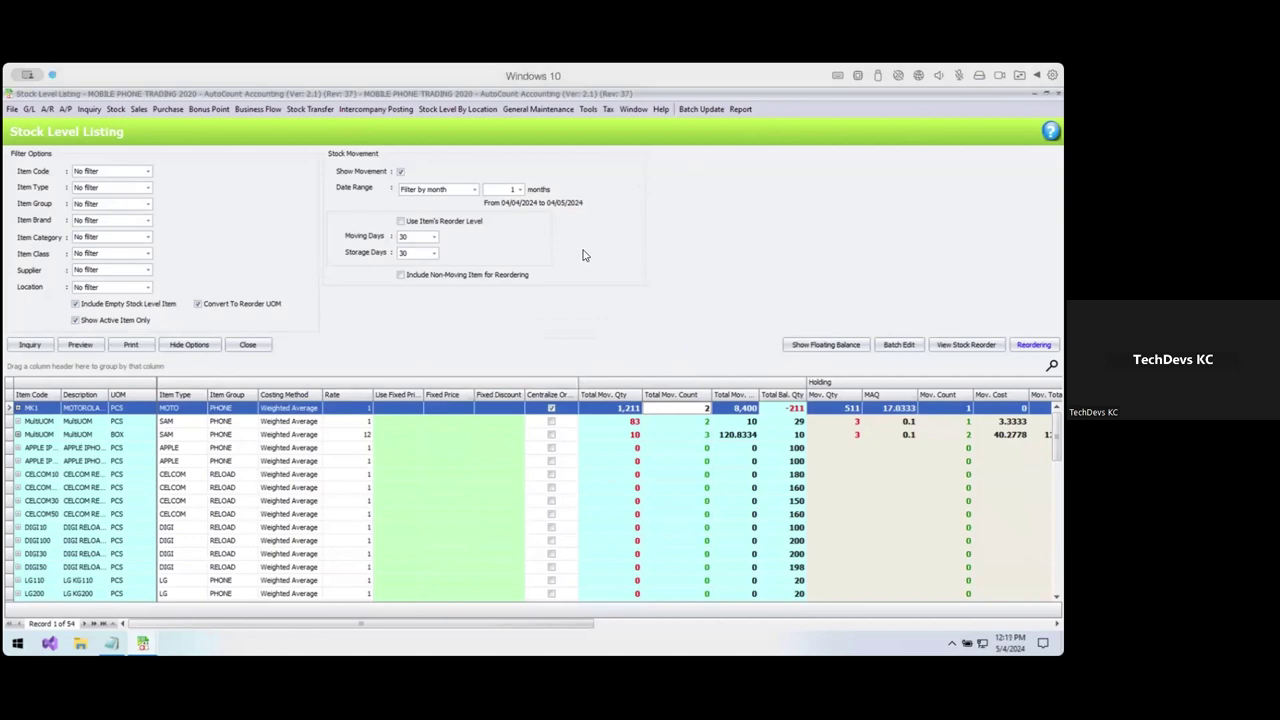
# Paste the batch update data from the clipboard into Batch Edit, preview the Holding level changes, and close without saving.
pyautogui.click(700, 109)
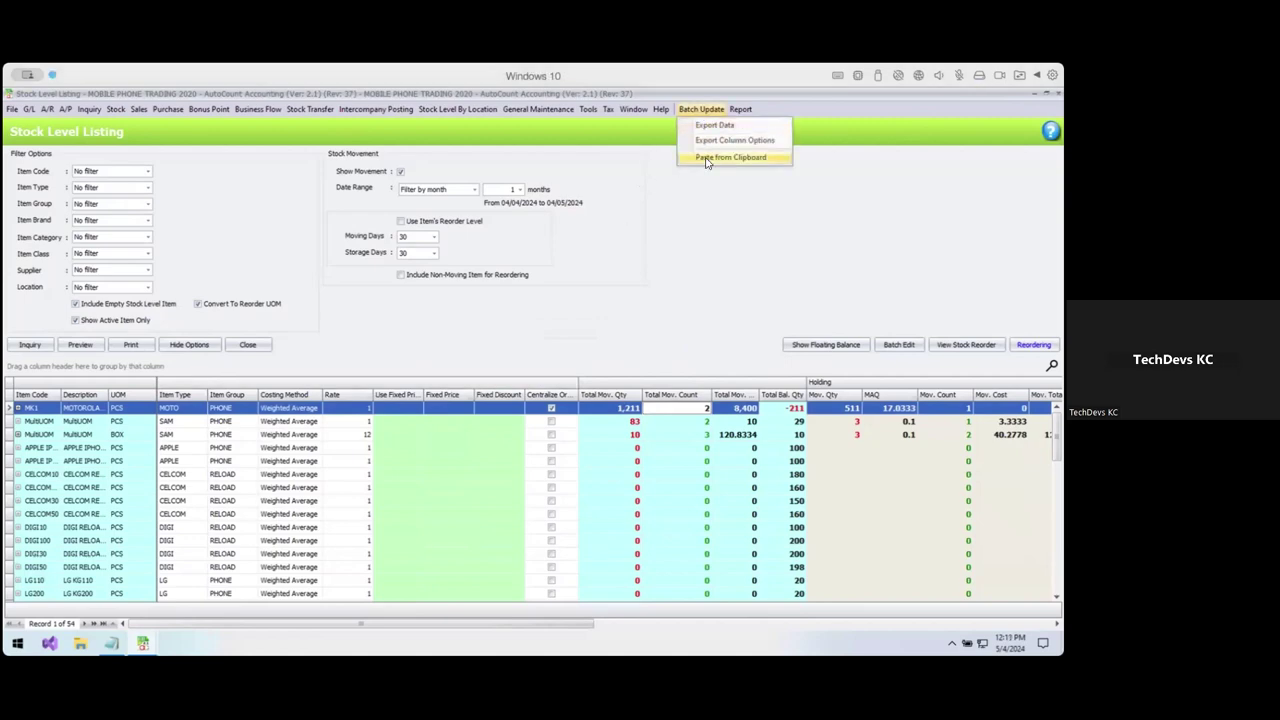
pyautogui.click(705, 157)
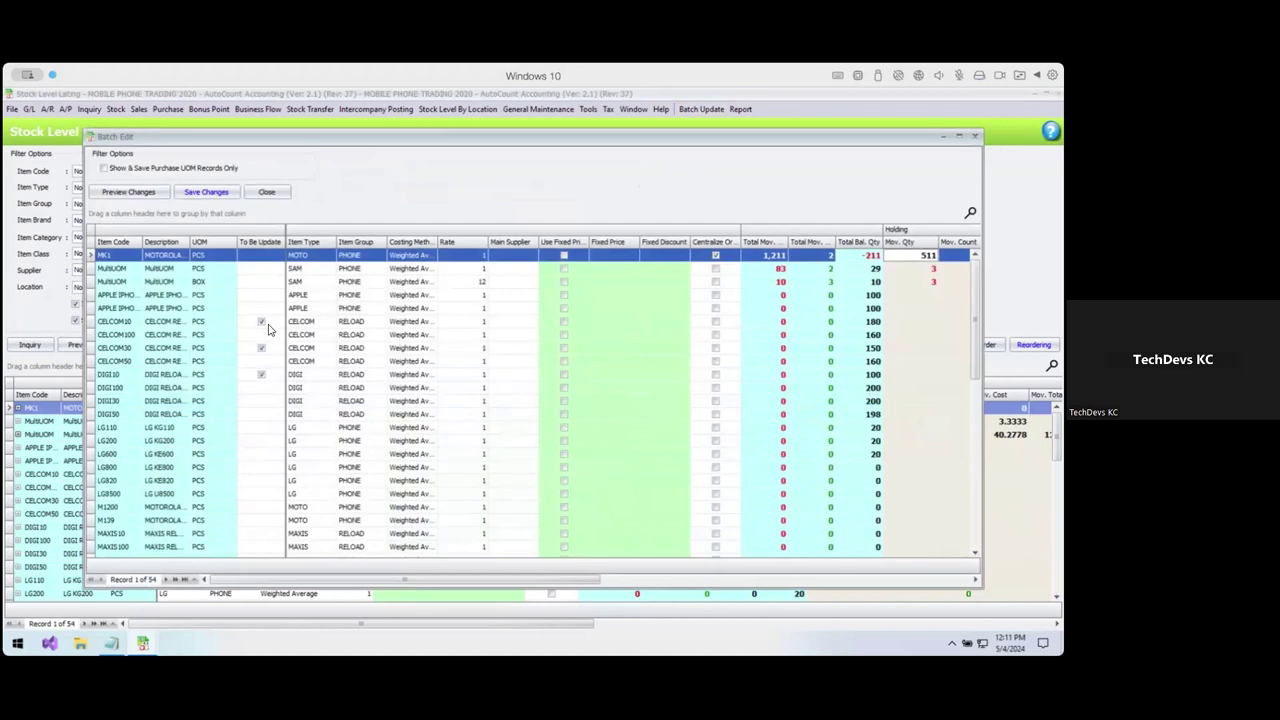
pyautogui.moveTo(443, 578); pyautogui.dragTo(648, 578)
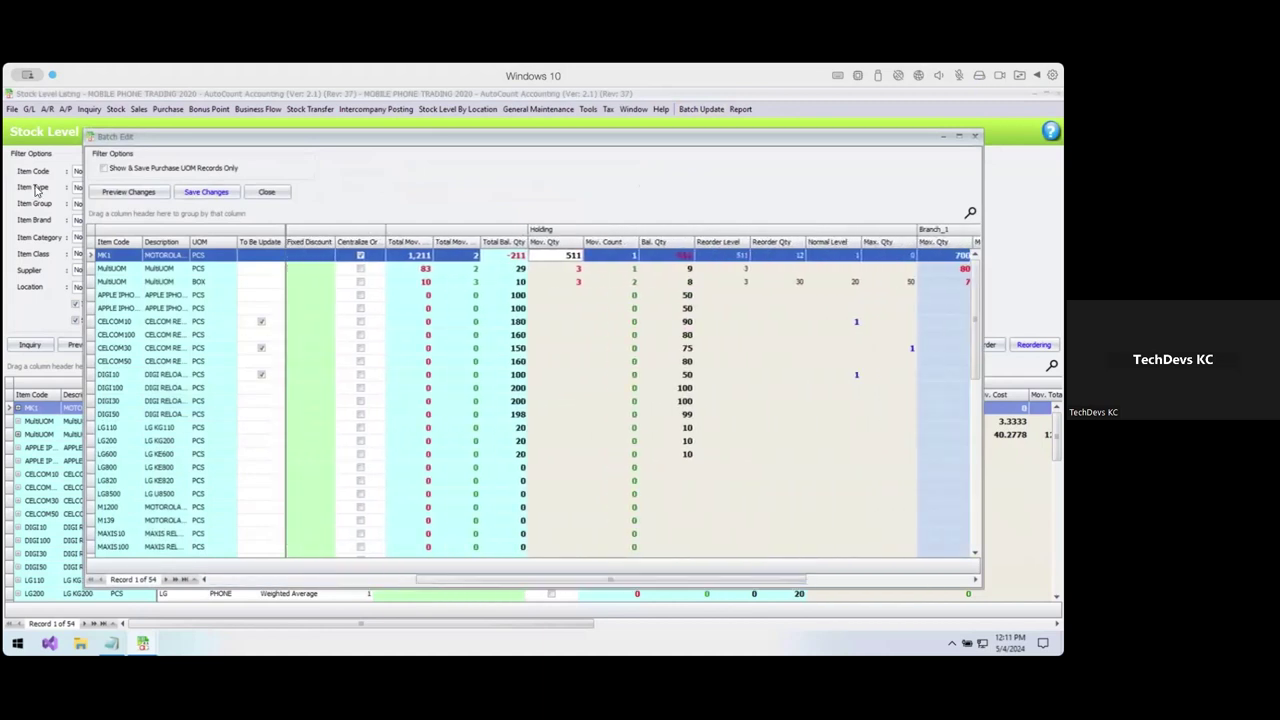
pyautogui.click(131, 194)
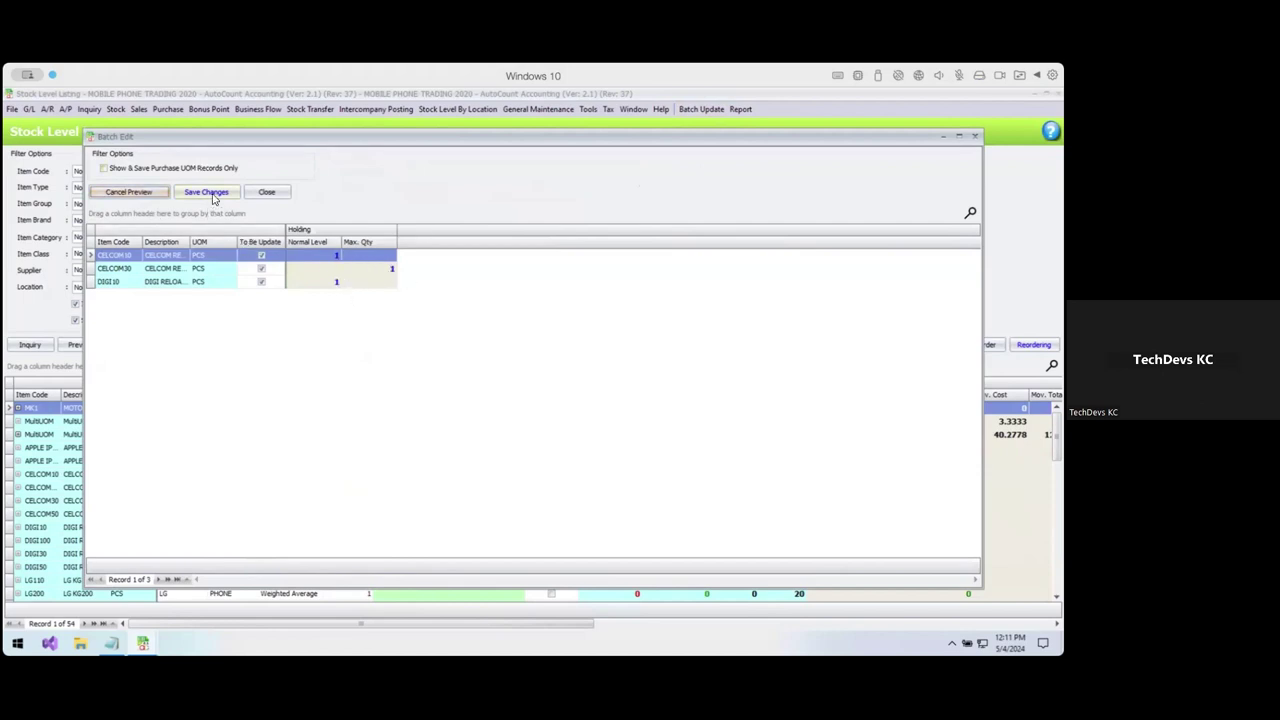
pyautogui.click(265, 191)
pyautogui.click(505, 381)
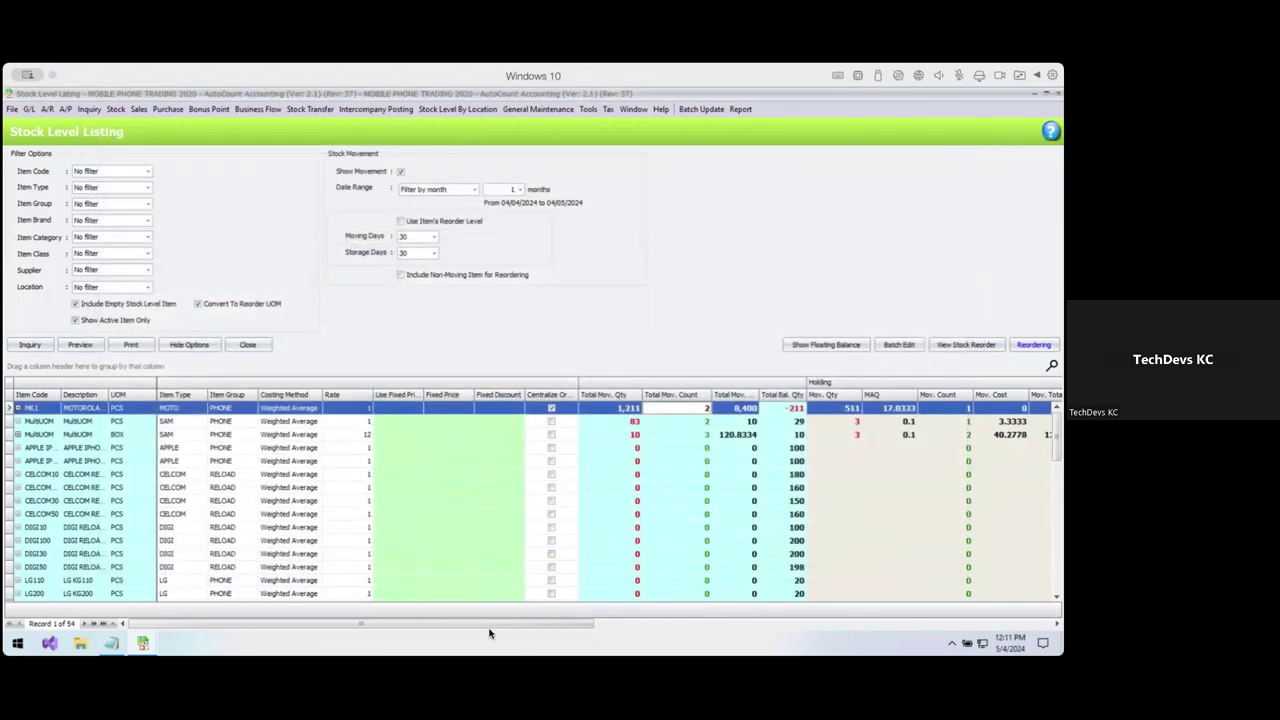
# Exclude empty stock level items from the listing, rerun the inquiry, and enable Use Item's Reorder Level.
pyautogui.moveTo(487, 623); pyautogui.dragTo(774, 623)
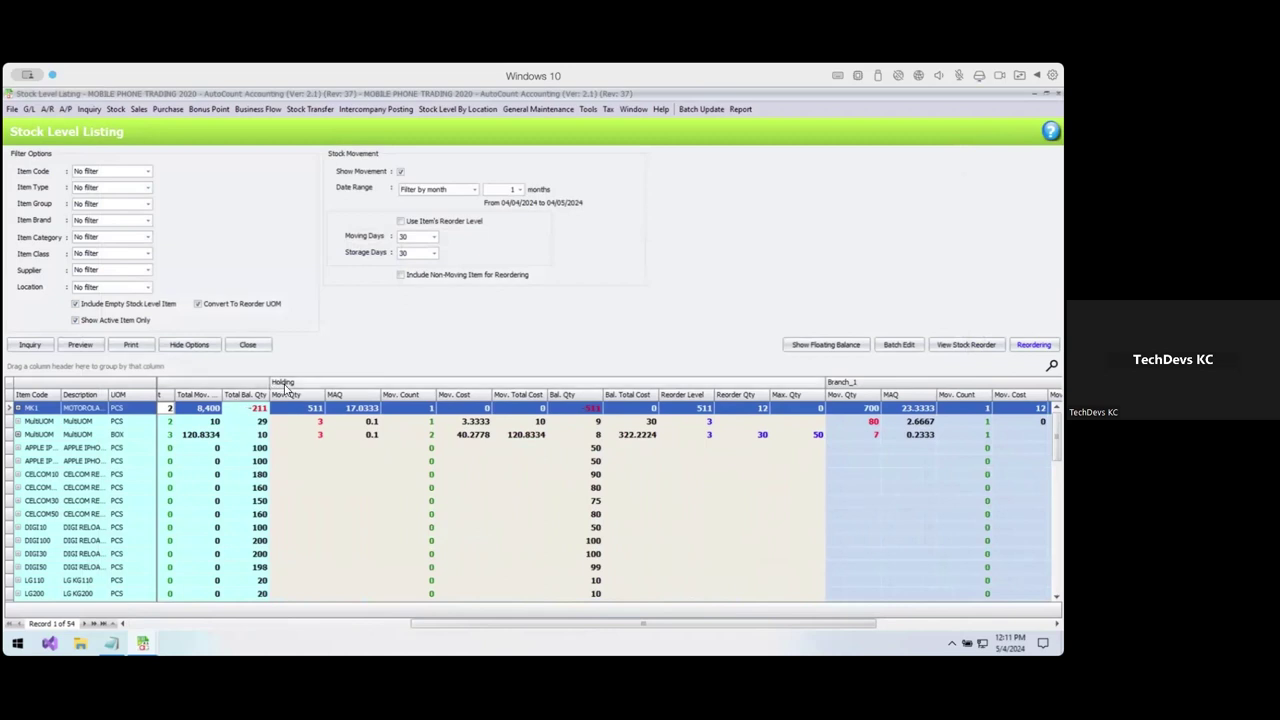
pyautogui.moveTo(460, 623); pyautogui.dragTo(606, 623)
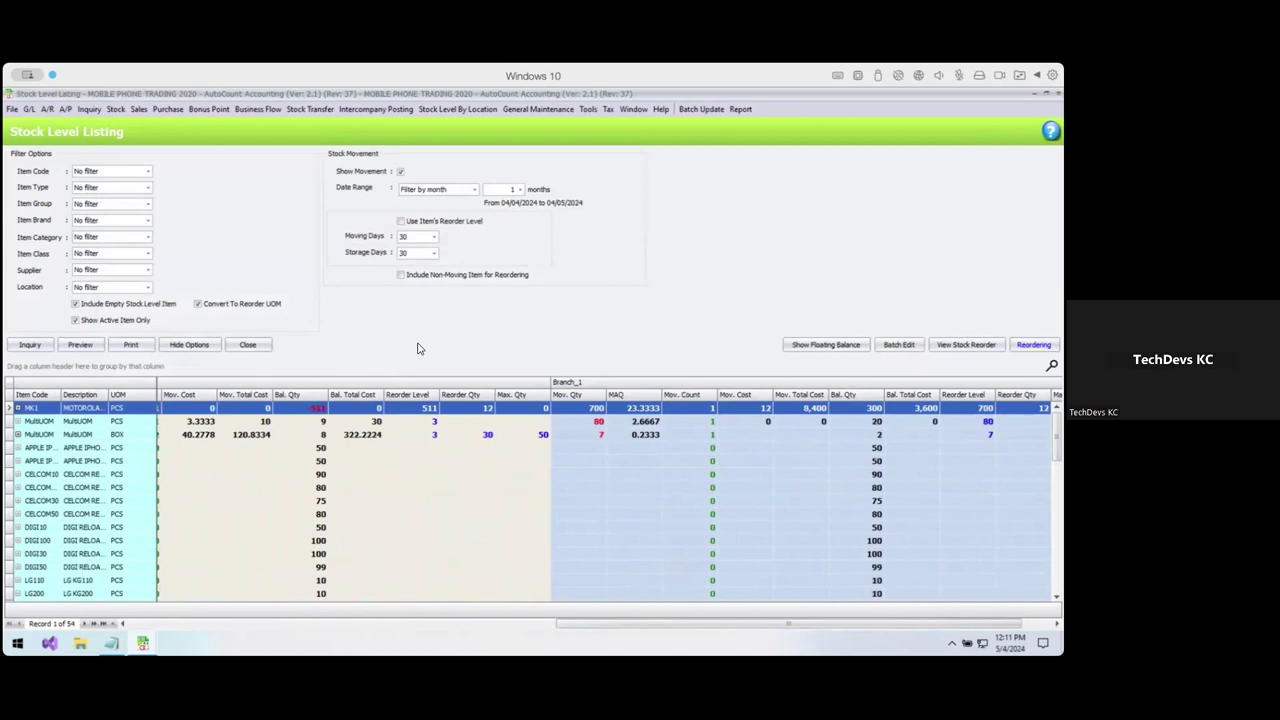
pyautogui.click(135, 310)
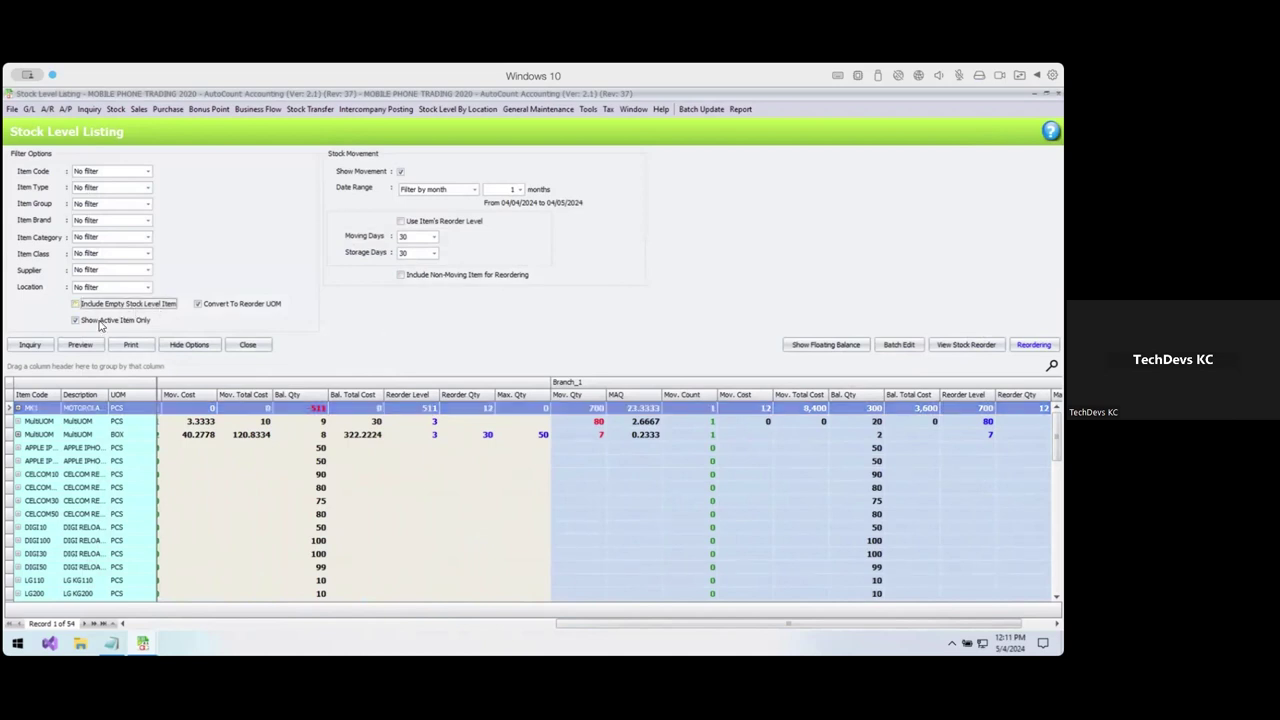
pyautogui.click(30, 344)
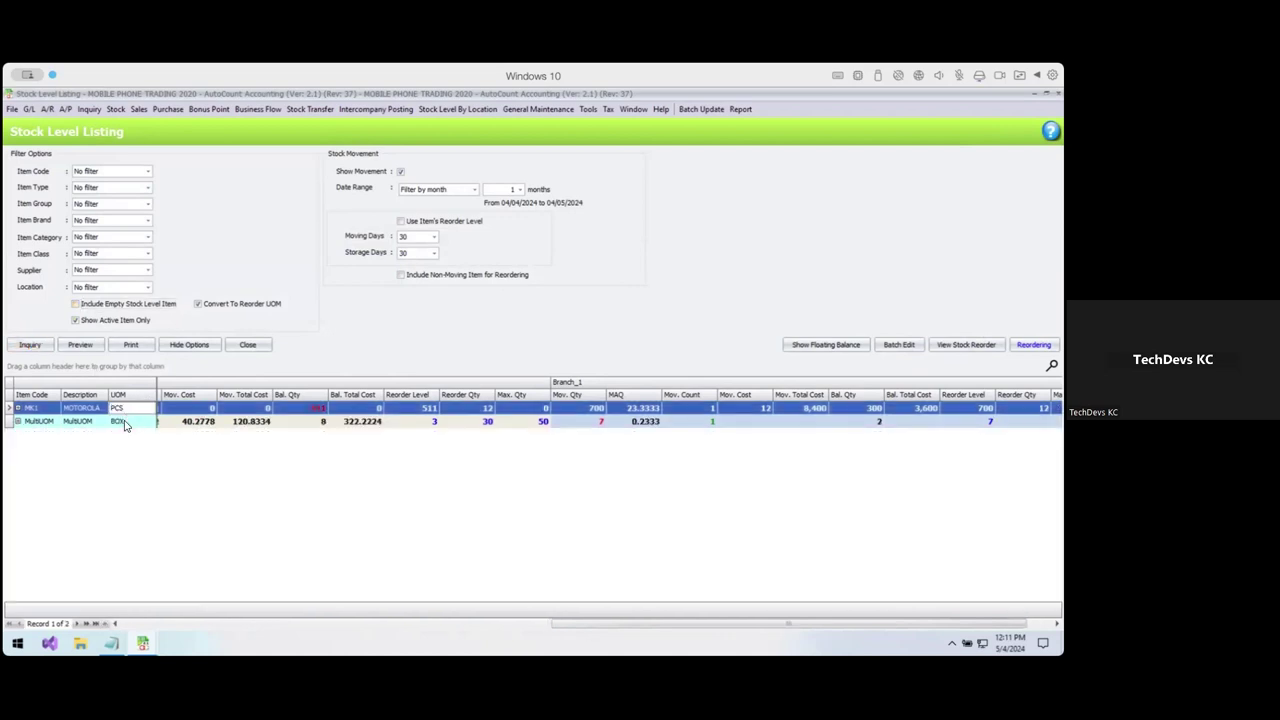
pyautogui.click(127, 422)
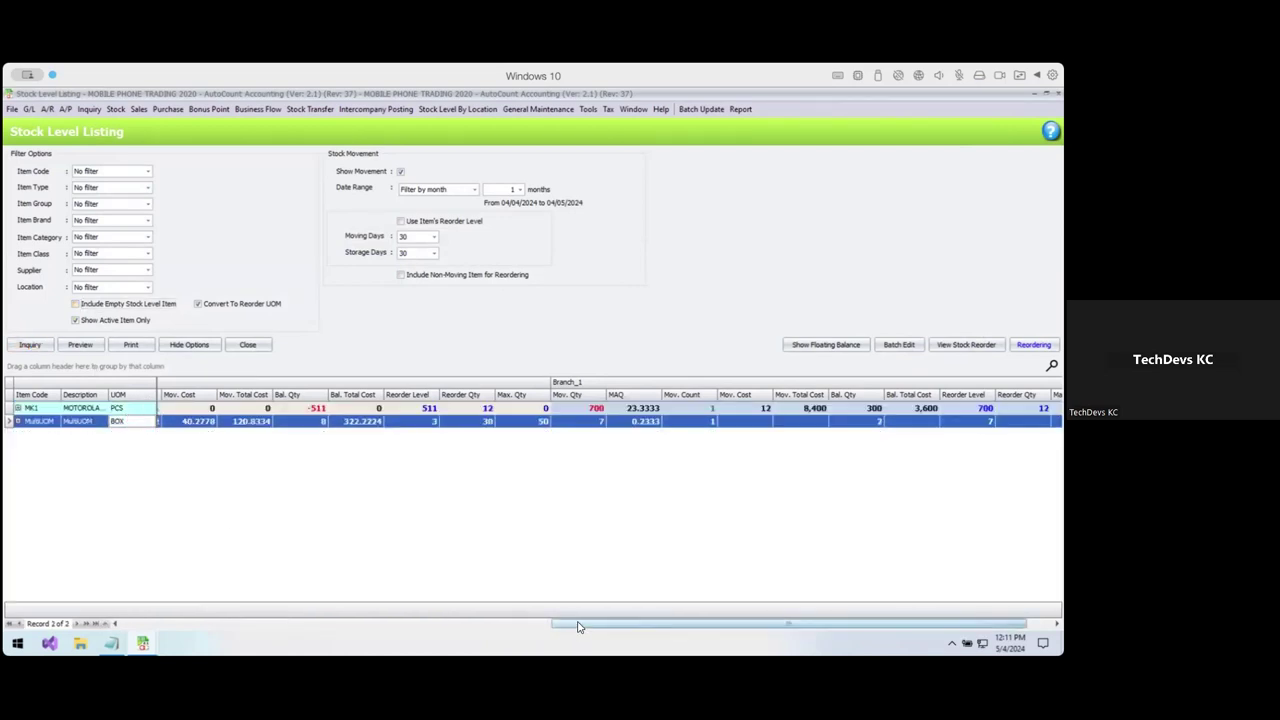
pyautogui.moveTo(577, 626); pyautogui.dragTo(151, 617)
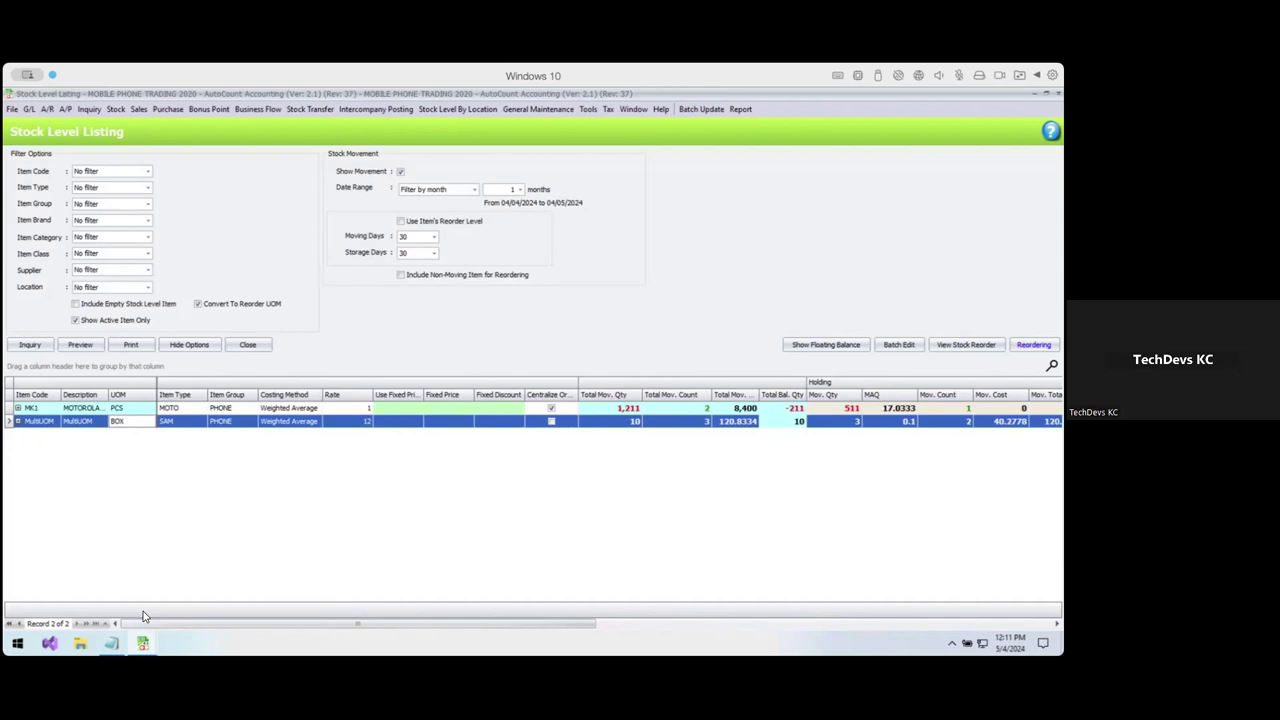
pyautogui.click(401, 221)
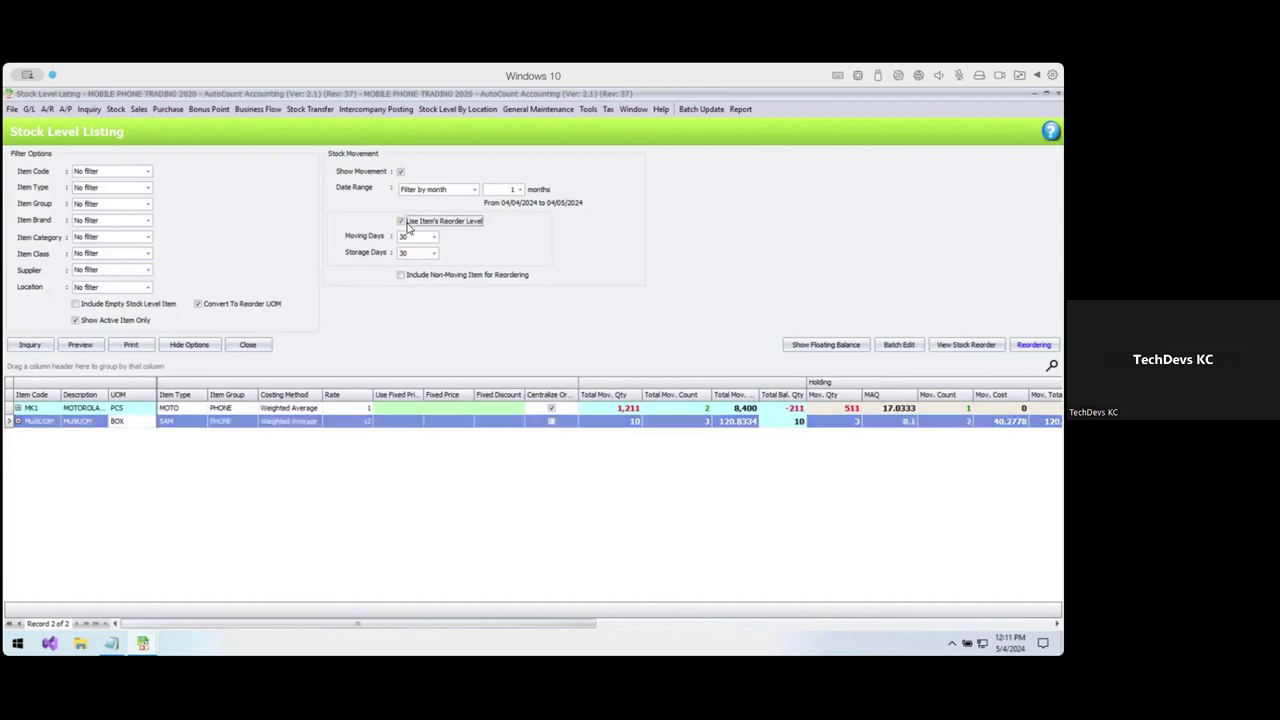
# Open stock item APPLE IPHONE 5 for editing and examine its locked Re-Order fields.
pyautogui.click(114, 110)
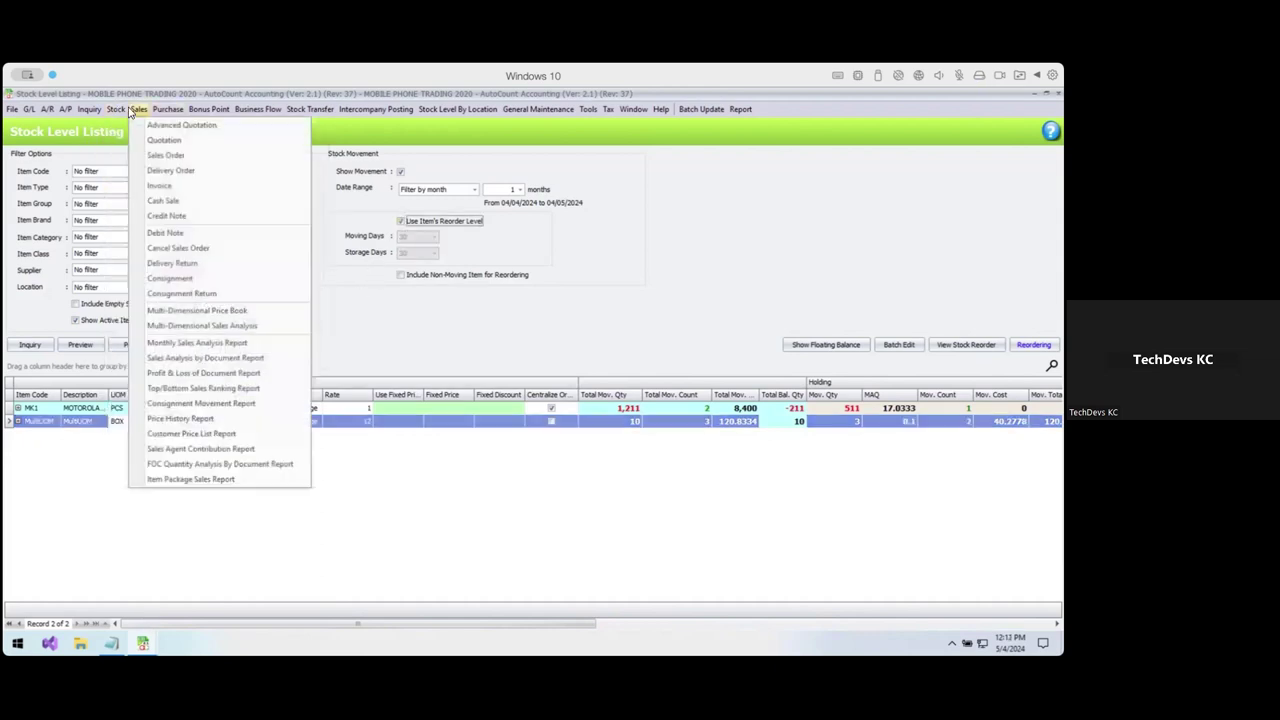
pyautogui.click(122, 125)
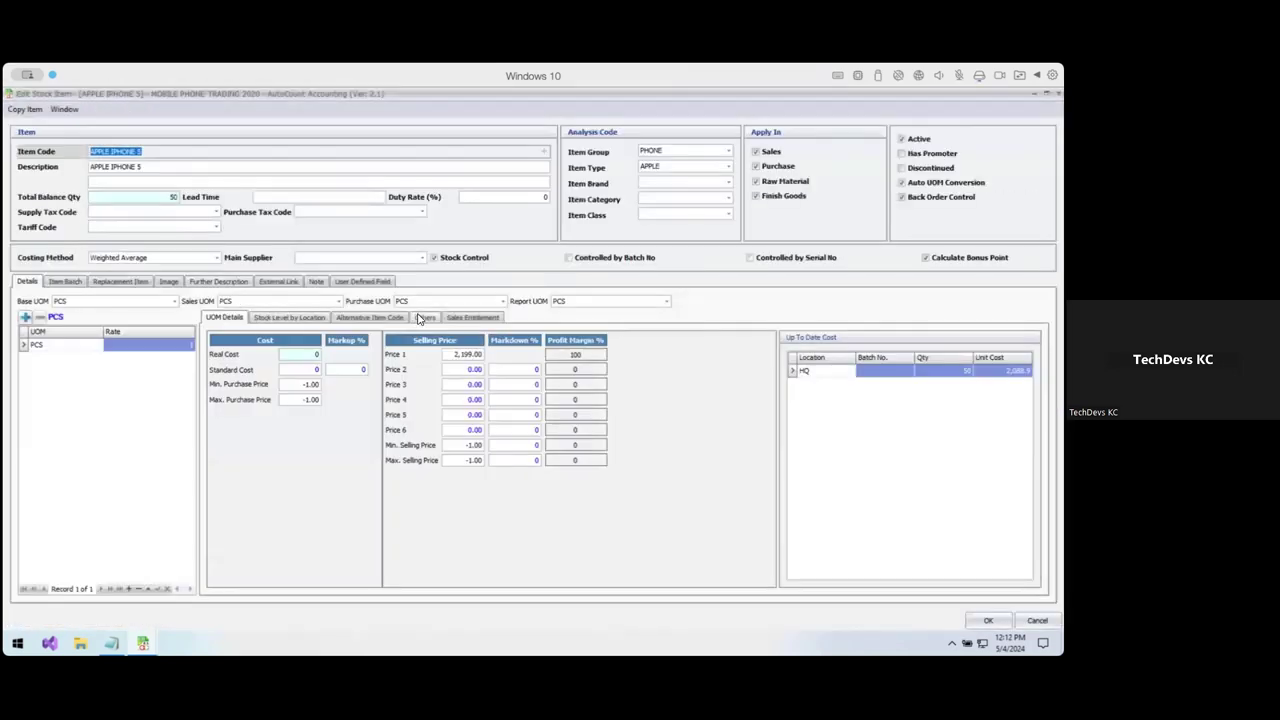
pyautogui.click(423, 317)
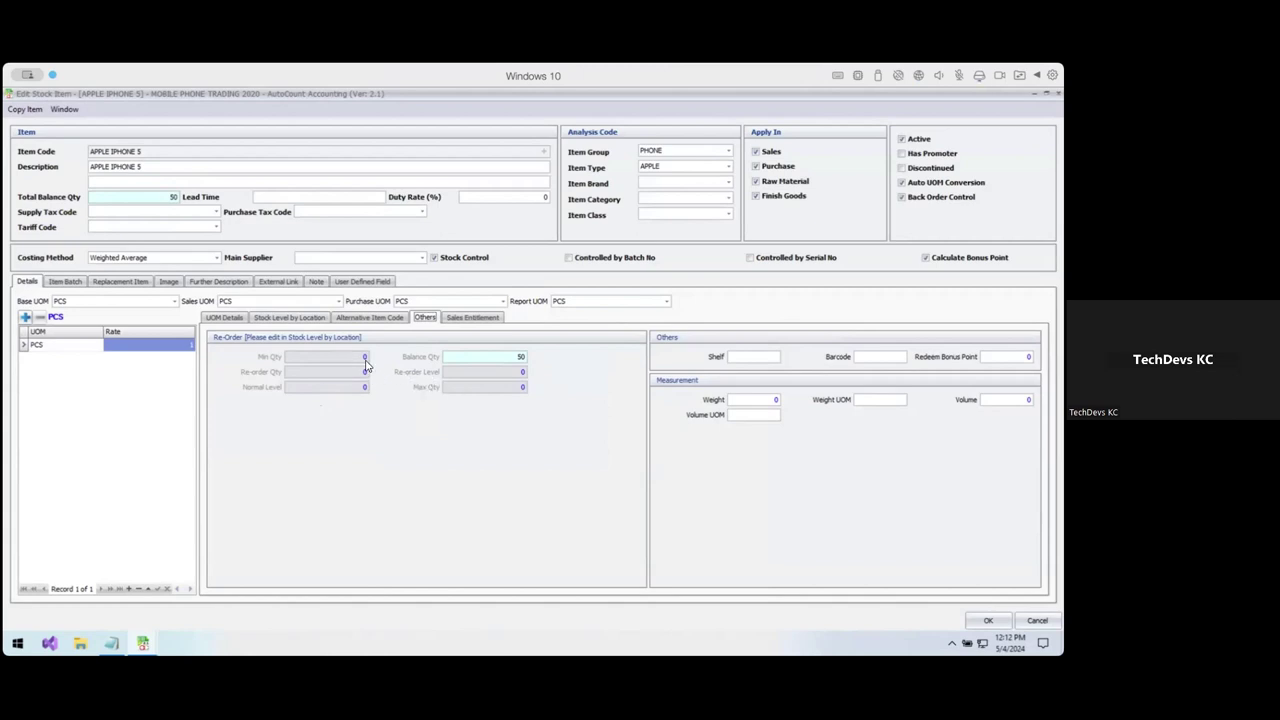
# Add a PCS stock level row for location HQ to APPLE IPHONE 5 and examine its reorder, normal level and maximum quantity fields.
pyautogui.click(289, 318)
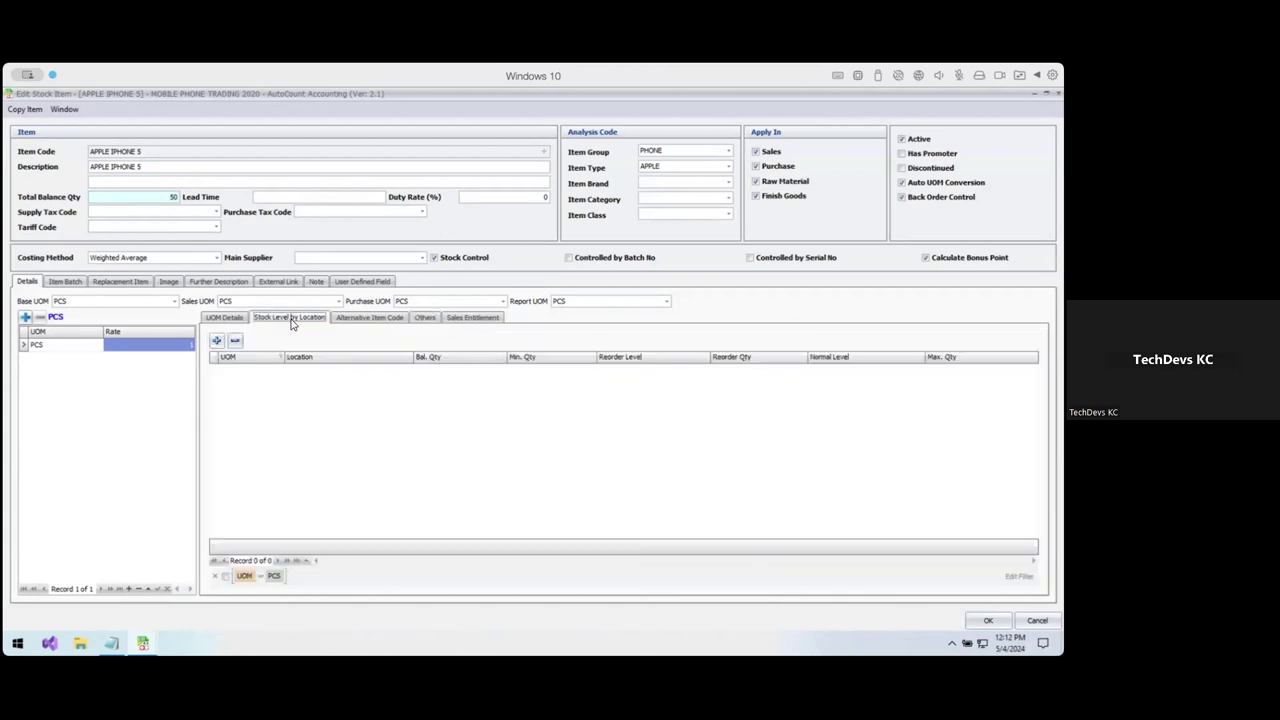
pyautogui.click(217, 341)
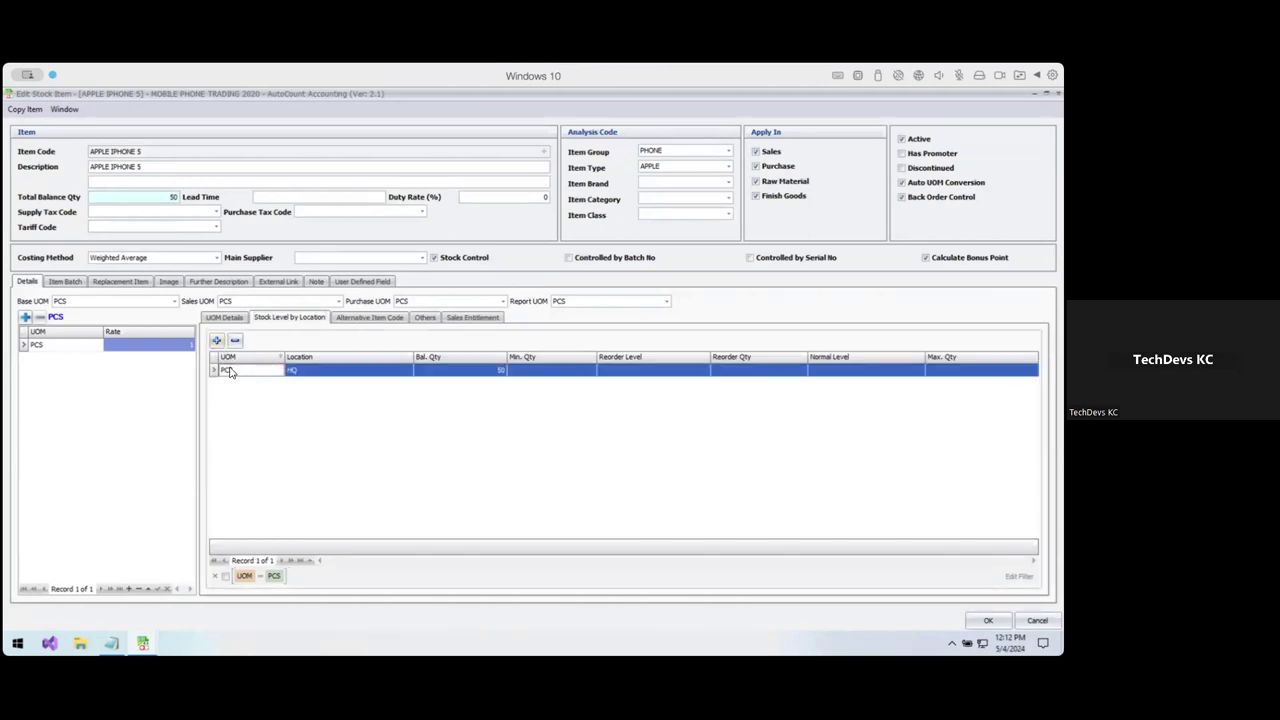
pyautogui.click(345, 370)
pyautogui.click(653, 371)
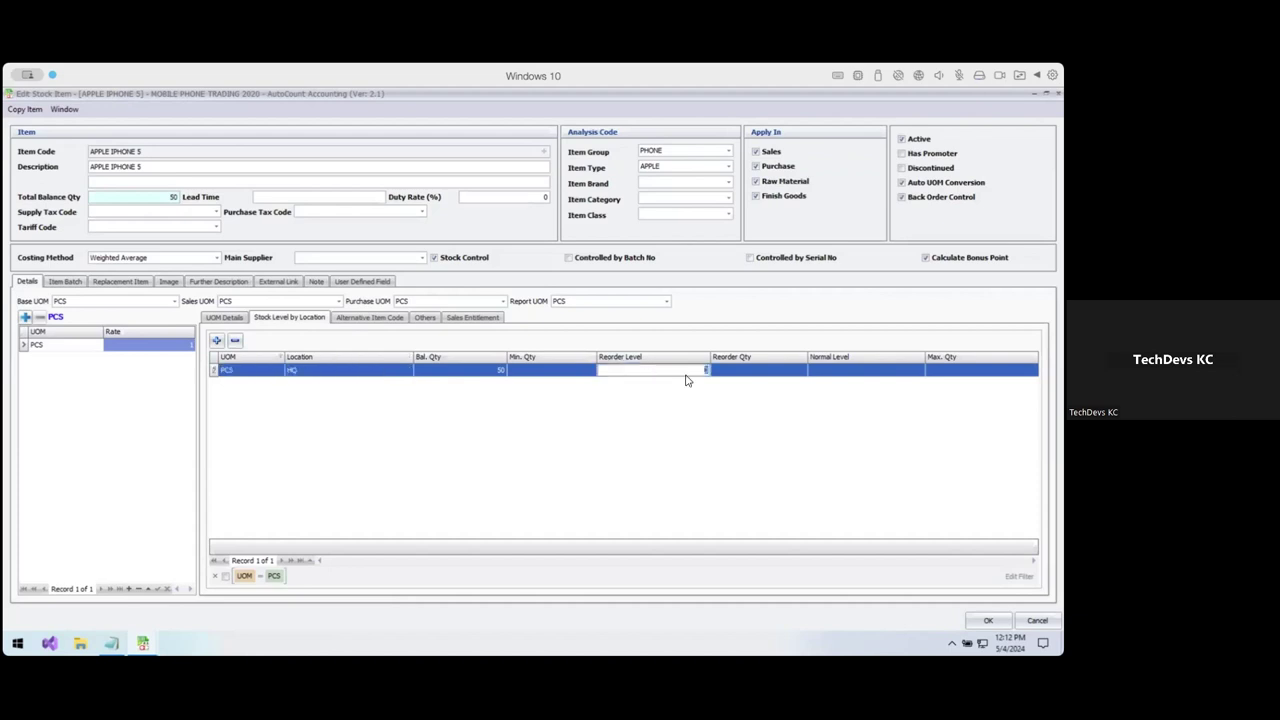
pyautogui.click(752, 371)
pyautogui.click(826, 371)
pyautogui.click(930, 371)
pyautogui.click(873, 372)
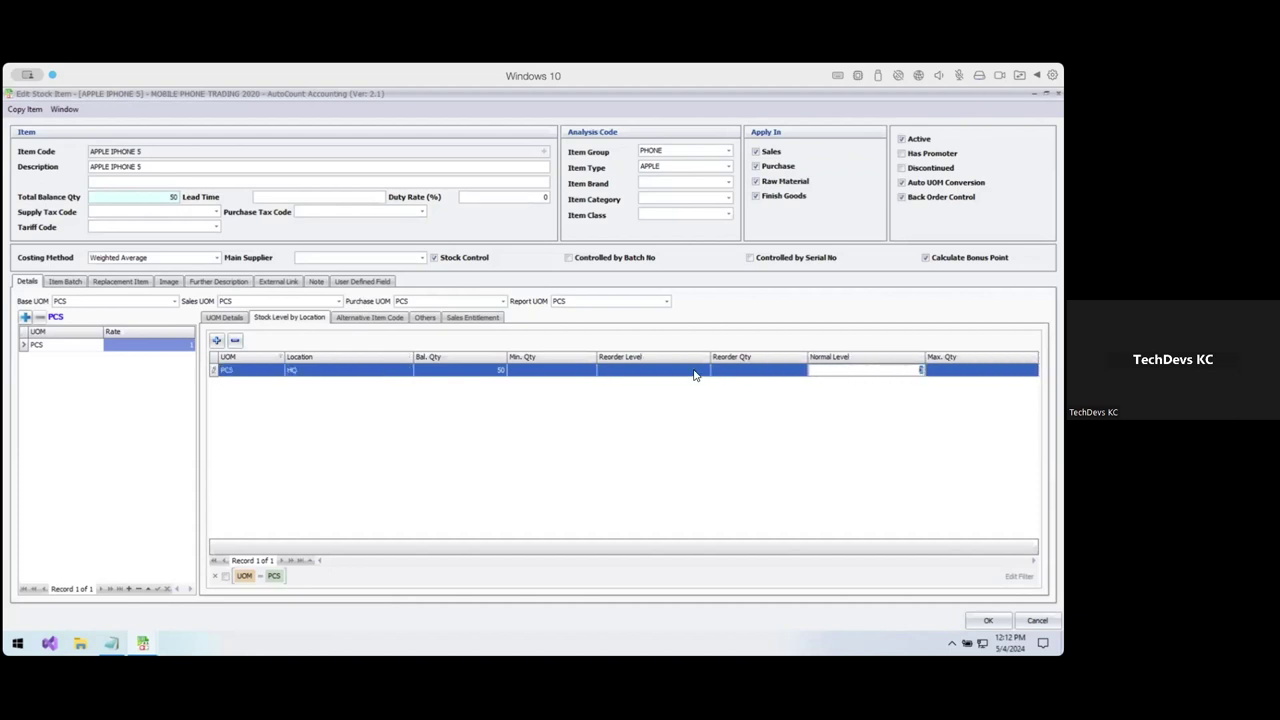
pyautogui.click(675, 370)
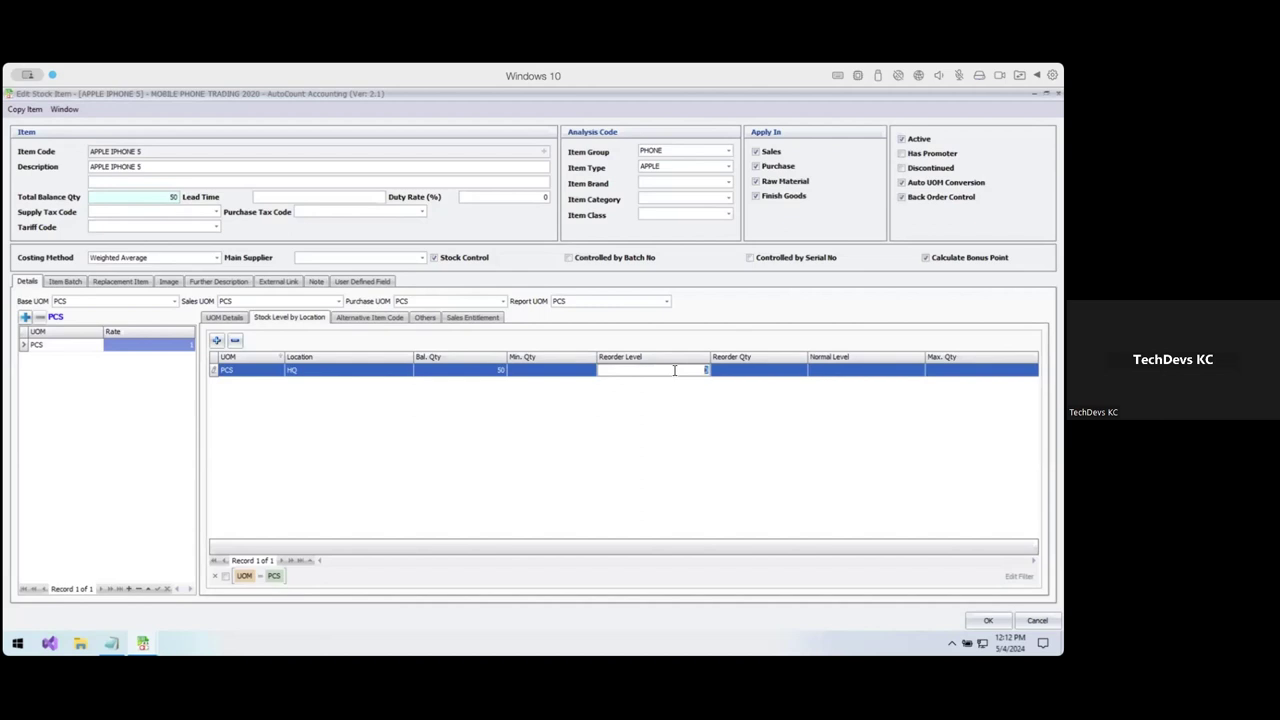
# Review APPLE IPHONE 5's Re-Order fields again, and remove the PCS stock level row for location HQ.
pyautogui.click(425, 317)
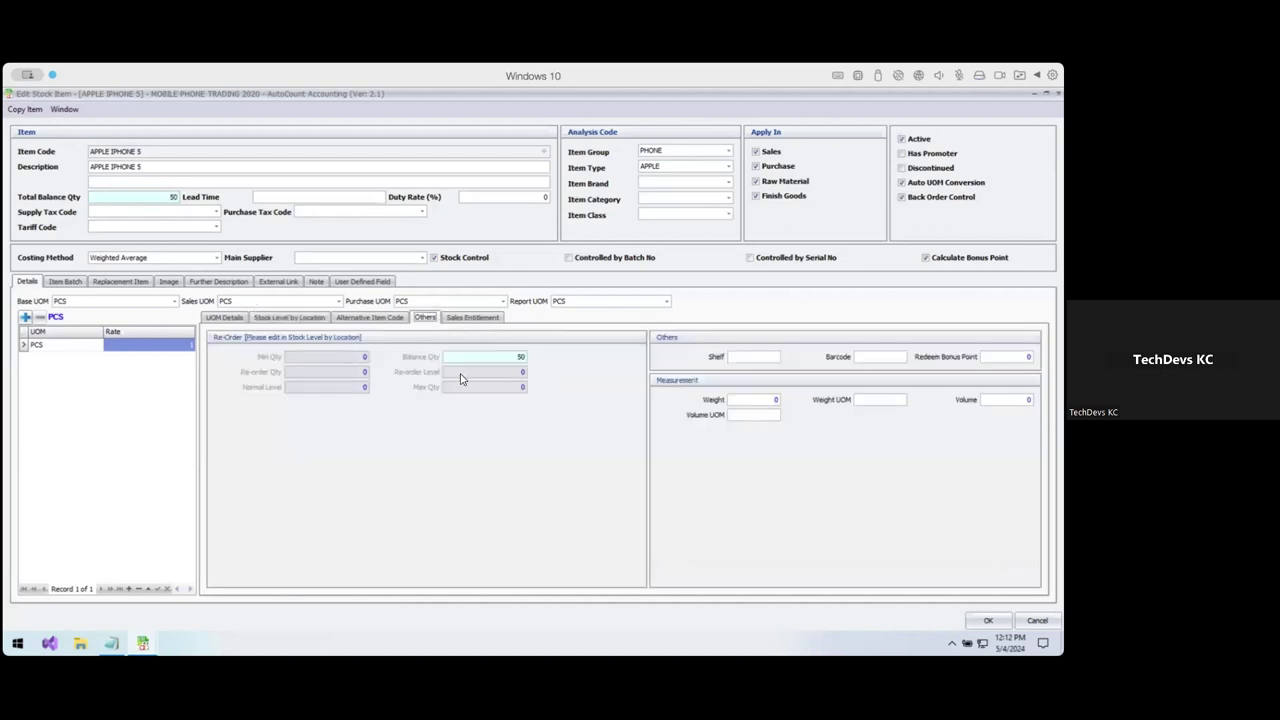
pyautogui.click(224, 317)
pyautogui.click(282, 318)
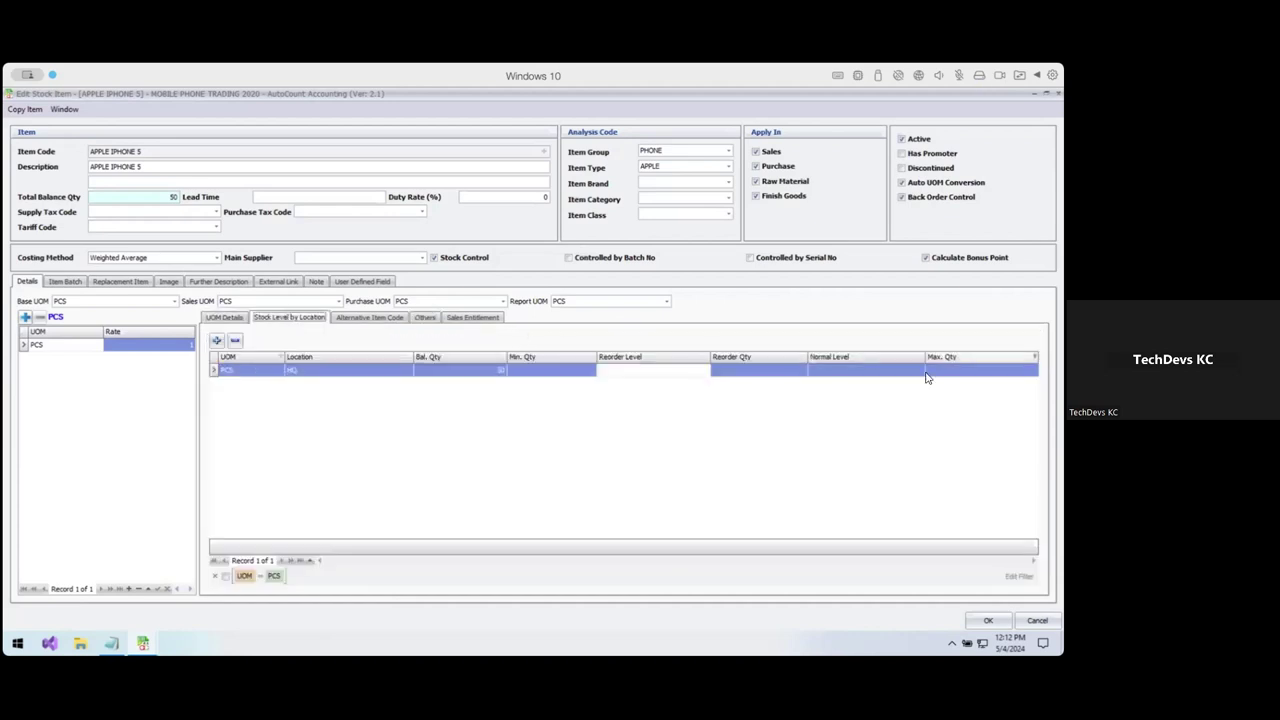
pyautogui.click(237, 374)
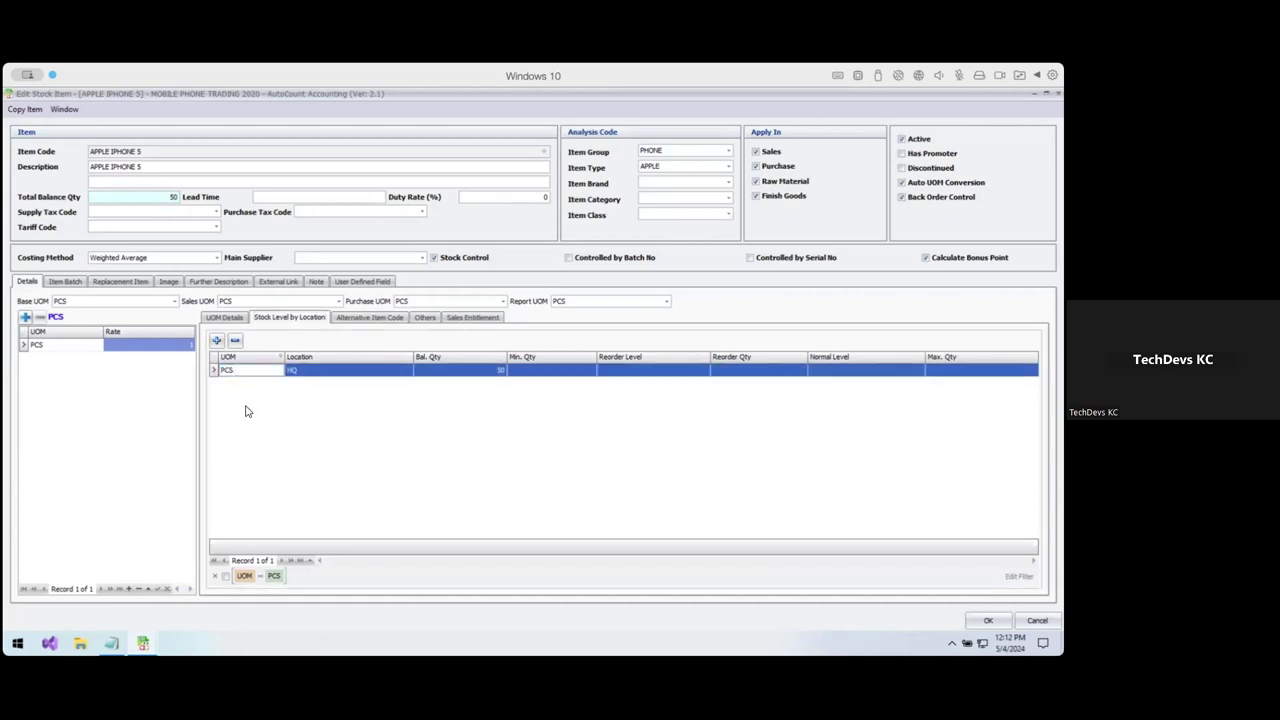
pyautogui.click(234, 340)
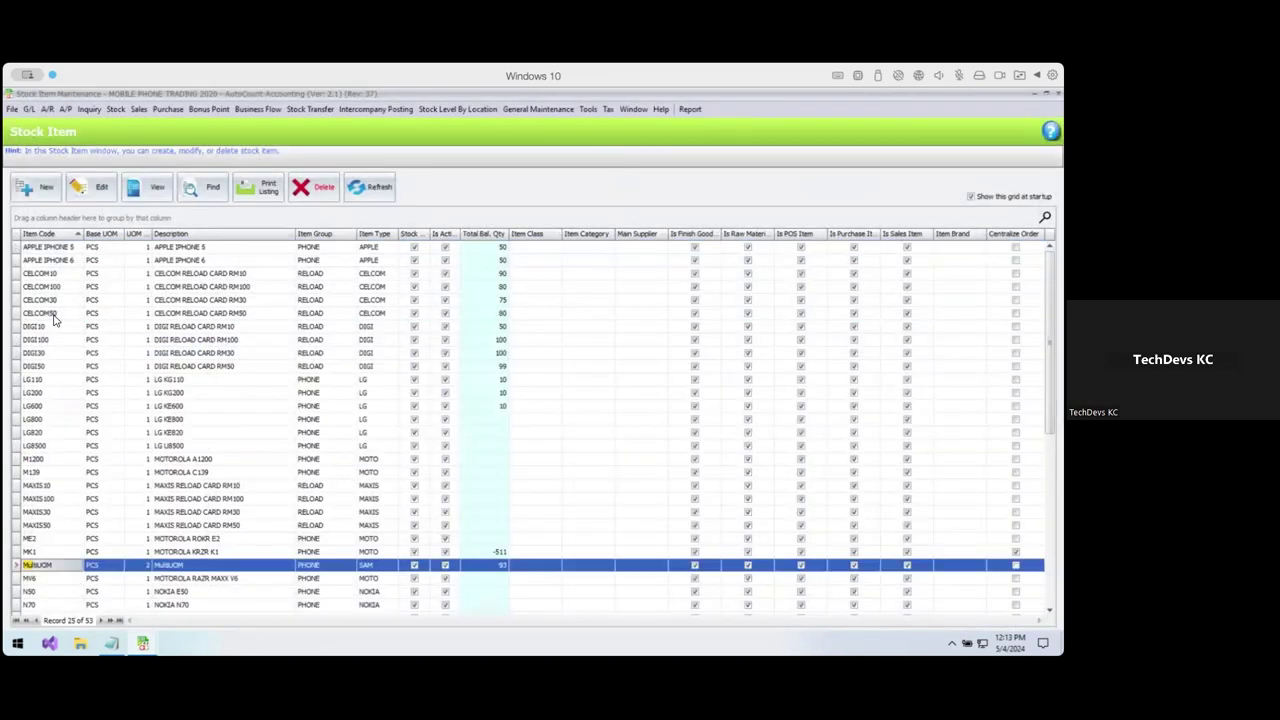
# Open stock item MultiUOM for editing and show its stock levels by location for the PCS unit.
pyautogui.click(98, 188)
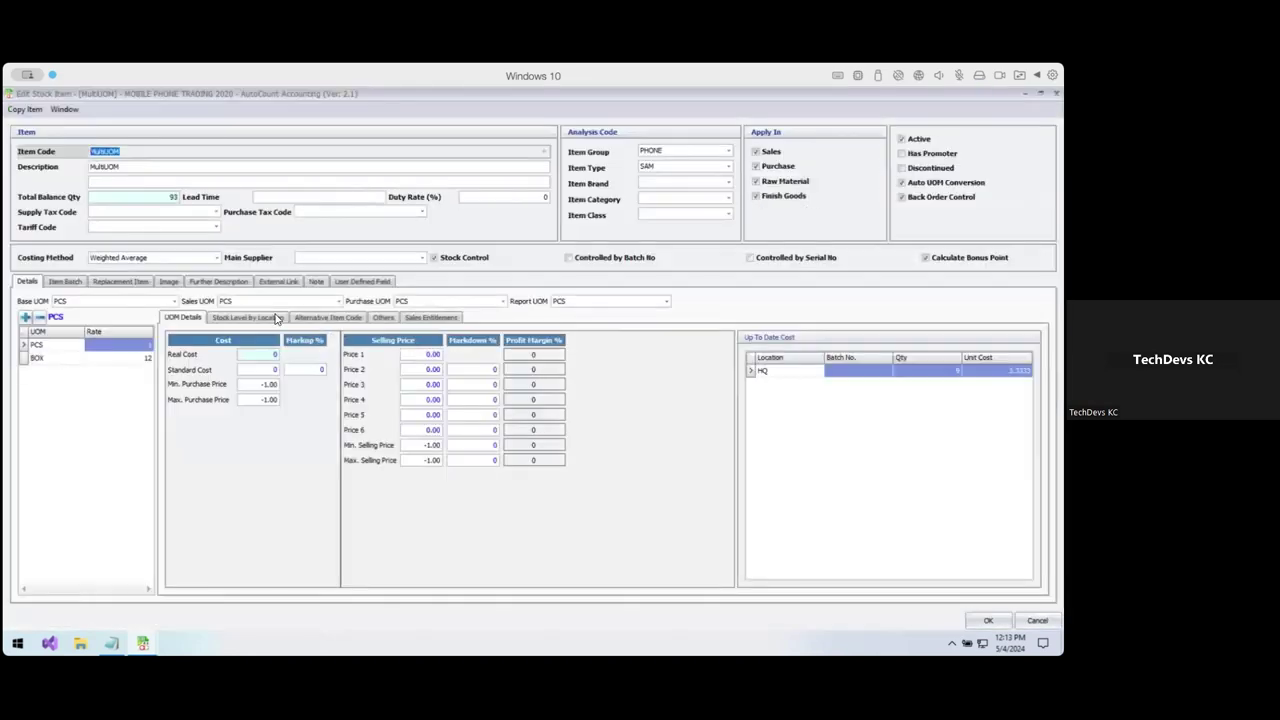
pyautogui.click(255, 317)
pyautogui.click(47, 345)
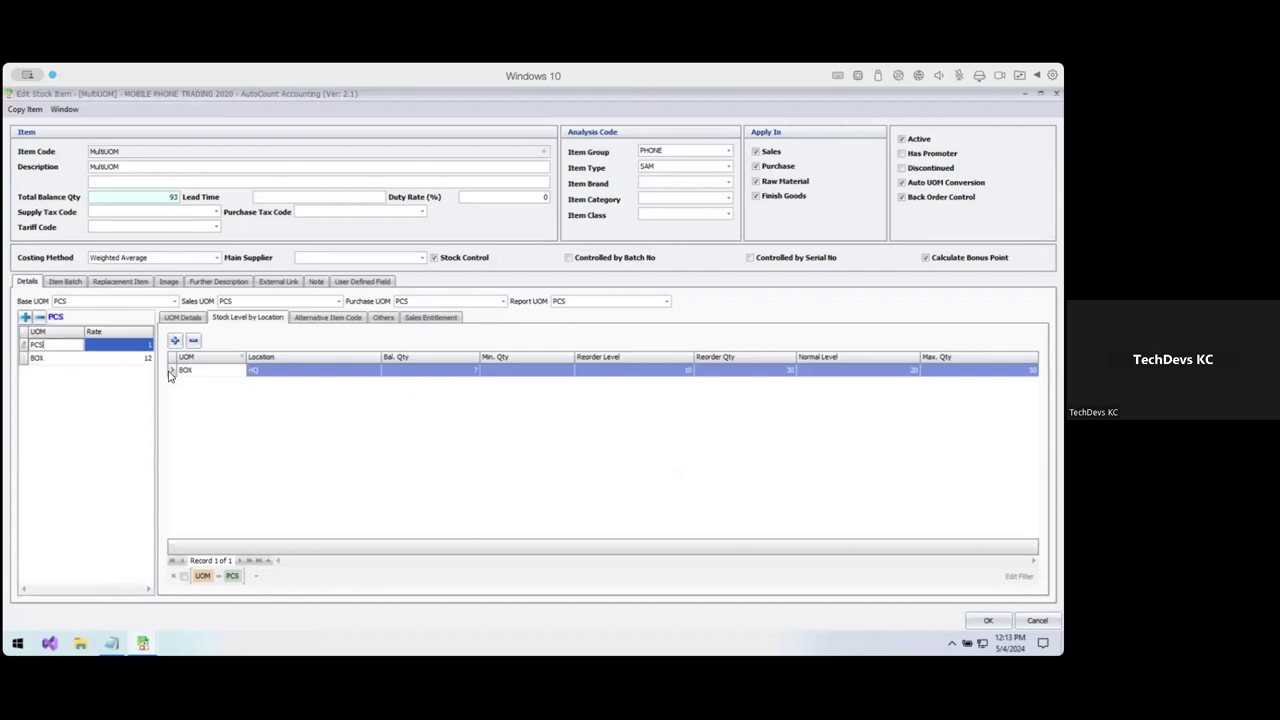
# Show MultiUOM's stock levels by location for the BOX unit and examine the locations available for its row.
pyautogui.click(37, 358)
pyautogui.click(195, 372)
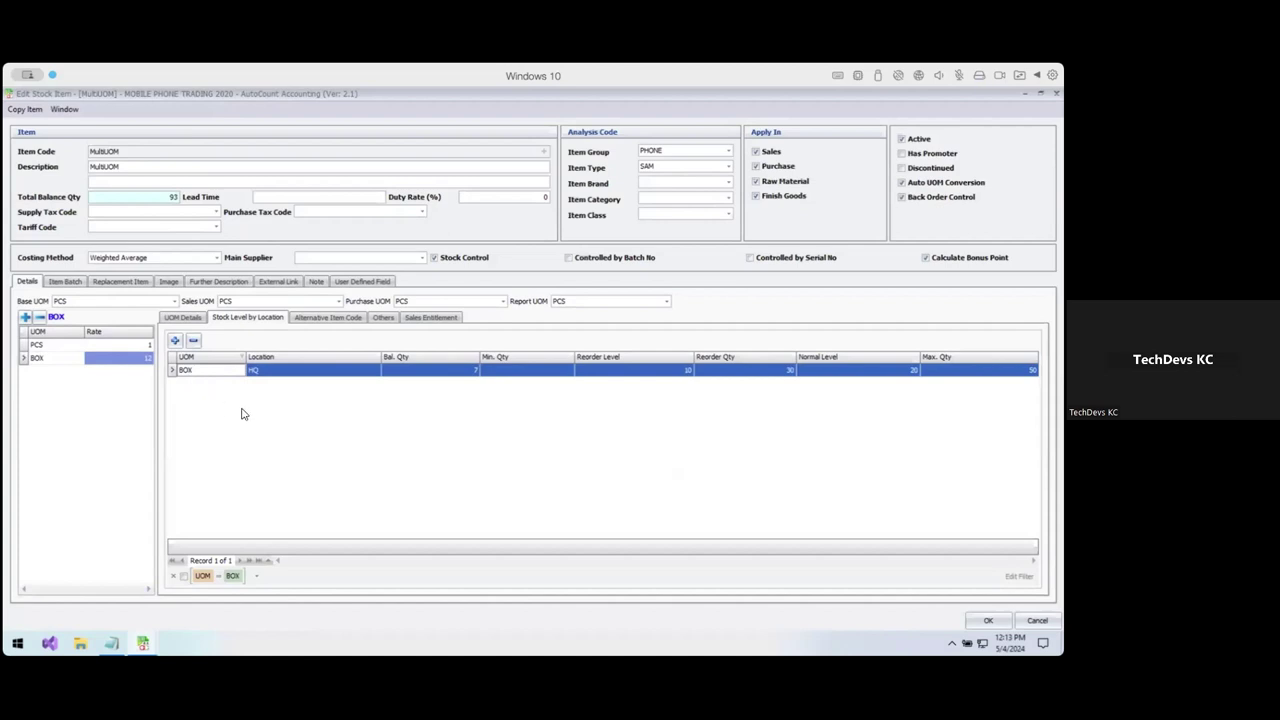
pyautogui.click(257, 369)
pyautogui.click(376, 370)
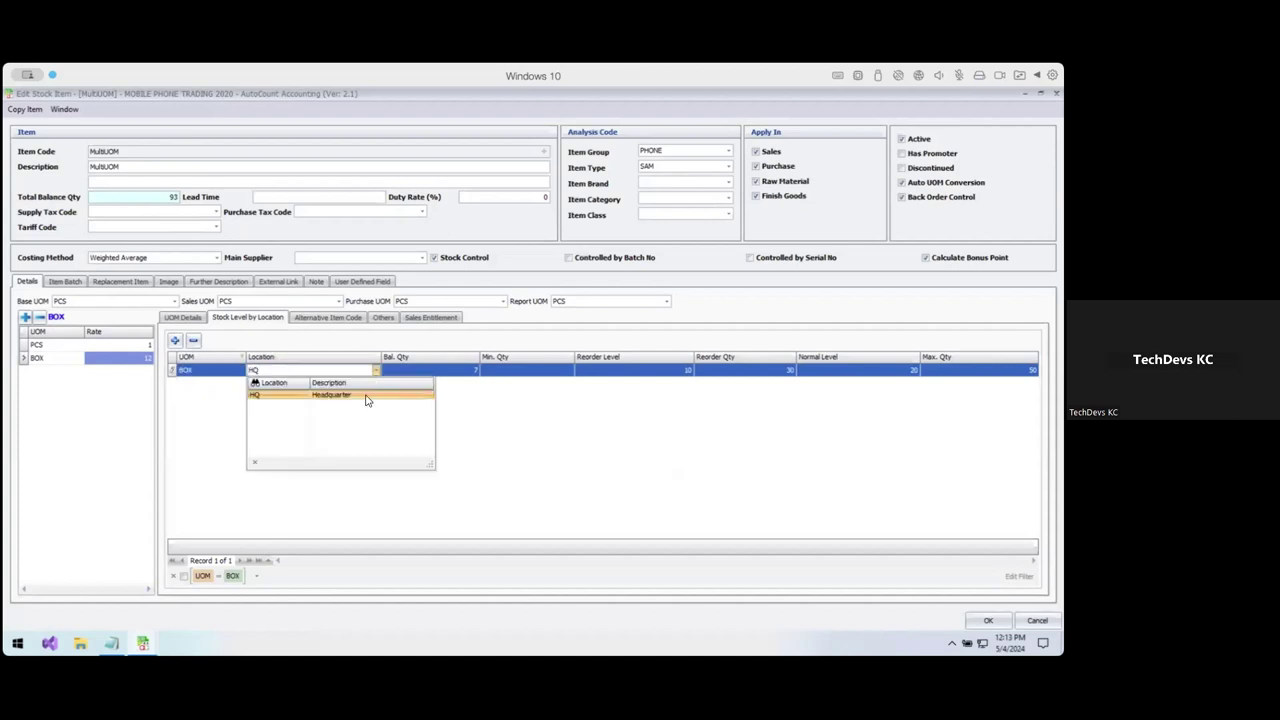
pyautogui.click(503, 395)
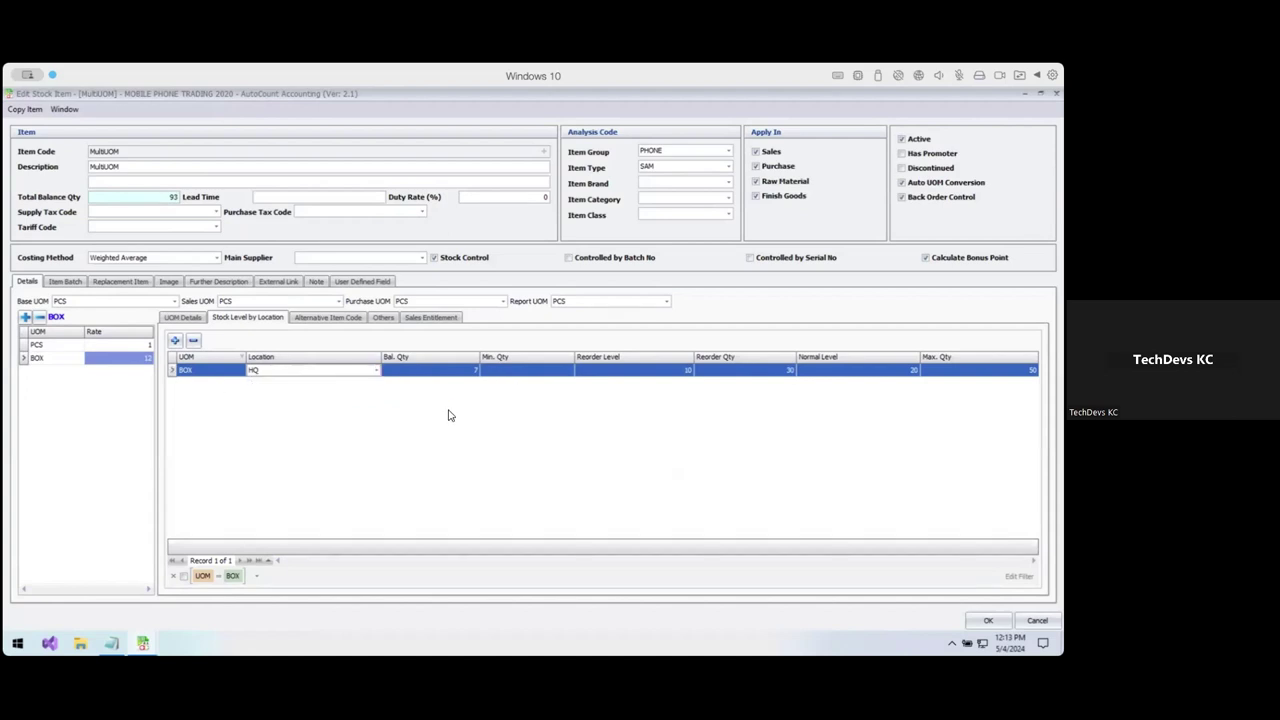
# Leave the MultiUOM stock item and rerun the inquiry in the Stock Level Listing.
pyautogui.hotkey('ctrl', 's')
pyautogui.hotkey('ctrl', 'Tab')
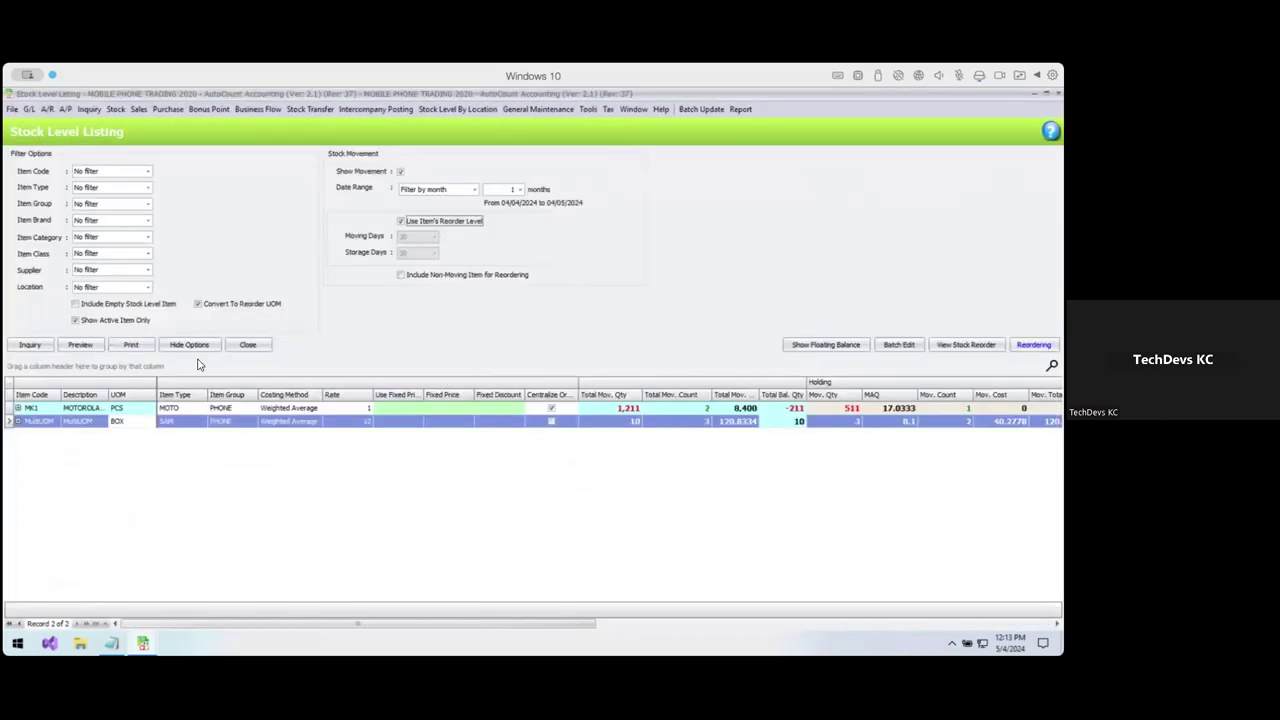
pyautogui.click(40, 343)
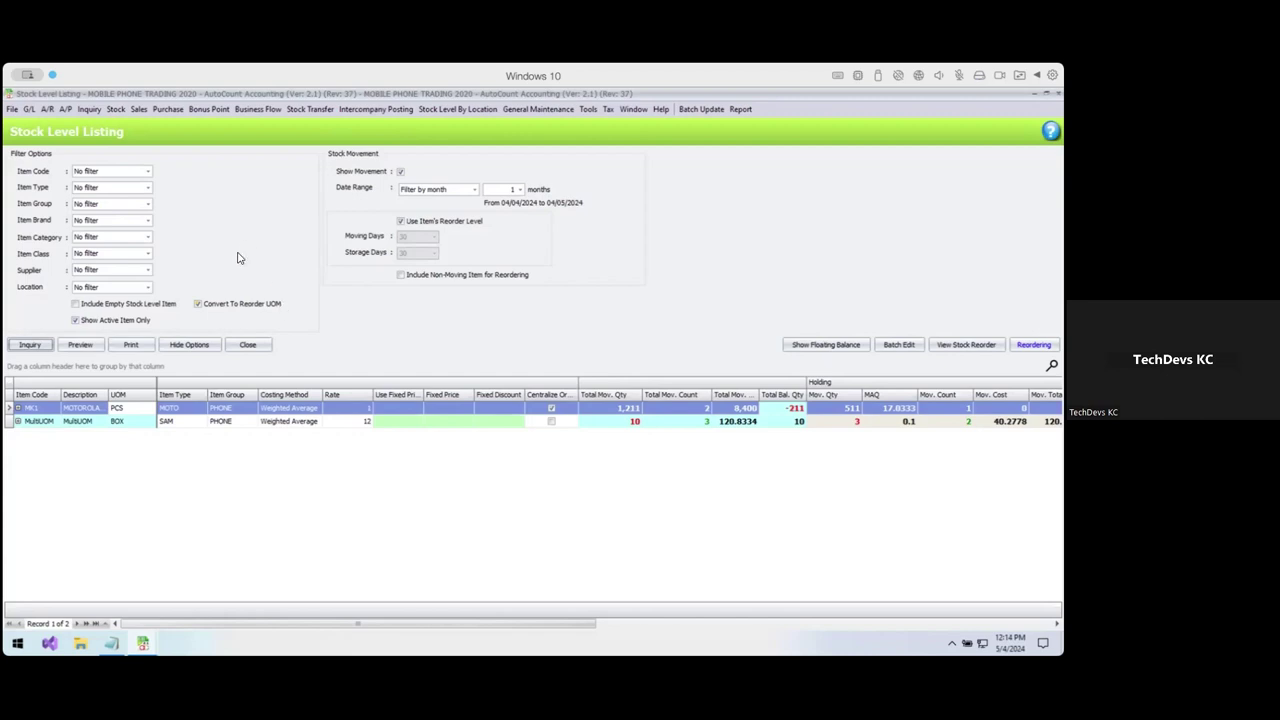
# Turn off Convert To Reorder UOM and rerun the stock level inquiry.
pyautogui.click(225, 308)
pyautogui.click(88, 424)
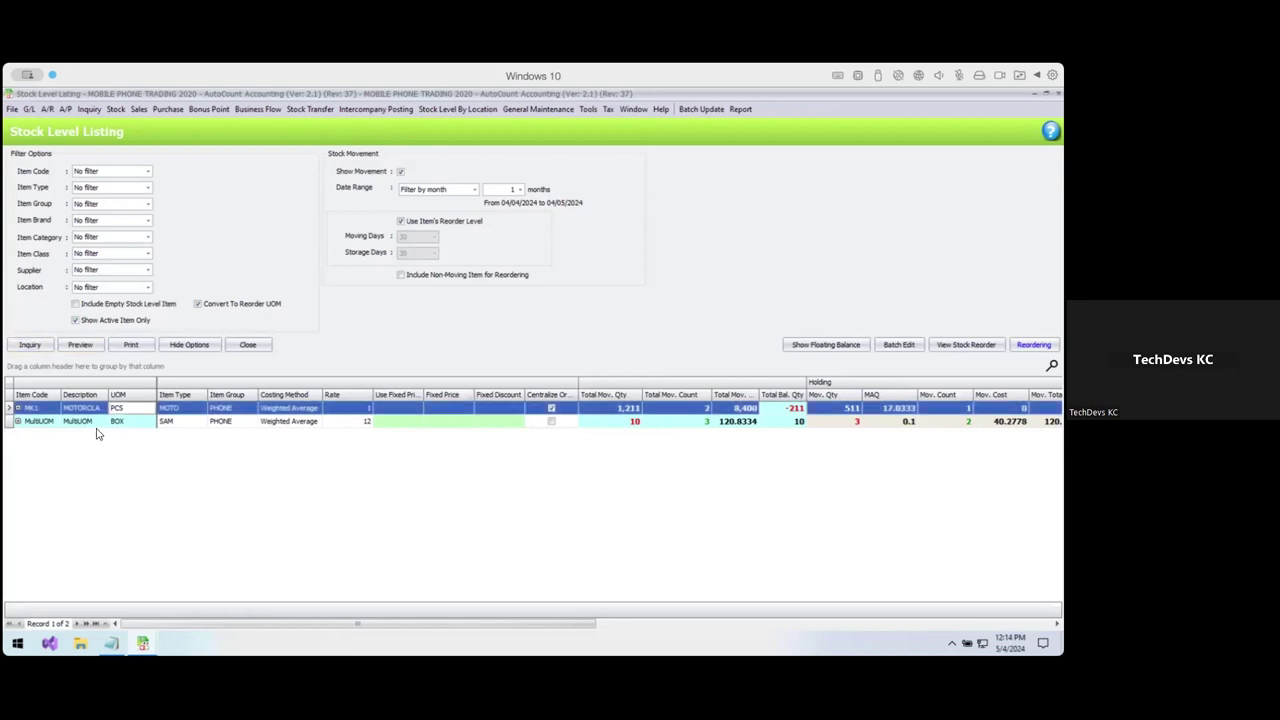
pyautogui.click(198, 303)
pyautogui.click(30, 344)
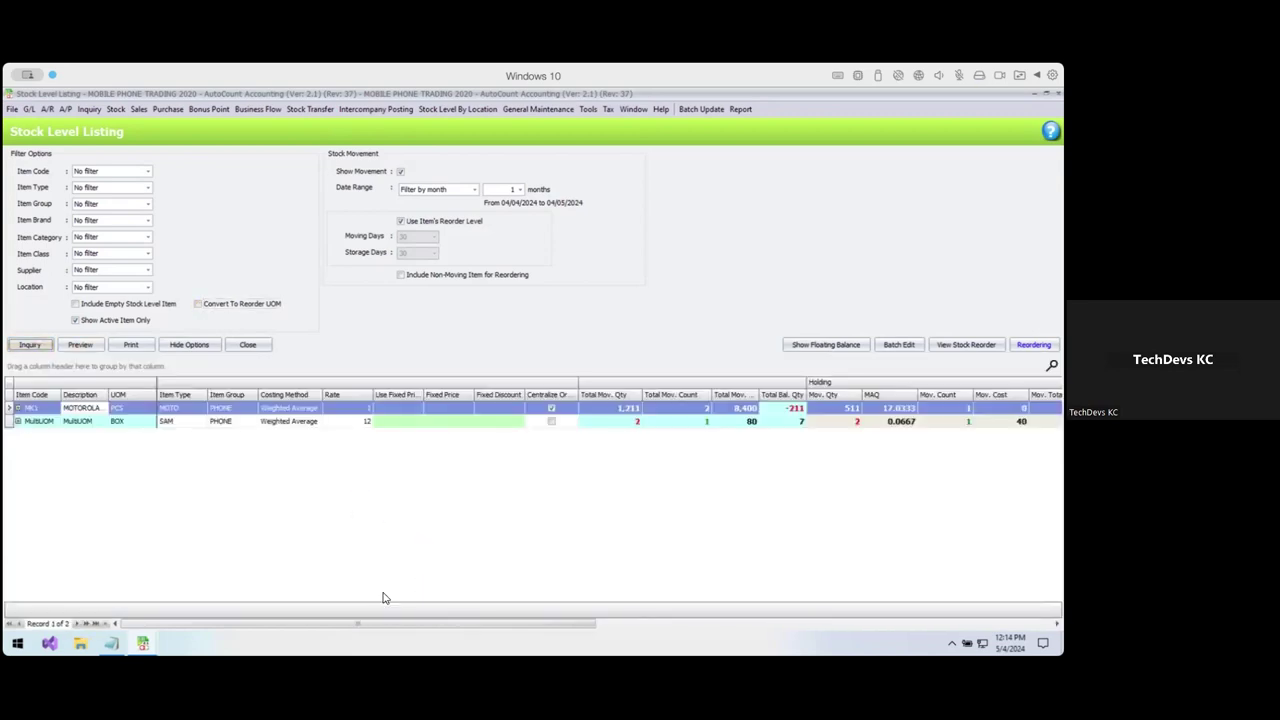
# Examine MultiUOM's movement count, movement quantity and MAQ under the Holding group.
pyautogui.moveTo(385, 622); pyautogui.dragTo(524, 637)
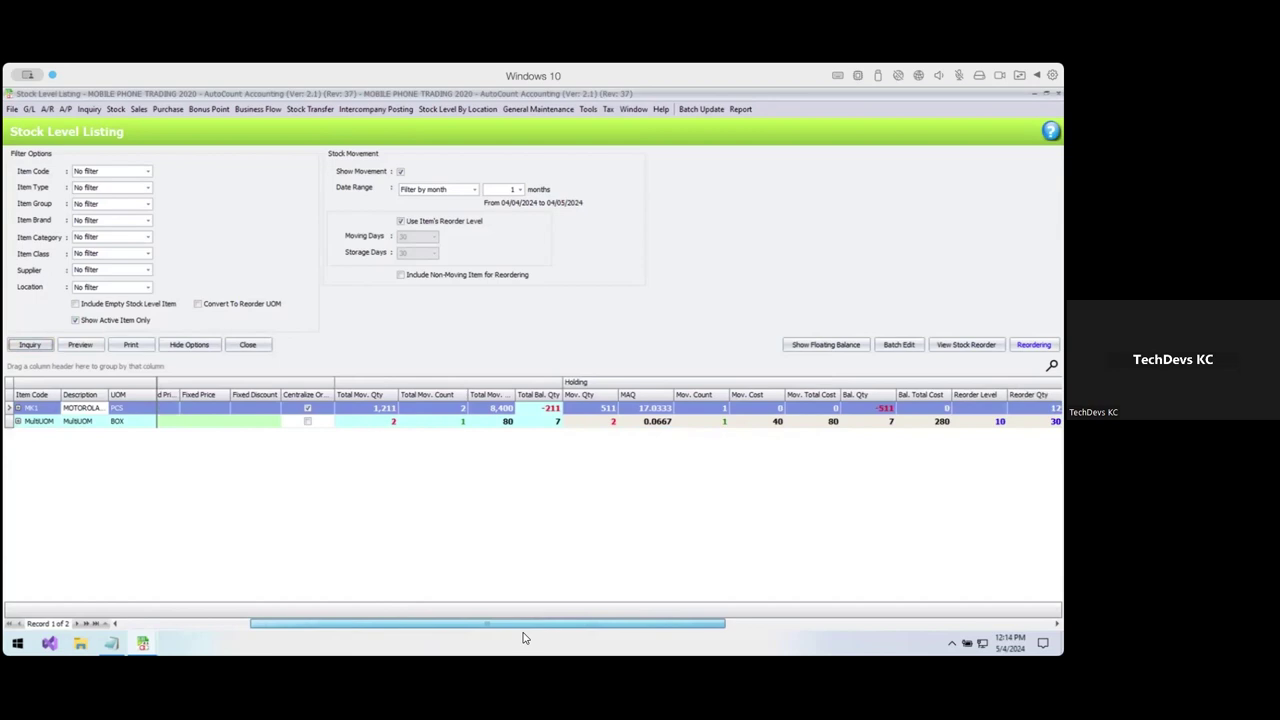
pyautogui.click(720, 423)
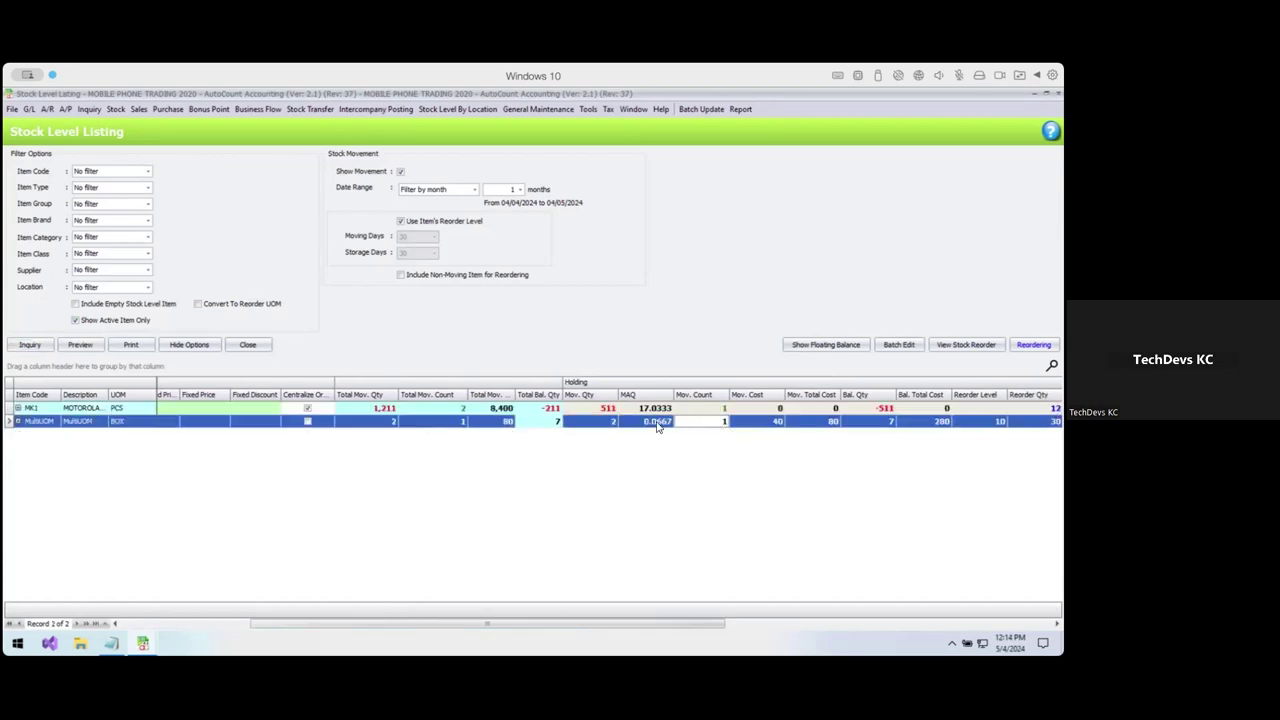
pyautogui.click(605, 424)
pyautogui.click(653, 426)
pyautogui.click(612, 421)
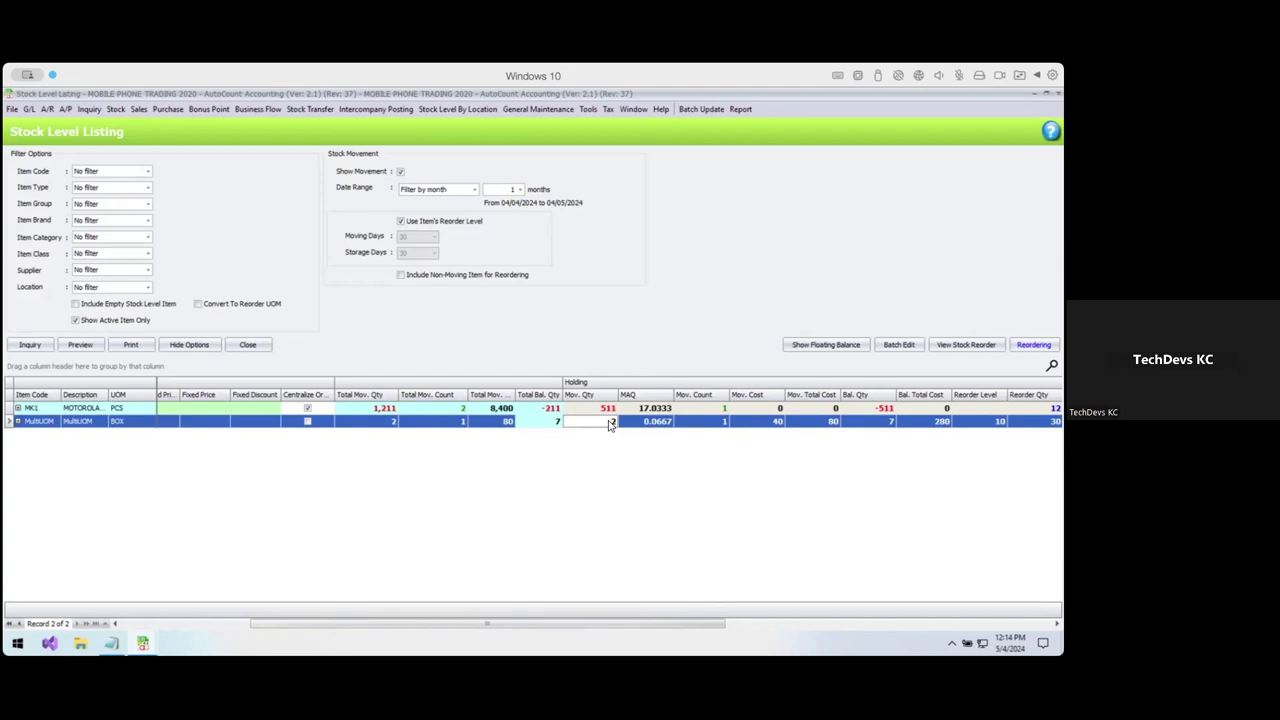
pyautogui.write('2')
# Rerun the inquiry and compare MultiUOM's Holding movement quantity with MK1's movement quantity, MAQ and movement count.
pyautogui.click(16, 345)
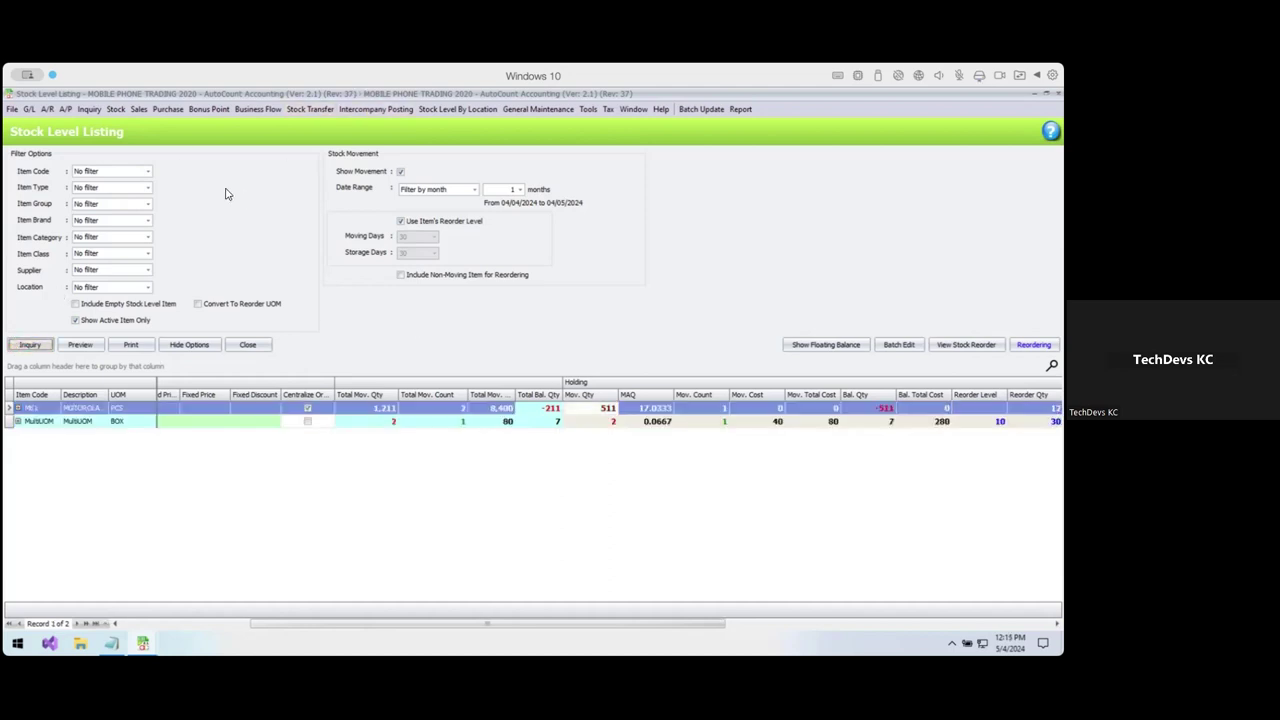
pyautogui.click(612, 422)
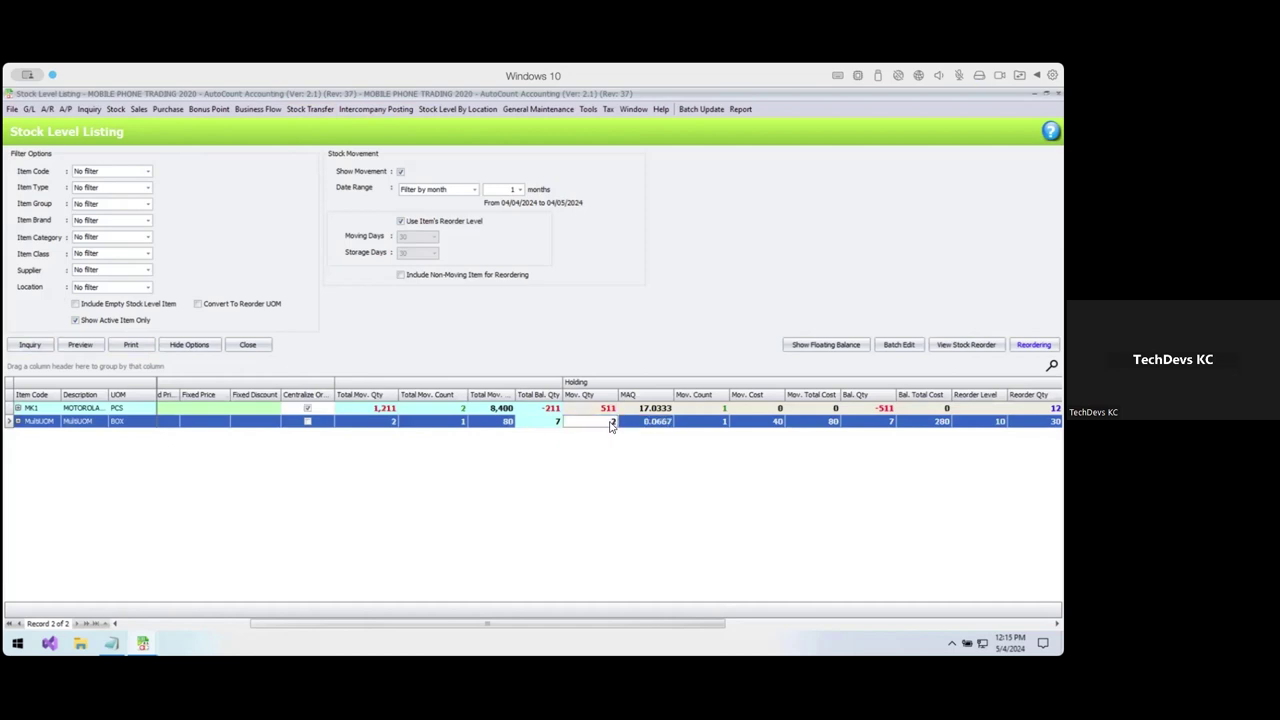
pyautogui.click(606, 409)
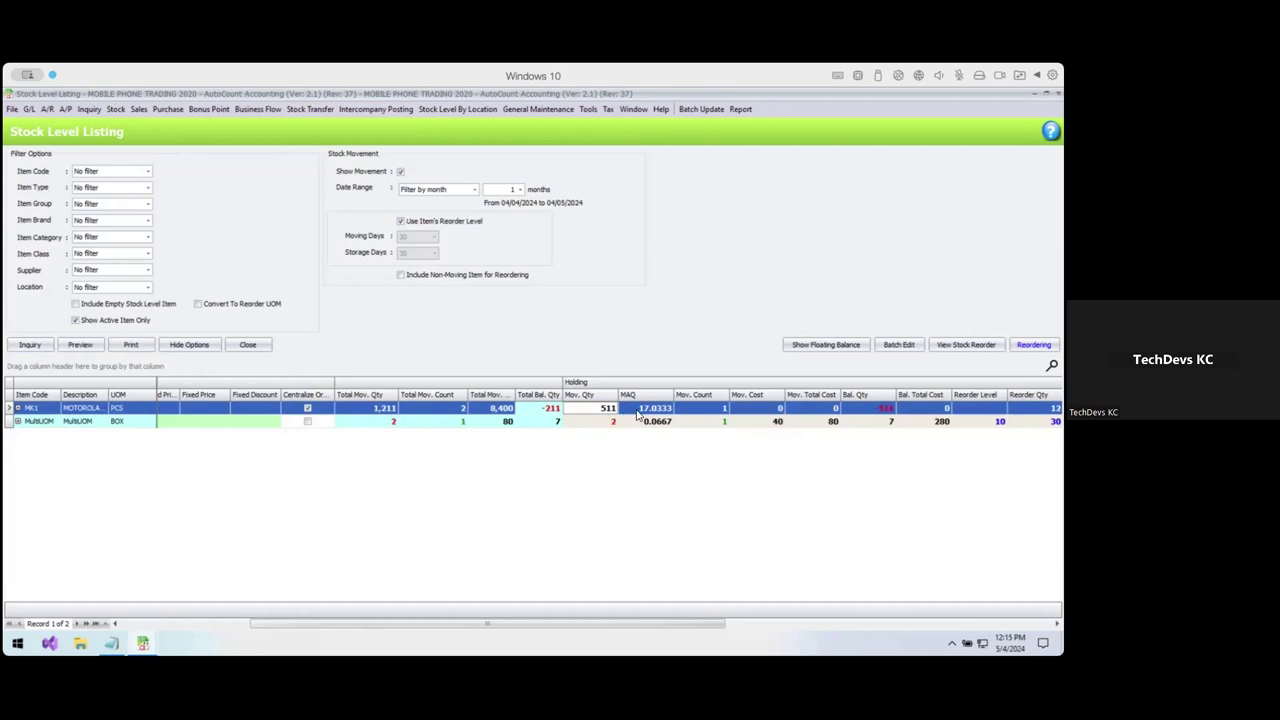
pyautogui.click(636, 410)
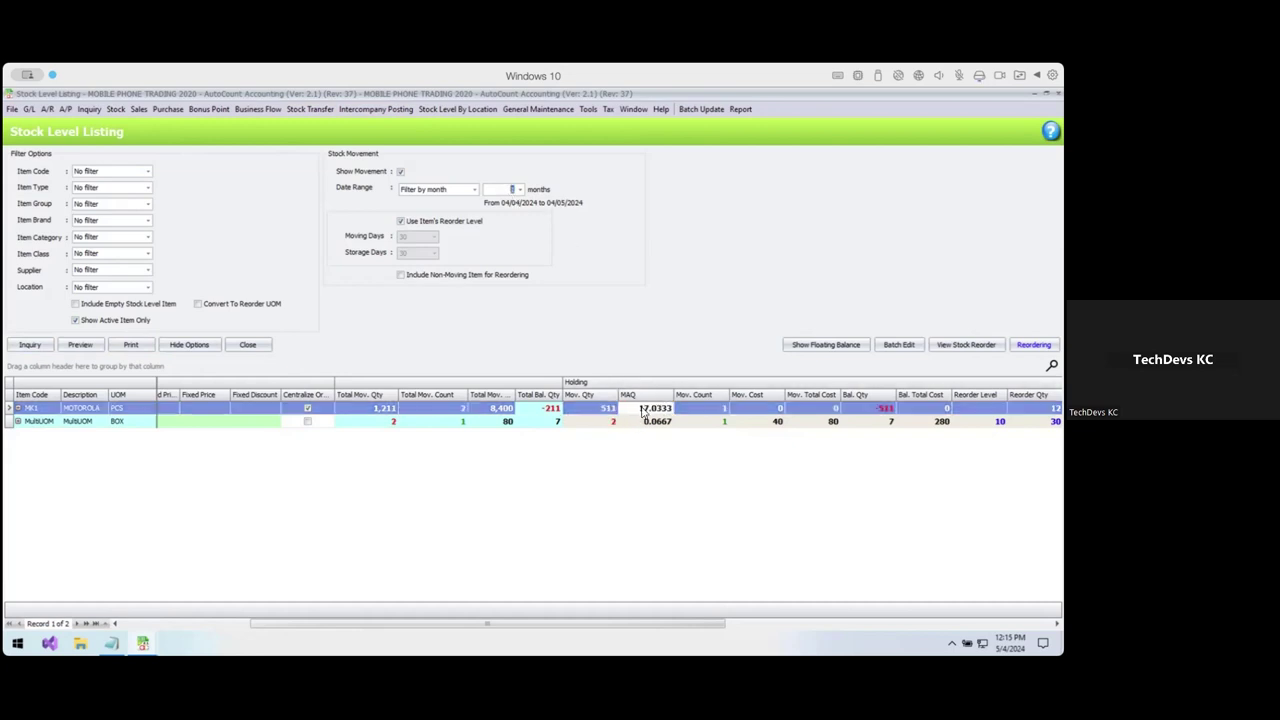
pyautogui.click(704, 408)
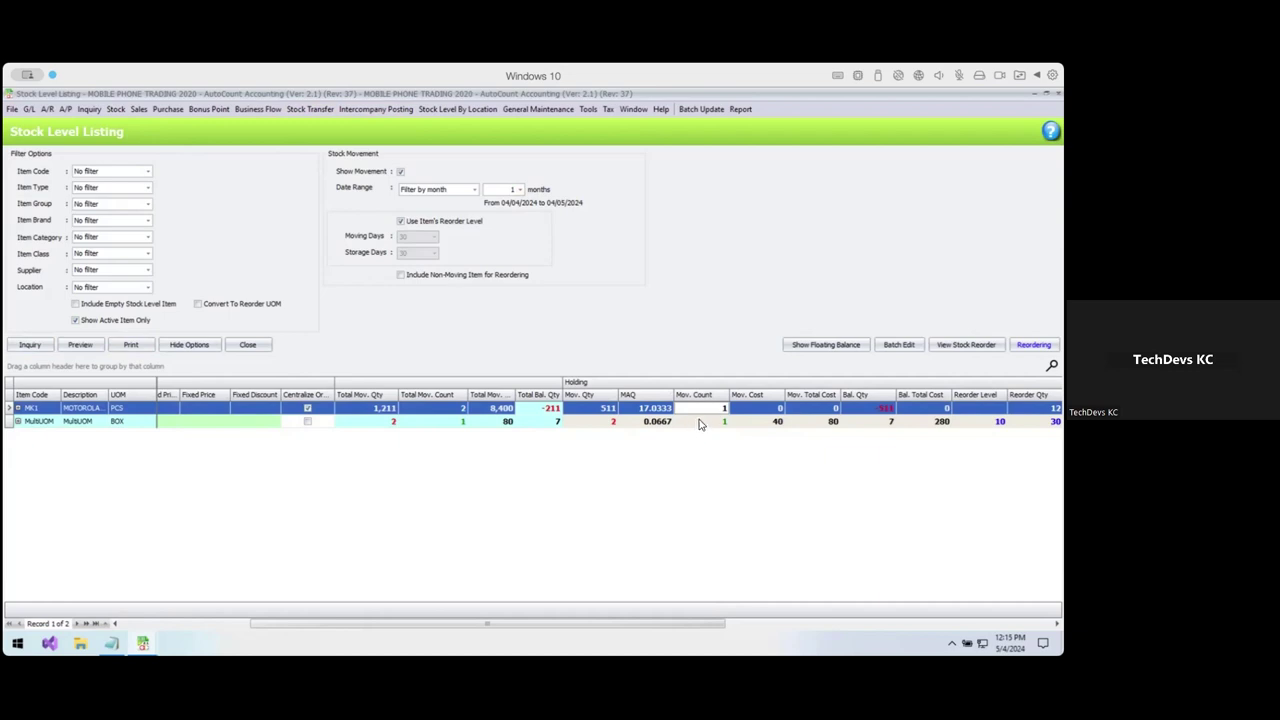
# Examine MultiUOM's total movement cost and its Holding values from movement quantity through movement cost.
pyautogui.click(507, 424)
pyautogui.click(598, 423)
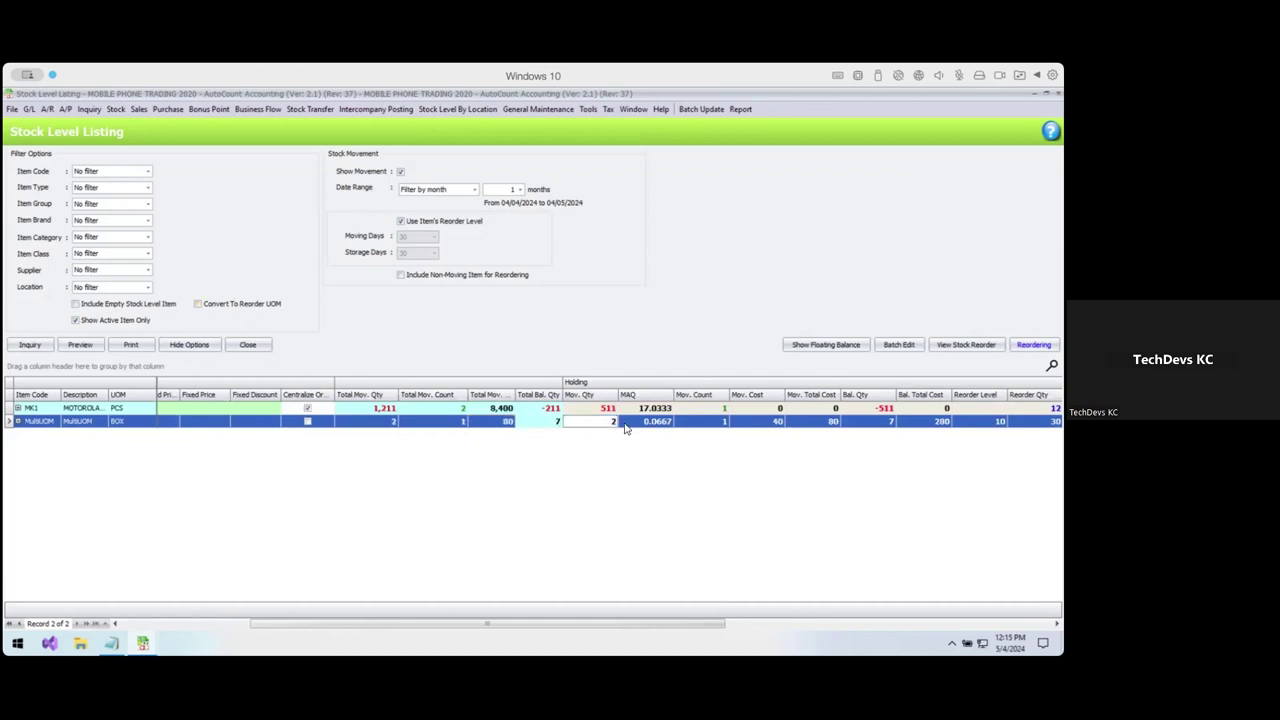
pyautogui.press('Right')
pyautogui.press('Right')
pyautogui.press('Right')
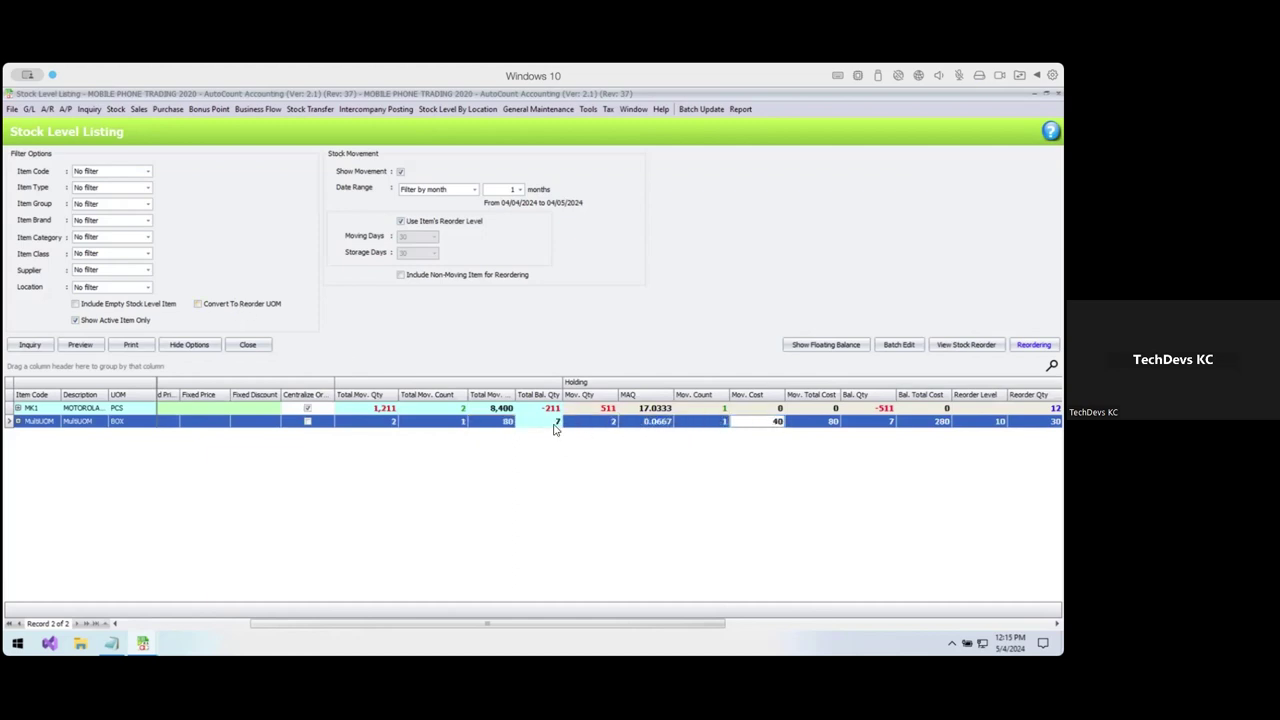
pyautogui.click(616, 424)
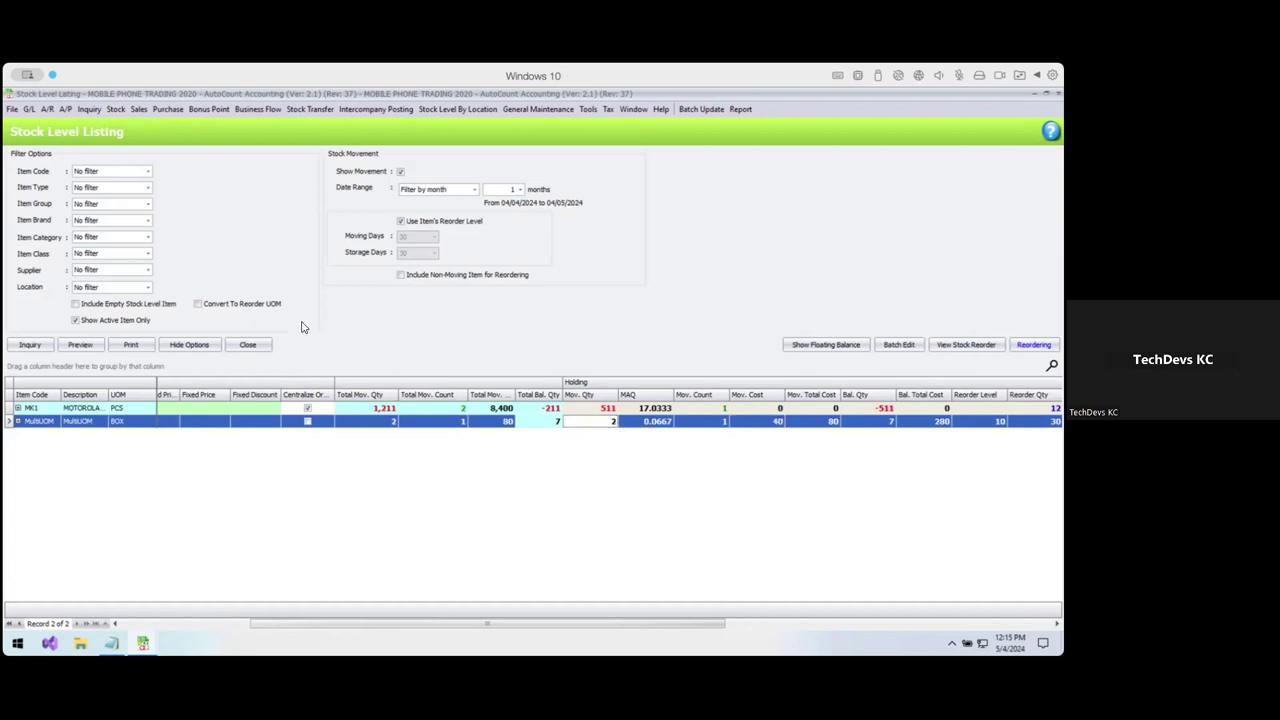
# Turn on Convert To Reorder UOM, rerun the inquiry, and examine MultiUOM's BOX unit with its Holding movement quantity, MAQ and movement count.
pyautogui.click(221, 308)
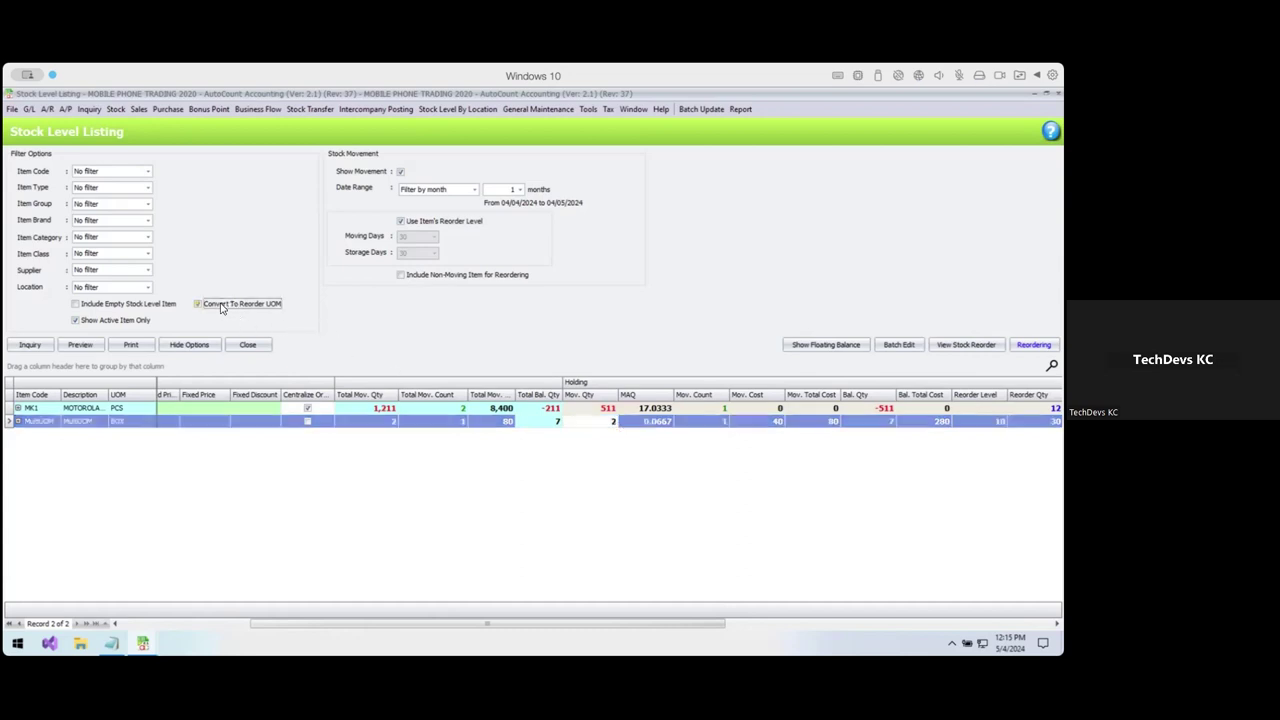
pyautogui.click(46, 348)
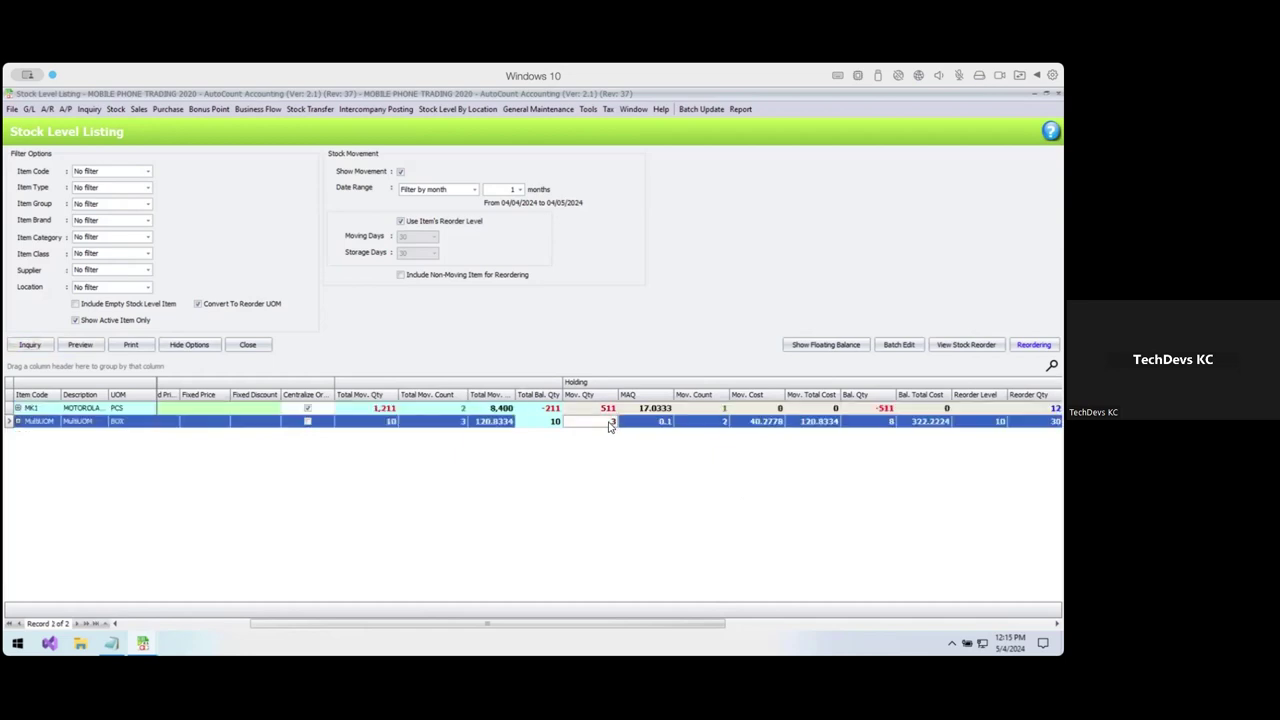
pyautogui.click(75, 422)
pyautogui.click(134, 424)
pyautogui.click(608, 424)
pyautogui.click(698, 424)
pyautogui.click(601, 424)
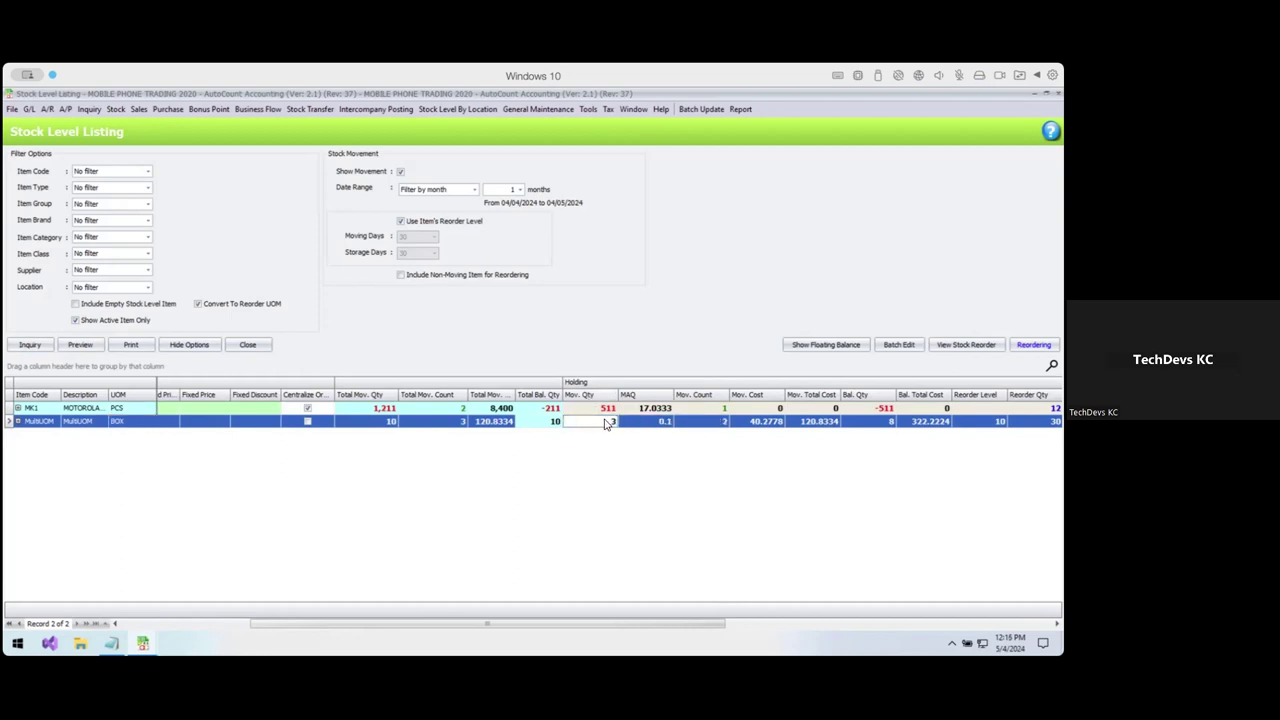
pyautogui.click(126, 424)
pyautogui.click(660, 424)
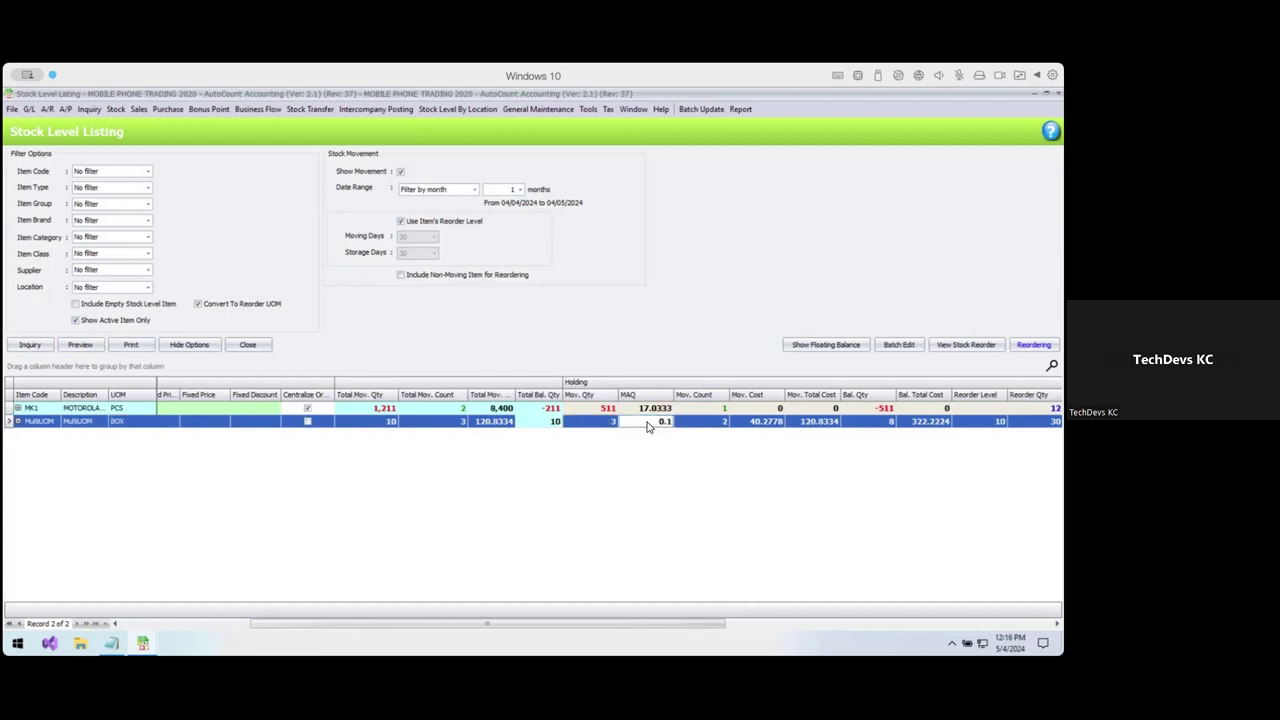
pyautogui.click(702, 426)
# Examine MultiUOM's Holding reorder level and reorder quantity alongside its total balance quantity.
pyautogui.moveTo(683, 620); pyautogui.dragTo(779, 621)
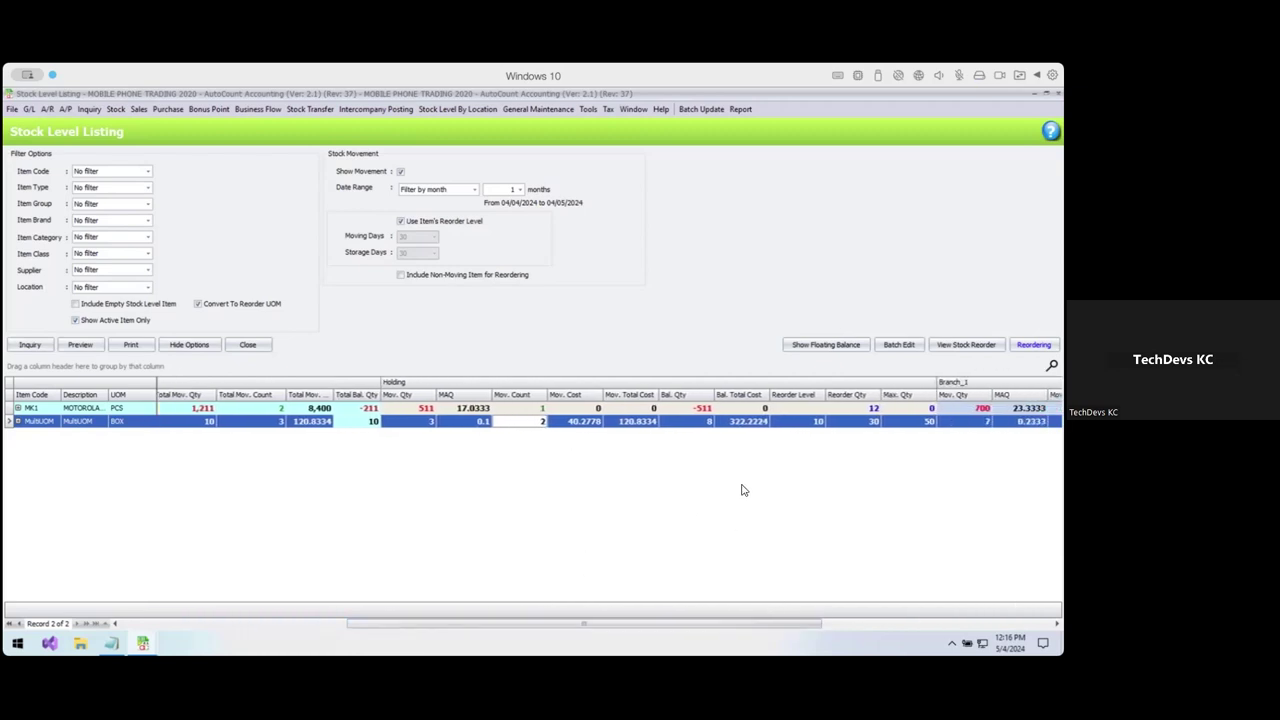
pyautogui.moveTo(797, 624); pyautogui.dragTo(859, 624)
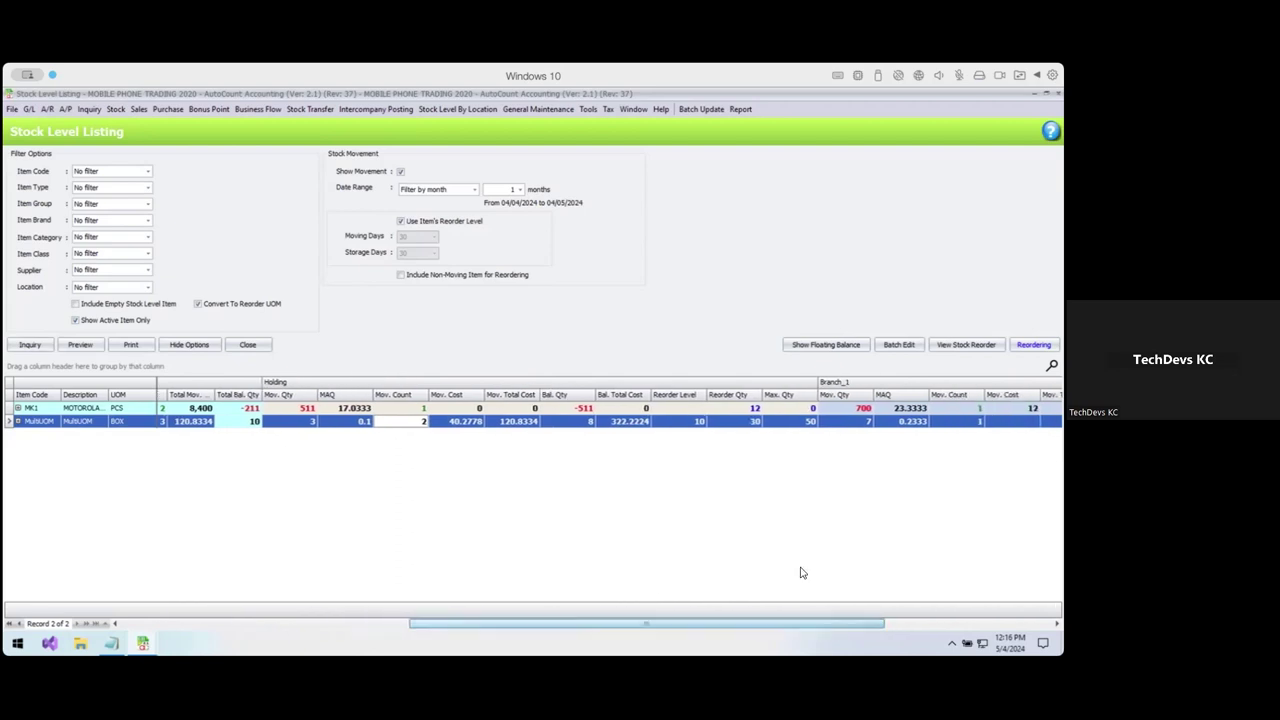
pyautogui.click(740, 422)
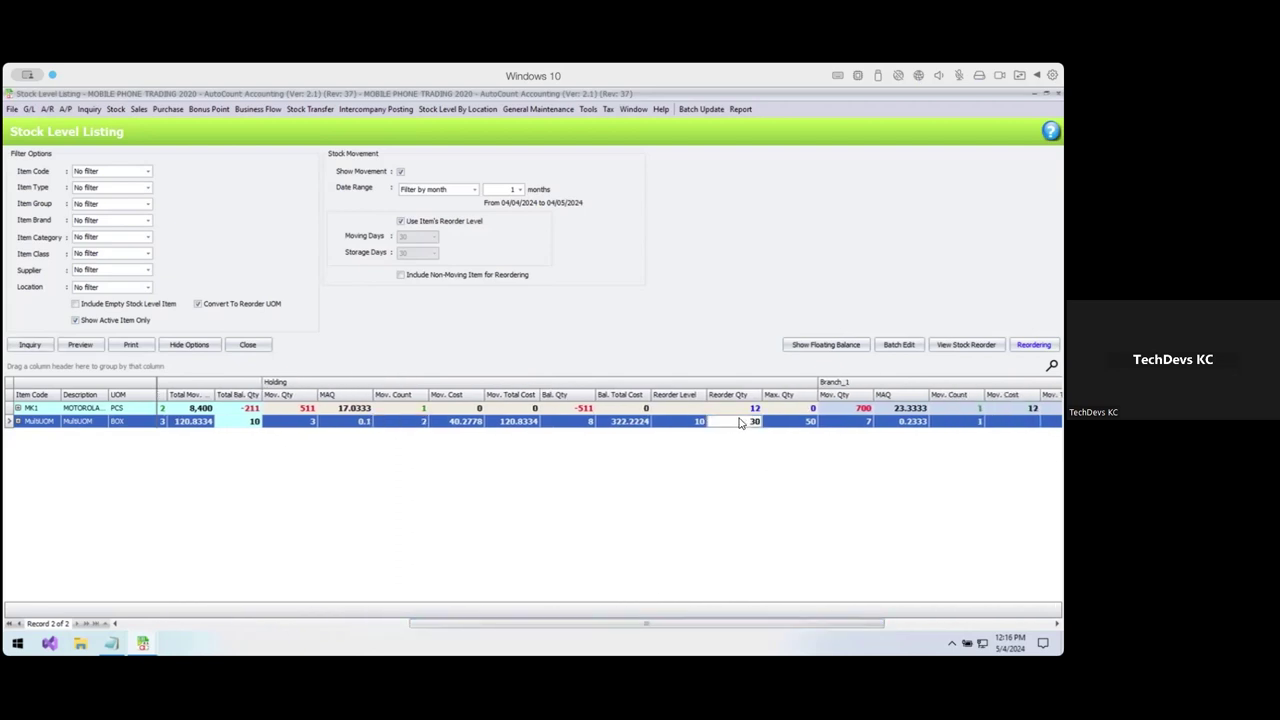
pyautogui.click(255, 422)
pyautogui.click(700, 422)
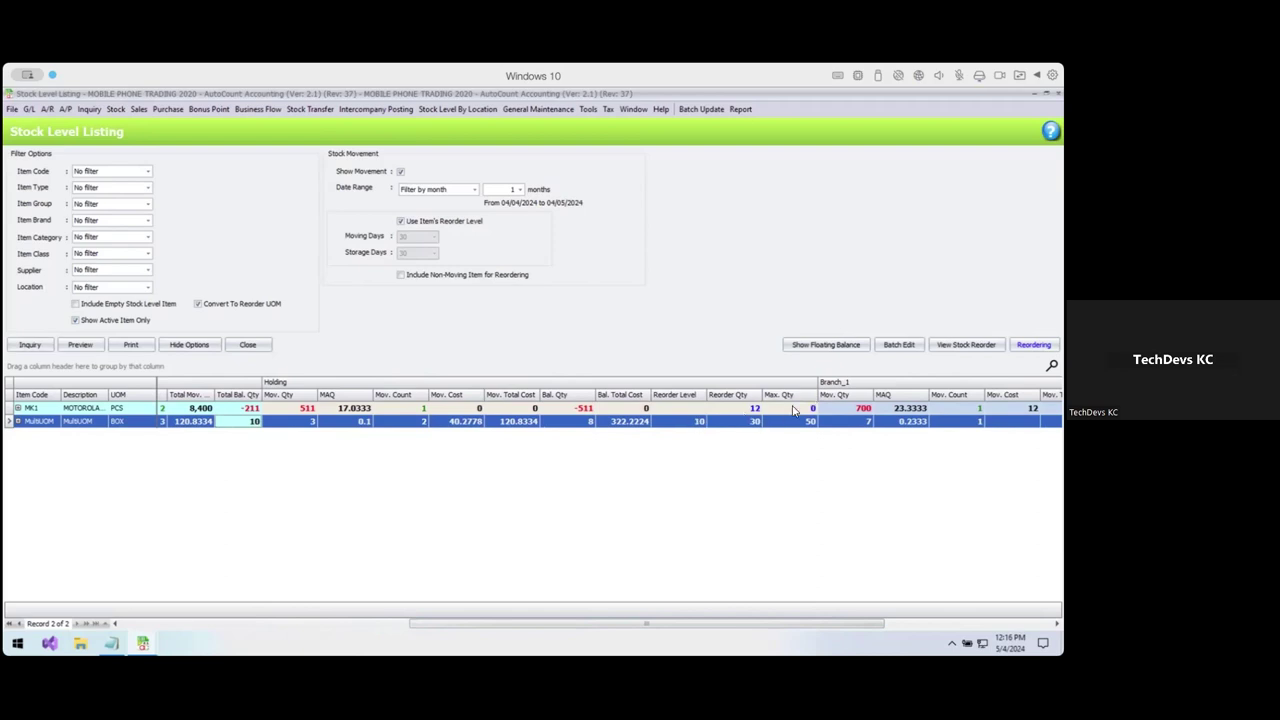
# View the stock reorder list, examine MultiUOM's new order quantity, and return to the main view.
pyautogui.click(950, 347)
pyautogui.click(736, 423)
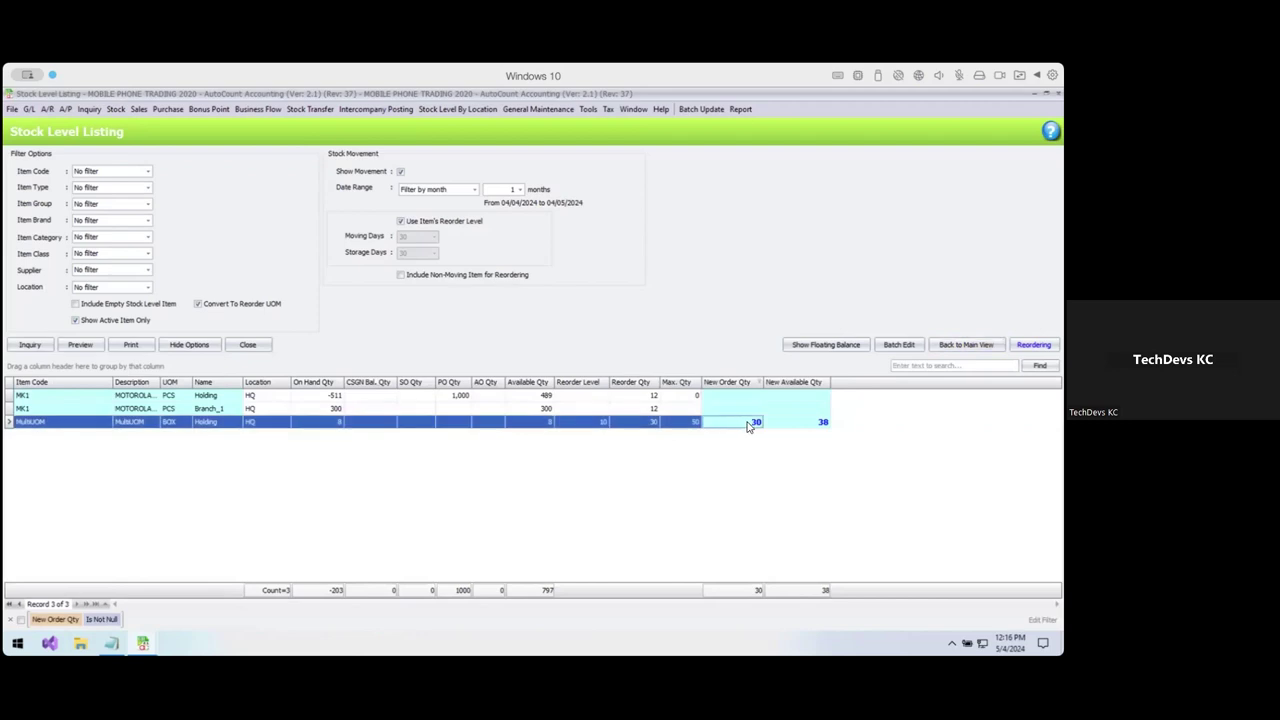
pyautogui.click(966, 347)
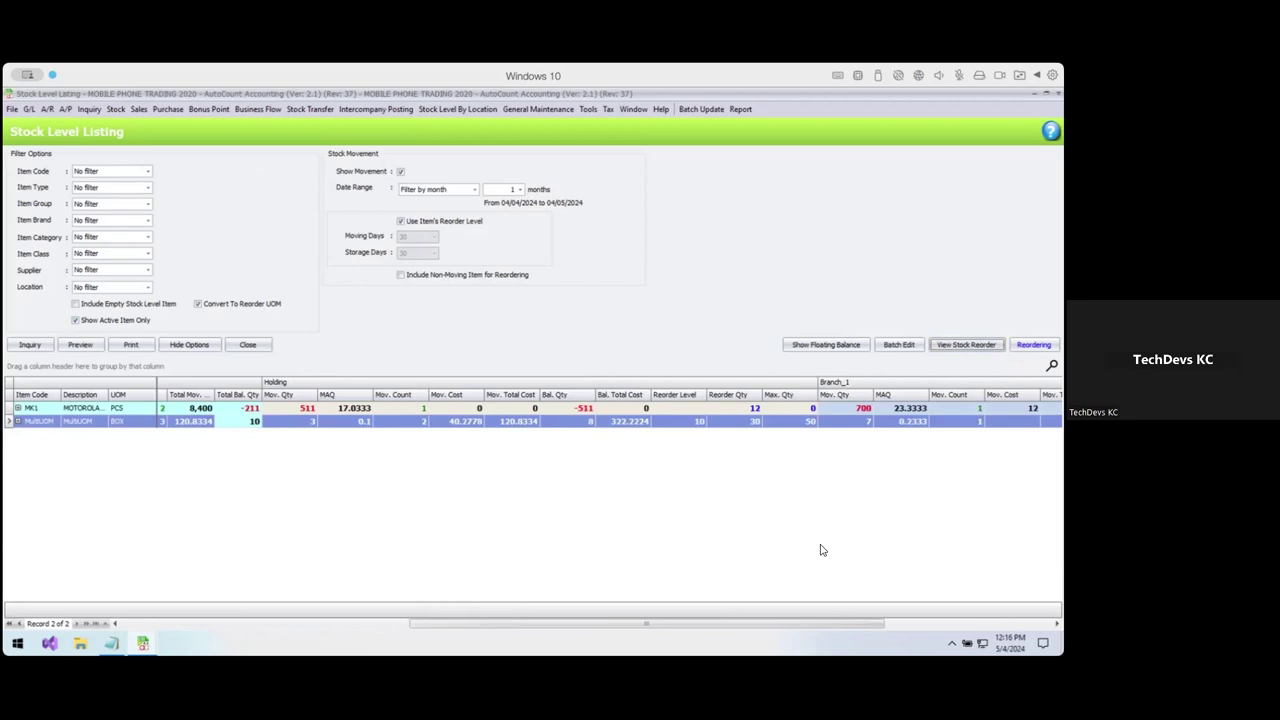
# Turn off Use Item's Reorder Level, rerun the inquiry, and select item MK1.
pyautogui.click(448, 221)
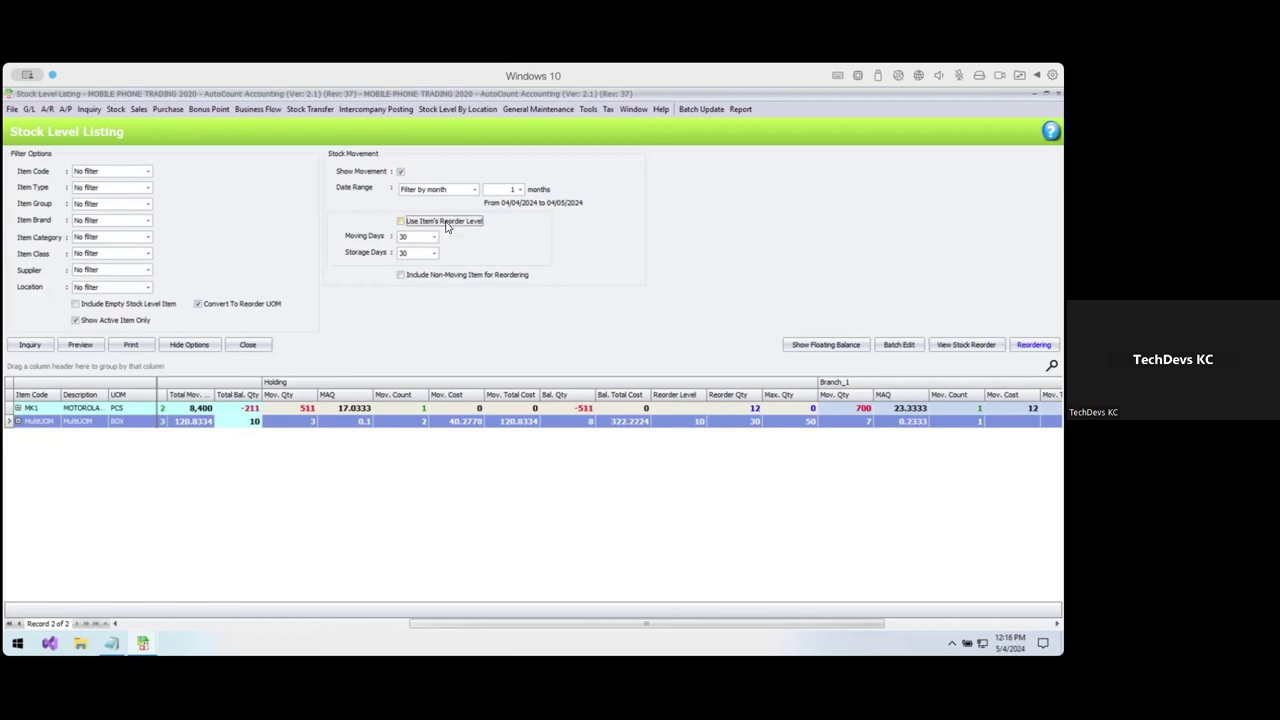
pyautogui.click(30, 345)
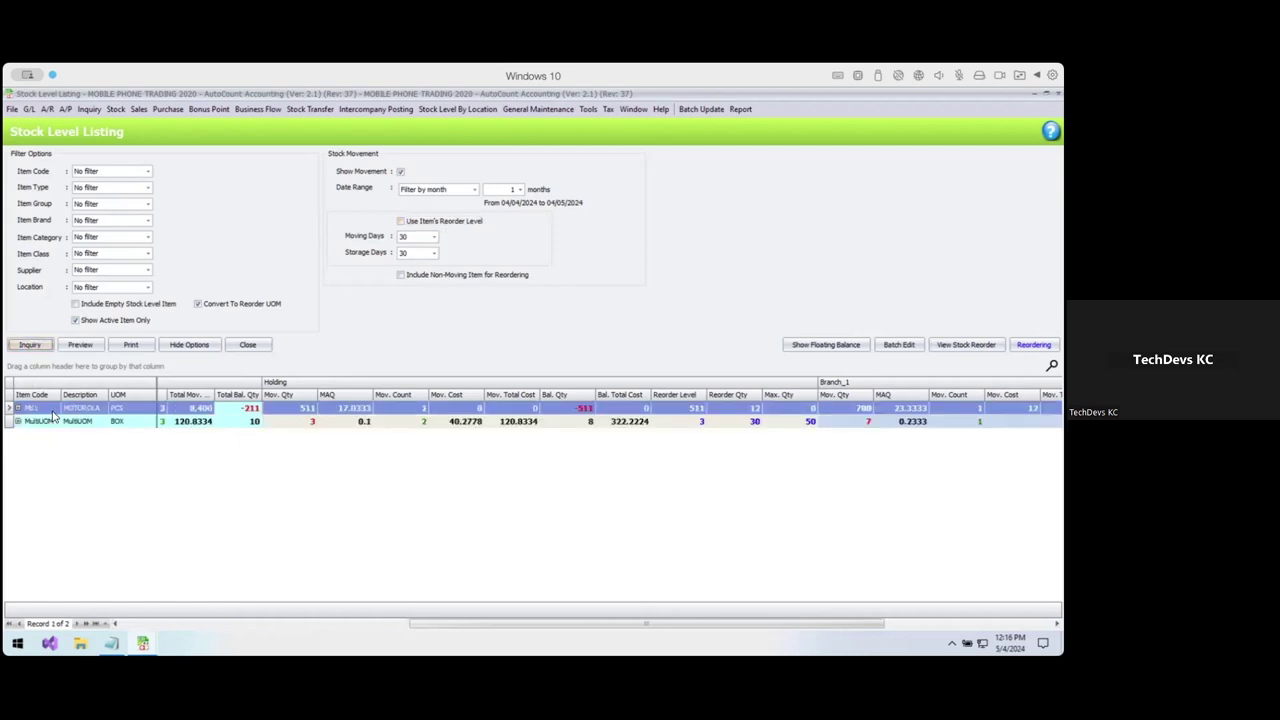
pyautogui.click(85, 410)
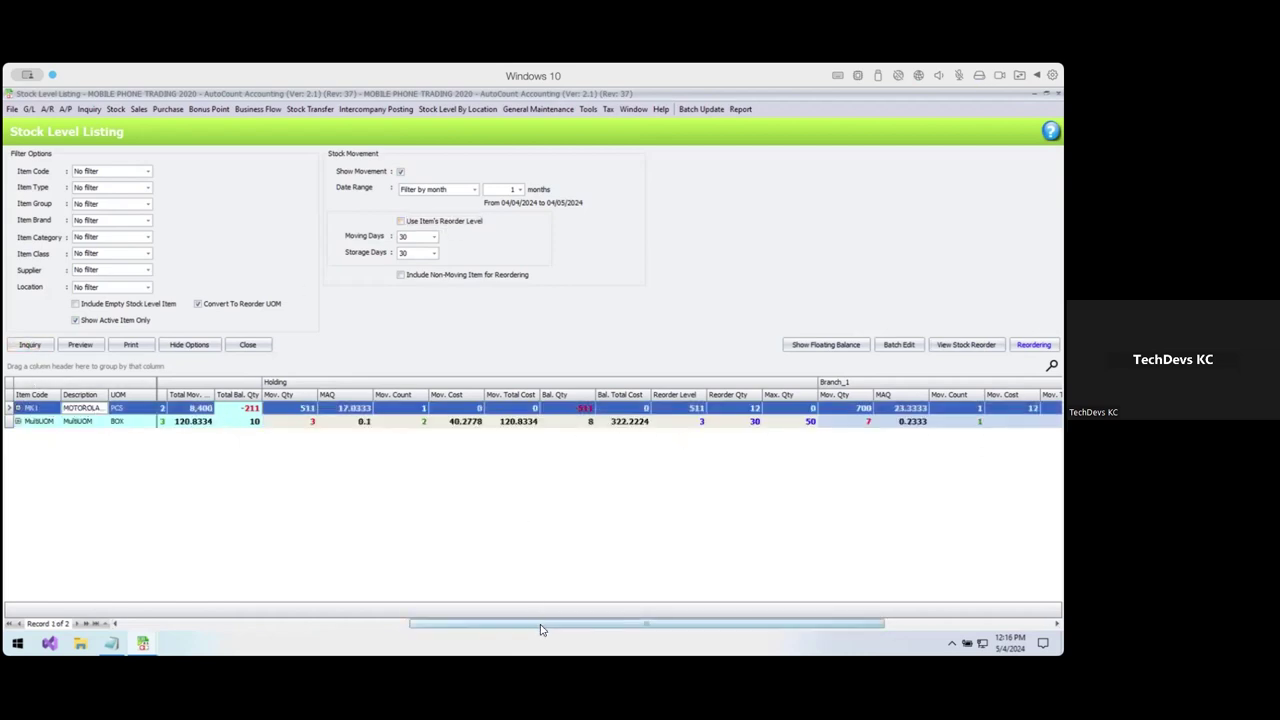
# Examine MK1's Holding movement quantity and movement count against the date range's number of months.
pyautogui.moveTo(540, 612); pyautogui.dragTo(388, 612)
pyautogui.click(583, 410)
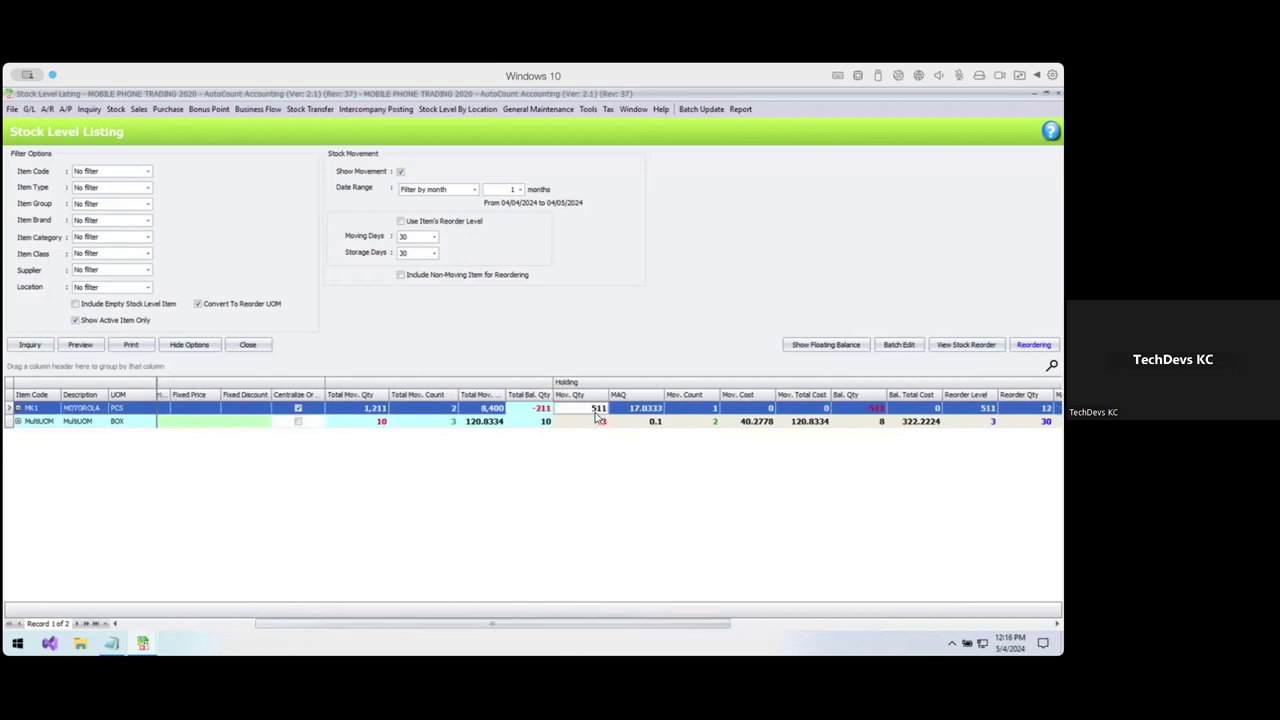
pyautogui.click(536, 189)
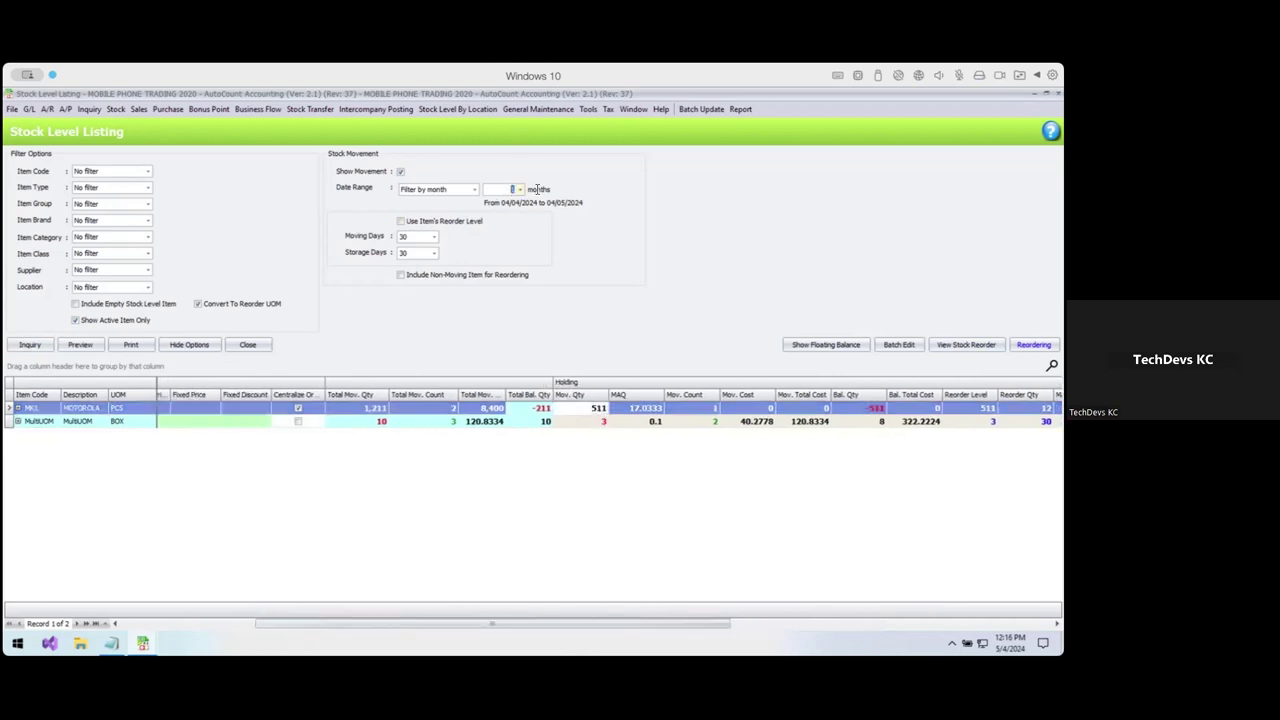
pyautogui.click(710, 411)
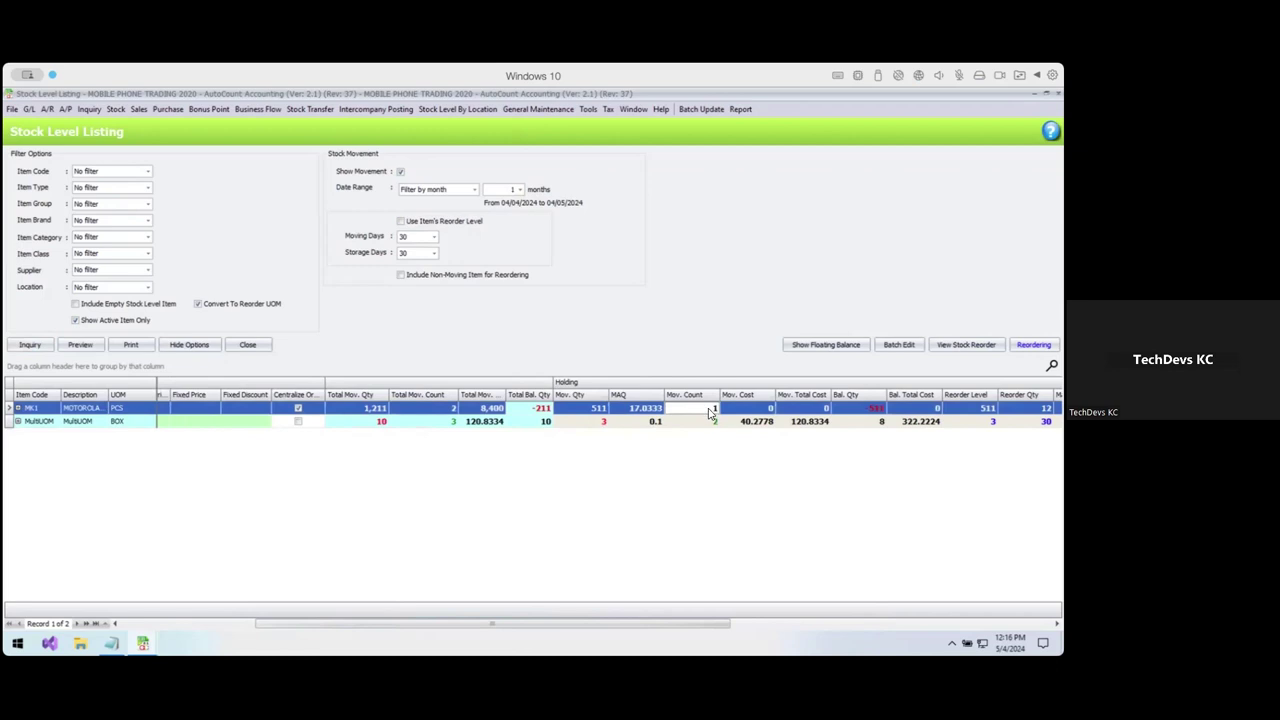
pyautogui.click(594, 411)
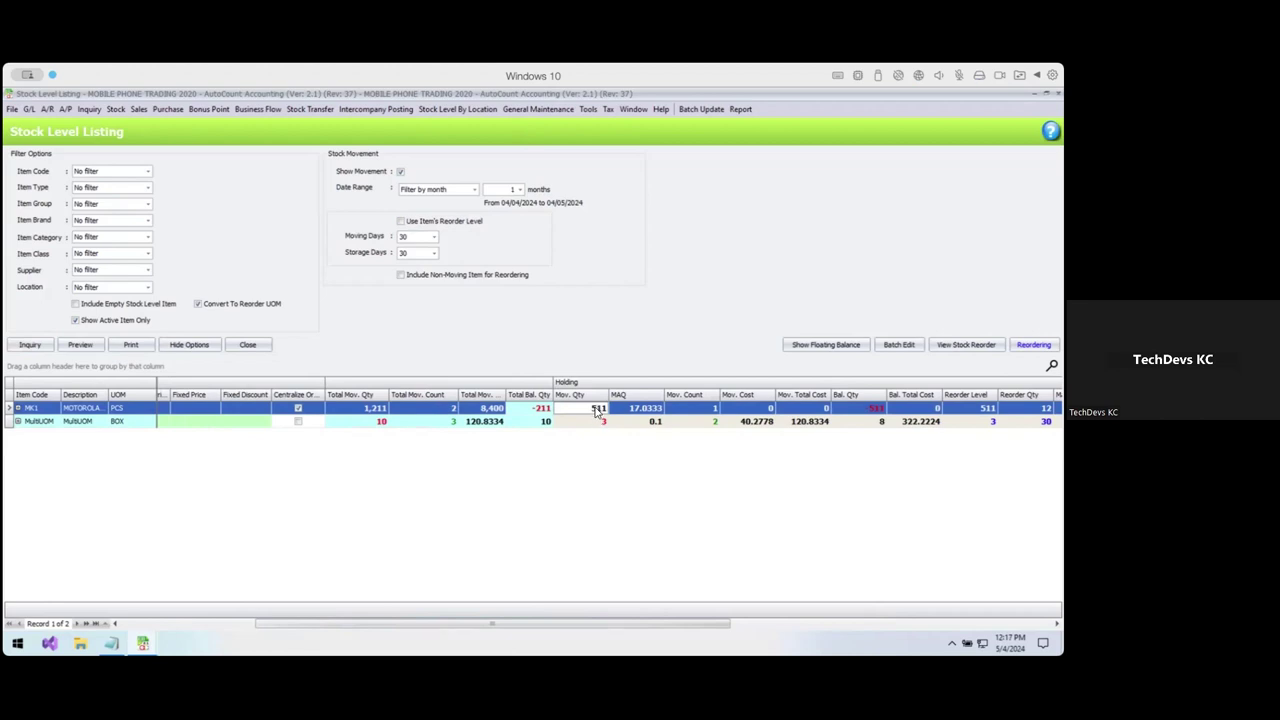
# Examine MK1's Holding MAQ and reorder level against the storage days, and view its new order quantity in the stock reorder list.
pyautogui.click(634, 411)
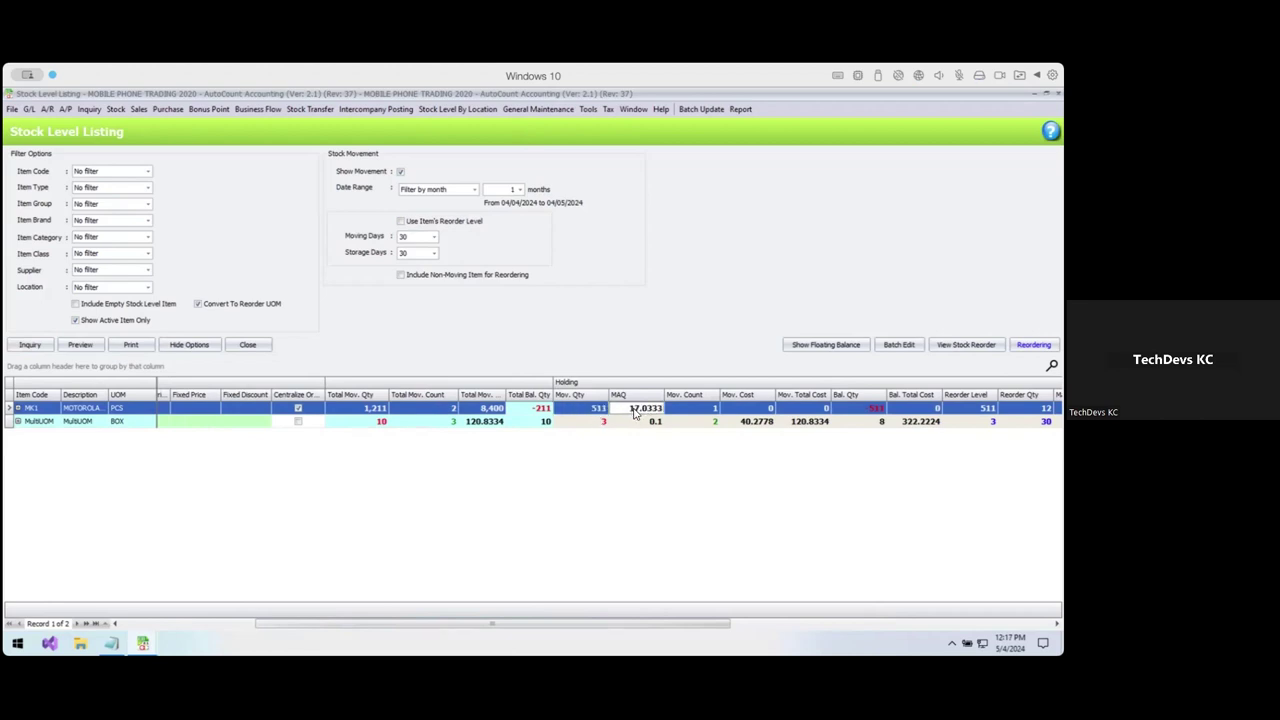
pyautogui.click(398, 252)
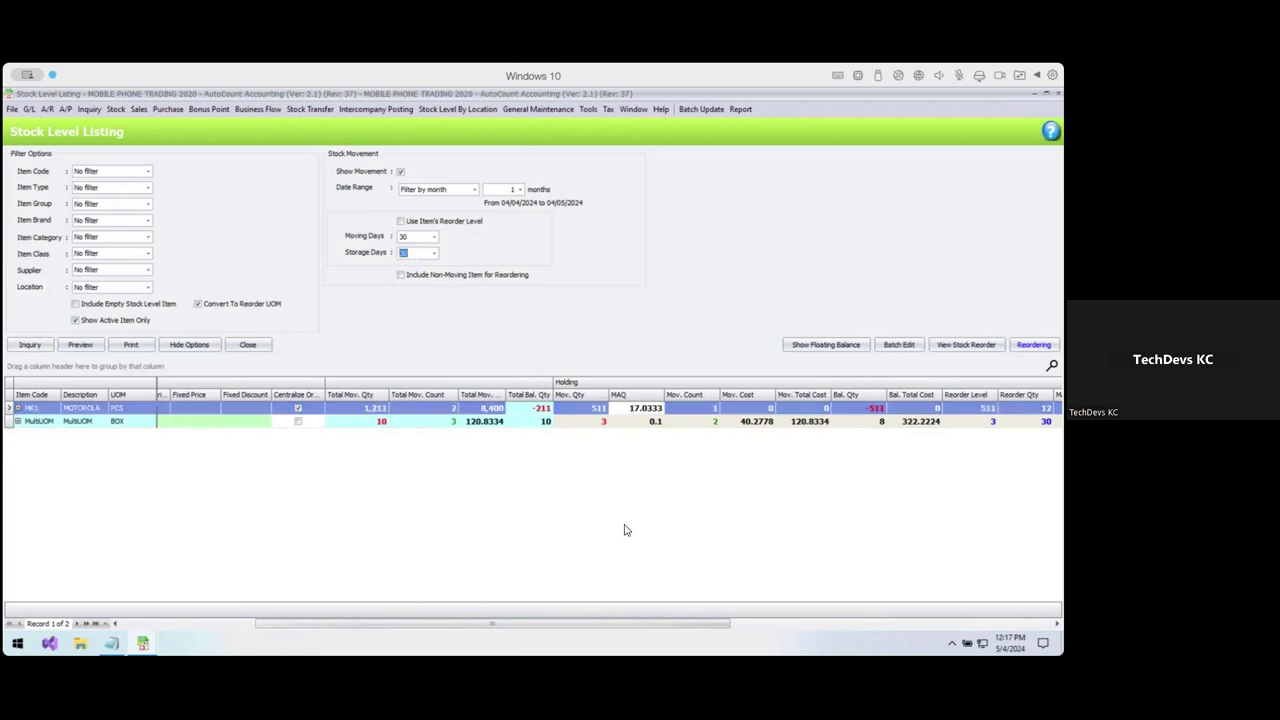
pyautogui.moveTo(668, 623); pyautogui.dragTo(698, 623)
pyautogui.click(930, 409)
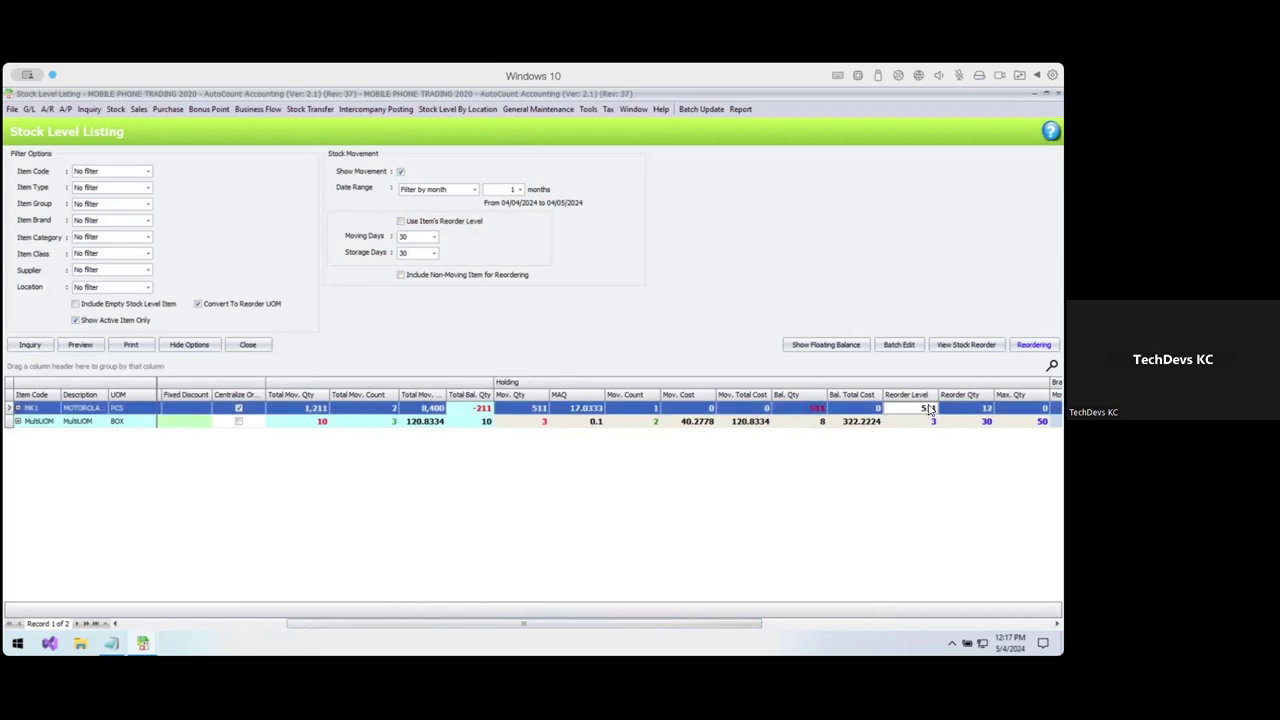
pyautogui.click(398, 252)
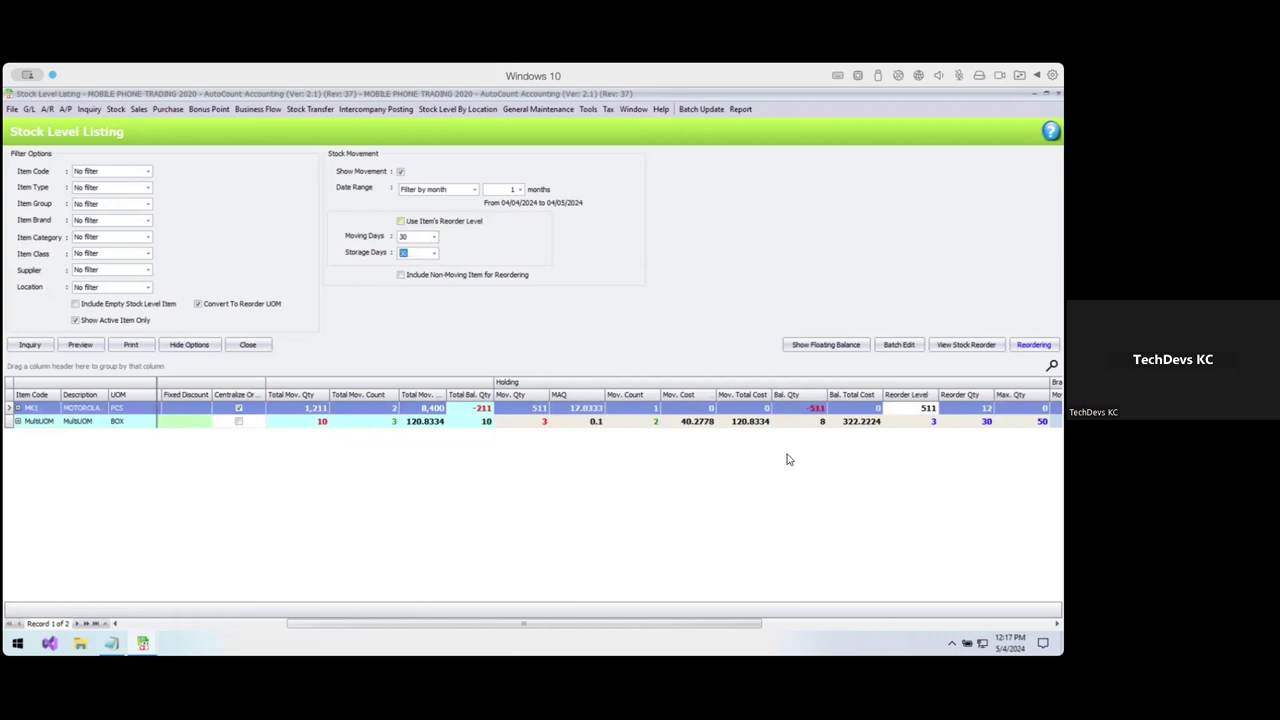
pyautogui.click(966, 344)
pyautogui.click(755, 397)
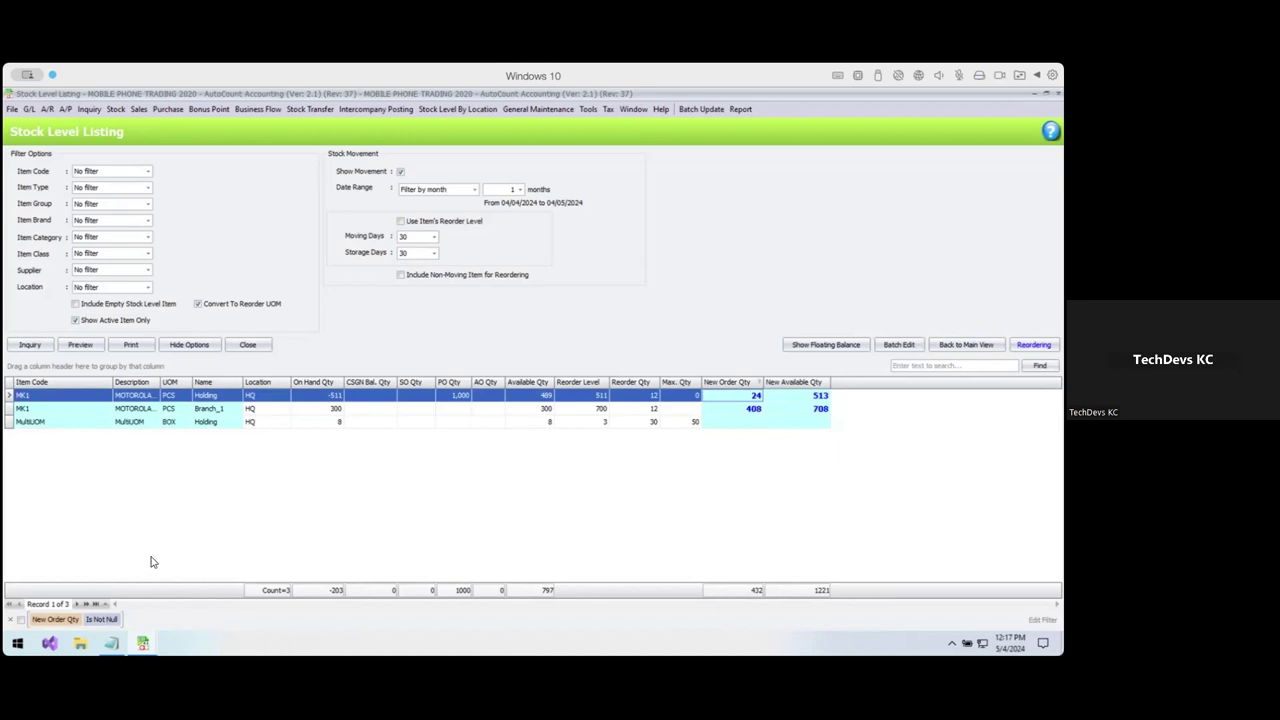
# Switch to the Reorder Sample notes in Notepad and examine the movement quantity and the MAQ calculation.
pyautogui.click(112, 643)
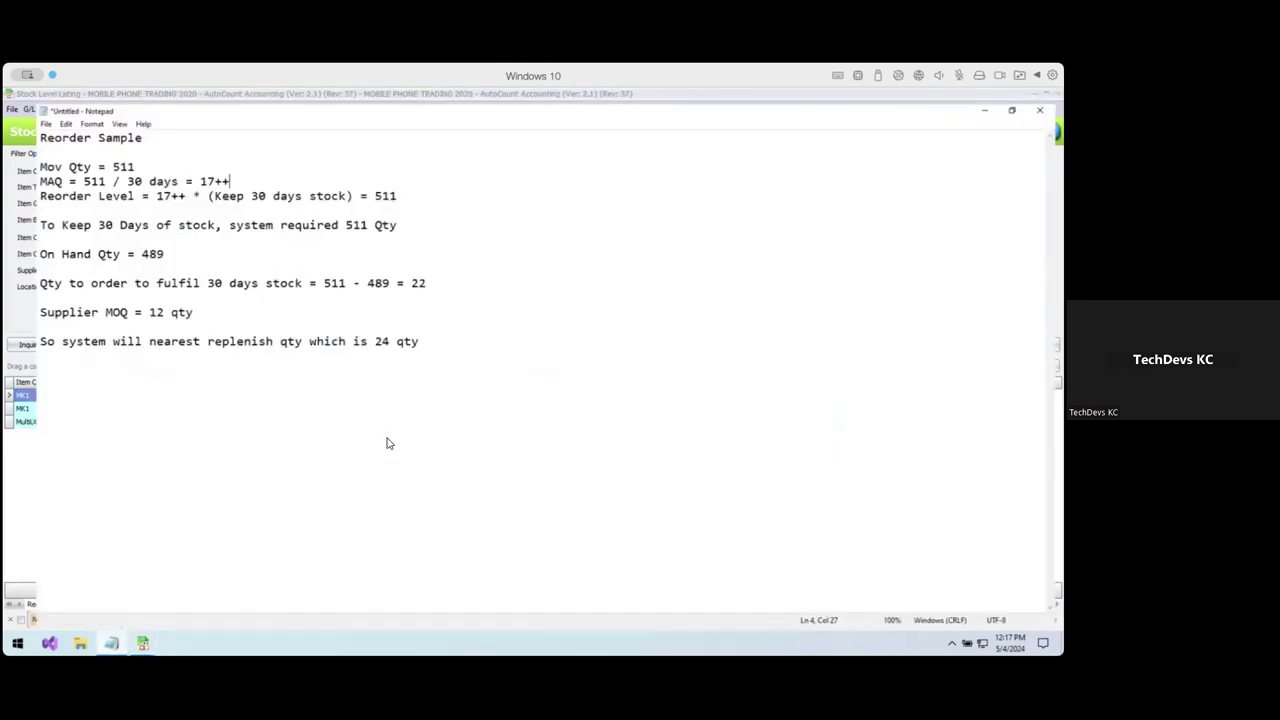
pyautogui.doubleClick(387, 441)
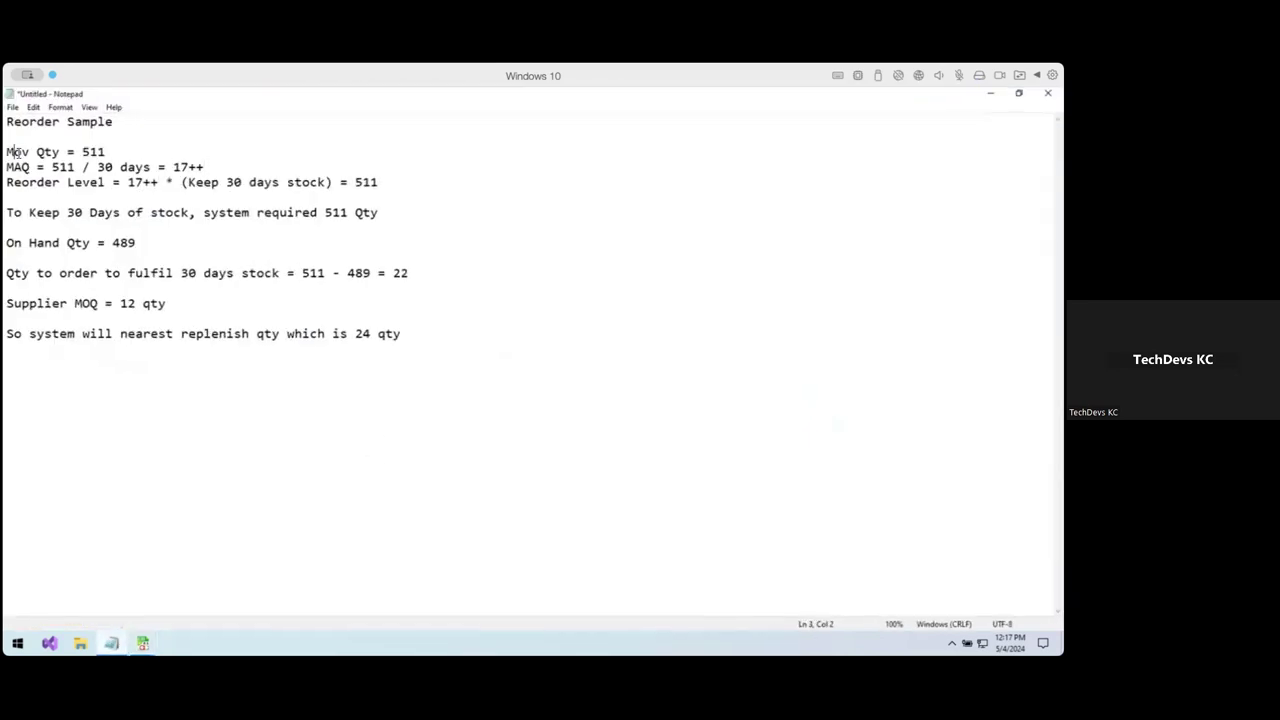
pyautogui.doubleClick(48, 152)
pyautogui.doubleClick(92, 152)
pyautogui.click(92, 152)
pyautogui.moveTo(82, 152); pyautogui.dragTo(106, 152)
pyautogui.doubleClick(104, 167)
pyautogui.click(104, 167)
pyautogui.moveTo(171, 167); pyautogui.dragTo(209, 167)
# Examine the reorder level calculation in the notes and the line on the quantity required for 30 days of stock.
pyautogui.moveTo(129, 182); pyautogui.dragTo(328, 182)
pyautogui.click(366, 182)
pyautogui.doubleClick(365, 182)
pyautogui.click(372, 182)
pyautogui.doubleClick(233, 182)
pyautogui.moveTo(15, 212); pyautogui.dragTo(391, 210)
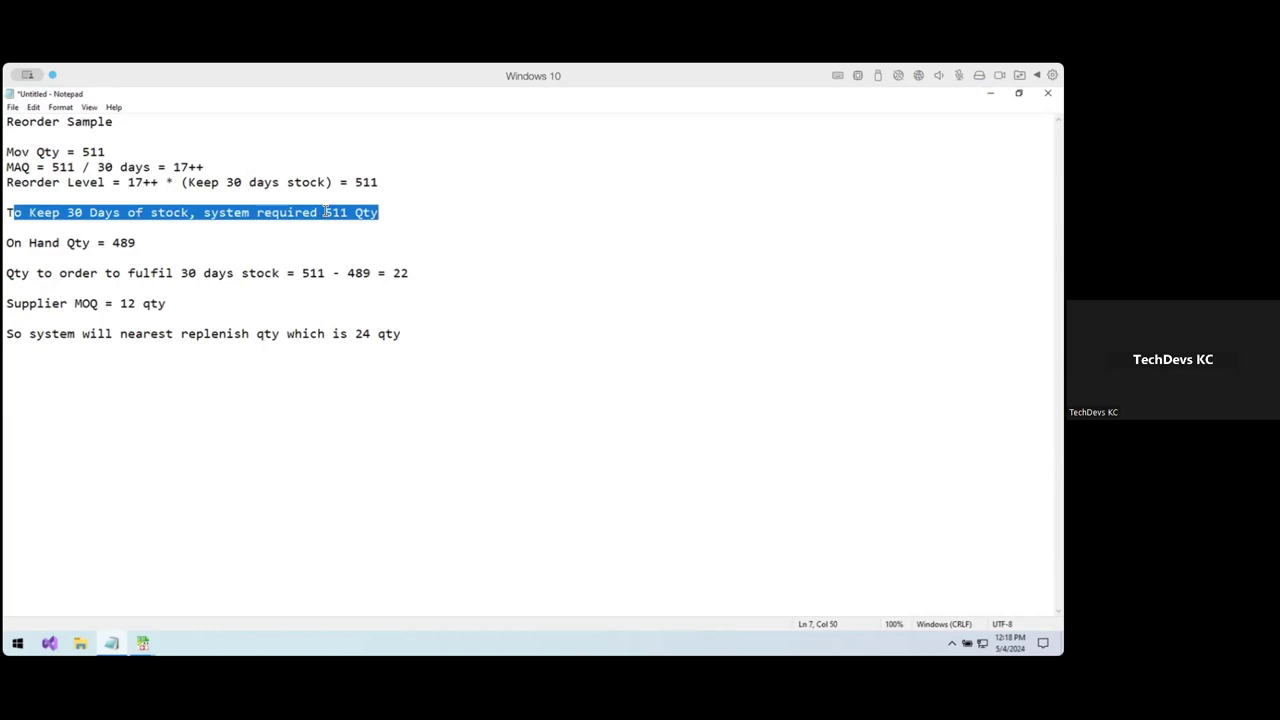
# Examine how the notes derive the quantity to order from the reorder level and the on hand quantity.
pyautogui.click(157, 243)
pyautogui.doubleClick(128, 243)
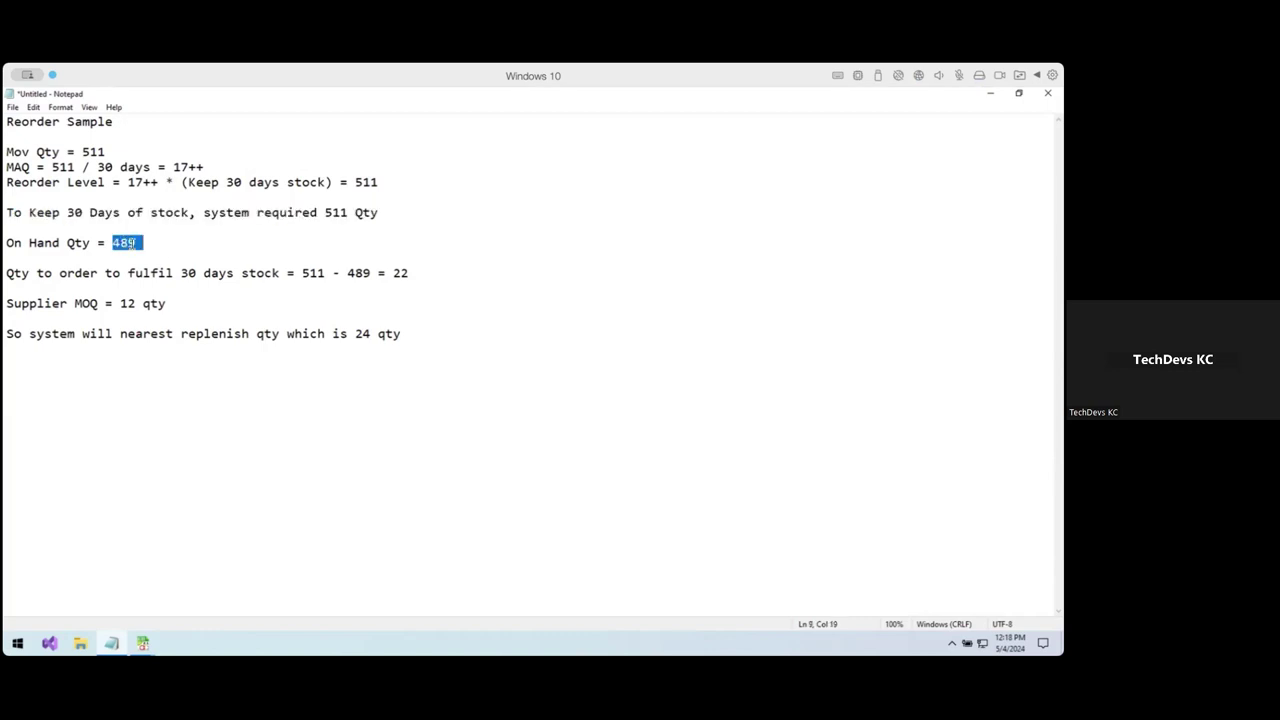
pyautogui.moveTo(113, 243); pyautogui.dragTo(136, 243)
pyautogui.click(128, 243)
pyautogui.doubleClick(128, 243)
pyautogui.moveTo(173, 273); pyautogui.dragTo(208, 276)
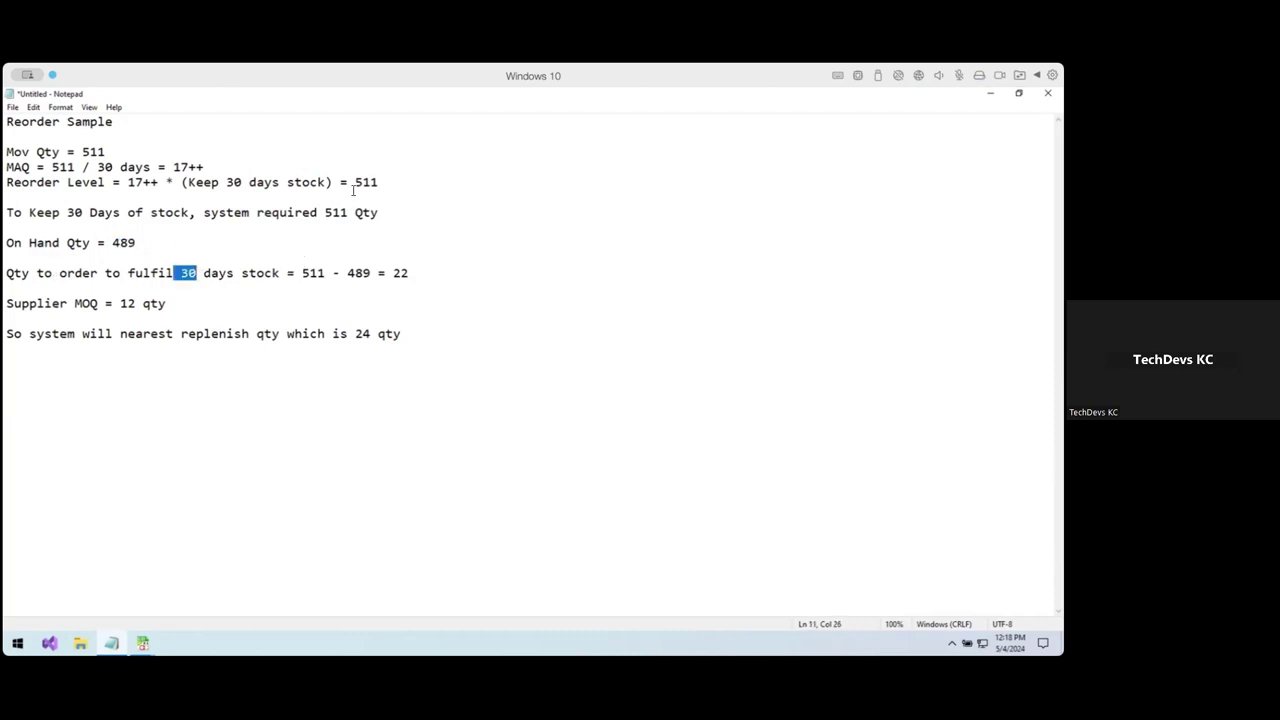
pyautogui.moveTo(354, 183); pyautogui.dragTo(380, 183)
pyautogui.click(325, 270)
pyautogui.moveTo(111, 243); pyautogui.dragTo(143, 243)
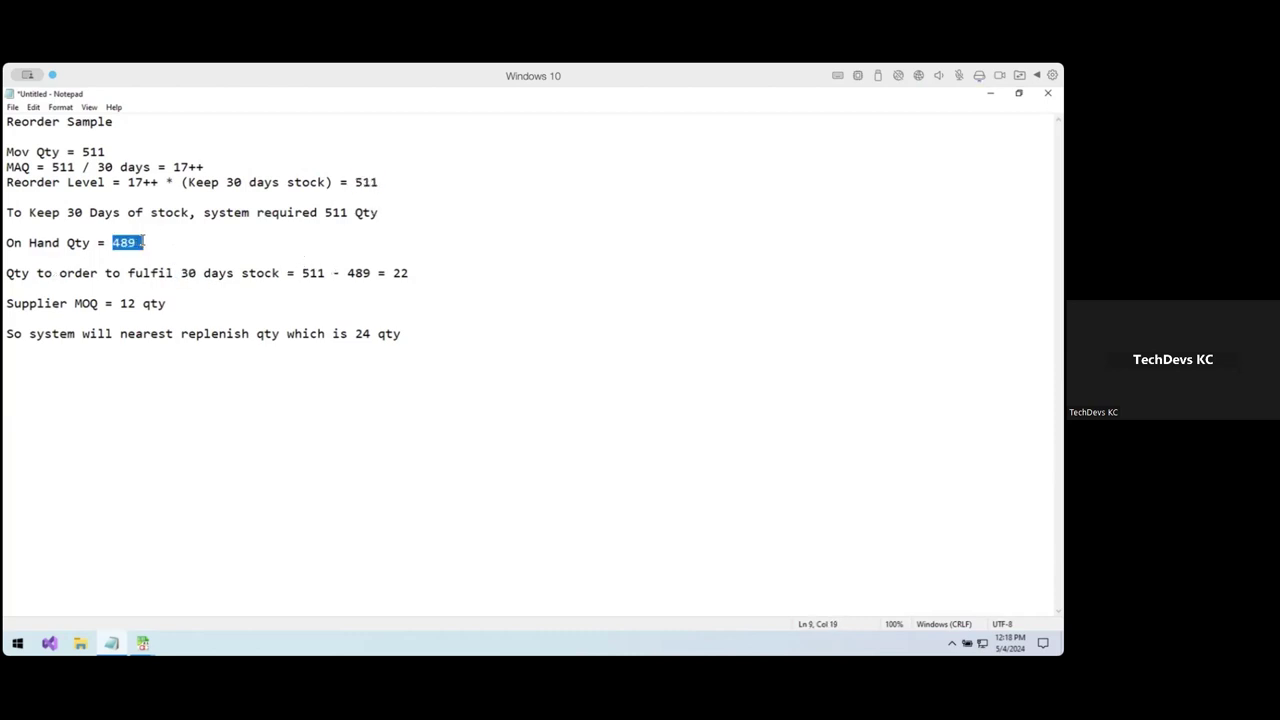
pyautogui.moveTo(393, 273); pyautogui.dragTo(408, 273)
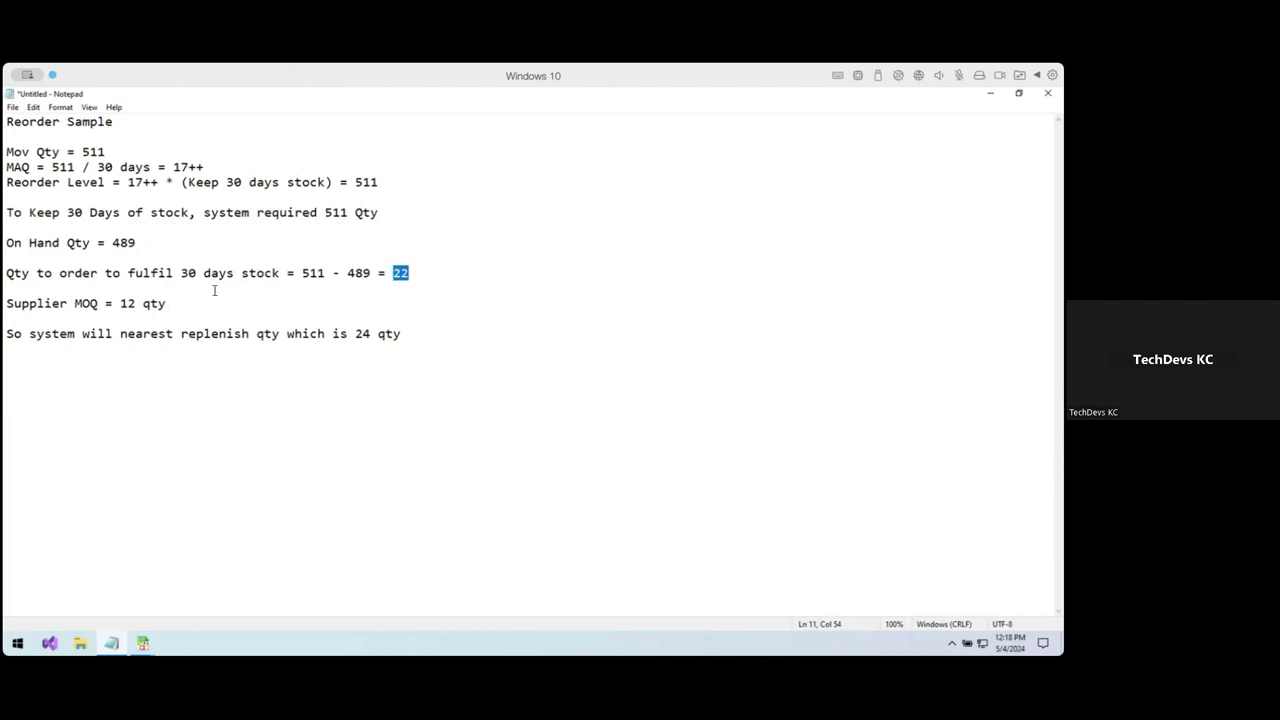
# Compare the supplier MOQ with the quantity to order and the nearest replenish quantity in the notes.
pyautogui.doubleClick(38, 303)
pyautogui.click(146, 306)
pyautogui.doubleClick(128, 303)
pyautogui.click(146, 306)
pyautogui.moveTo(355, 335); pyautogui.dragTo(370, 336)
pyautogui.doubleClick(129, 303)
pyautogui.click(130, 303)
pyautogui.doubleClick(130, 303)
pyautogui.click(134, 303)
pyautogui.moveTo(355, 333); pyautogui.dragTo(369, 333)
pyautogui.moveTo(393, 273); pyautogui.dragTo(401, 273)
# Return to the Stock Level Listing in AutoCount Accounting, set Storage Days to 120 and rerun the inquiry.
pyautogui.click(990, 93)
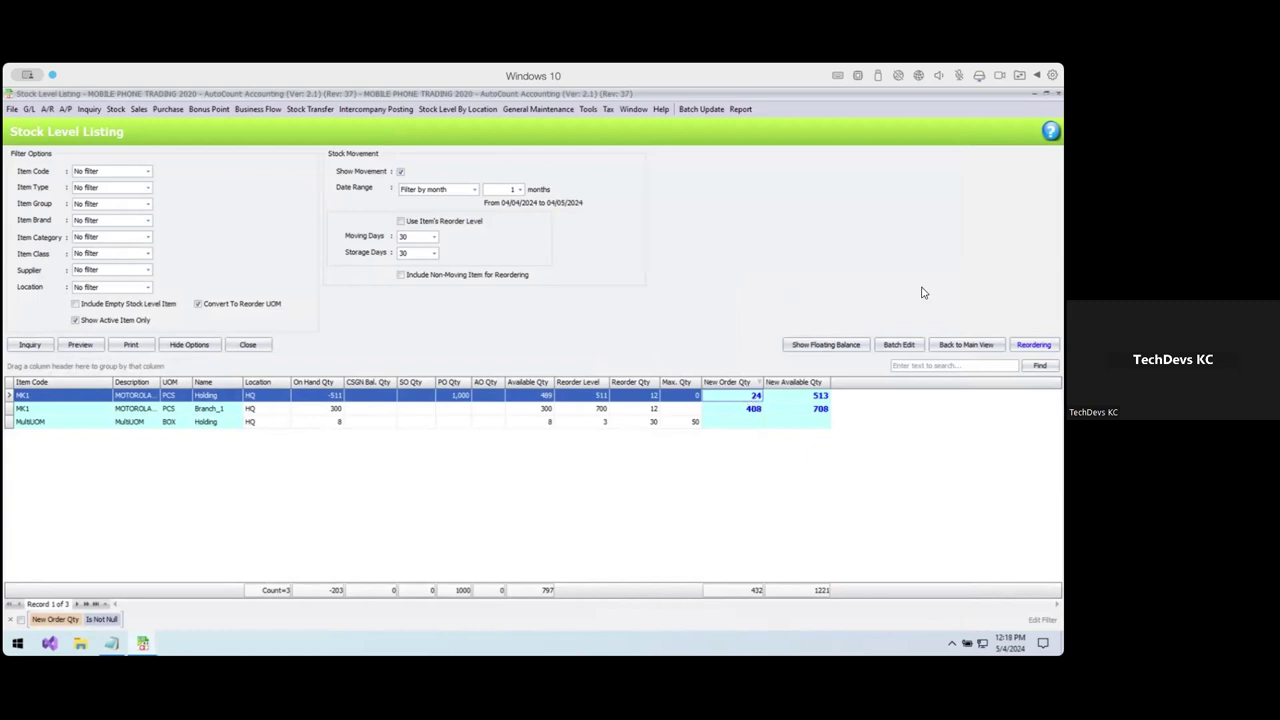
pyautogui.click(816, 396)
pyautogui.click(364, 253)
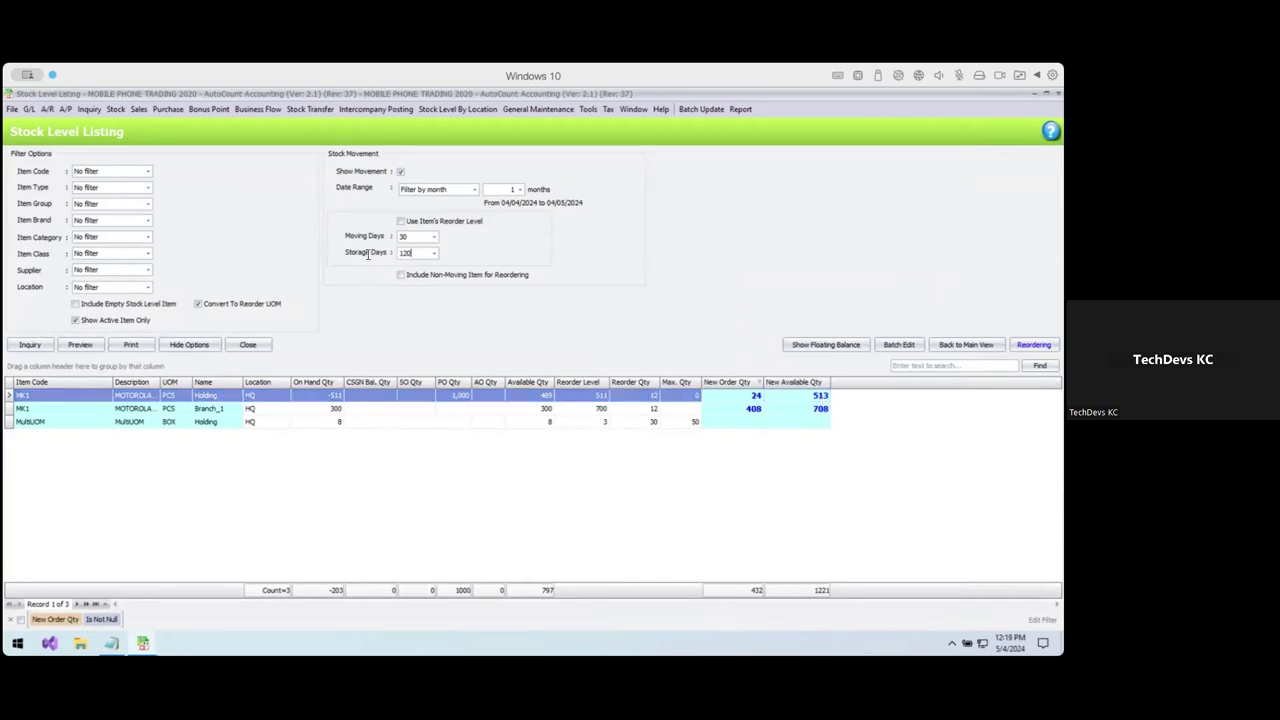
pyautogui.click(30, 344)
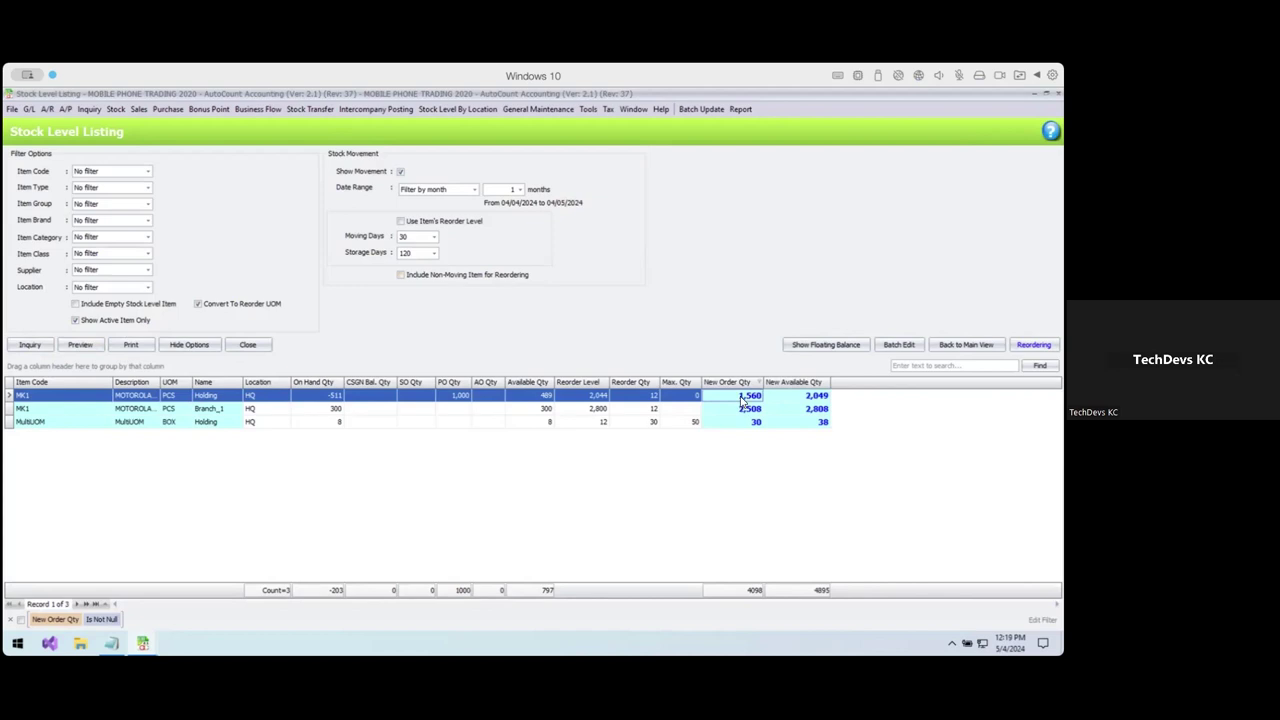
# Examine MK1's new available quantity for Holding and reorder level for Branch_1 against the new storage days.
pyautogui.click(803, 399)
pyautogui.doubleClick(407, 252)
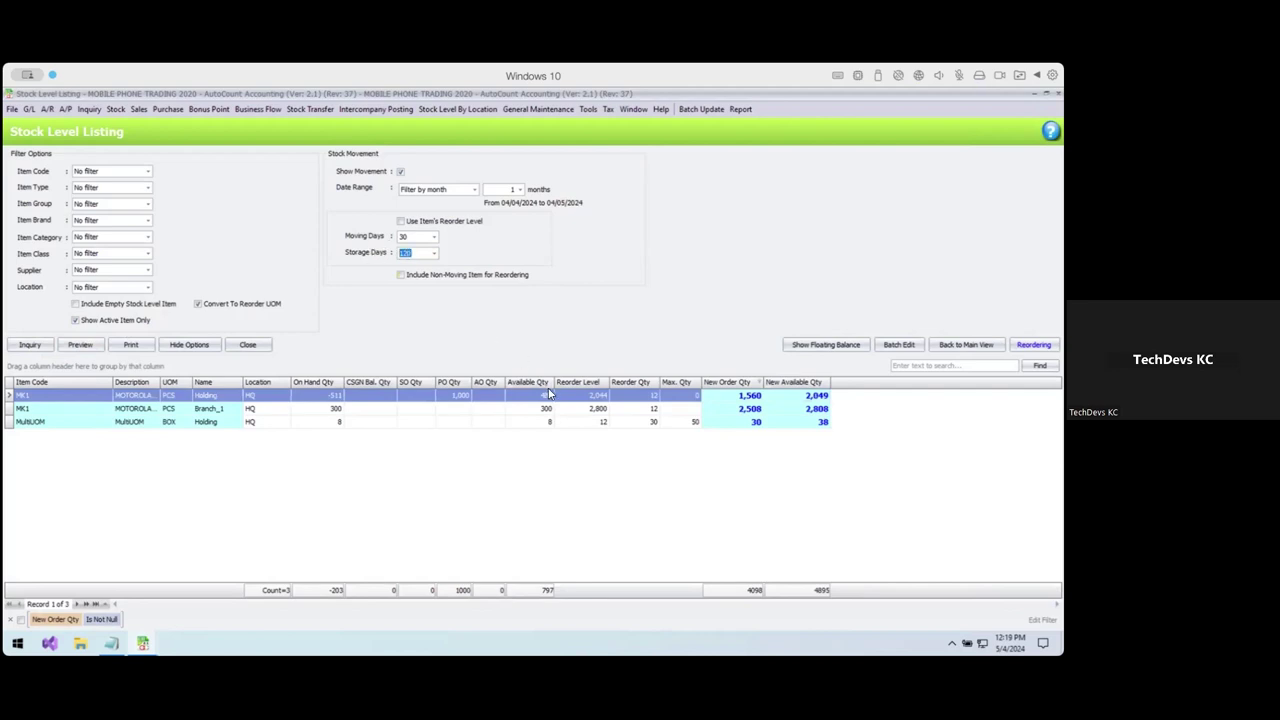
pyautogui.click(596, 409)
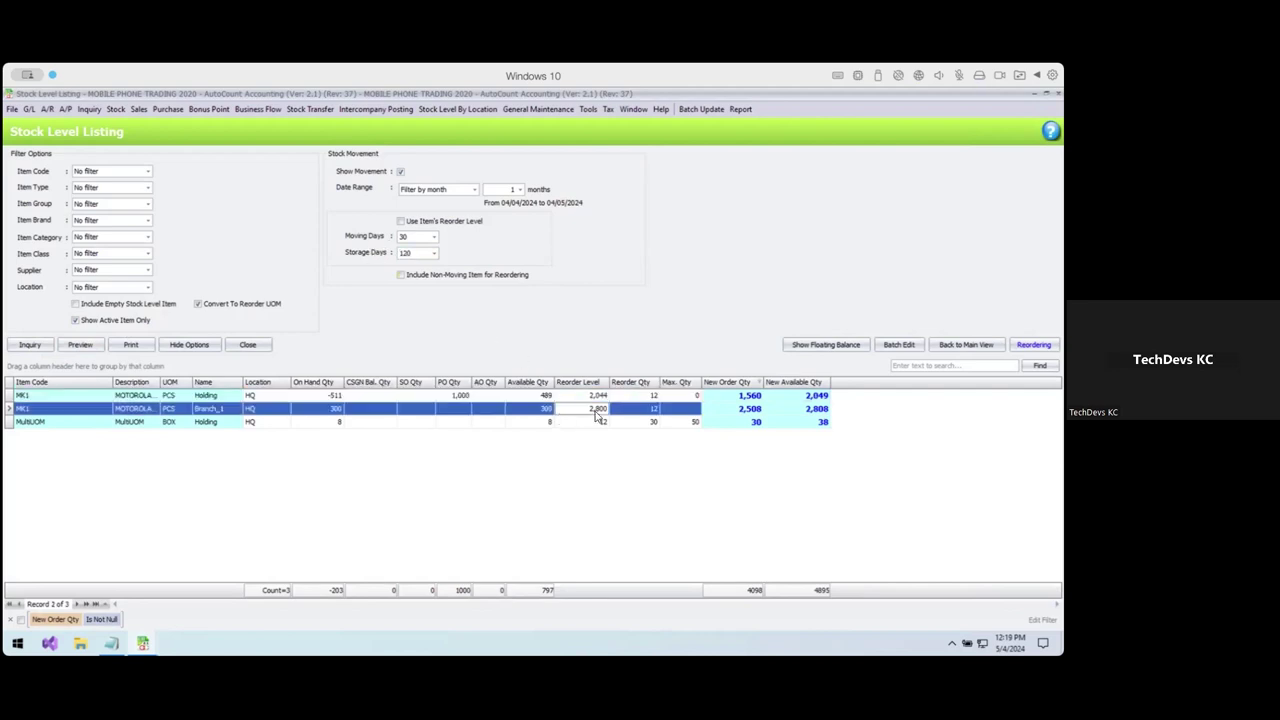
pyautogui.click(797, 397)
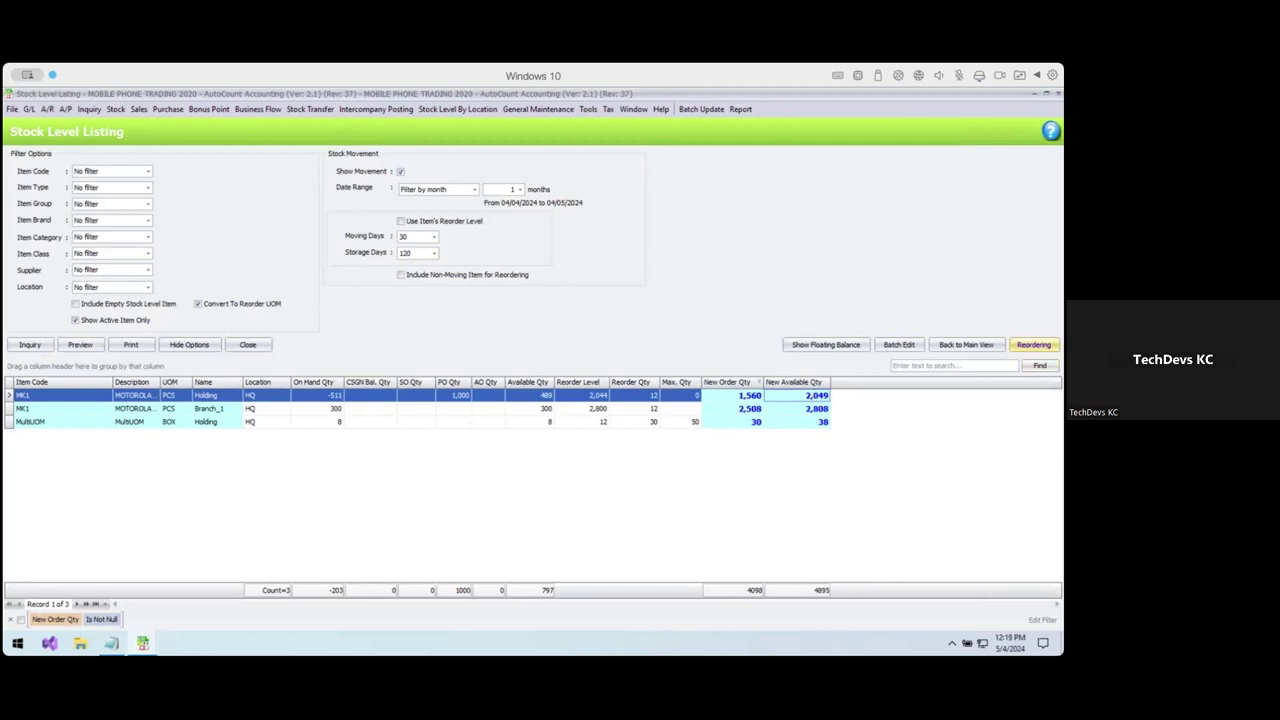
# Open Reordering for the listed items and examine how they are grouped under Branch_1 and Holding.
pyautogui.click(1033, 344)
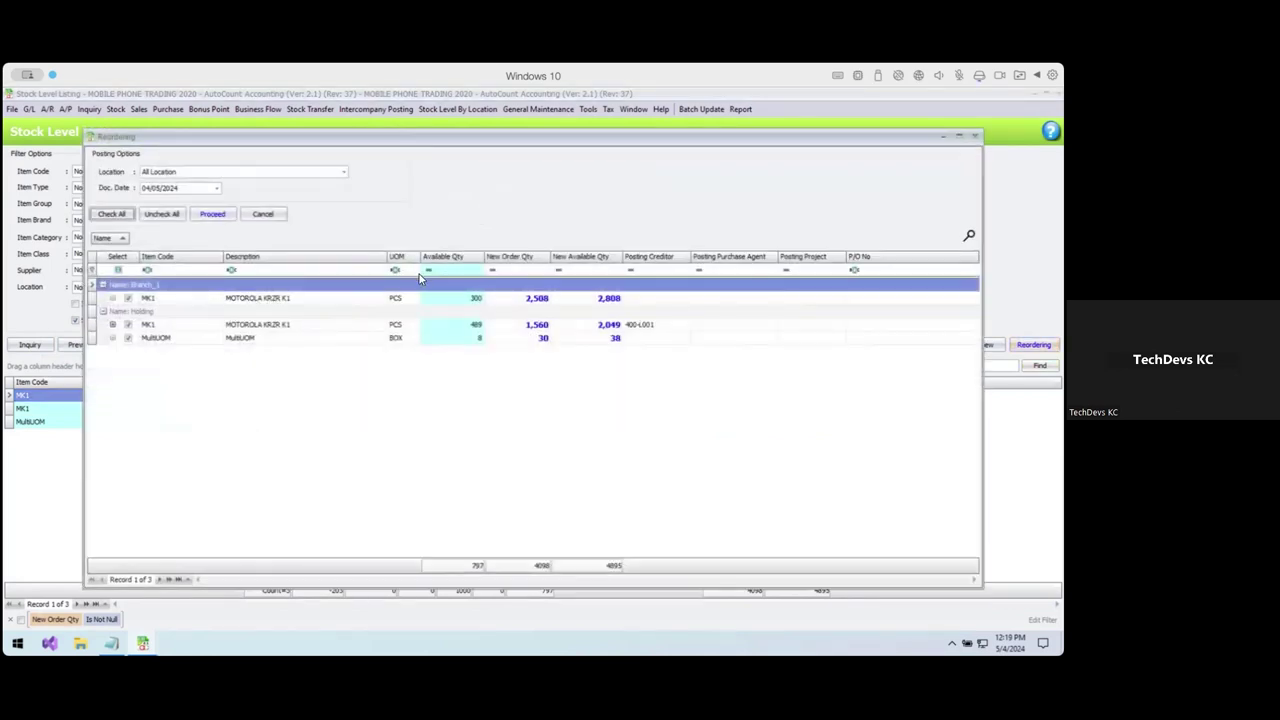
pyautogui.click(158, 286)
pyautogui.click(158, 309)
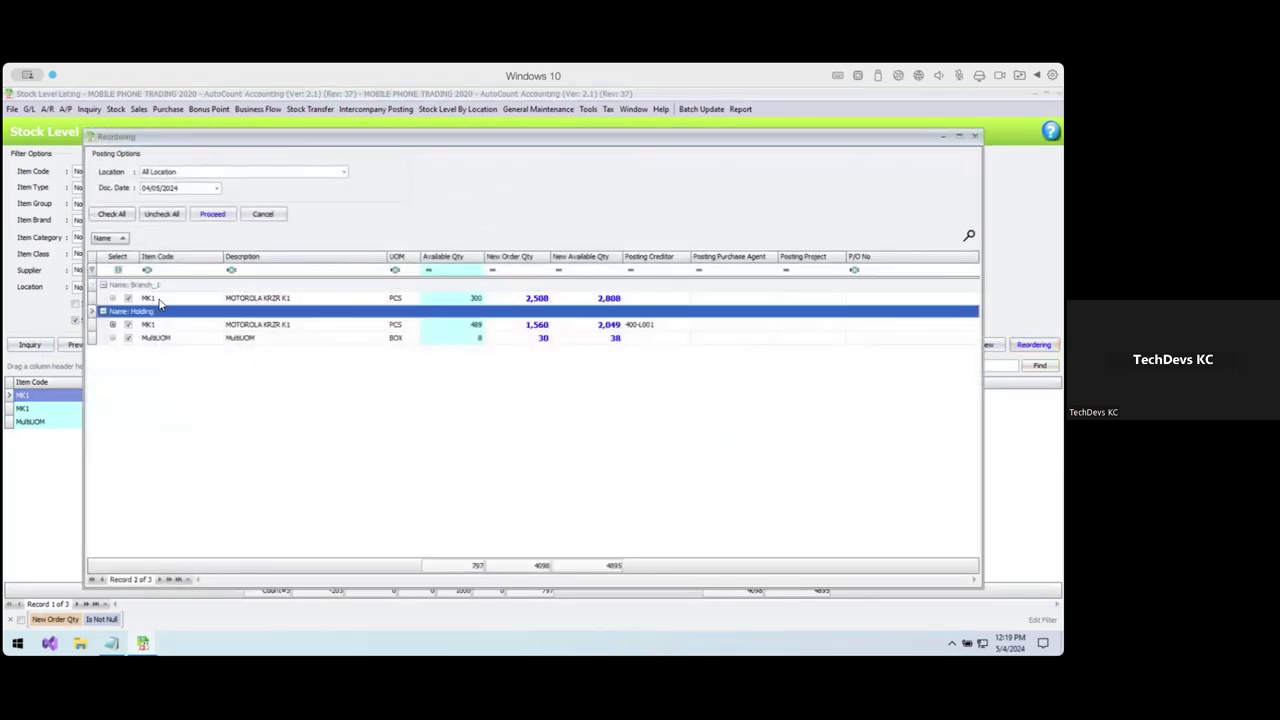
pyautogui.click(160, 288)
pyautogui.click(163, 311)
pyautogui.click(155, 287)
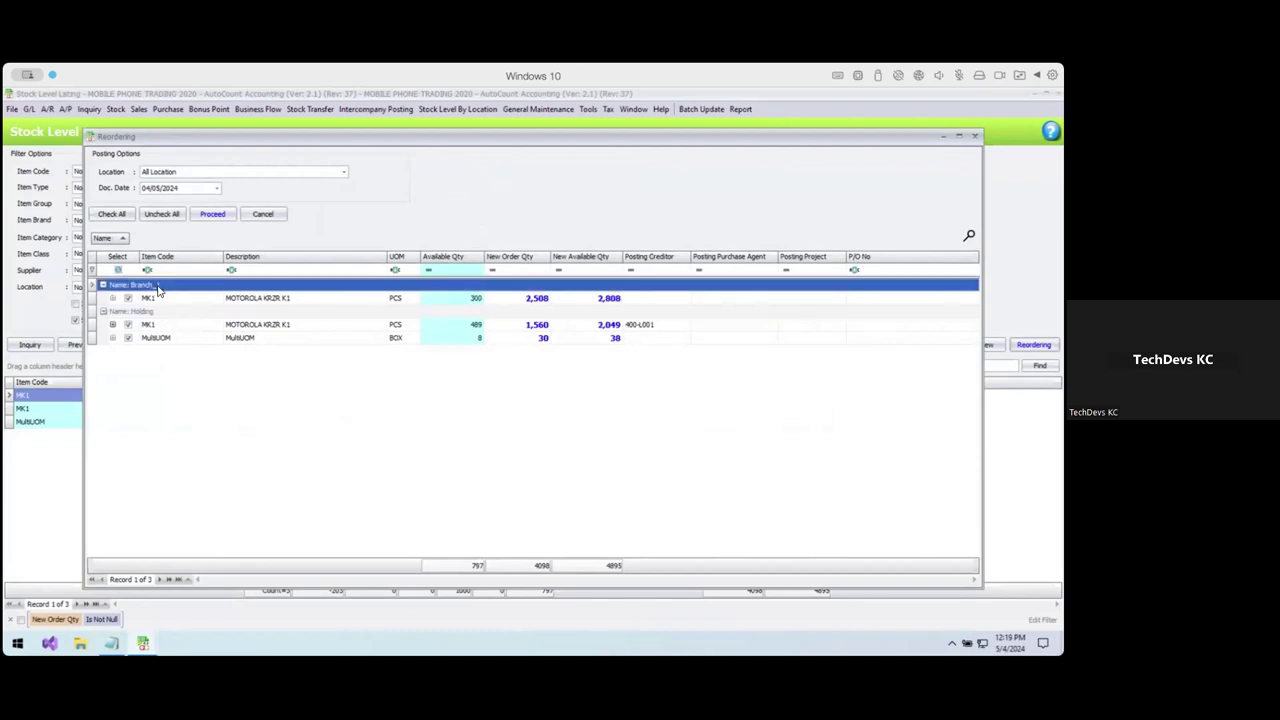
pyautogui.click(157, 311)
pyautogui.click(158, 288)
# Set the posting creditor of Branch_1's MK1 to DIGI SDN BHD.
pyautogui.click(529, 300)
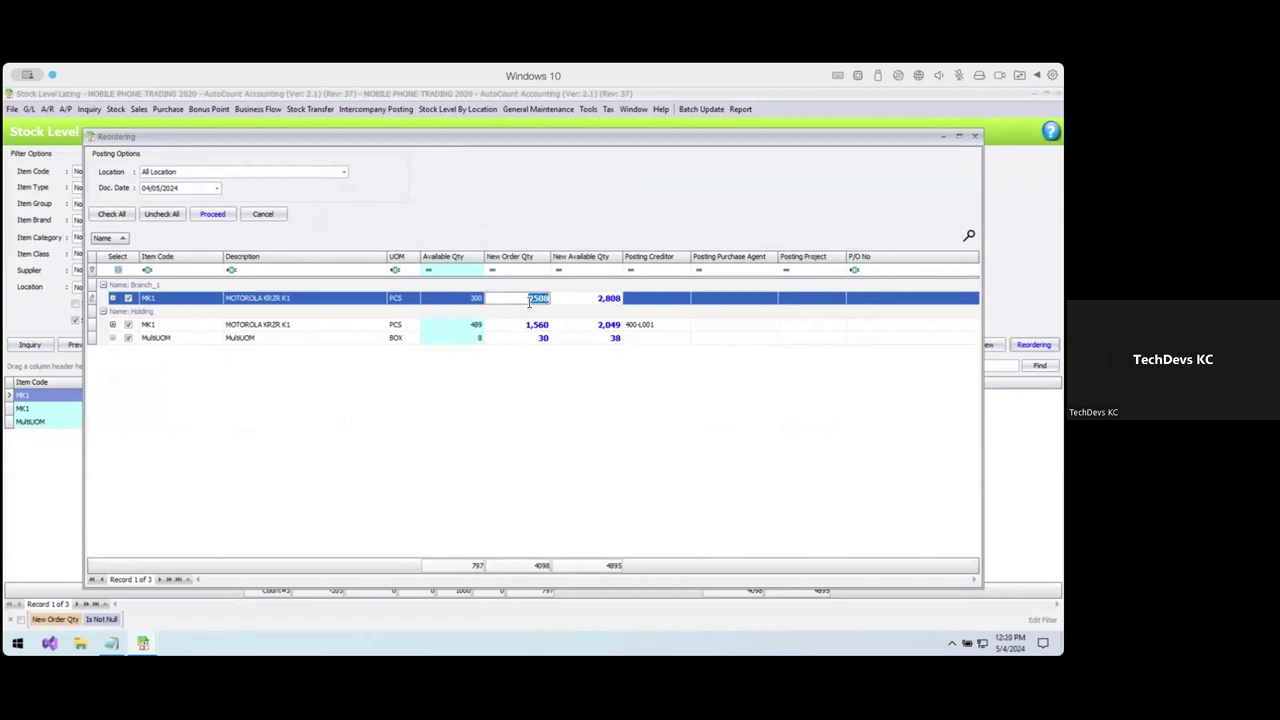
pyautogui.click(651, 300)
pyautogui.click(684, 298)
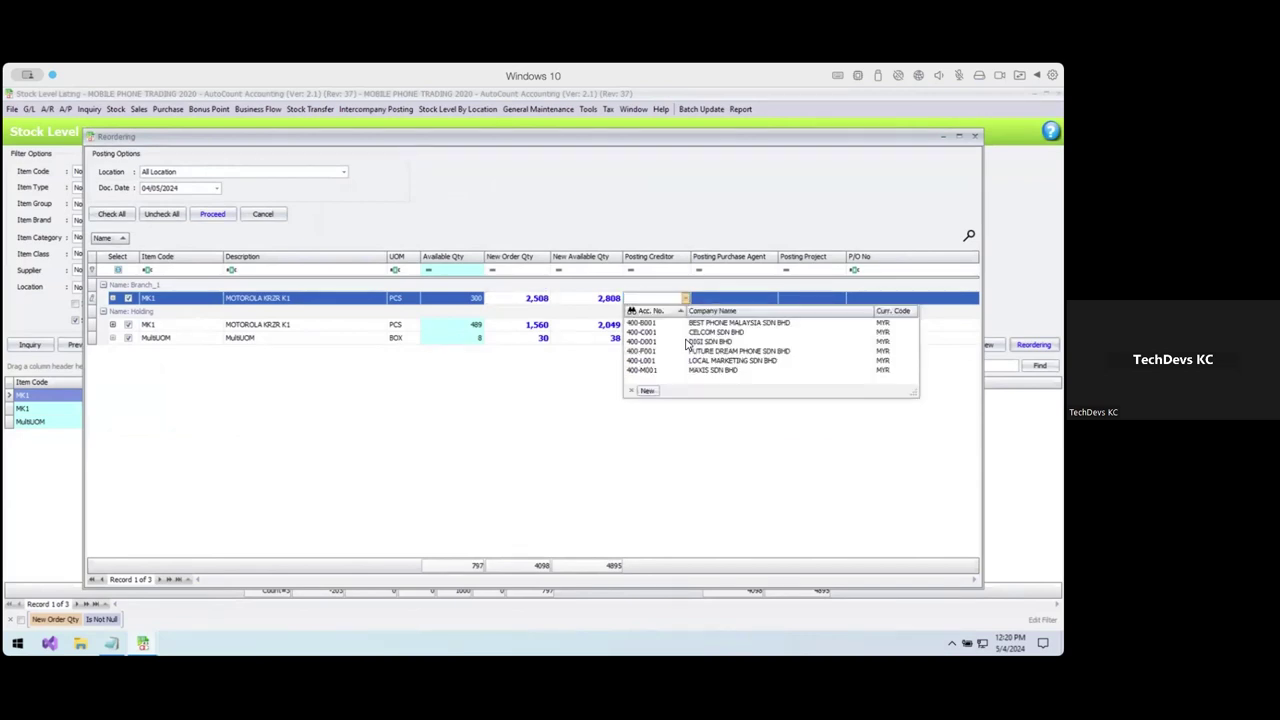
pyautogui.click(690, 341)
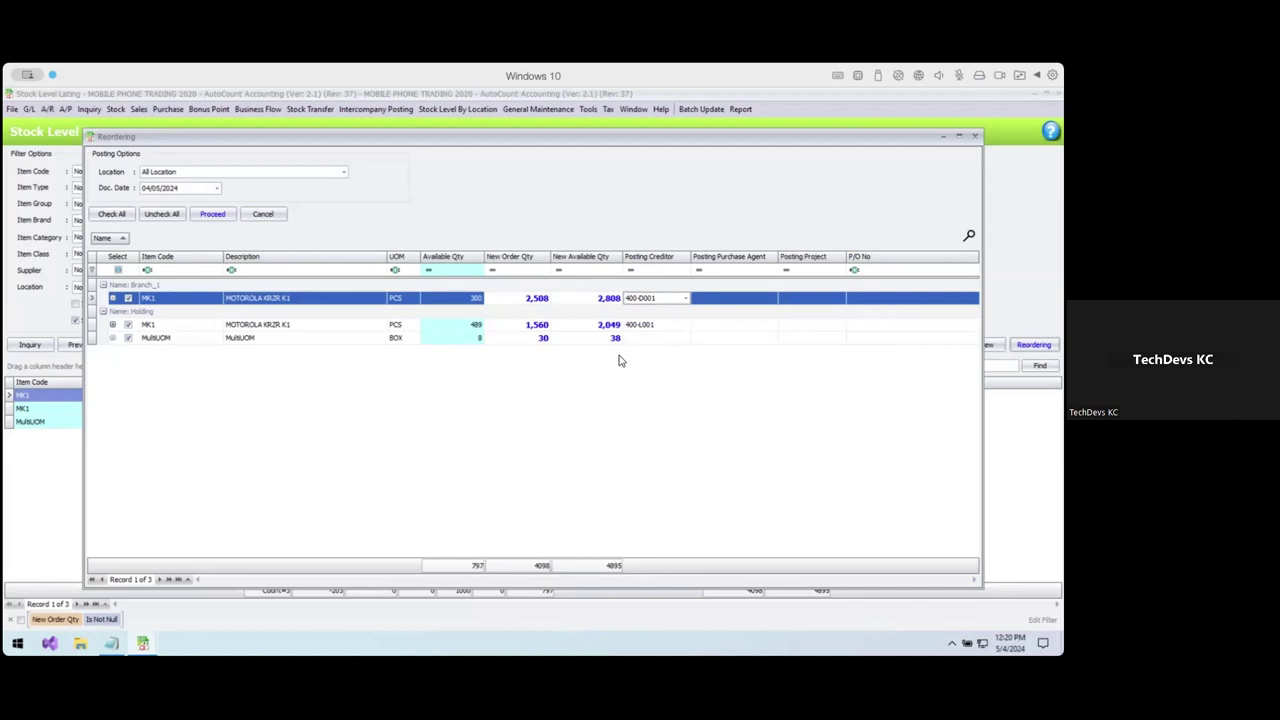
# Set the new order quantity of MK1 to 120 for both Branch_1 and Holding.
pyautogui.click(533, 300)
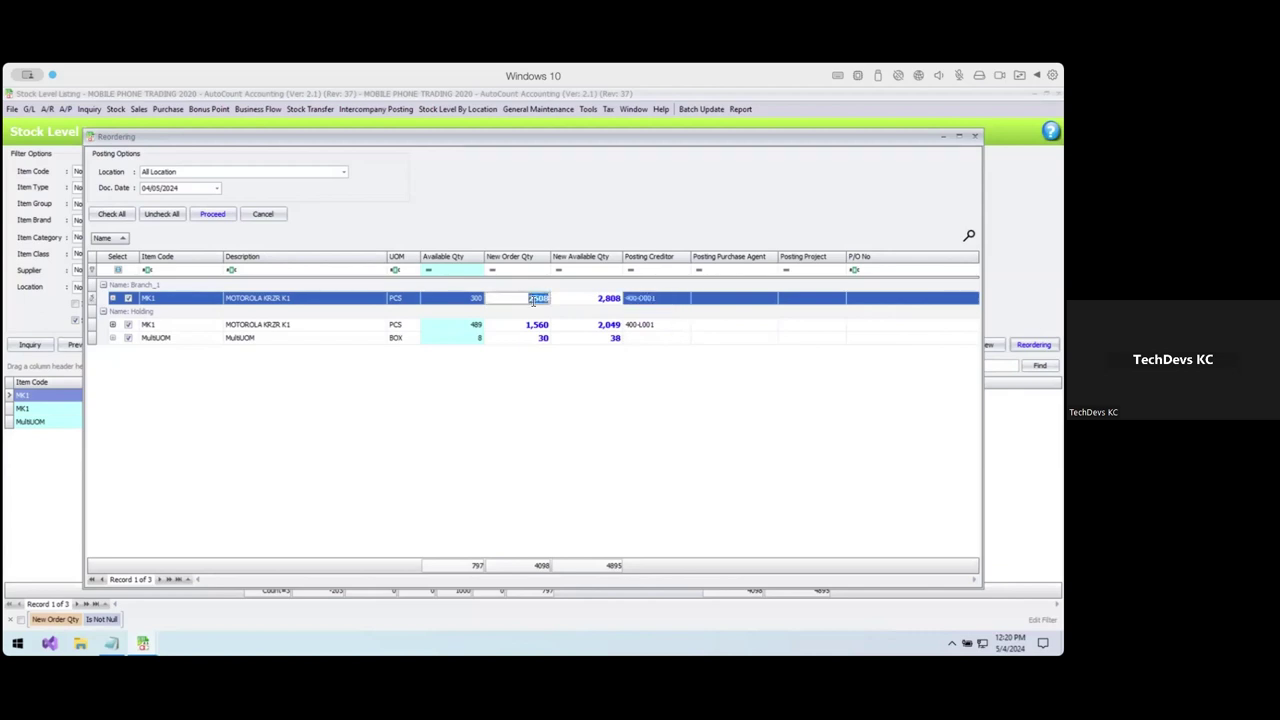
pyautogui.write('120')
pyautogui.press('Tab')
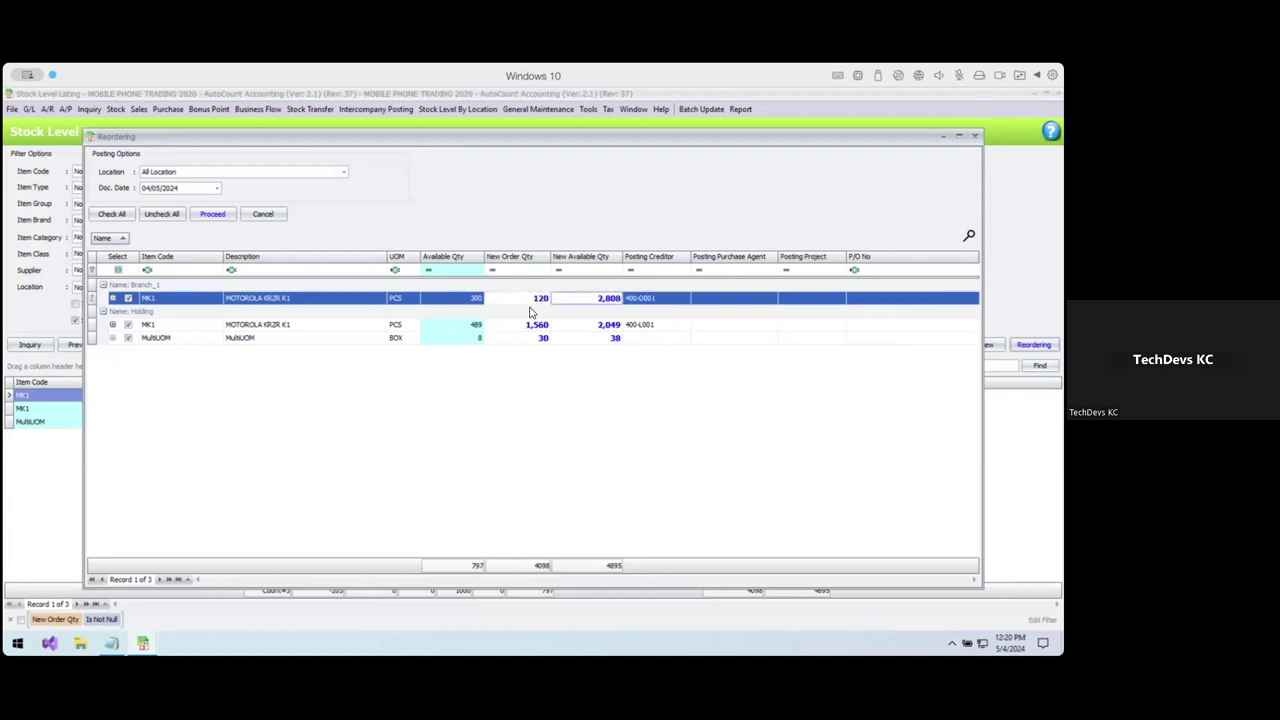
pyautogui.click(525, 325)
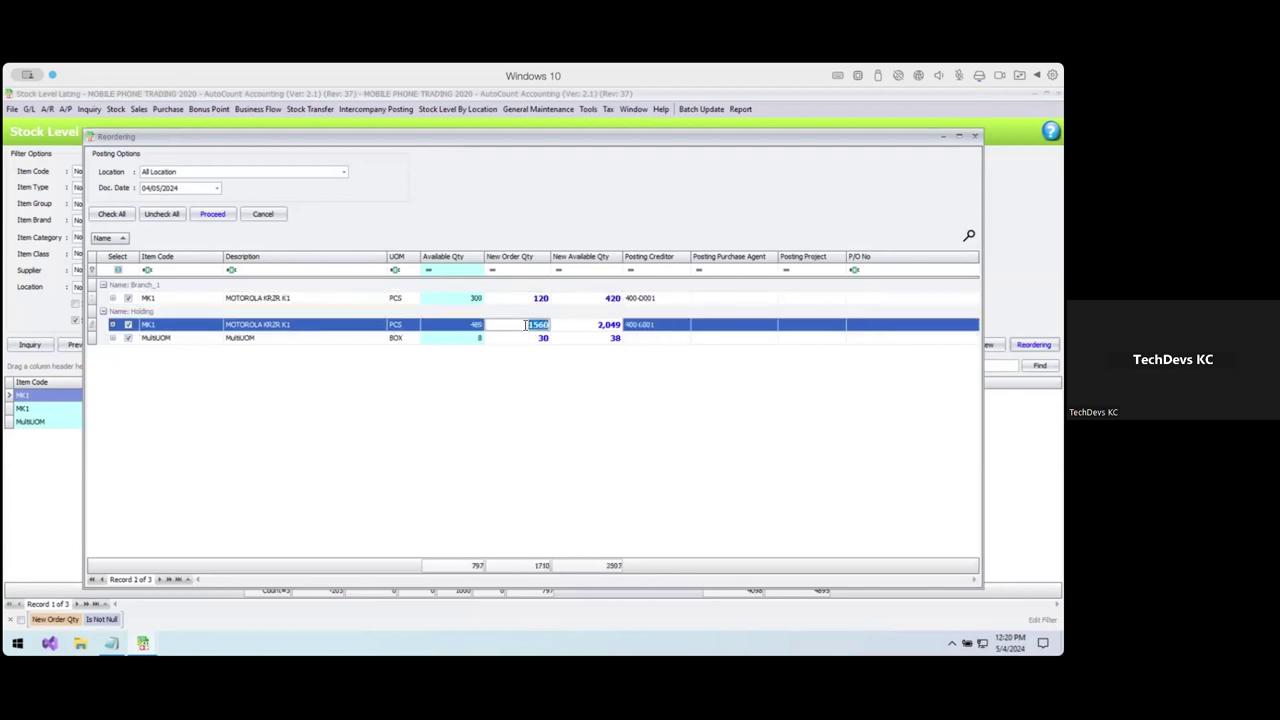
pyautogui.write('120')
pyautogui.press('Return')
# Expand Holding's MK1, examine the document number, quantity and price of its last purchases, and collapse it again.
pyautogui.click(112, 325)
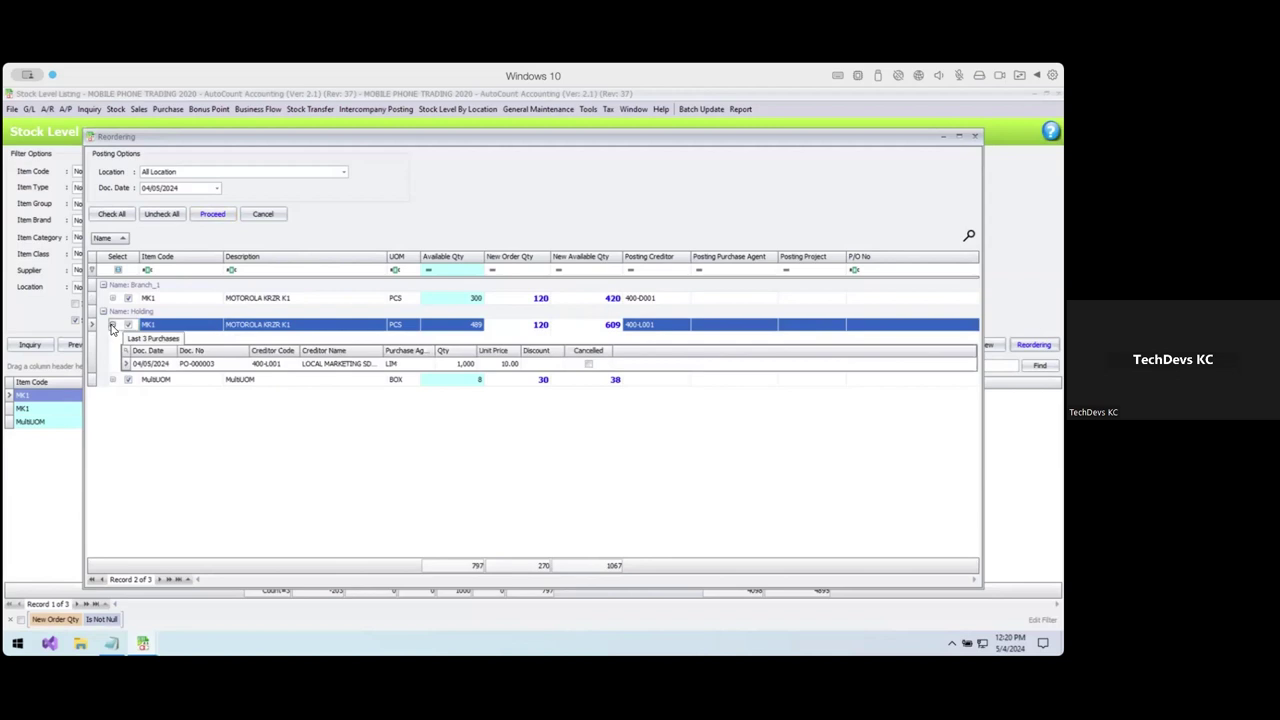
pyautogui.click(198, 364)
pyautogui.click(463, 363)
pyautogui.click(543, 364)
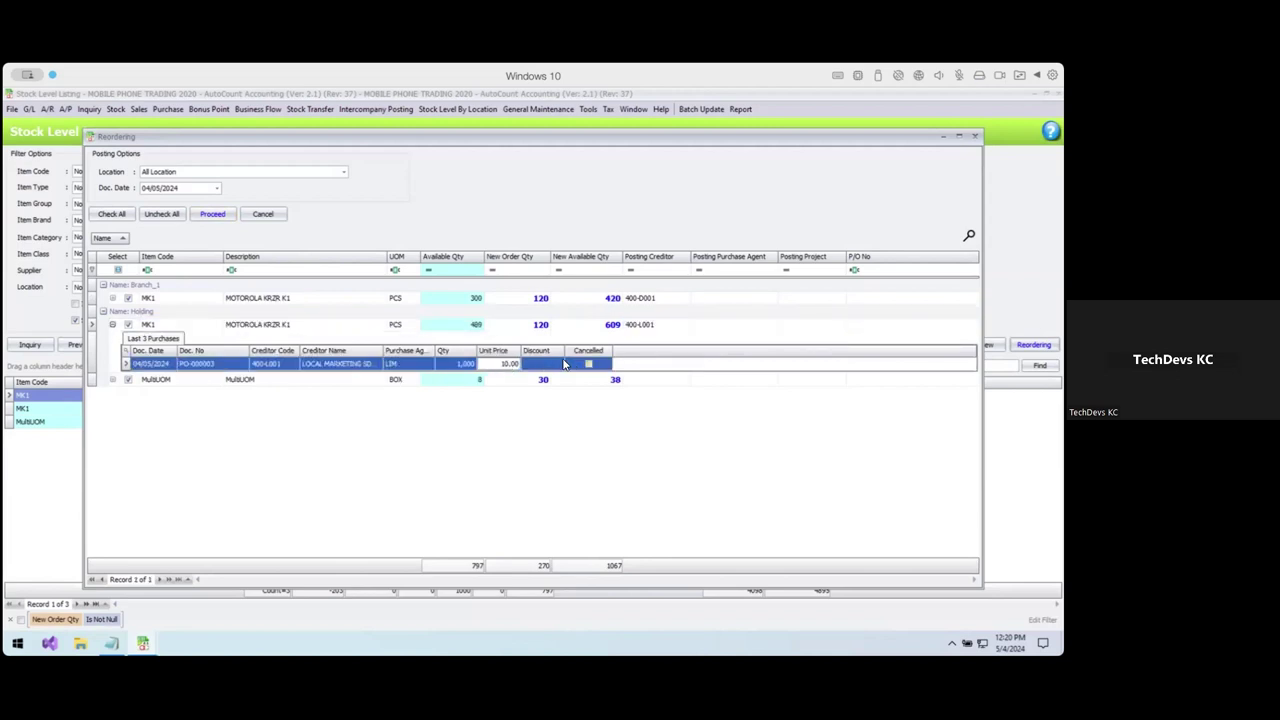
pyautogui.click(112, 325)
# Compare the Branch_1 and Holding groups in the reordering list with their adjusted order quantities.
pyautogui.click(142, 289)
pyautogui.click(159, 311)
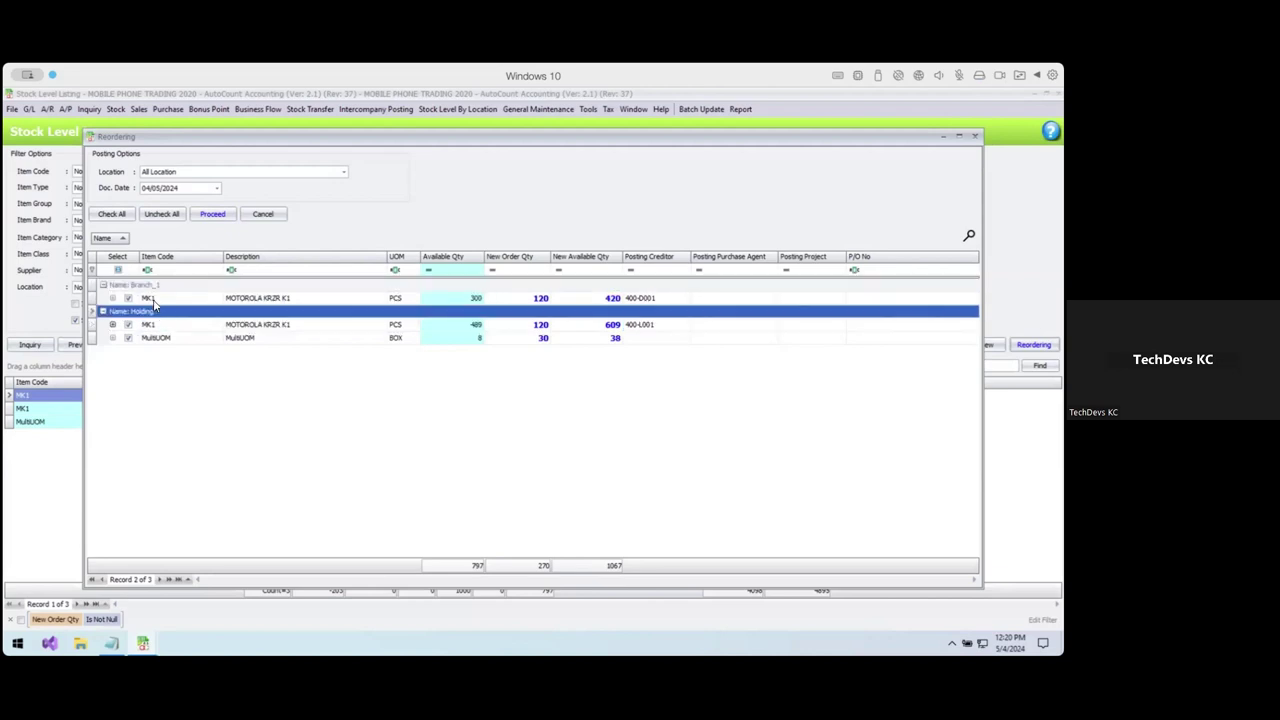
pyautogui.click(154, 287)
pyautogui.click(157, 312)
pyautogui.click(156, 287)
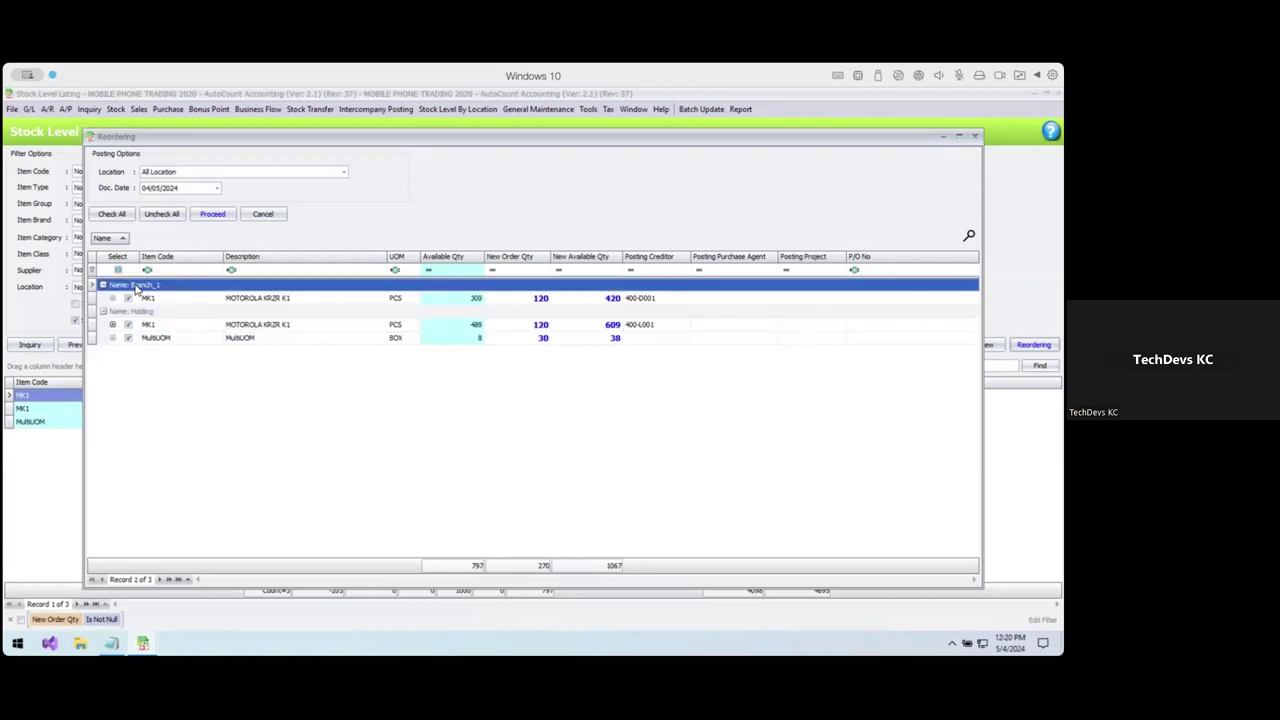
pyautogui.click(148, 313)
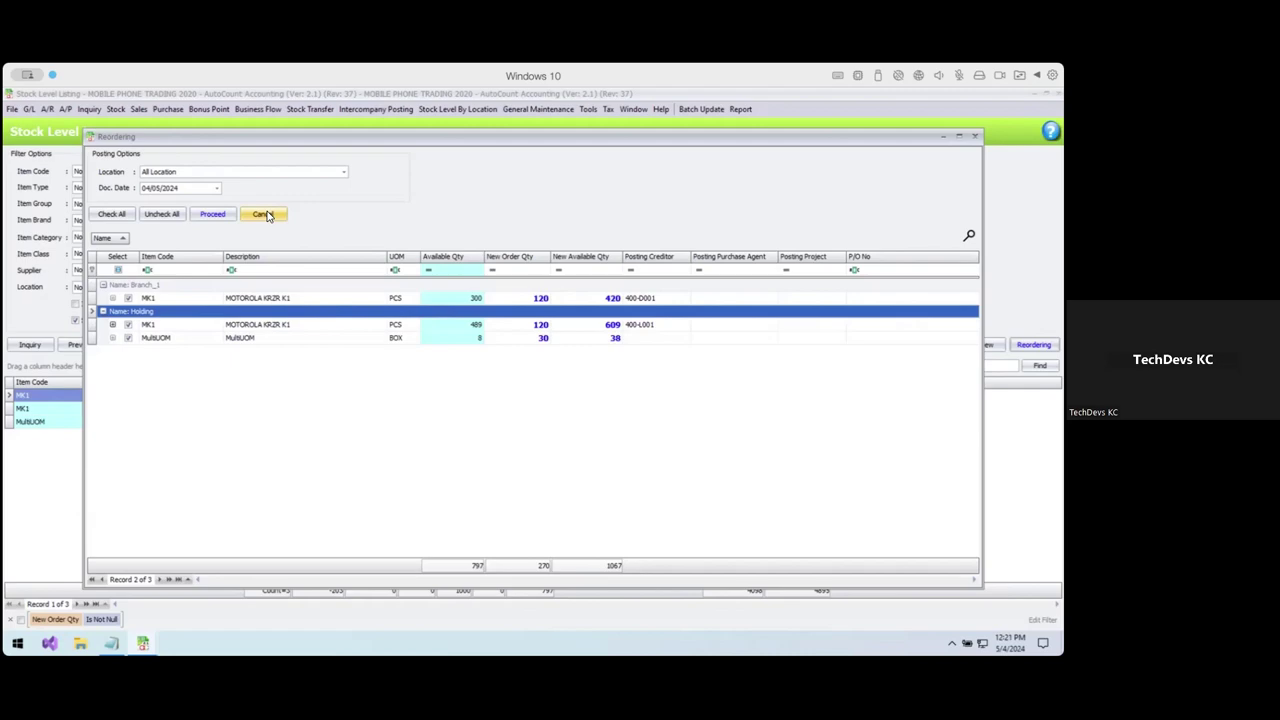
# Cancel the reordering, leave the Stock Level Listing and open the Stock Level Location maintenance.
pyautogui.click(264, 214)
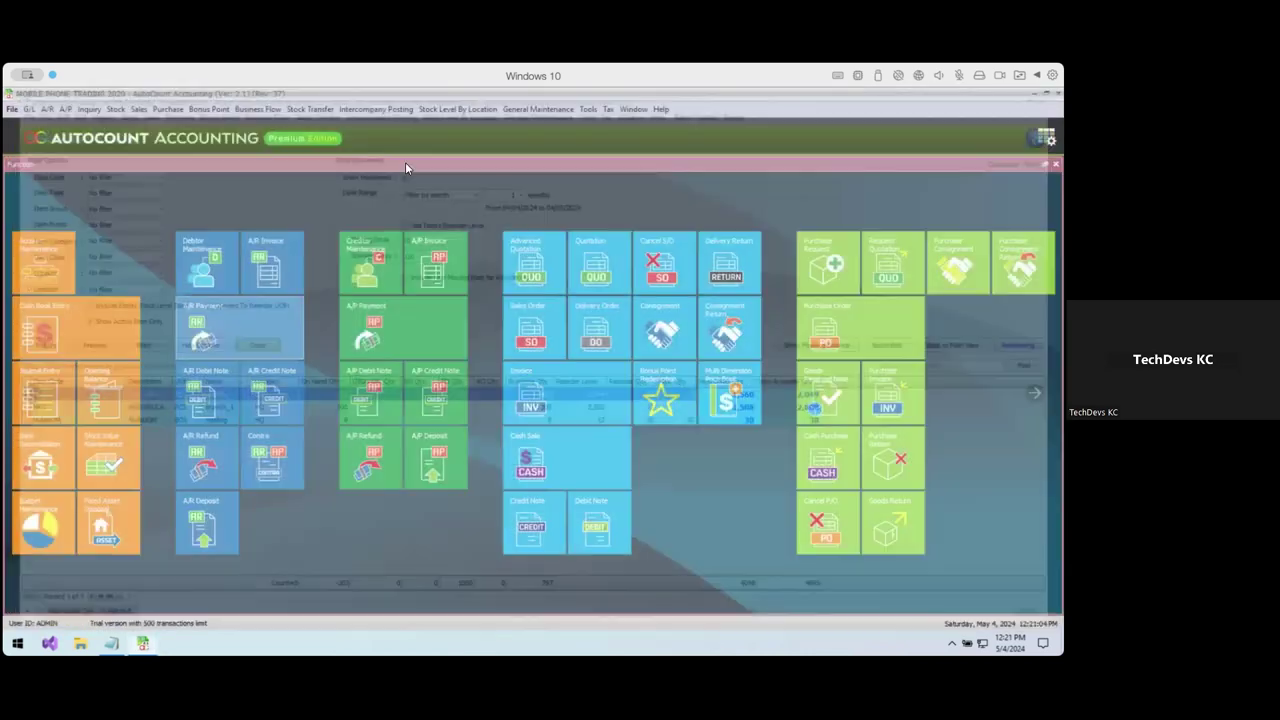
pyautogui.click(375, 109)
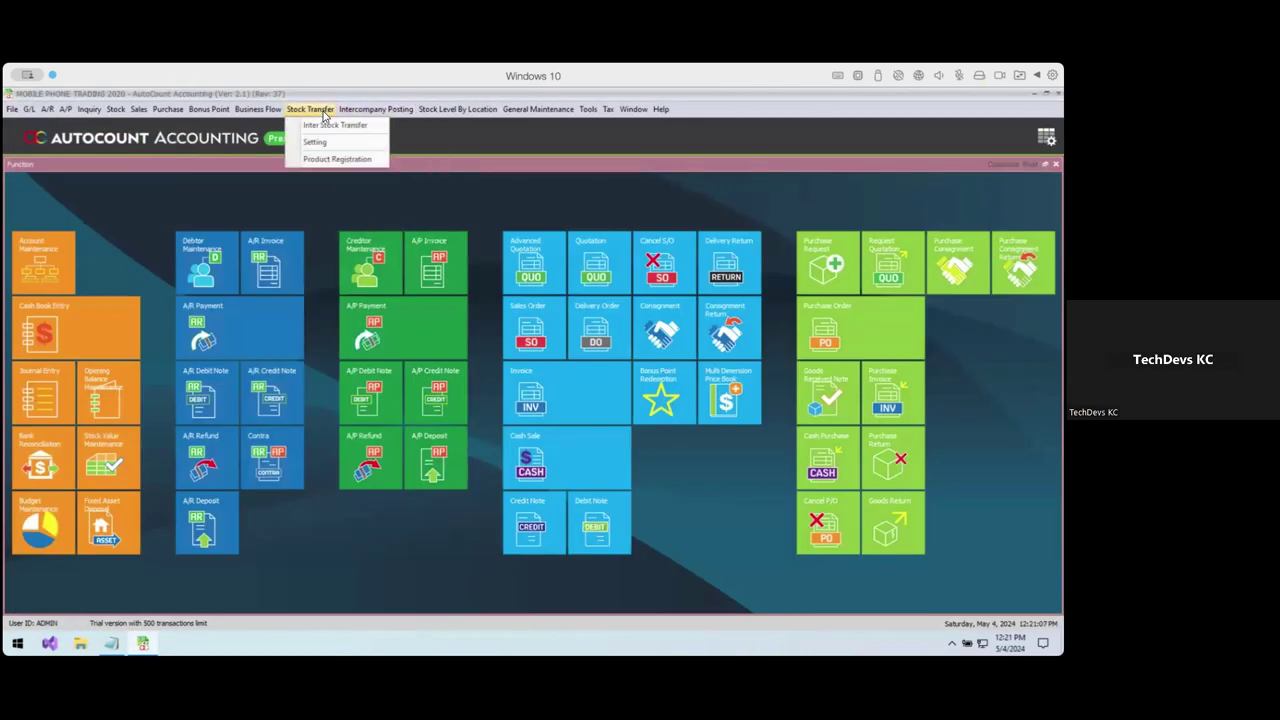
pyautogui.click(468, 142)
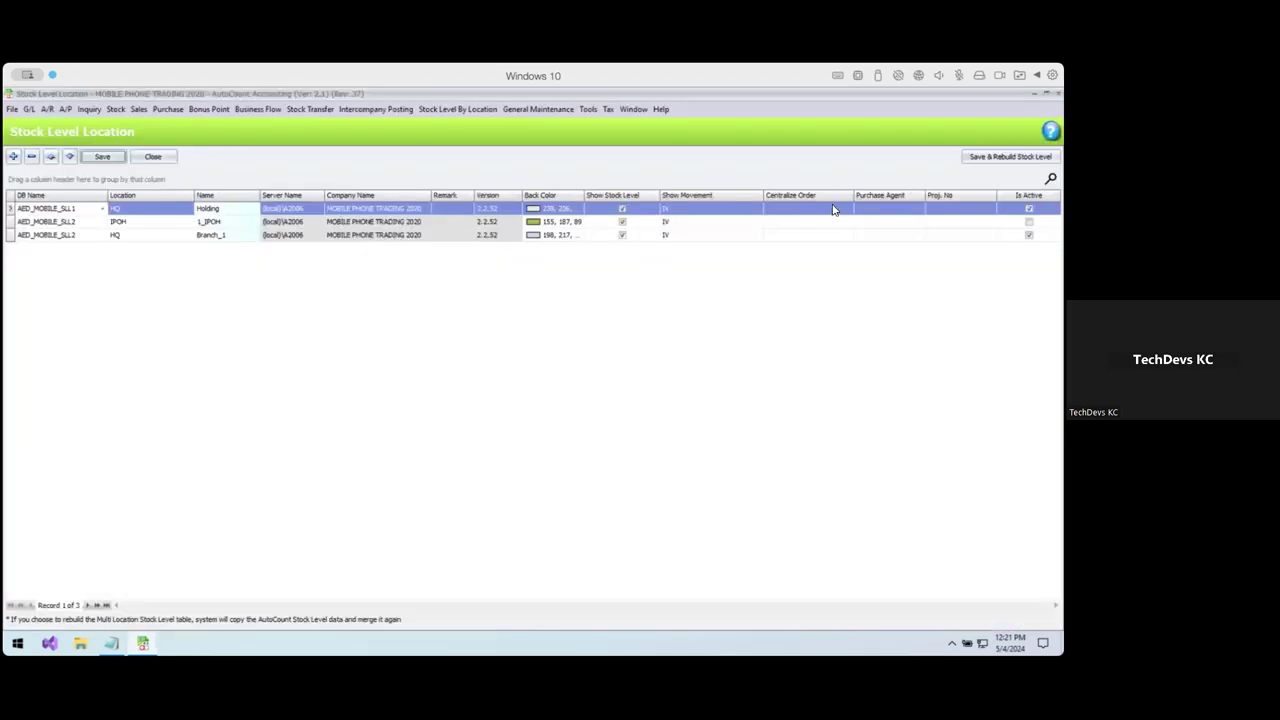
# Select Holding and Branch_1 as the centralize order locations of the Holding row and save the stock level locations.
pyautogui.click(825, 212)
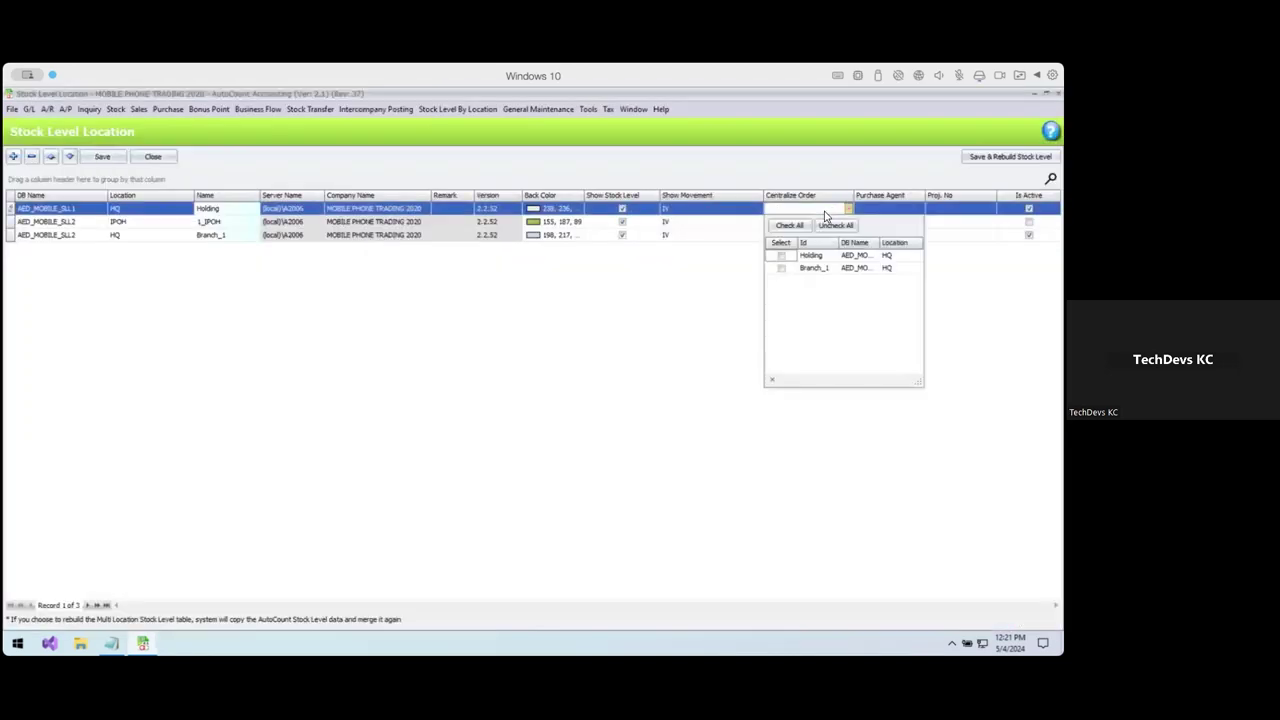
pyautogui.click(783, 257)
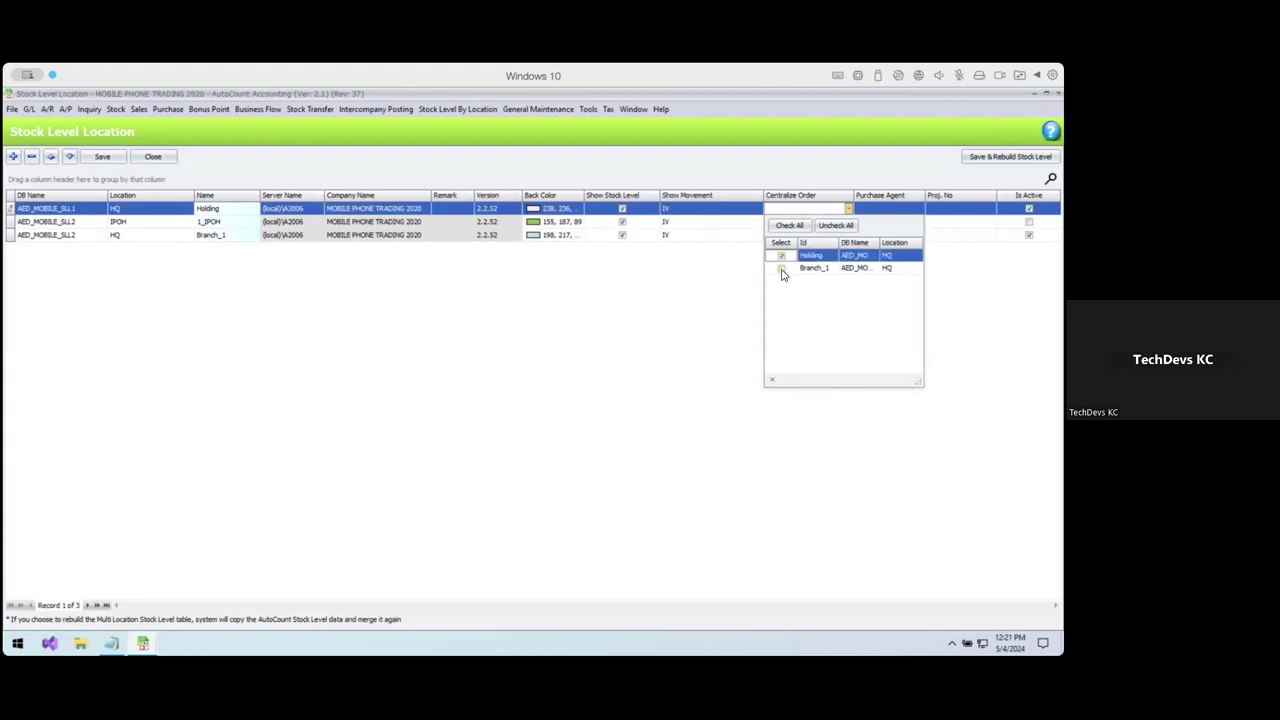
pyautogui.click(783, 270)
pyautogui.click(660, 303)
pyautogui.click(102, 156)
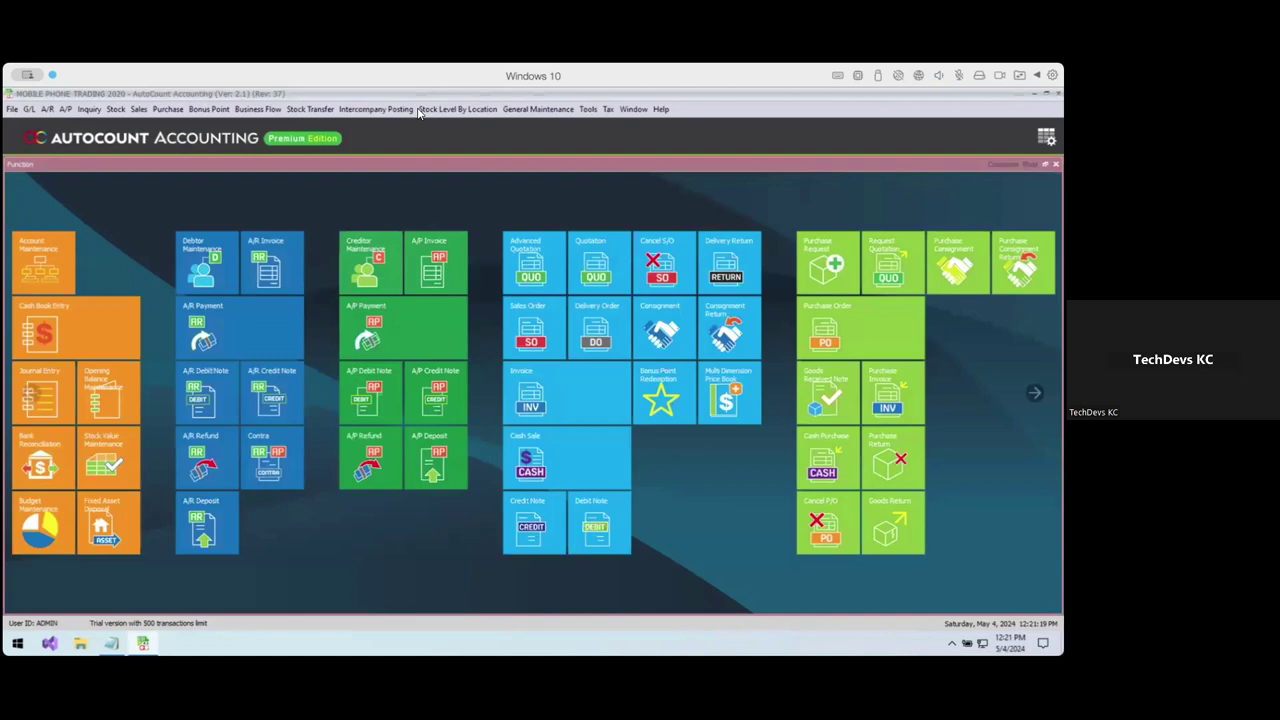
# Run the inquiry in the Stock Level Listing and open the reordering list to examine the orders grouped under Holding.
pyautogui.click(457, 109)
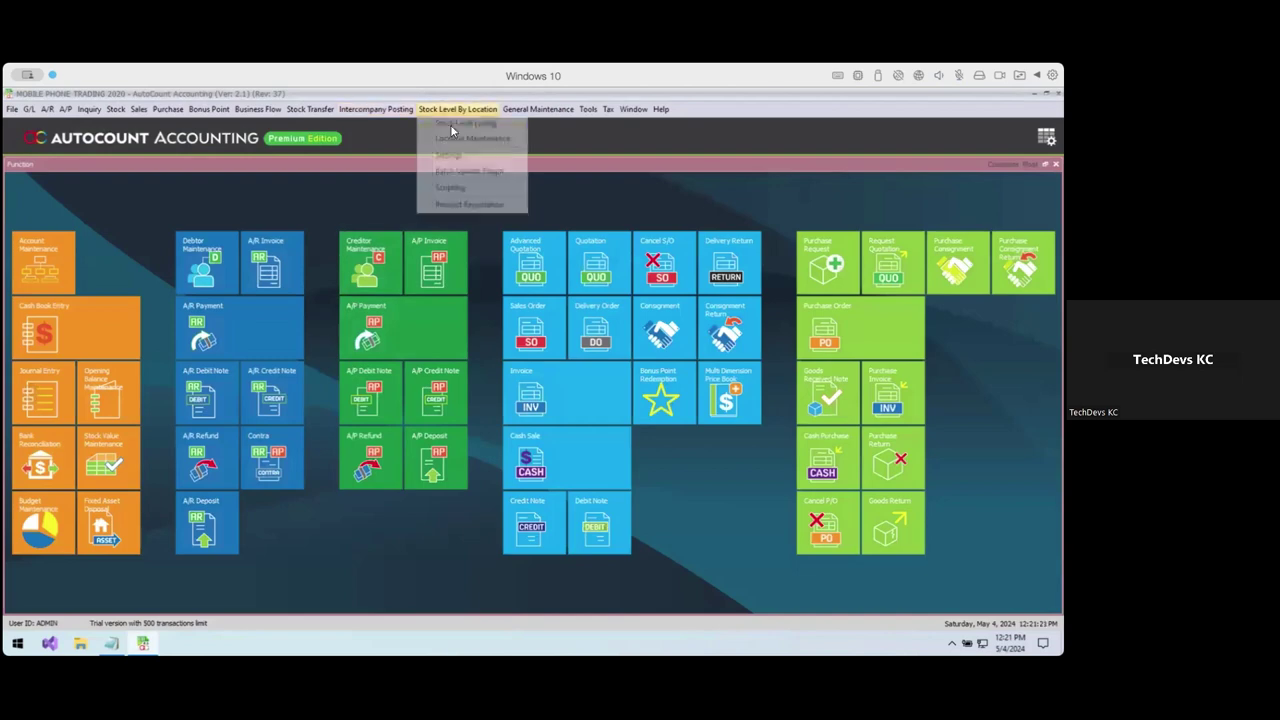
pyautogui.click(457, 128)
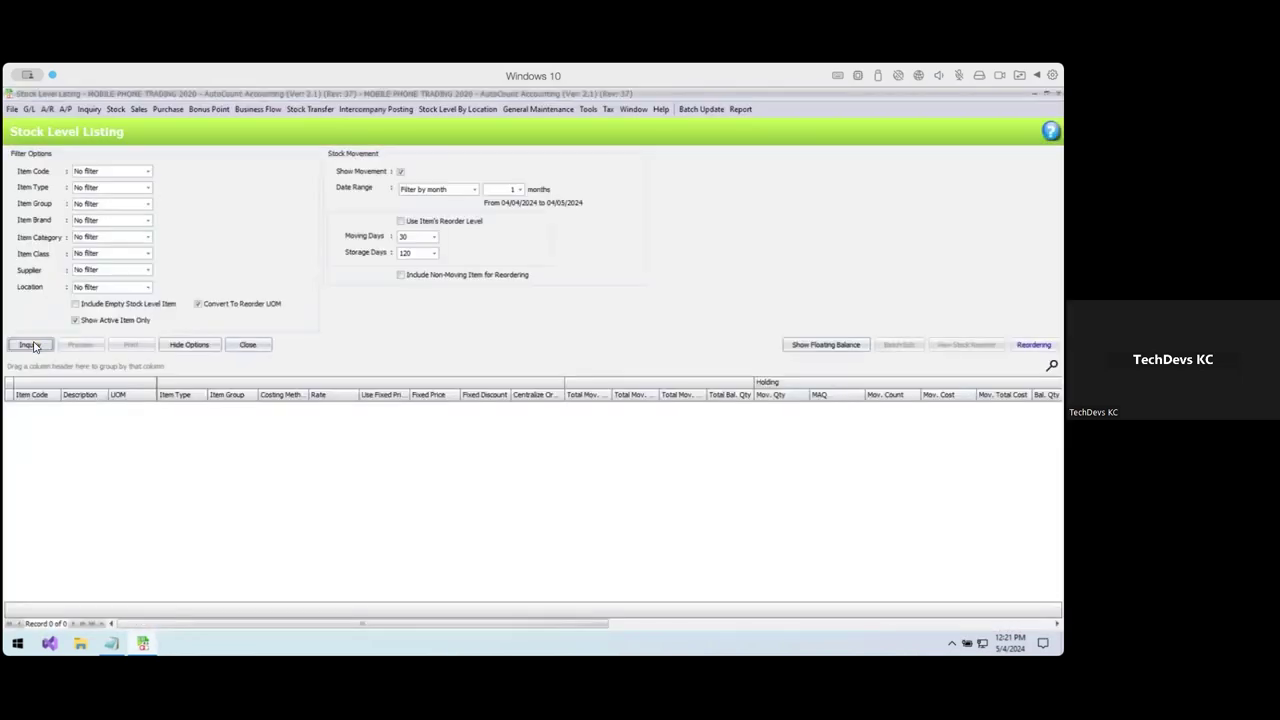
pyautogui.click(30, 344)
pyautogui.click(1033, 344)
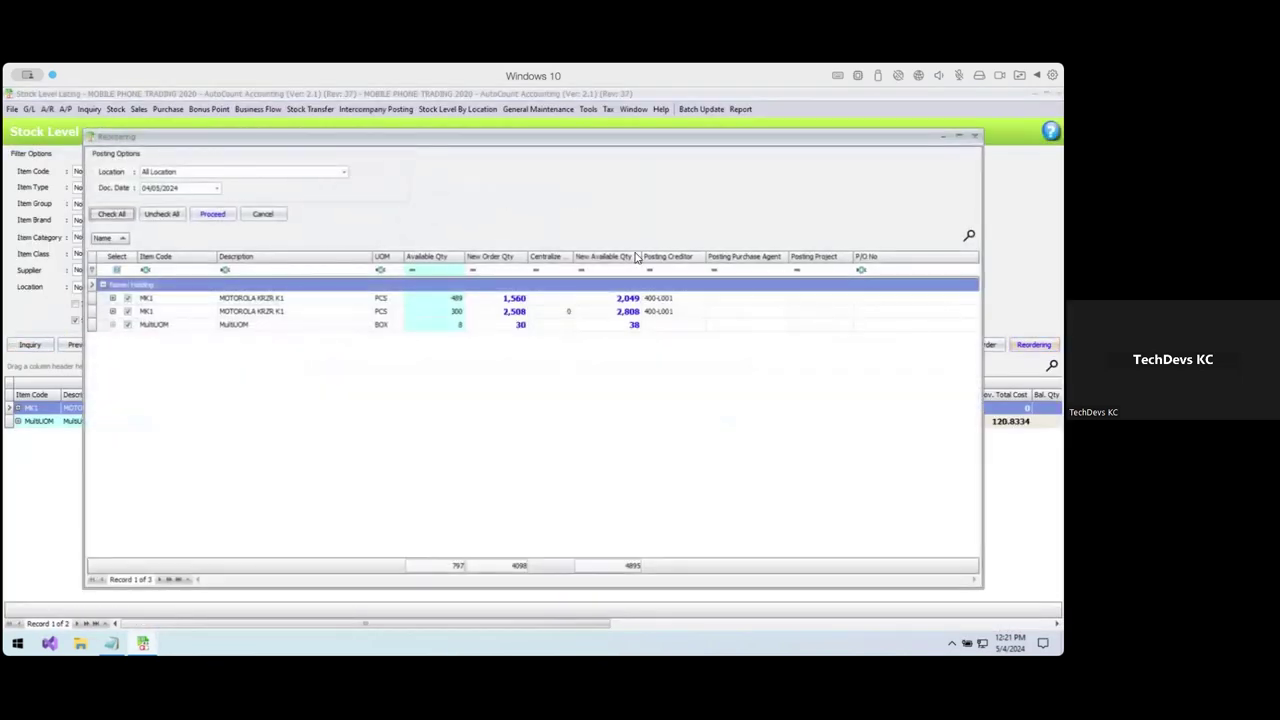
pyautogui.click(146, 288)
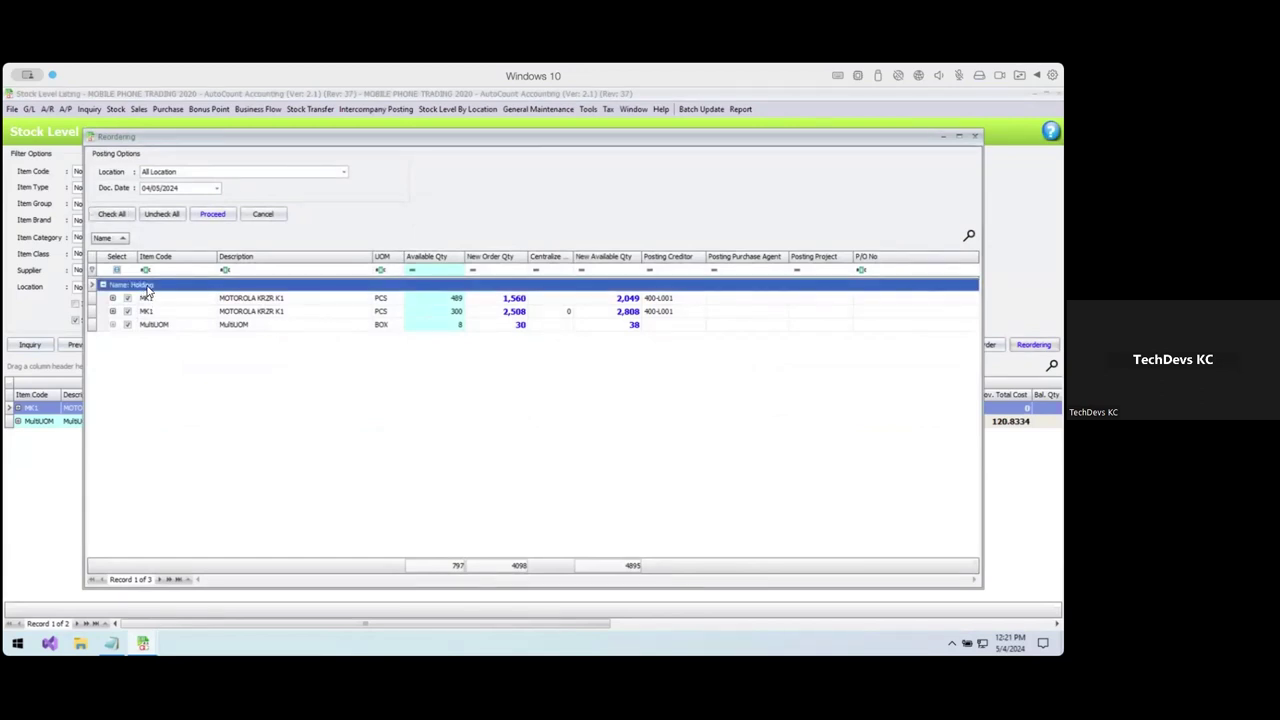
# Try giving Holding's MultiUOM the same posting creditor as the MK1 lines and cancel the reordering.
pyautogui.click(695, 313)
pyautogui.click(701, 312)
pyautogui.click(702, 312)
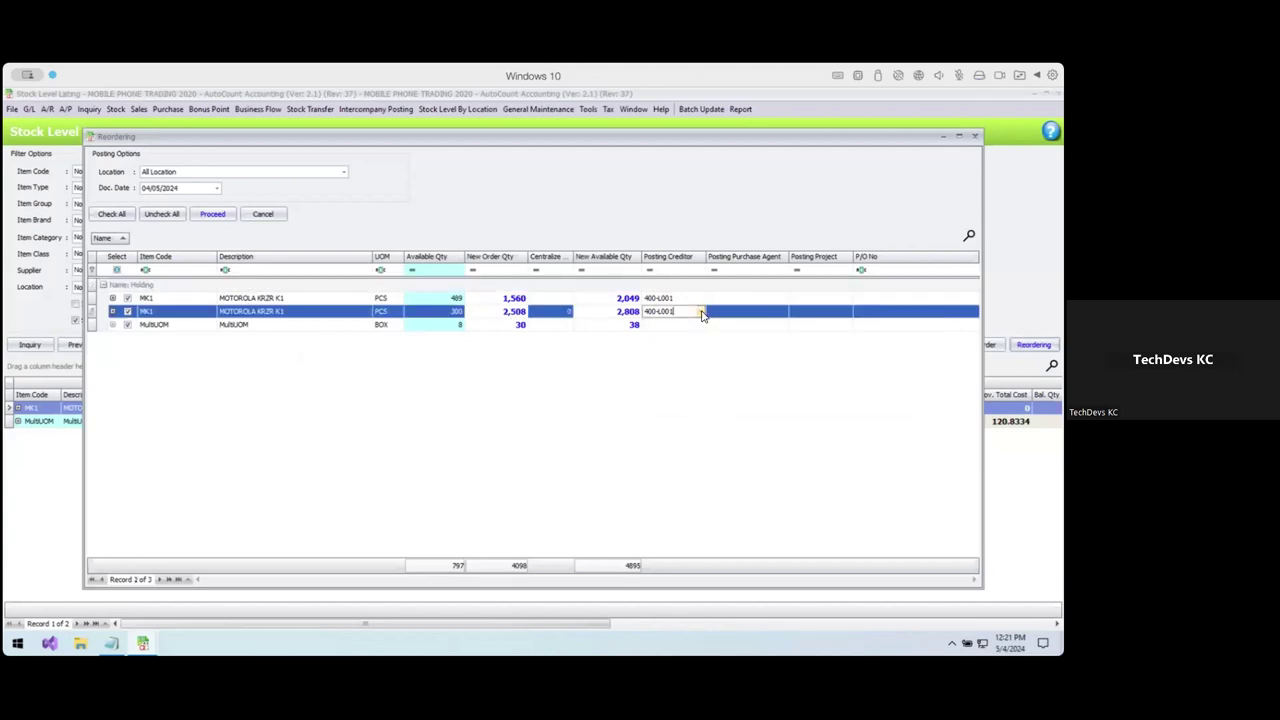
pyautogui.click(700, 326)
pyautogui.click(700, 326)
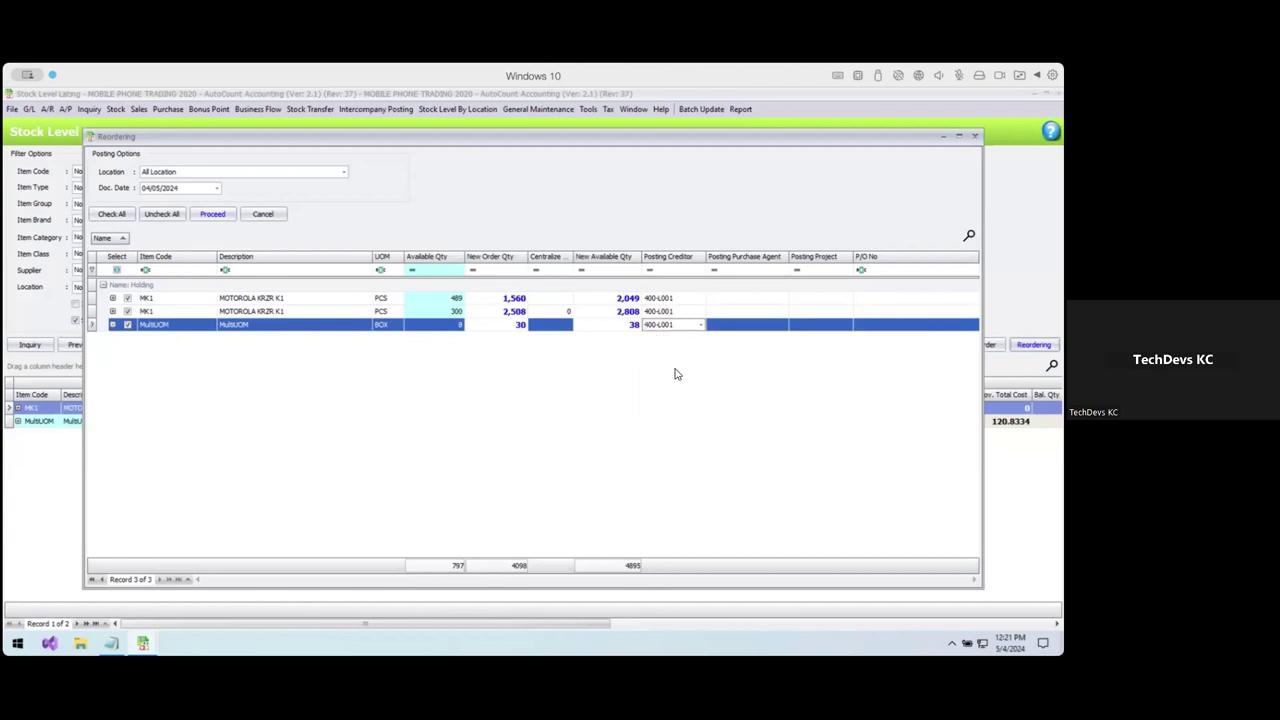
pyautogui.click(700, 326)
pyautogui.click(682, 368)
pyautogui.click(262, 215)
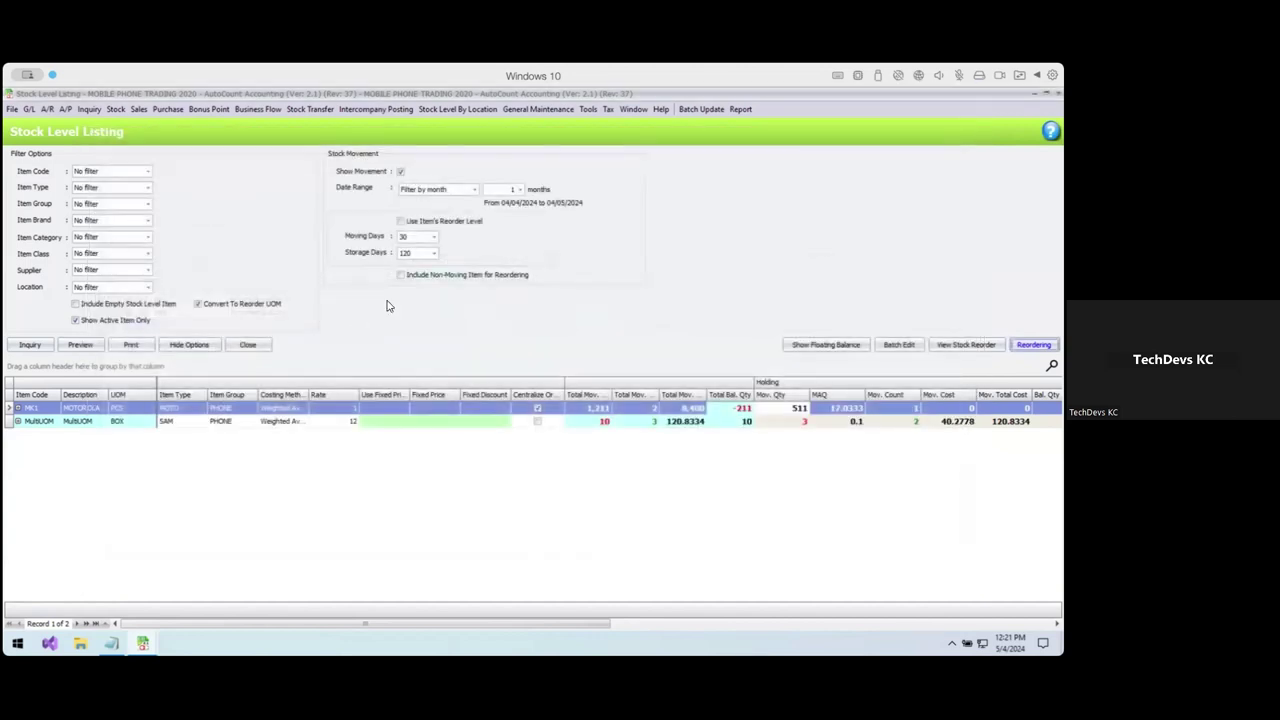
# Enable Use Item's Reorder Level, rerun the stock level inquiry and examine Holding's reorder level column.
pyautogui.click(426, 224)
pyautogui.click(426, 225)
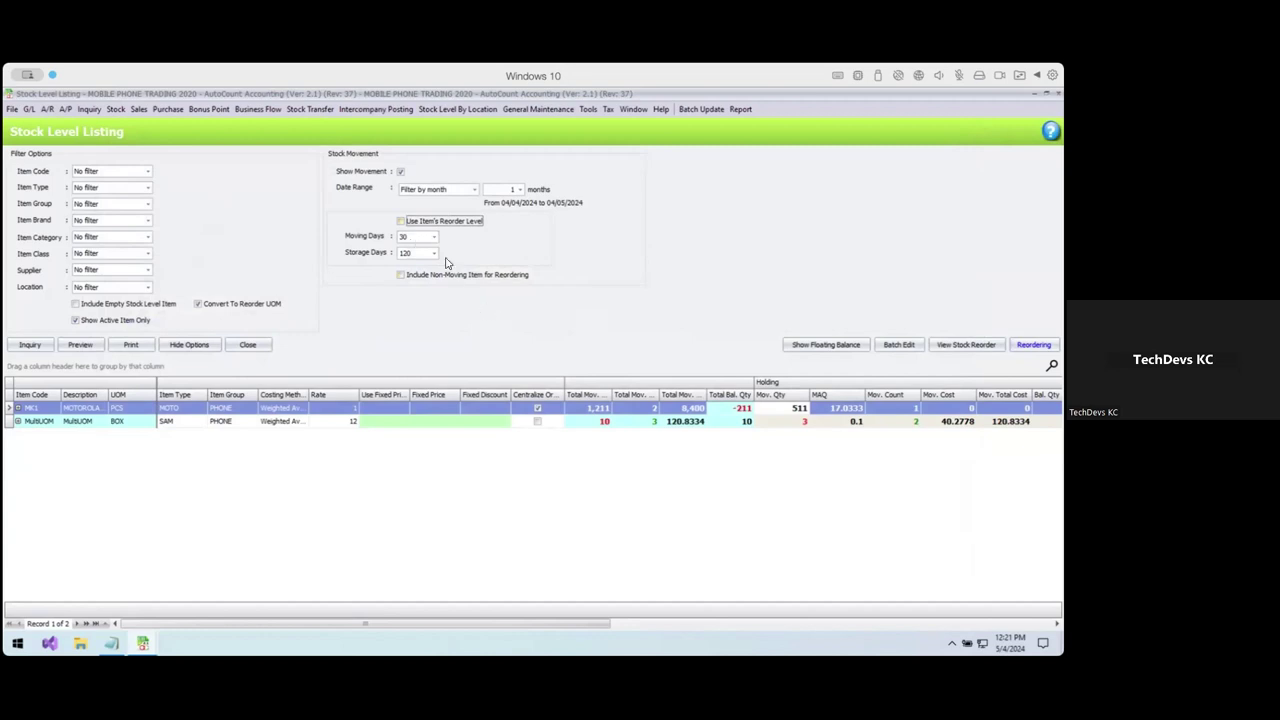
pyautogui.click(432, 224)
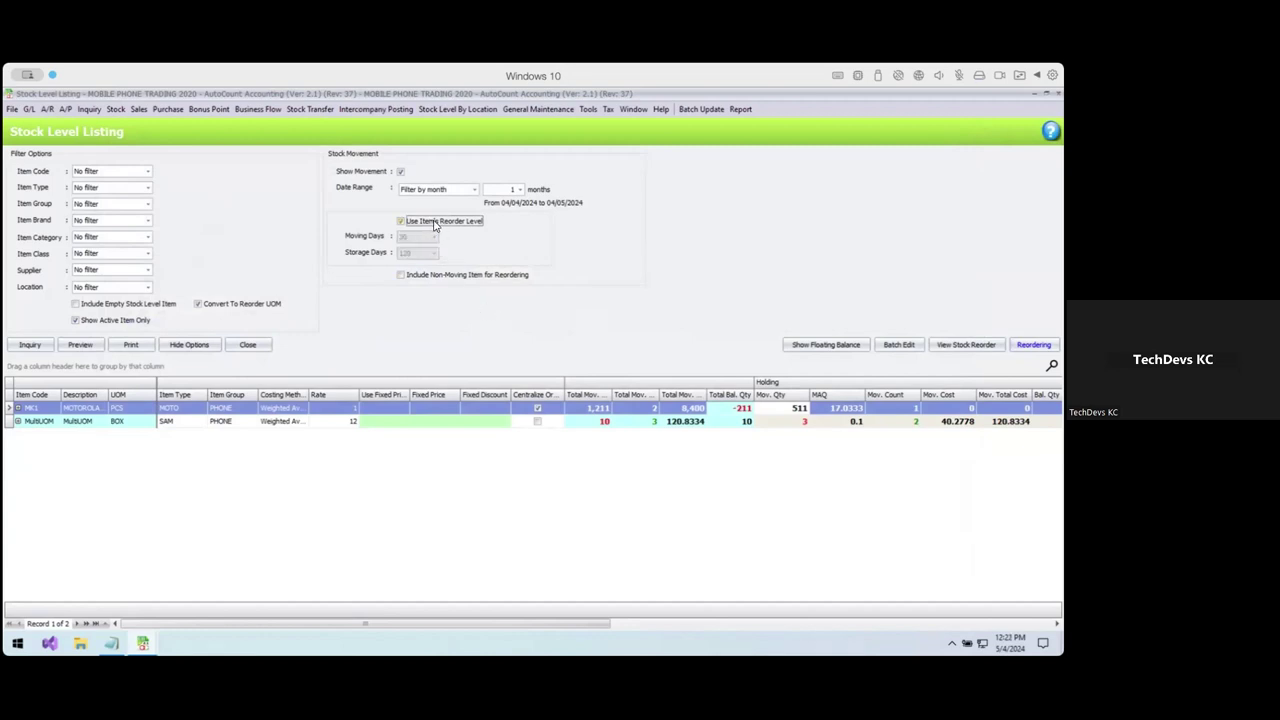
pyautogui.click(30, 344)
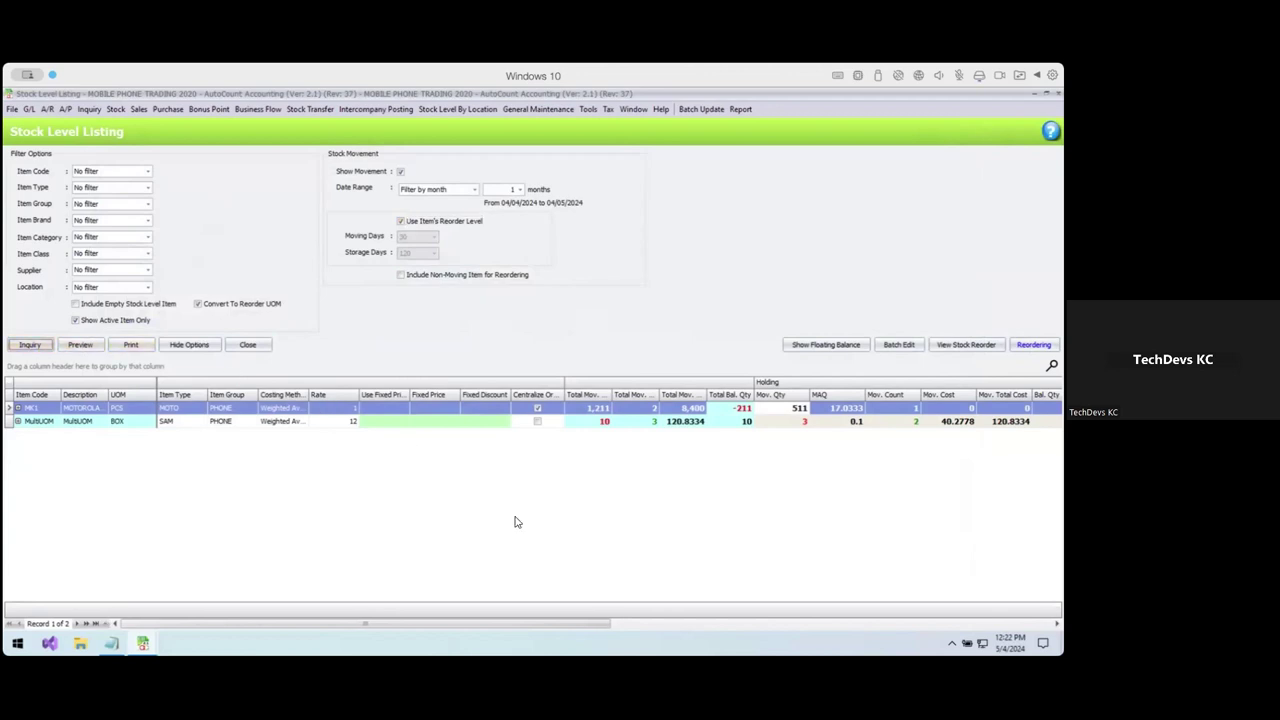
pyautogui.moveTo(522, 624); pyautogui.dragTo(612, 624)
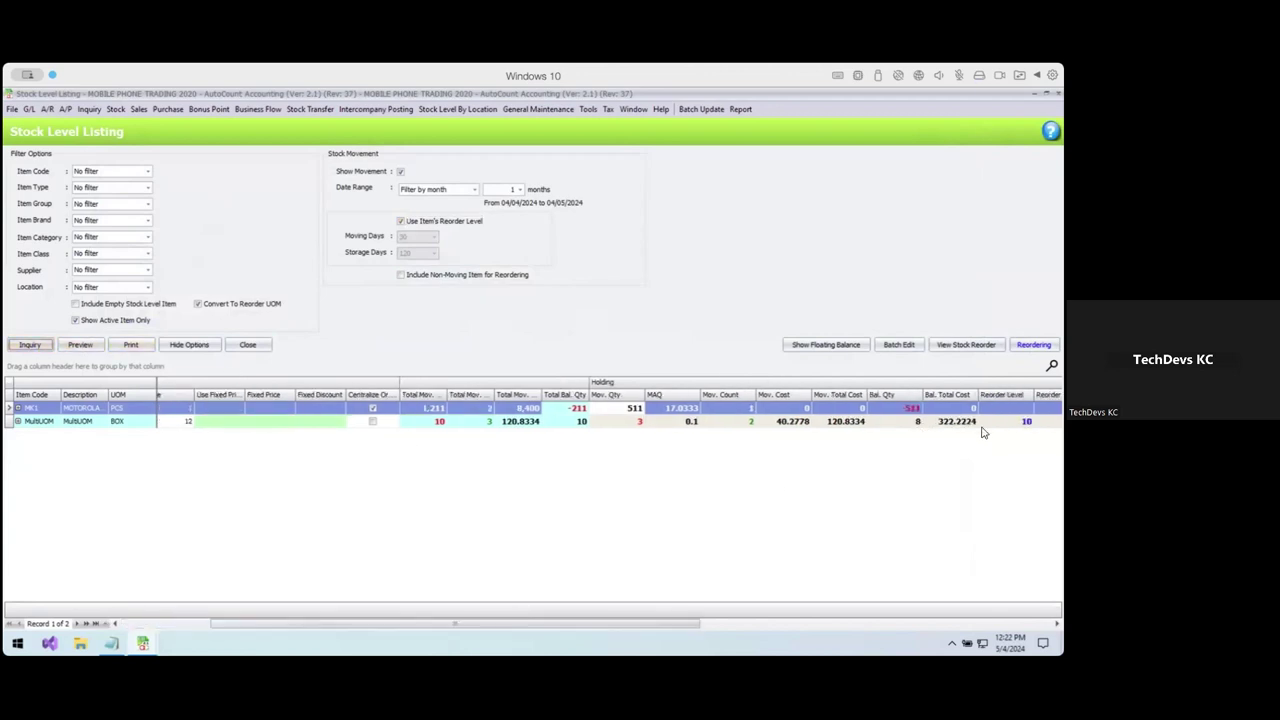
# Disable Use Item's Reorder Level and try to post Holding's MultiUOM reorder without a posting creditor.
pyautogui.click(416, 222)
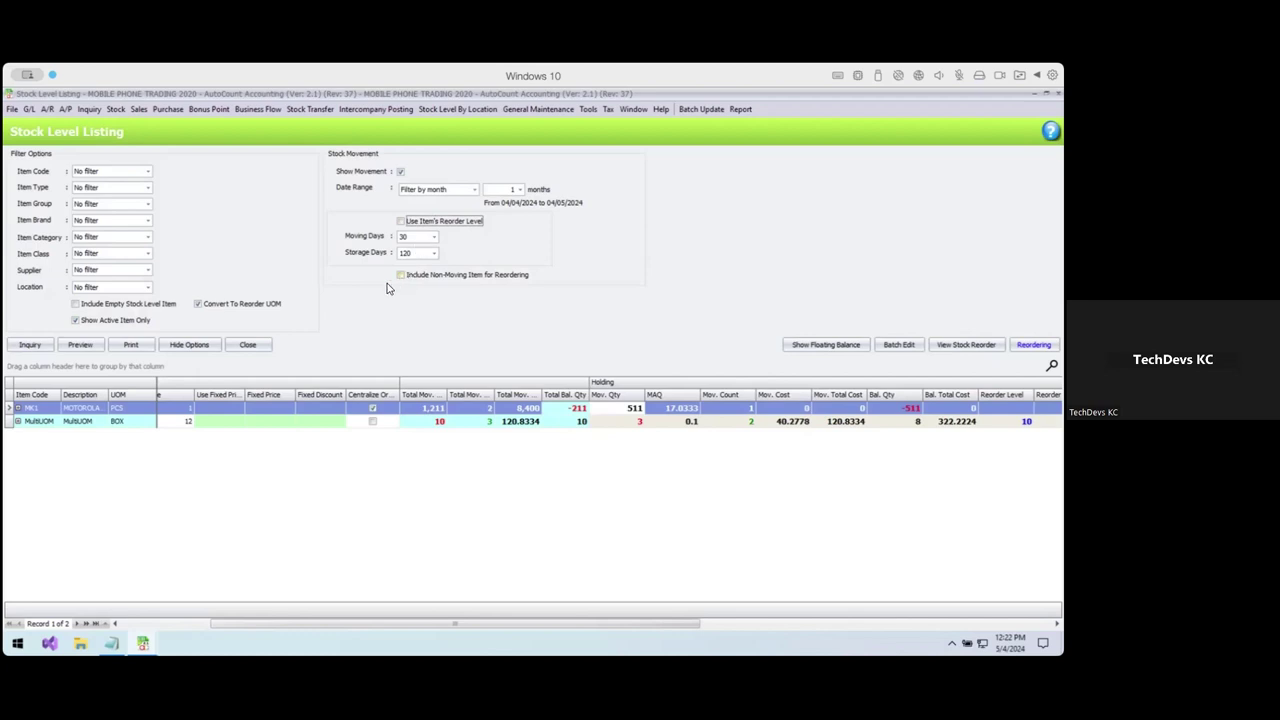
pyautogui.click(169, 110)
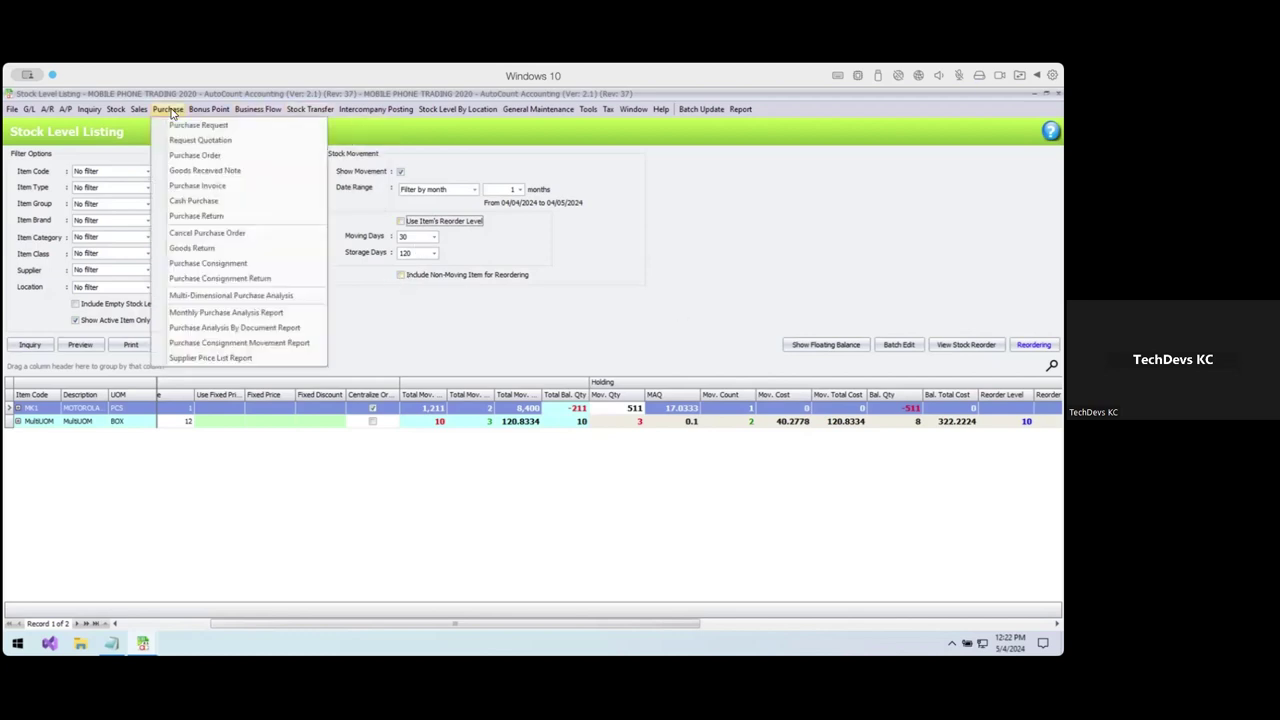
pyautogui.click(1033, 344)
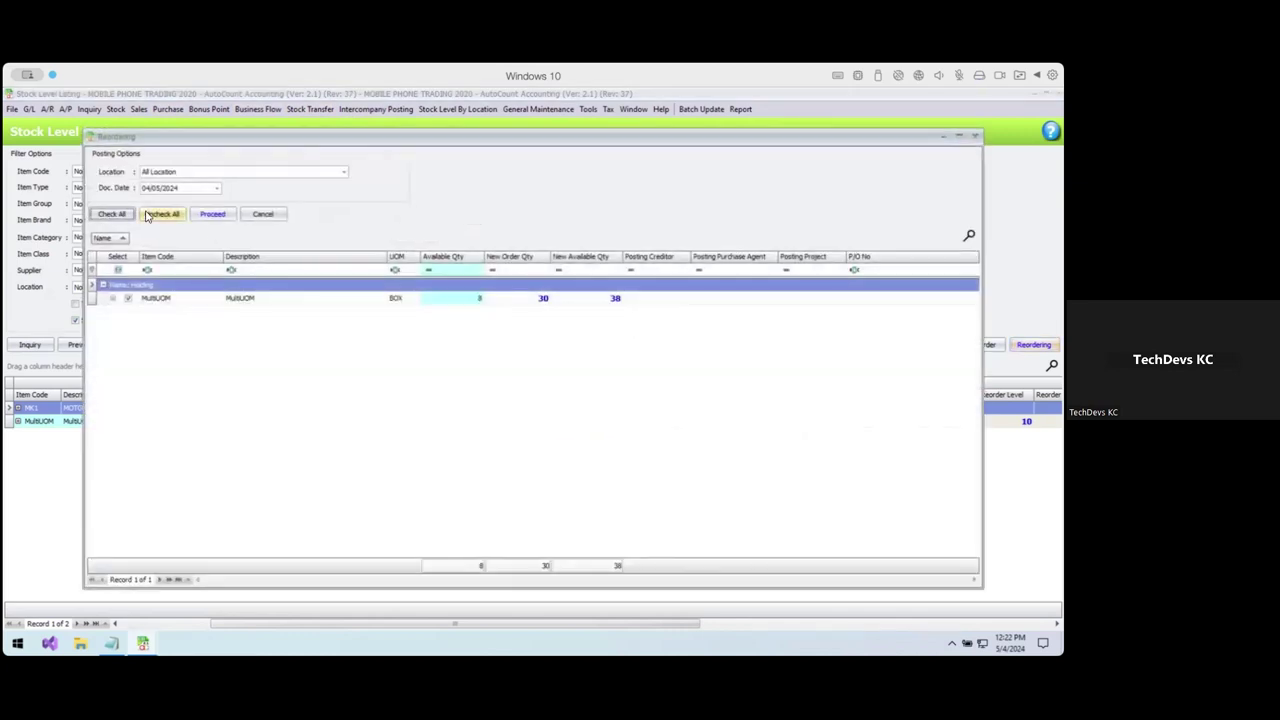
pyautogui.click(224, 224)
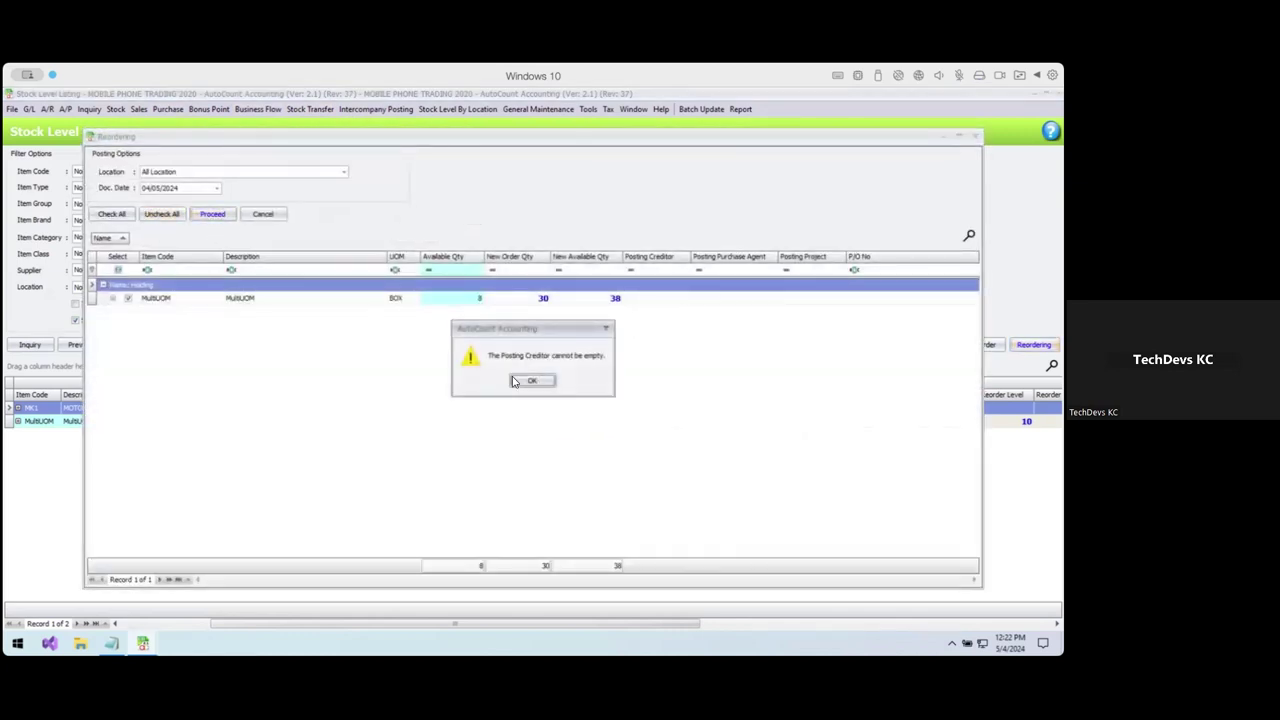
pyautogui.click(515, 382)
# Assign CELCOM SDN BHD as the posting creditor of Holding's MultiUOM and post the reorder as a purchase order.
pyautogui.click(655, 297)
pyautogui.click(685, 298)
pyautogui.click(668, 336)
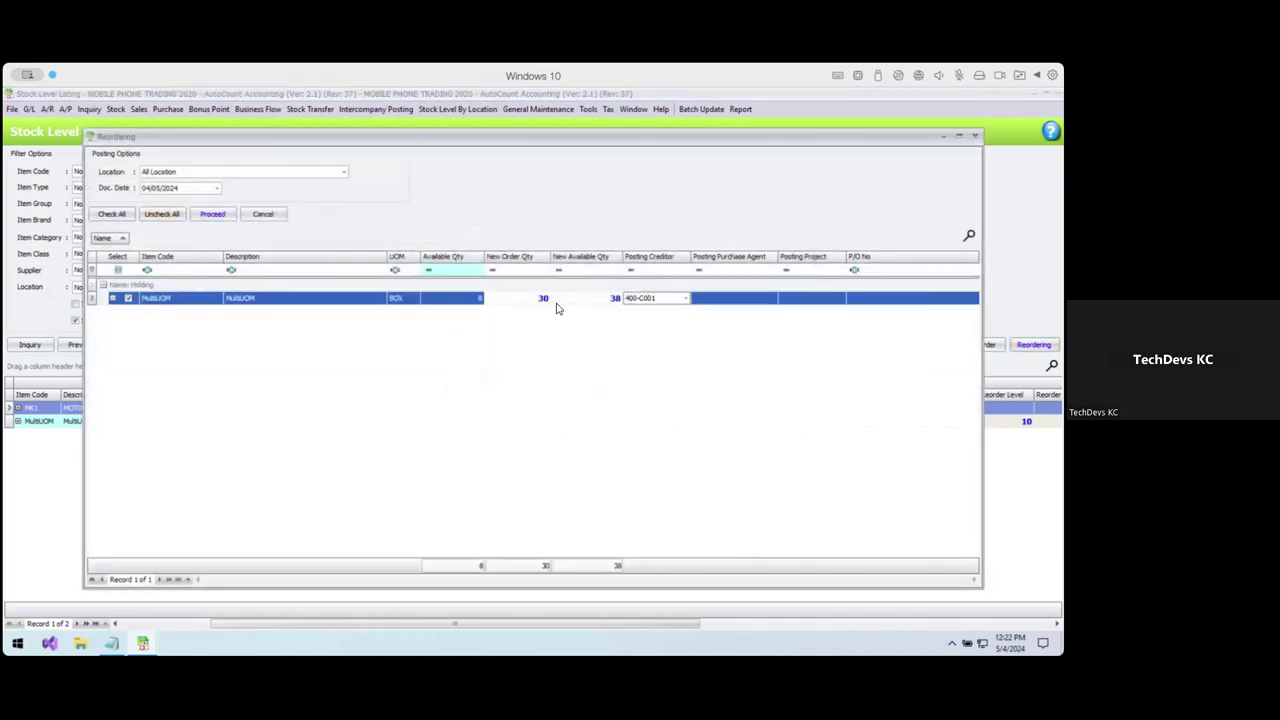
pyautogui.click(205, 217)
pyautogui.click(531, 377)
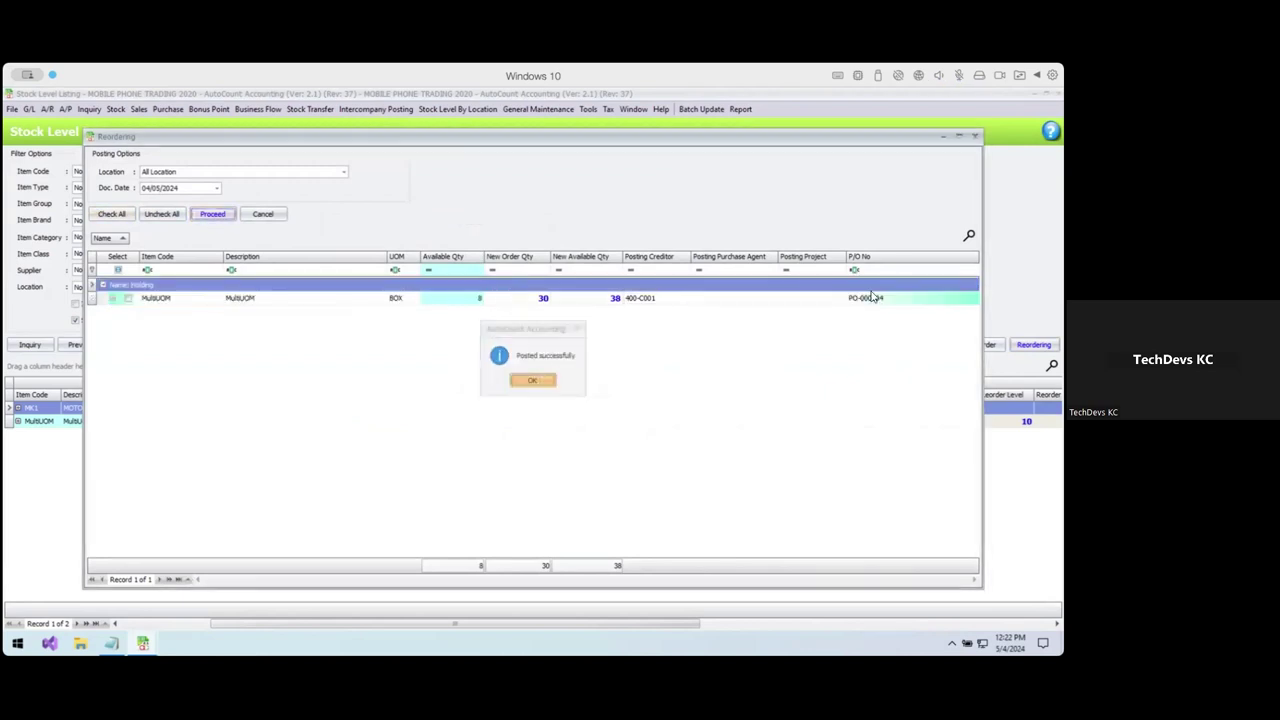
# View the purchase order posted for MultiUOM, close it and leave the reordering and the Stock Level Listing.
pyautogui.click(873, 300)
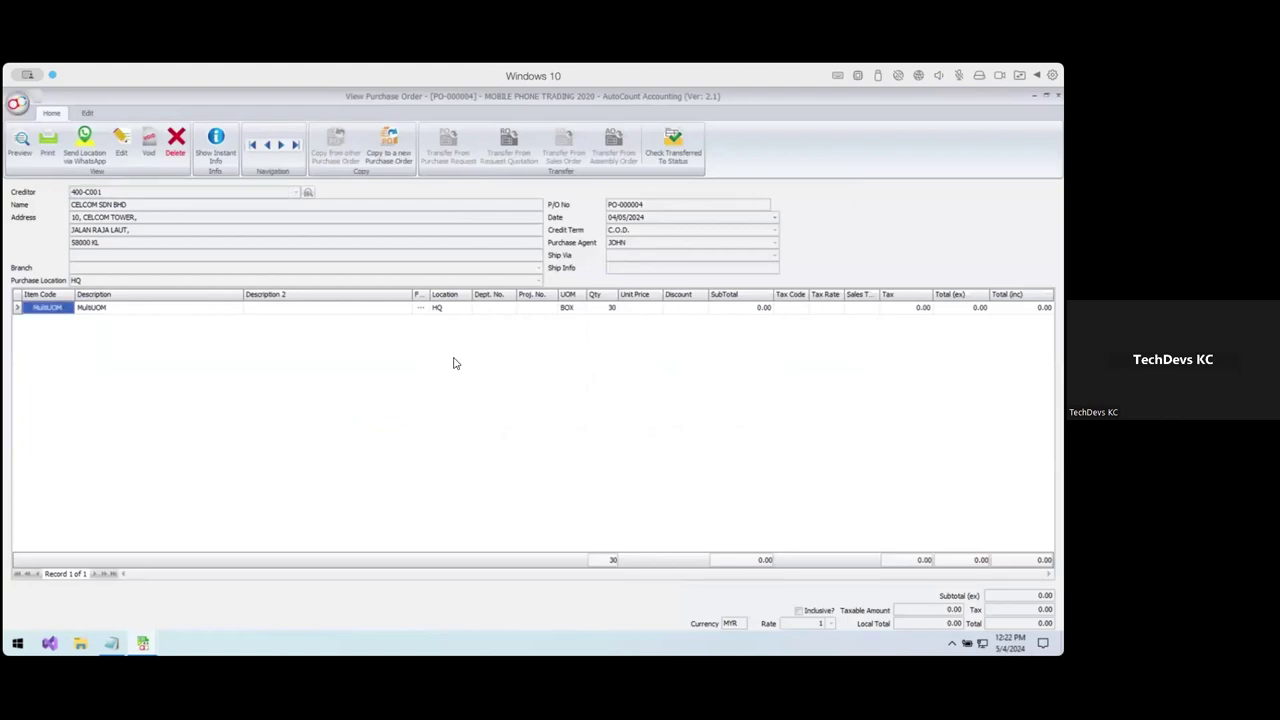
pyautogui.press('Escape')
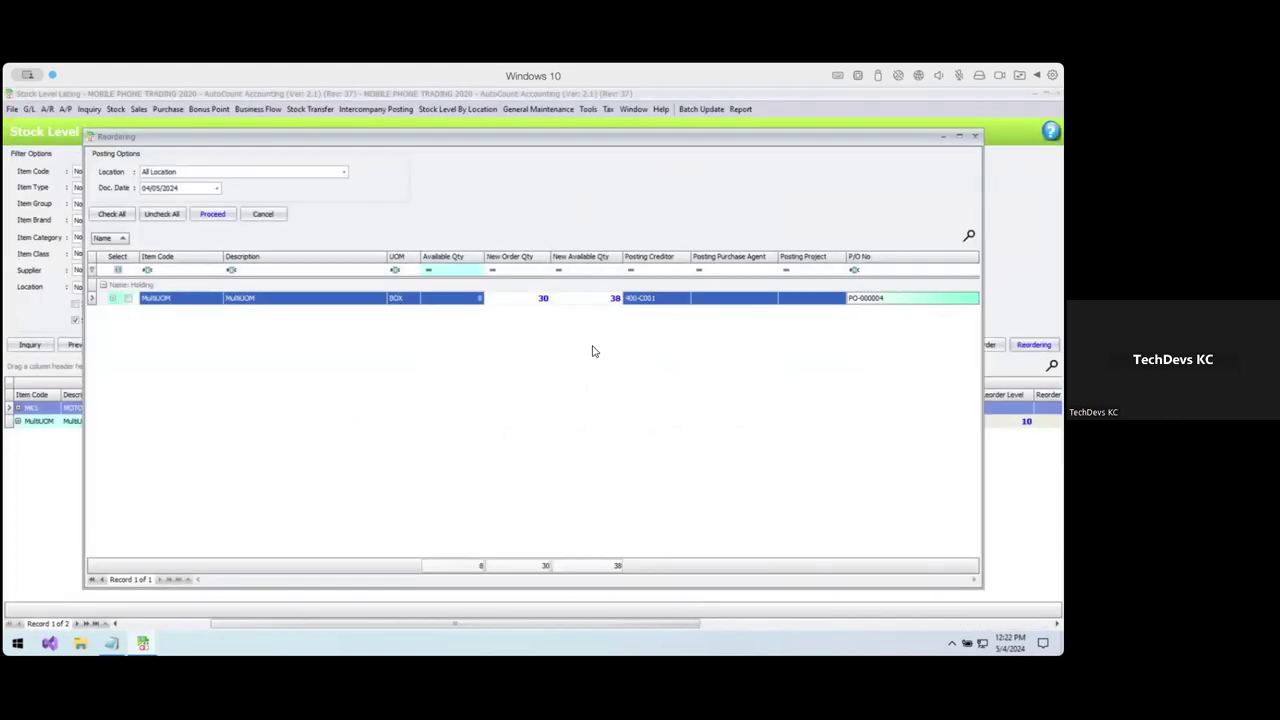
pyautogui.press('Escape')
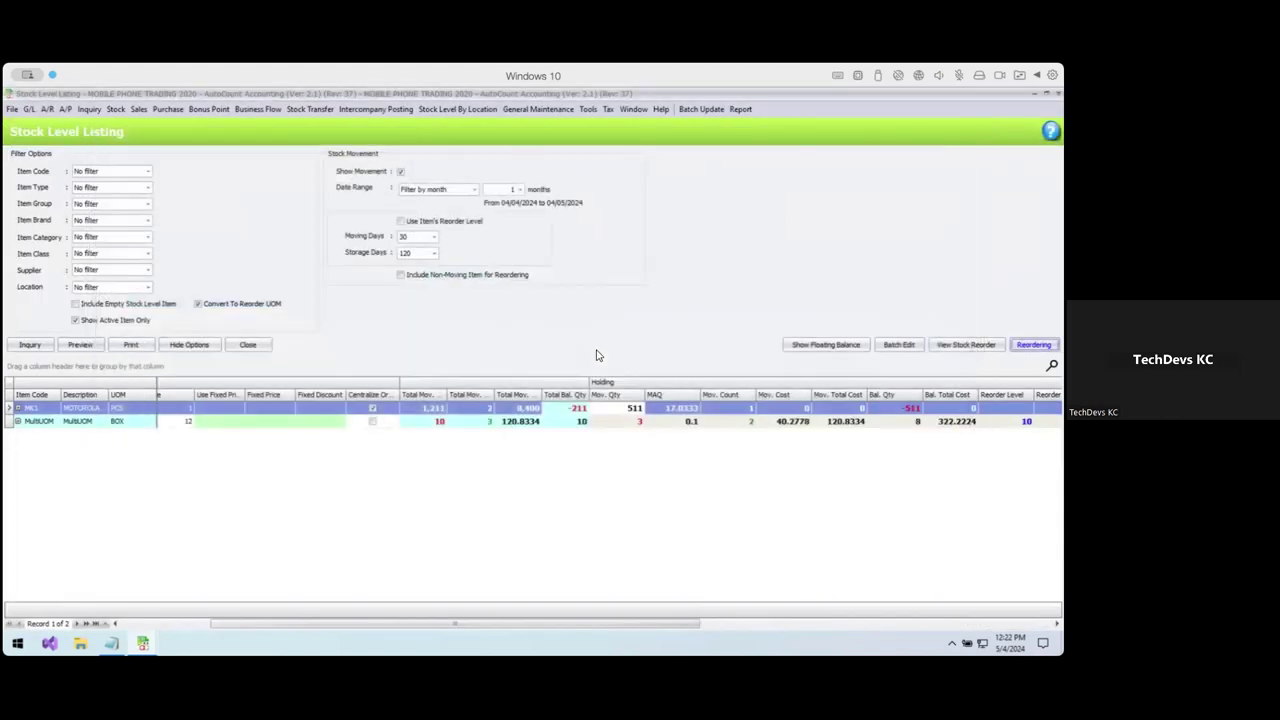
pyautogui.press('Escape')
# Run the inquiry of the Reorder Advice report, examine its quantity and reorder level columns, and close the report.
pyautogui.click(116, 109)
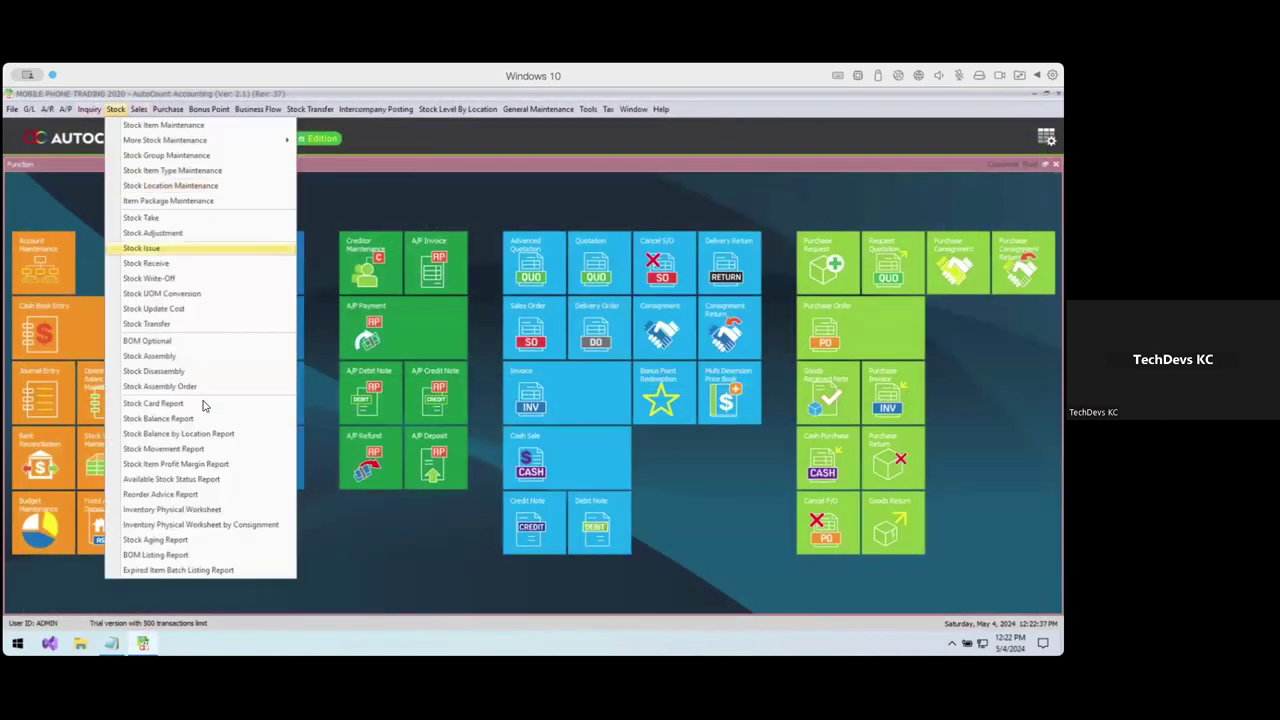
pyautogui.click(195, 495)
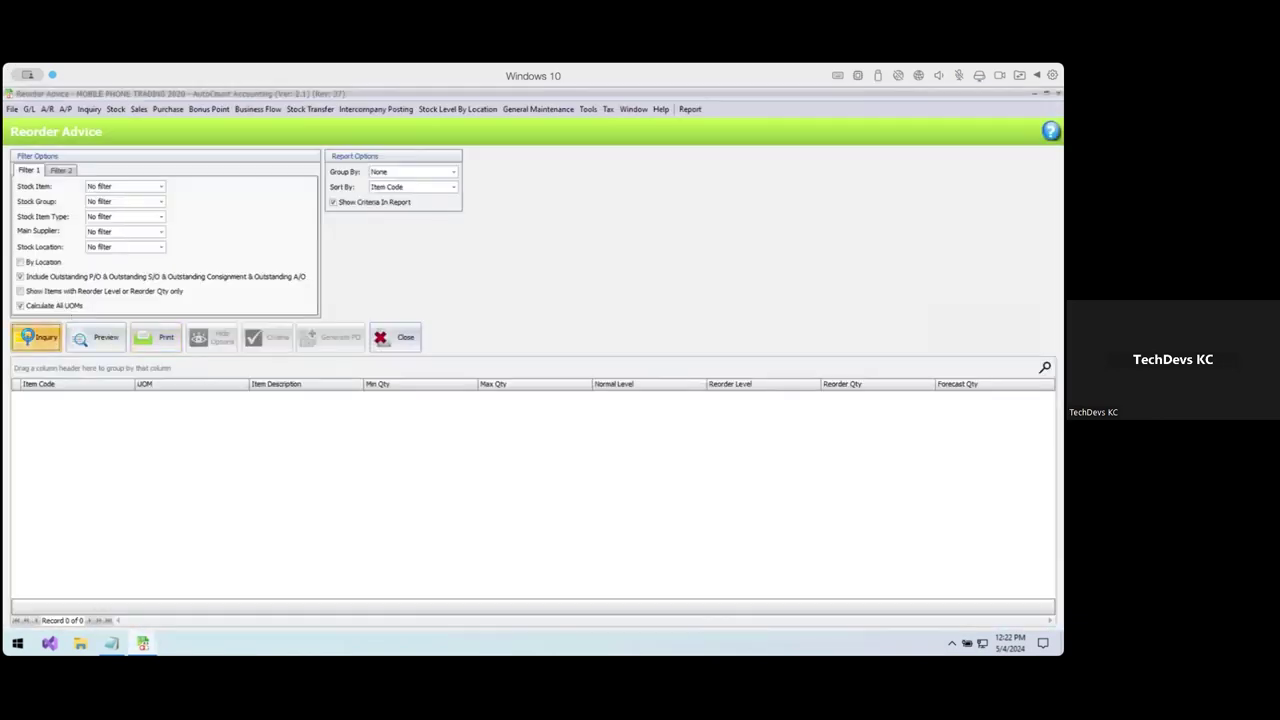
pyautogui.click(35, 337)
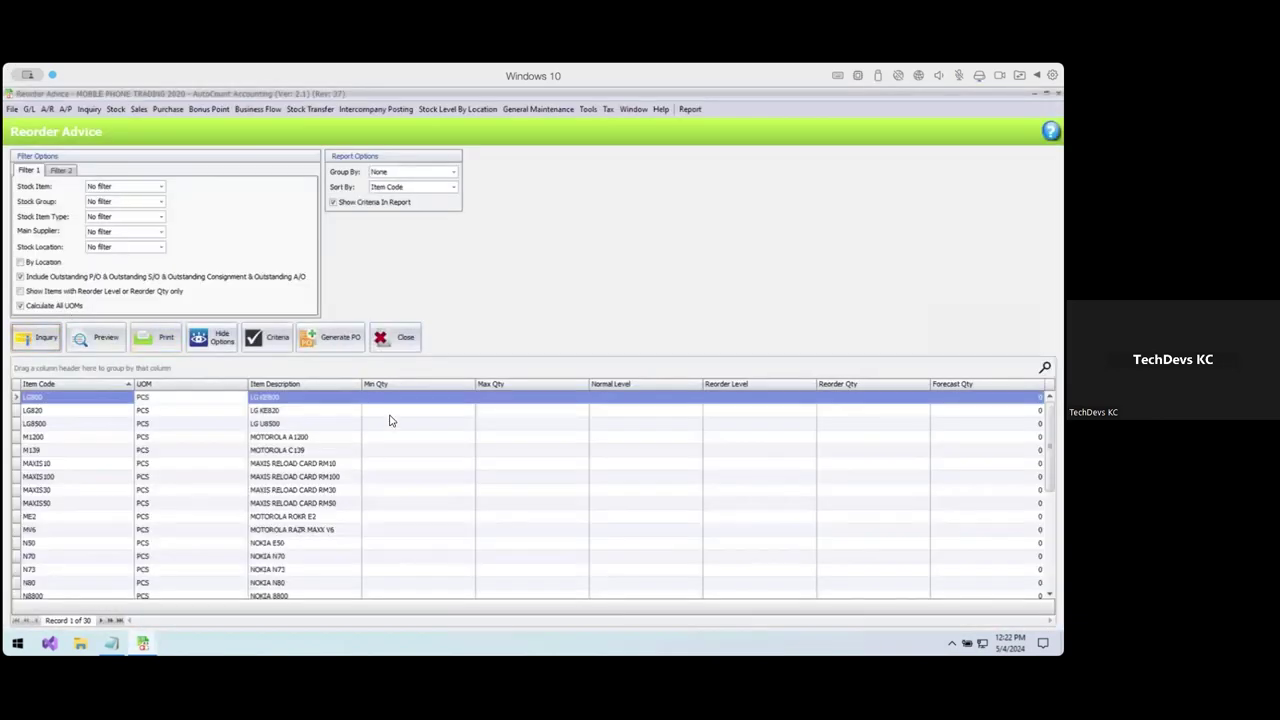
pyautogui.scroll(-3, 566, 463)
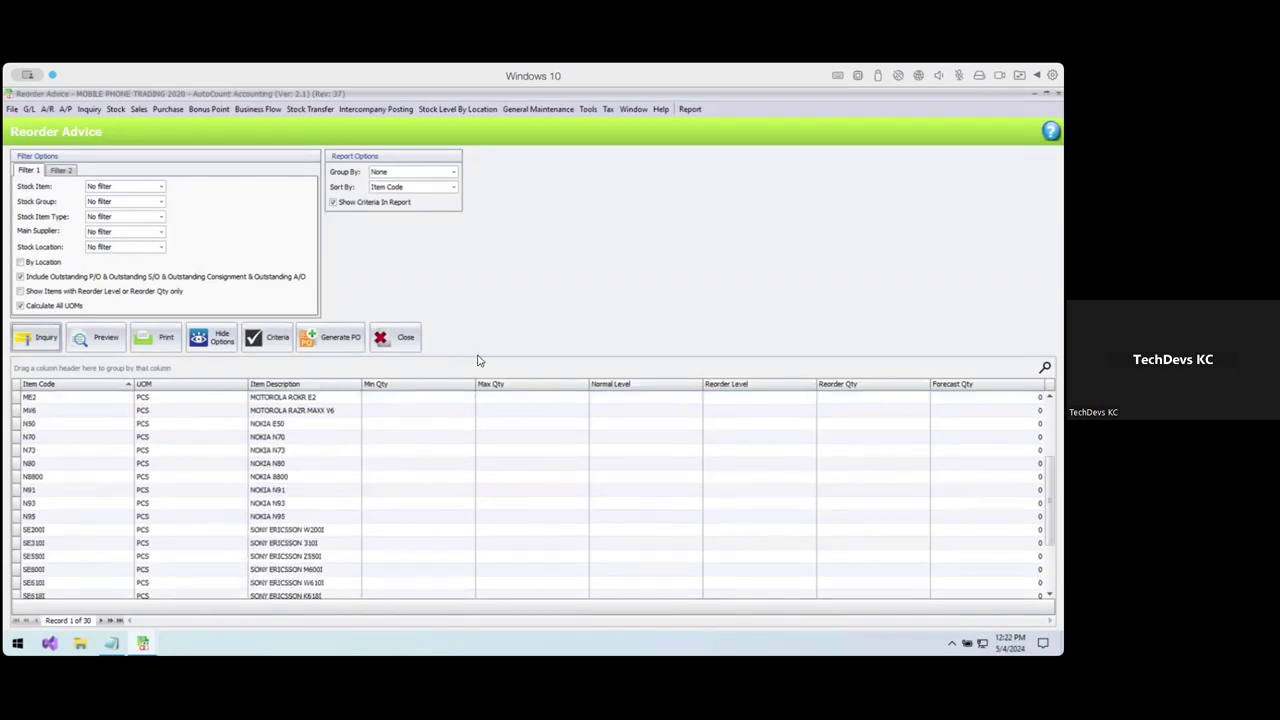
pyautogui.press('Escape')
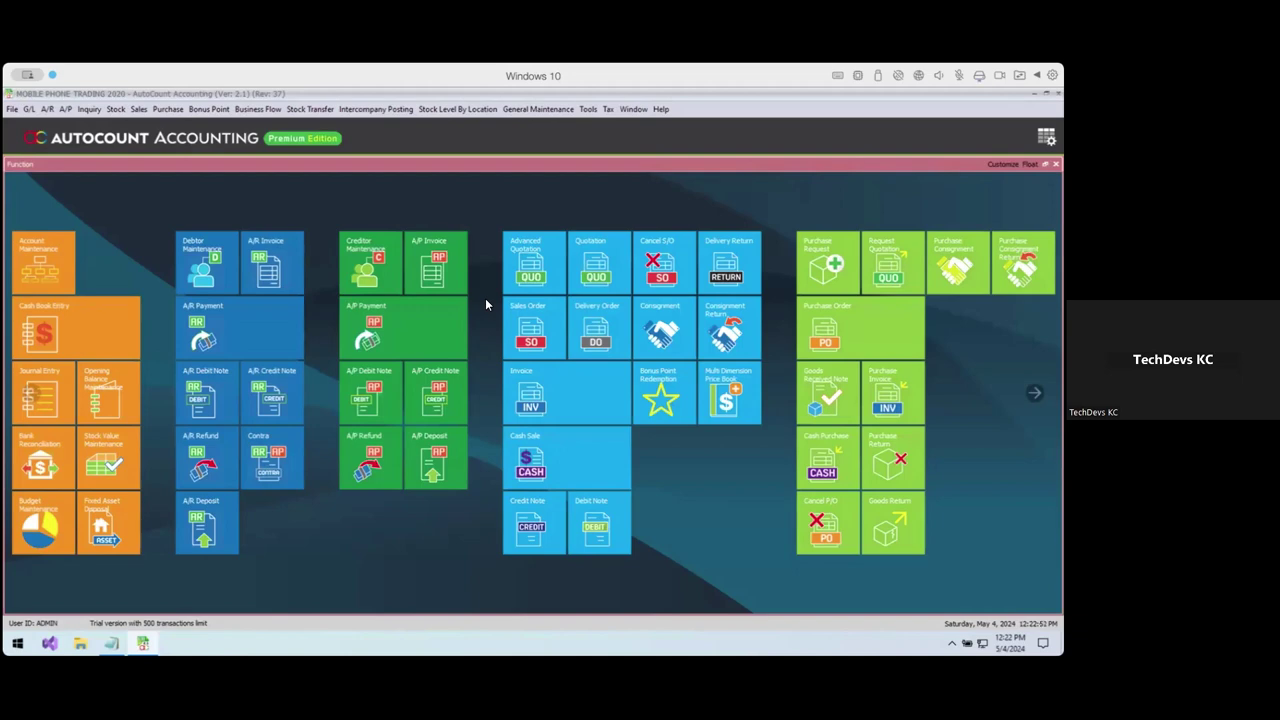
# Open the Script Maintenance of Stock Level By Location, view its script categories and close it.
pyautogui.click(458, 109)
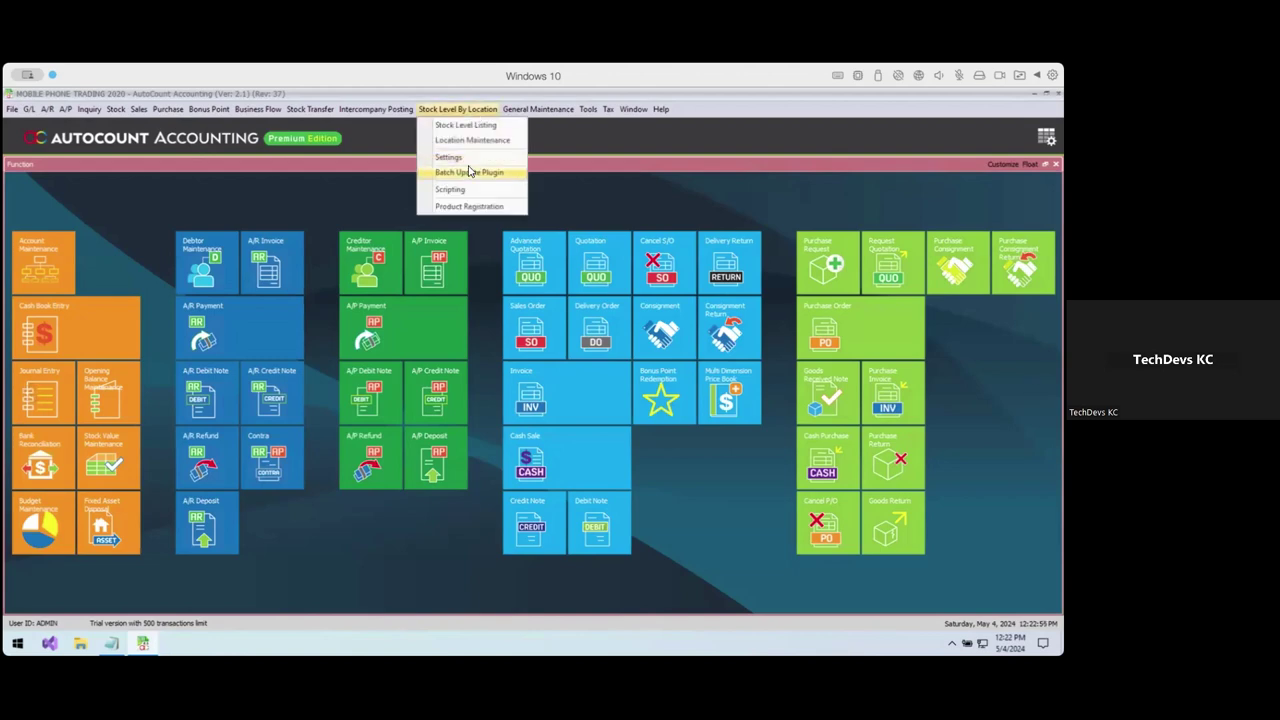
pyautogui.click(461, 190)
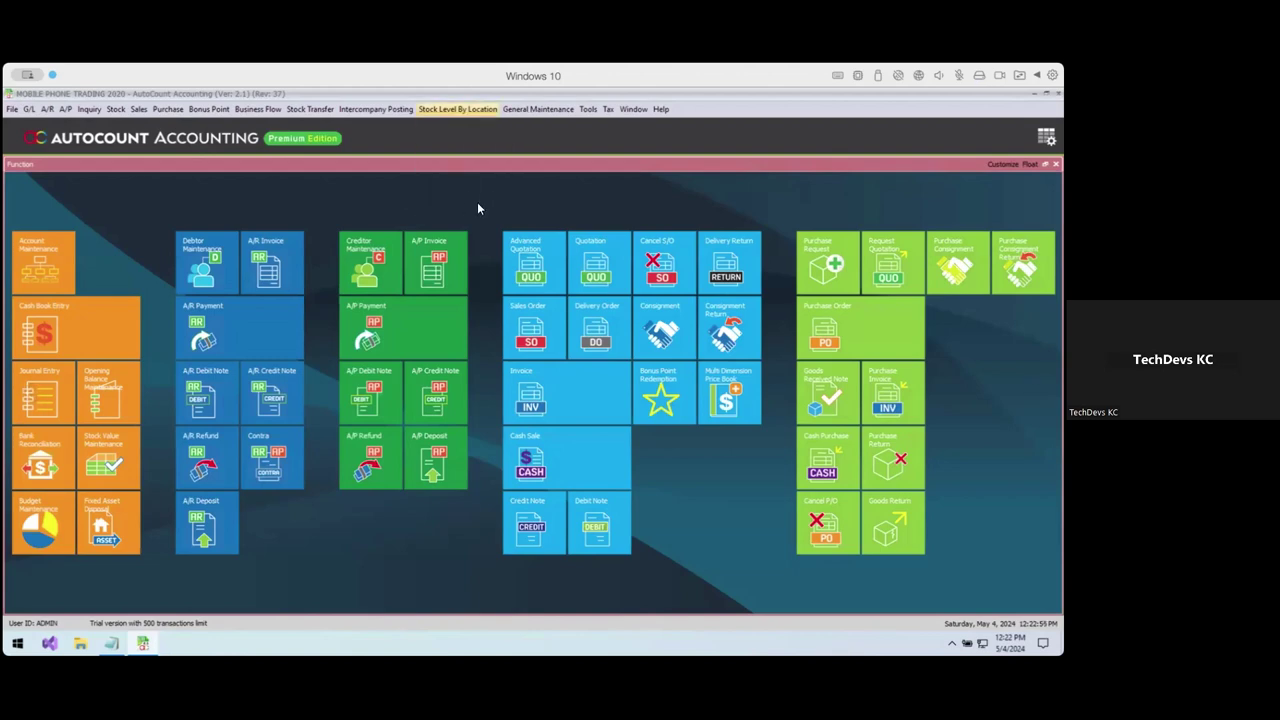
pyautogui.click(475, 110)
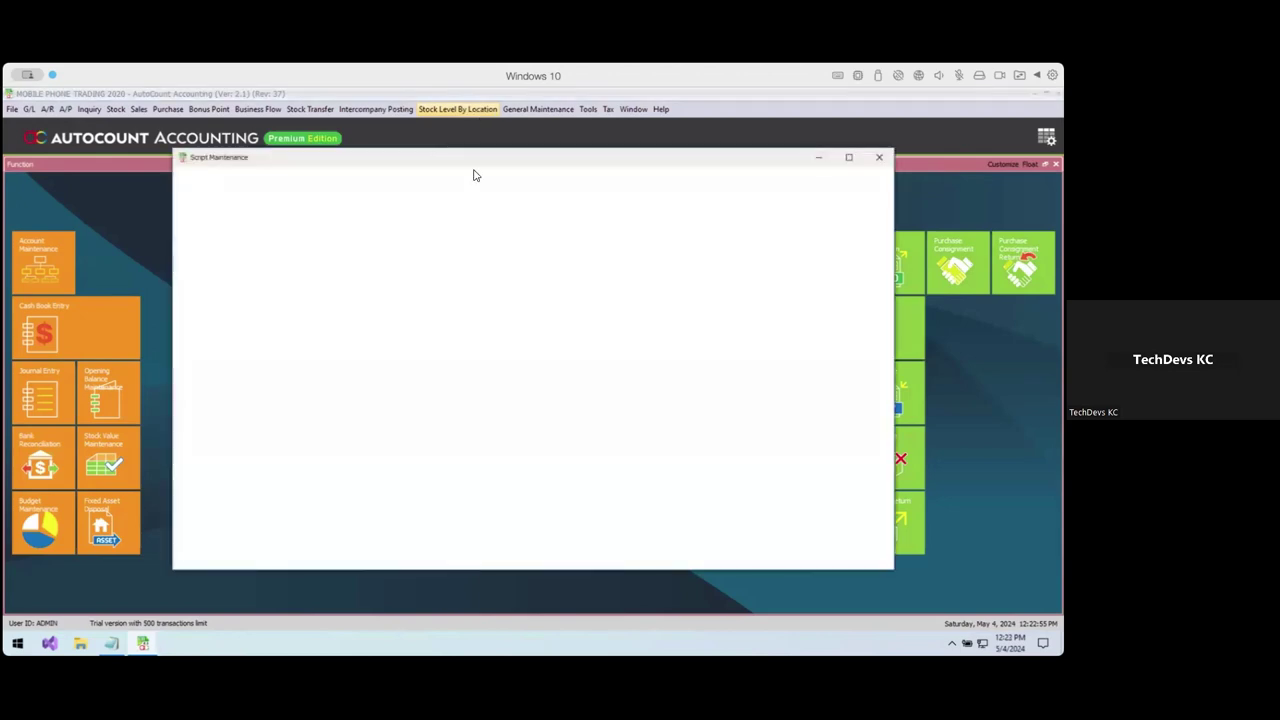
pyautogui.click(879, 157)
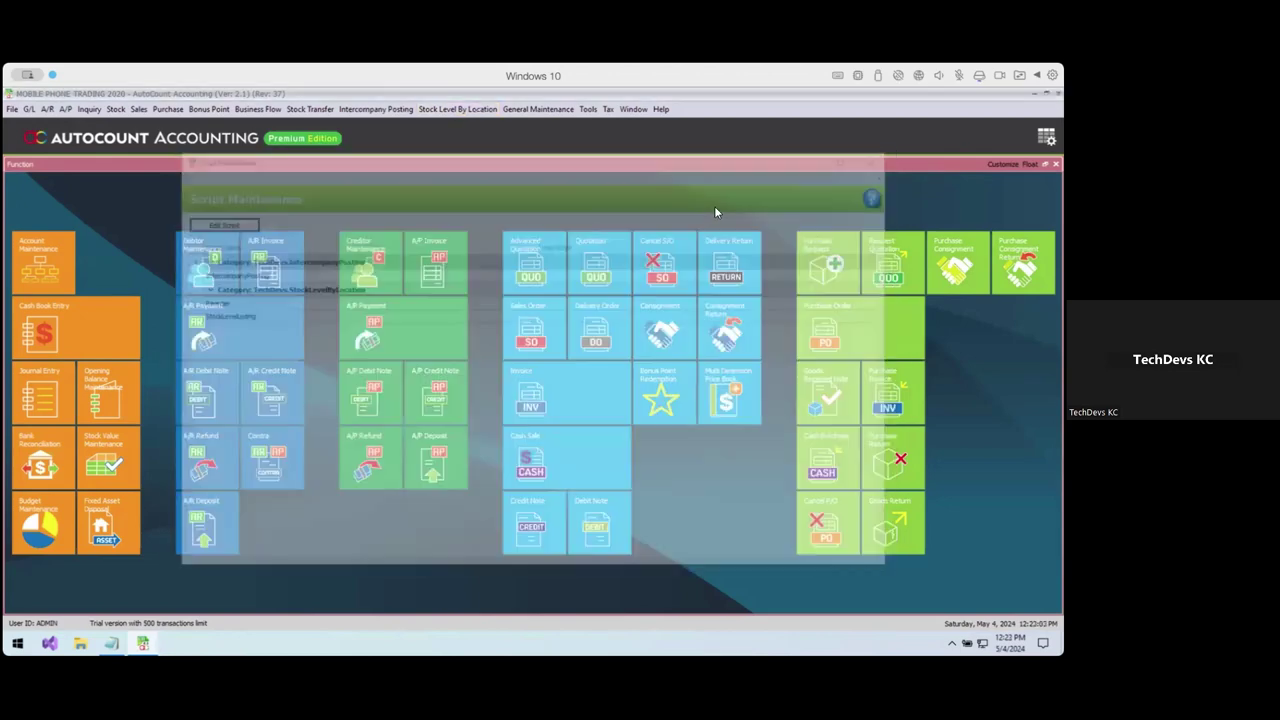
# Reopen the Stock Level Listing, view its filter and stock movement options, and close it.
pyautogui.click(458, 110)
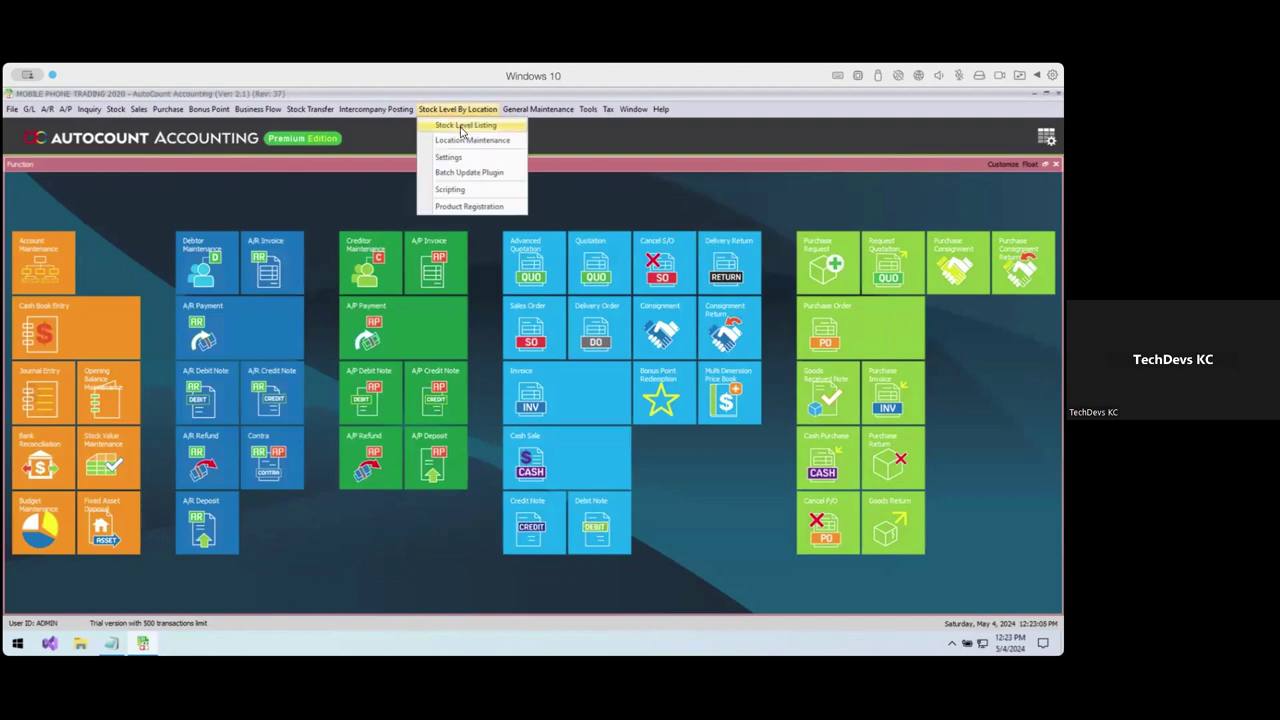
pyautogui.click(467, 168)
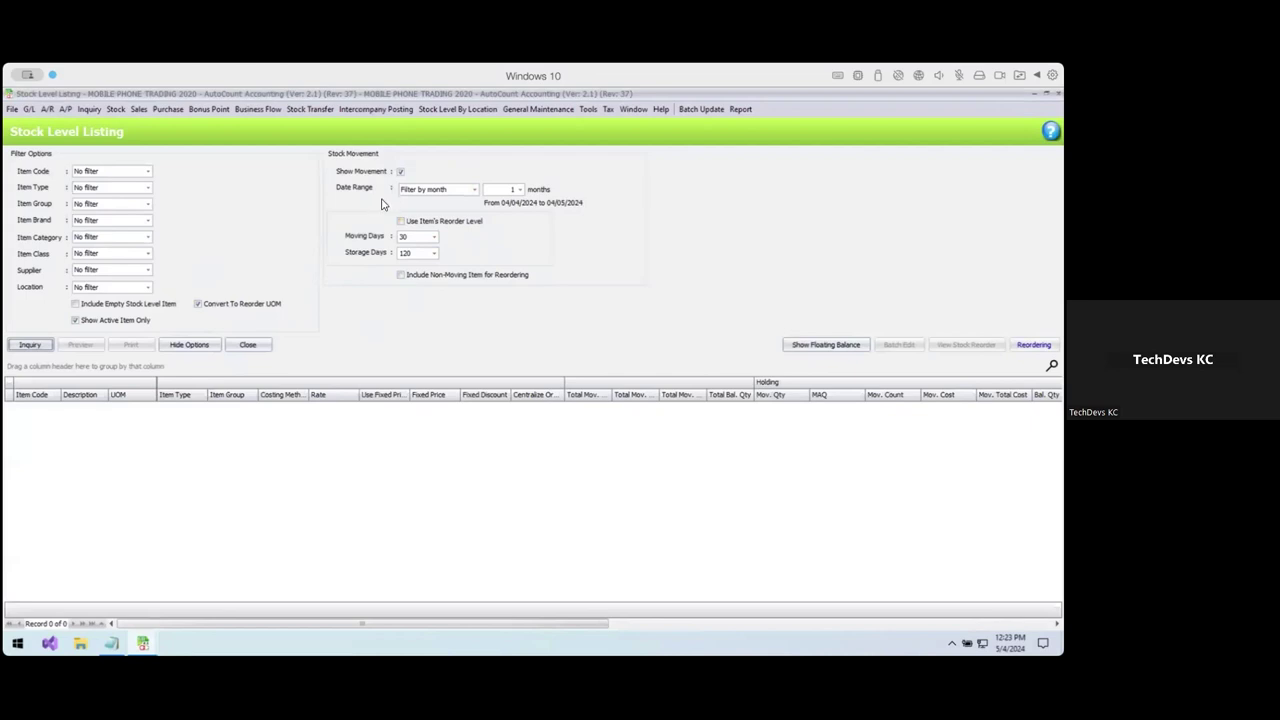
pyautogui.click(248, 344)
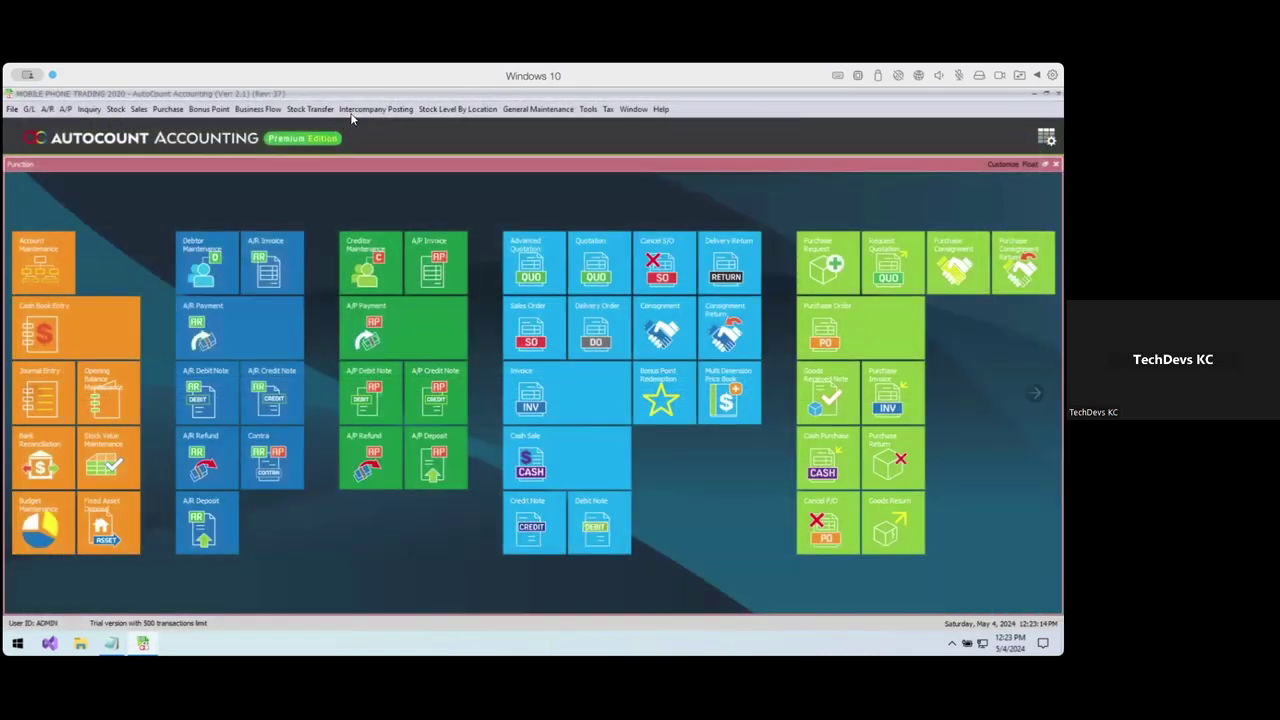
pyautogui.click(352, 110)
pyautogui.moveTo(308, 112)
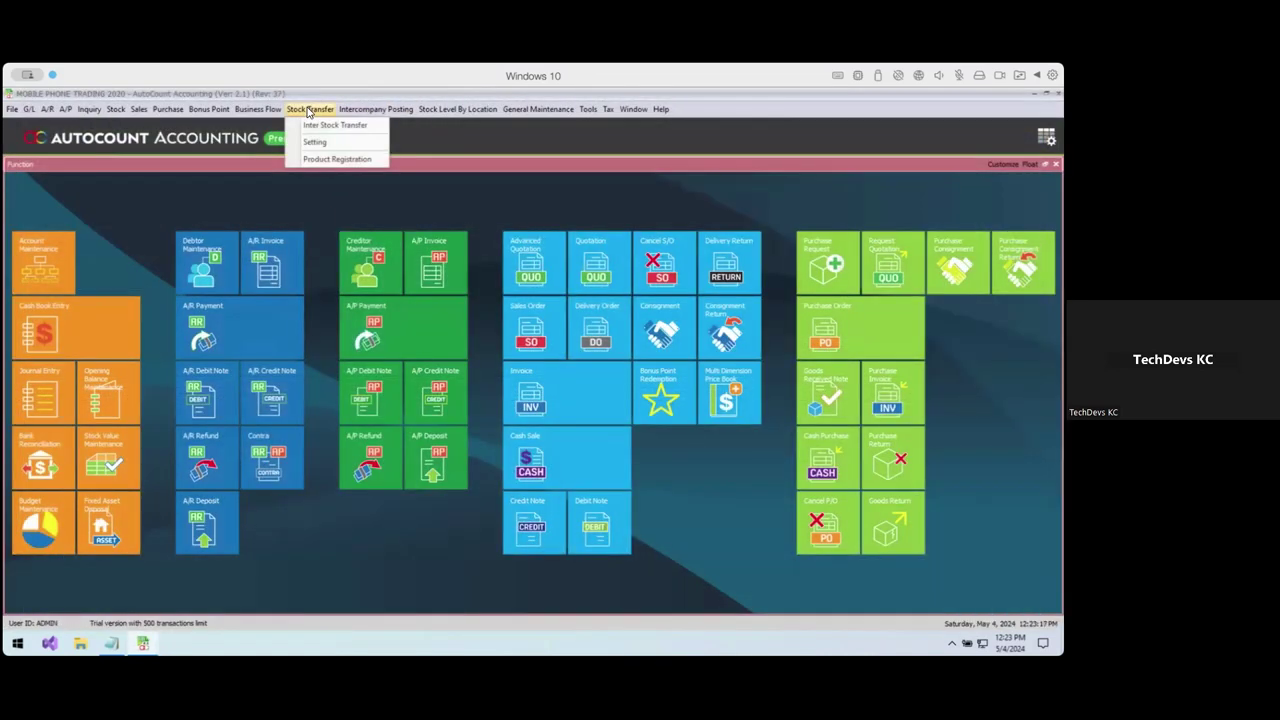
pyautogui.click(497, 178)
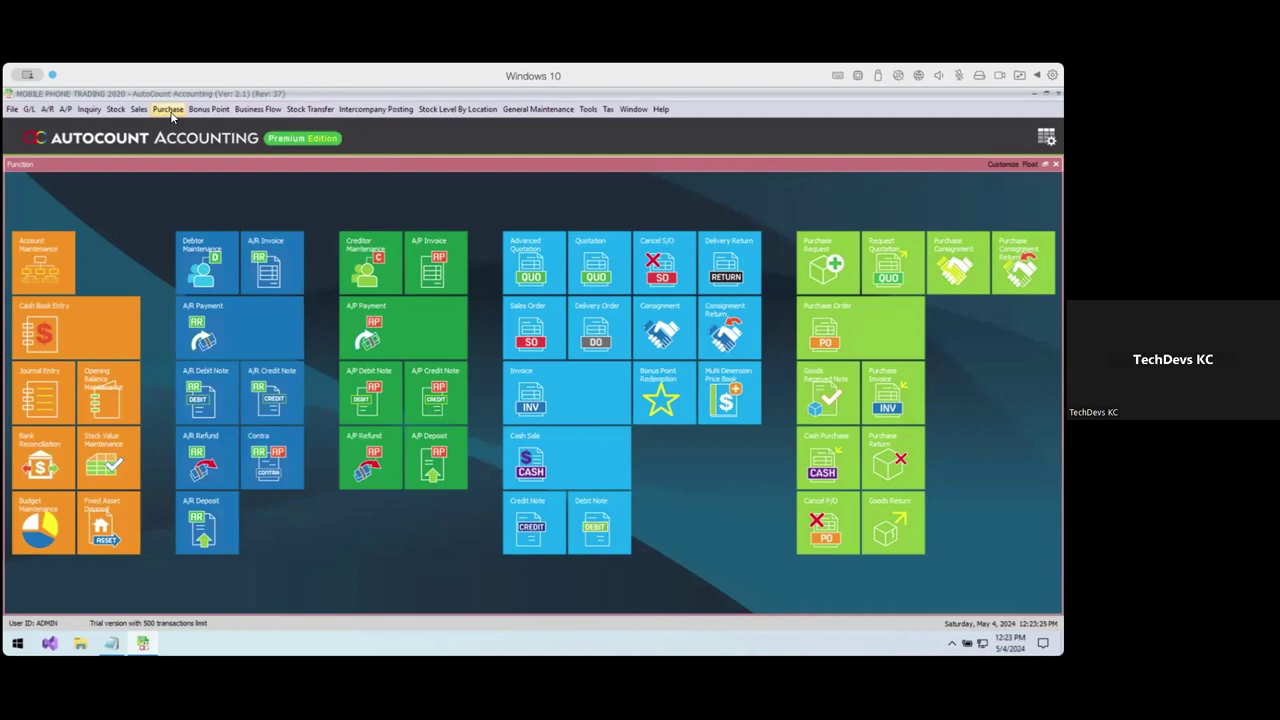
# Start a new Stock Transfer and add the item APPLE IPHONE 5 with a quantity of 10.
pyautogui.click(115, 109)
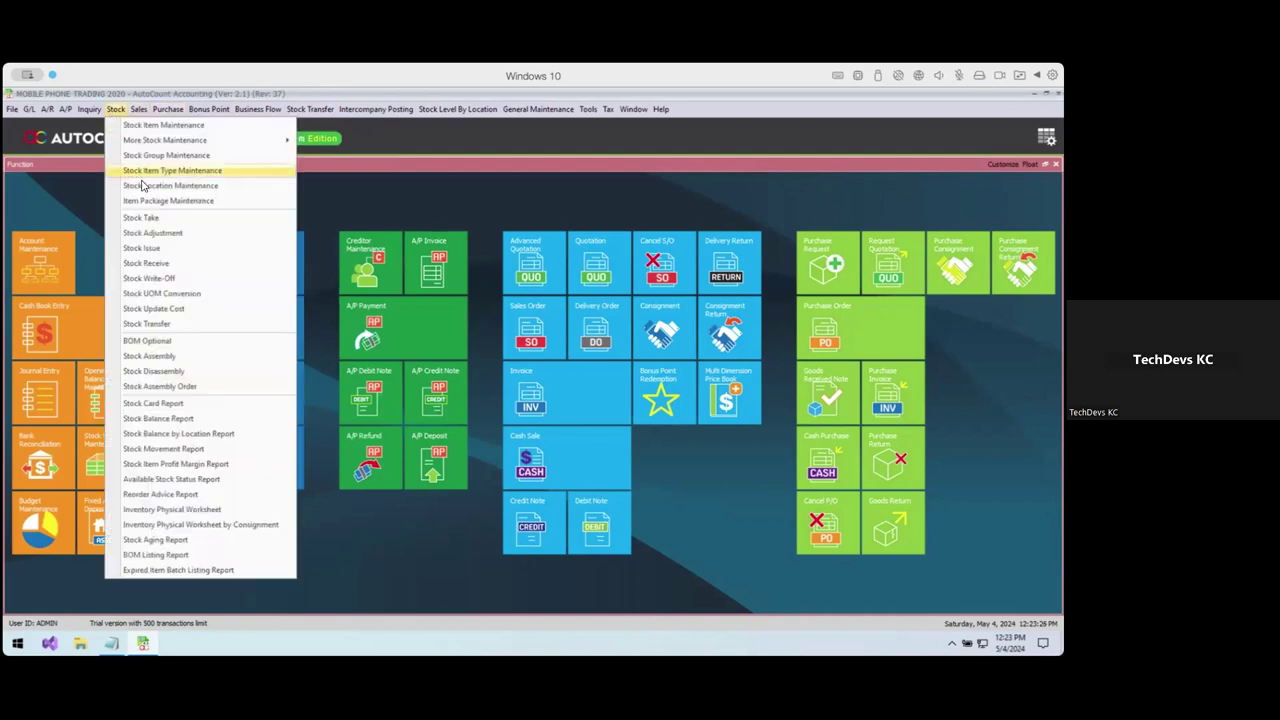
pyautogui.click(145, 324)
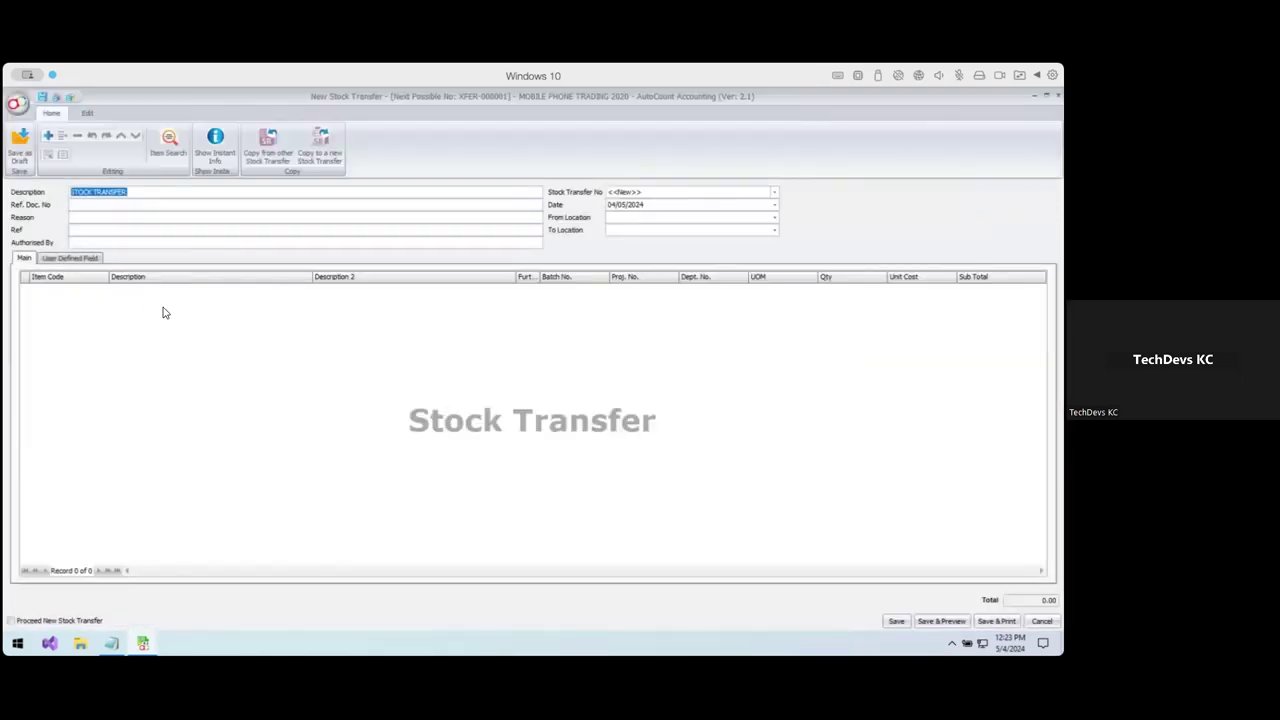
pyautogui.click(103, 288)
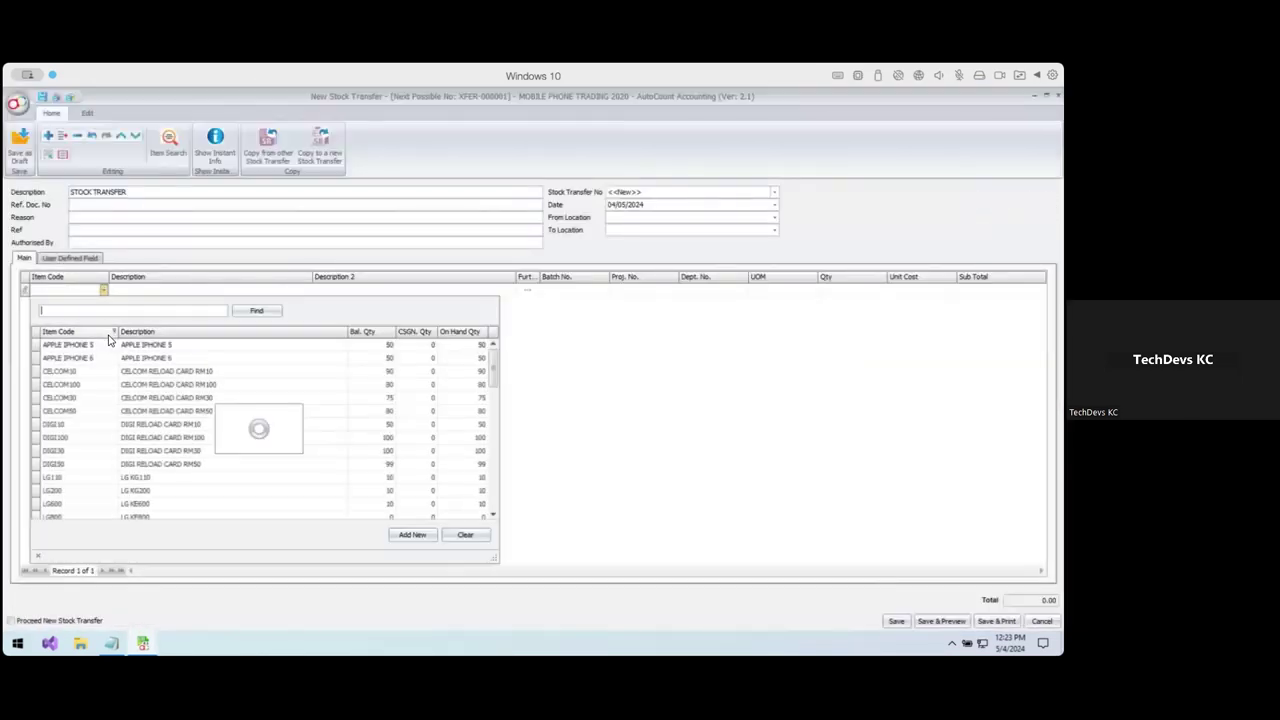
pyautogui.doubleClick(214, 349)
pyautogui.click(859, 286)
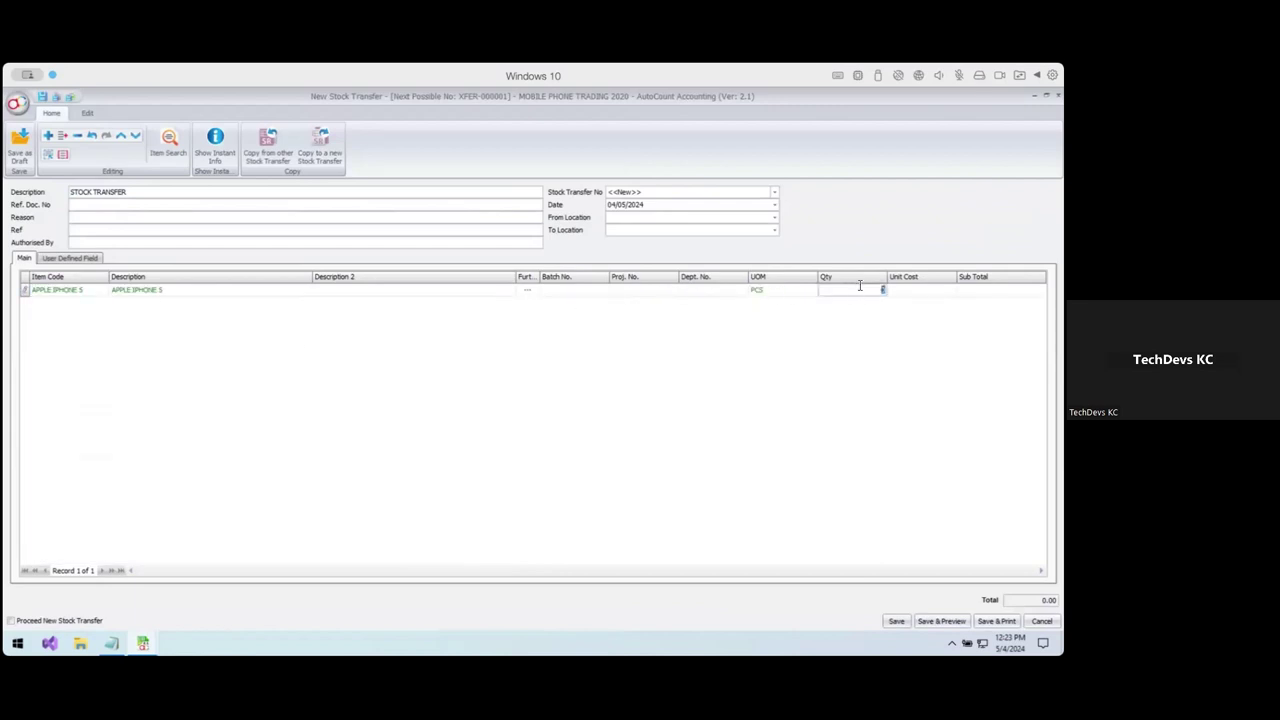
pyautogui.write('10')
pyautogui.press('Tab')
# Set the stock transfer's From Location and To Location to HQ, and leave the document without saving it.
pyautogui.click(774, 217)
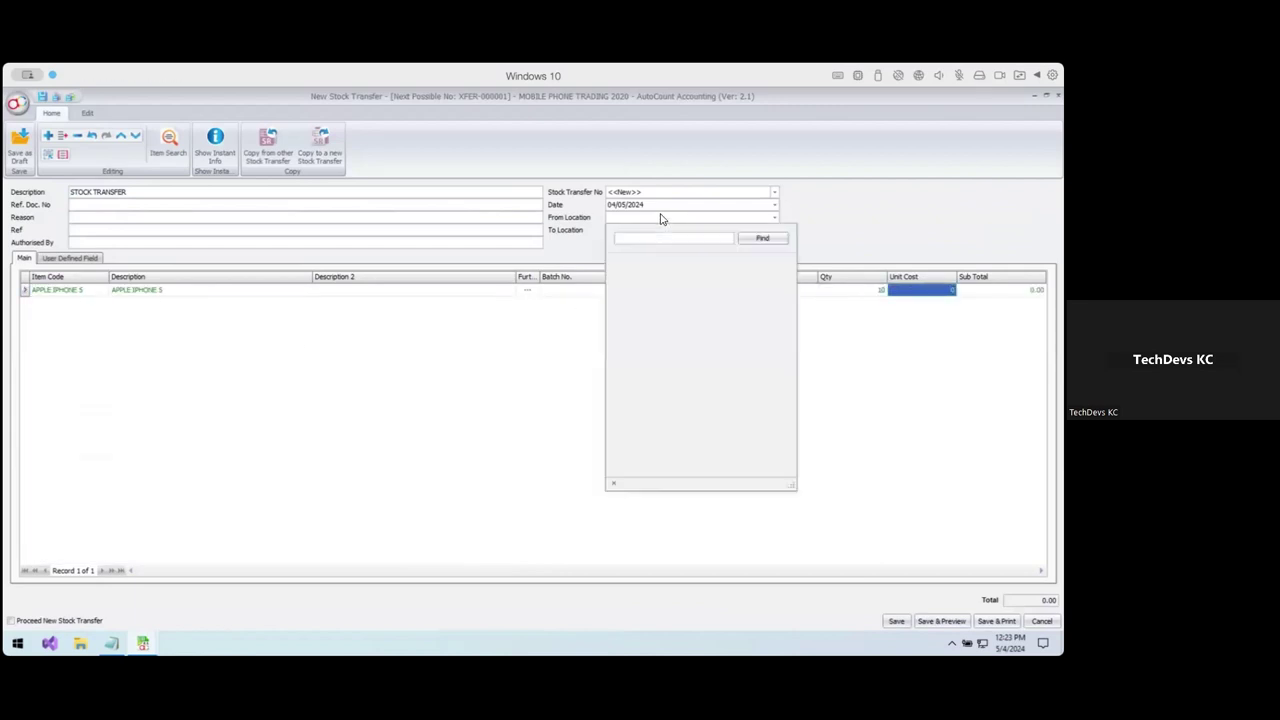
pyautogui.click(648, 277)
pyautogui.click(680, 232)
pyautogui.click(660, 285)
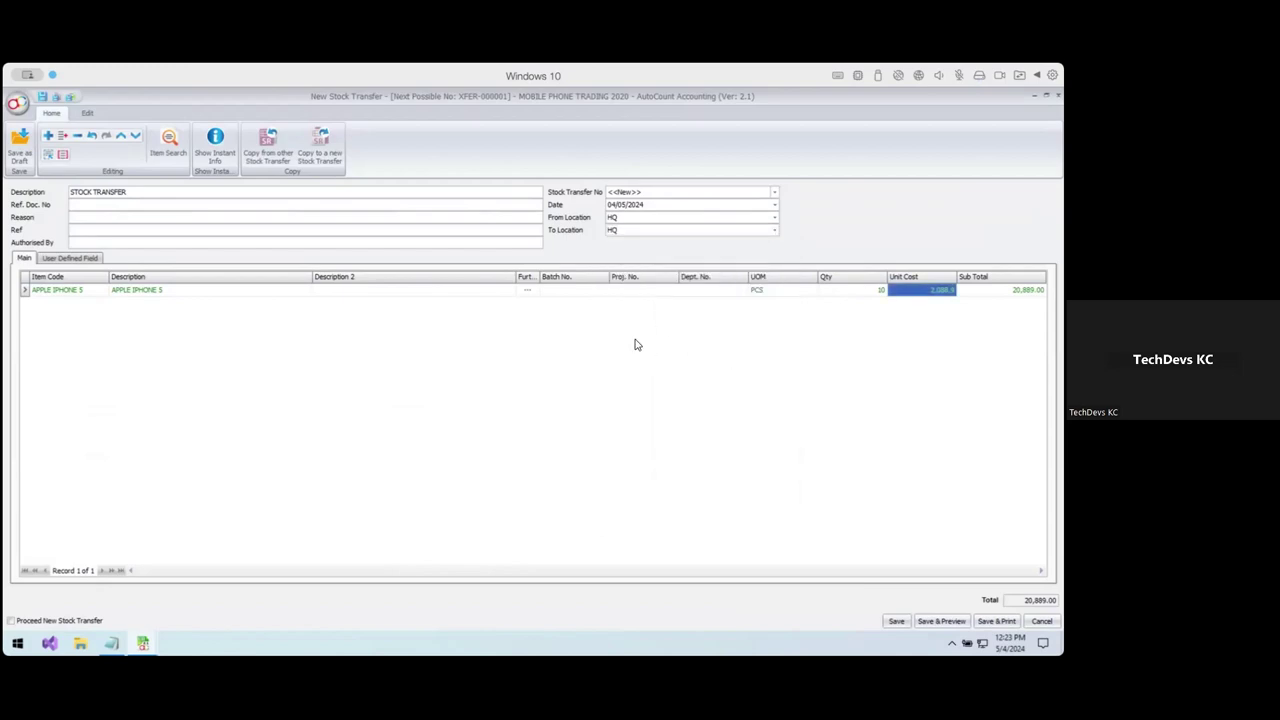
pyautogui.press('Escape')
pyautogui.click(530, 379)
pyautogui.press('Escape')
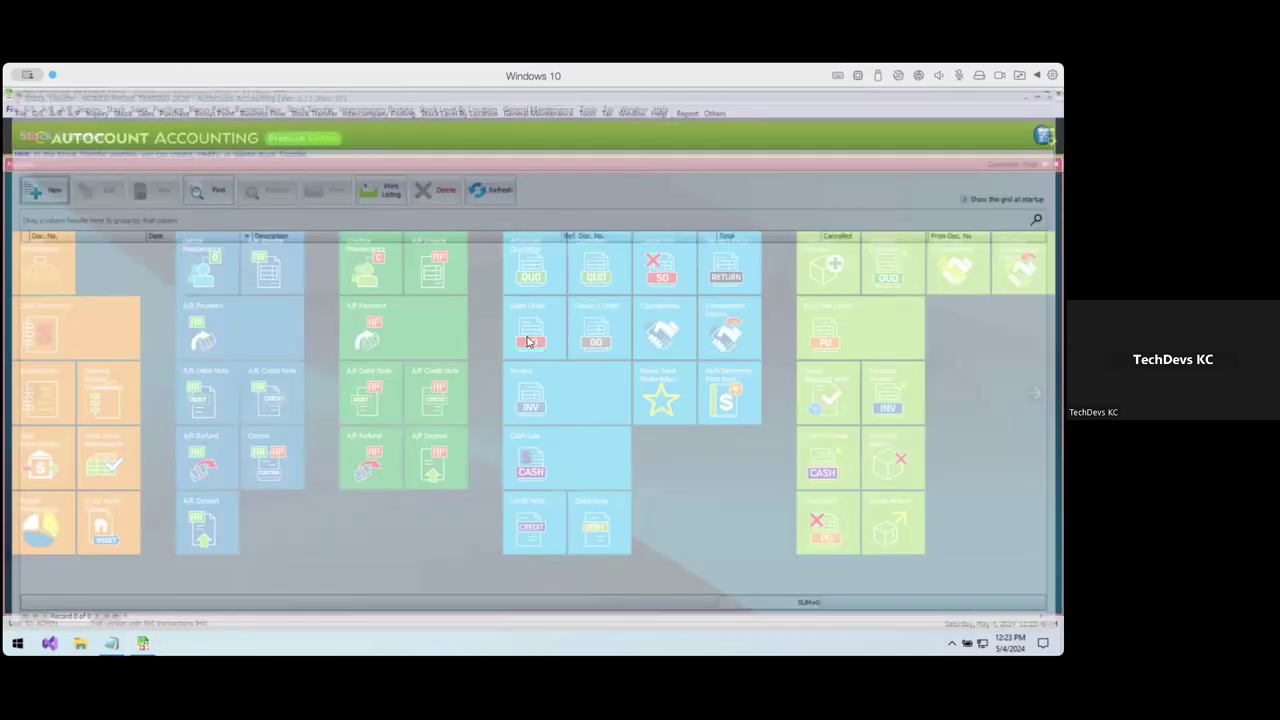
# Create a new Inter Stock Transfer and open its selection for transferring from sales documents.
pyautogui.click(310, 109)
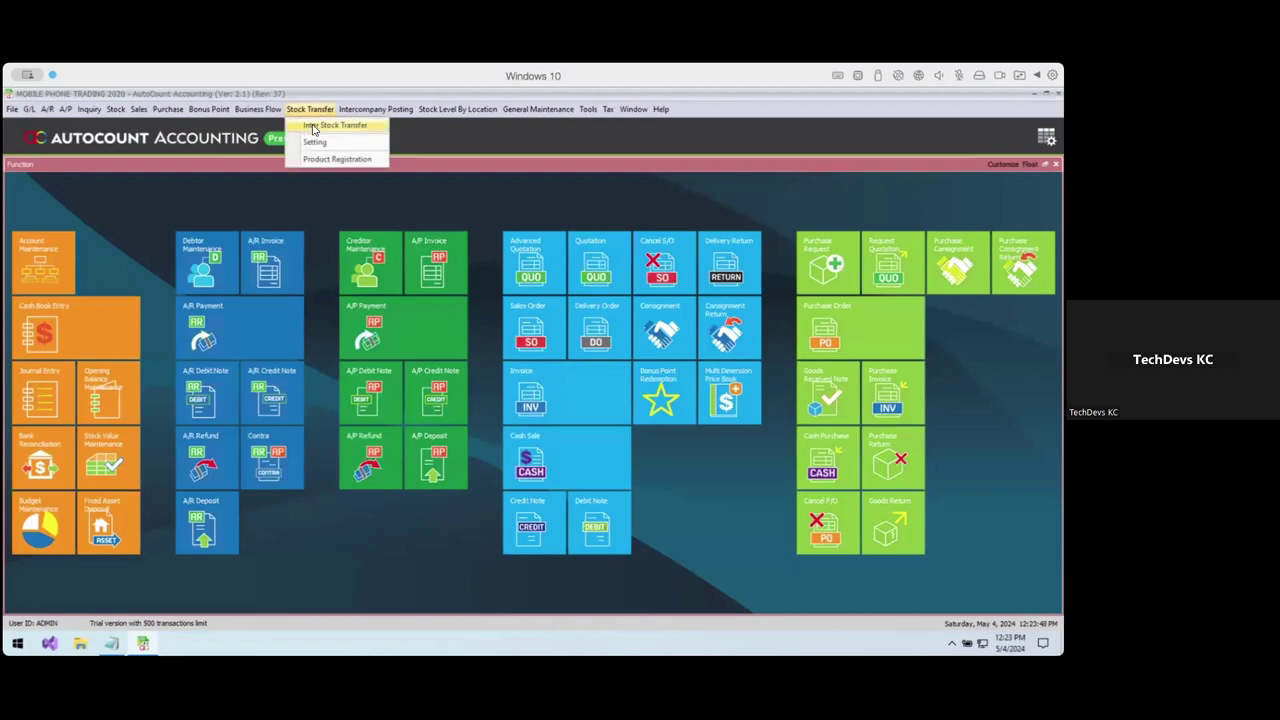
pyautogui.click(310, 126)
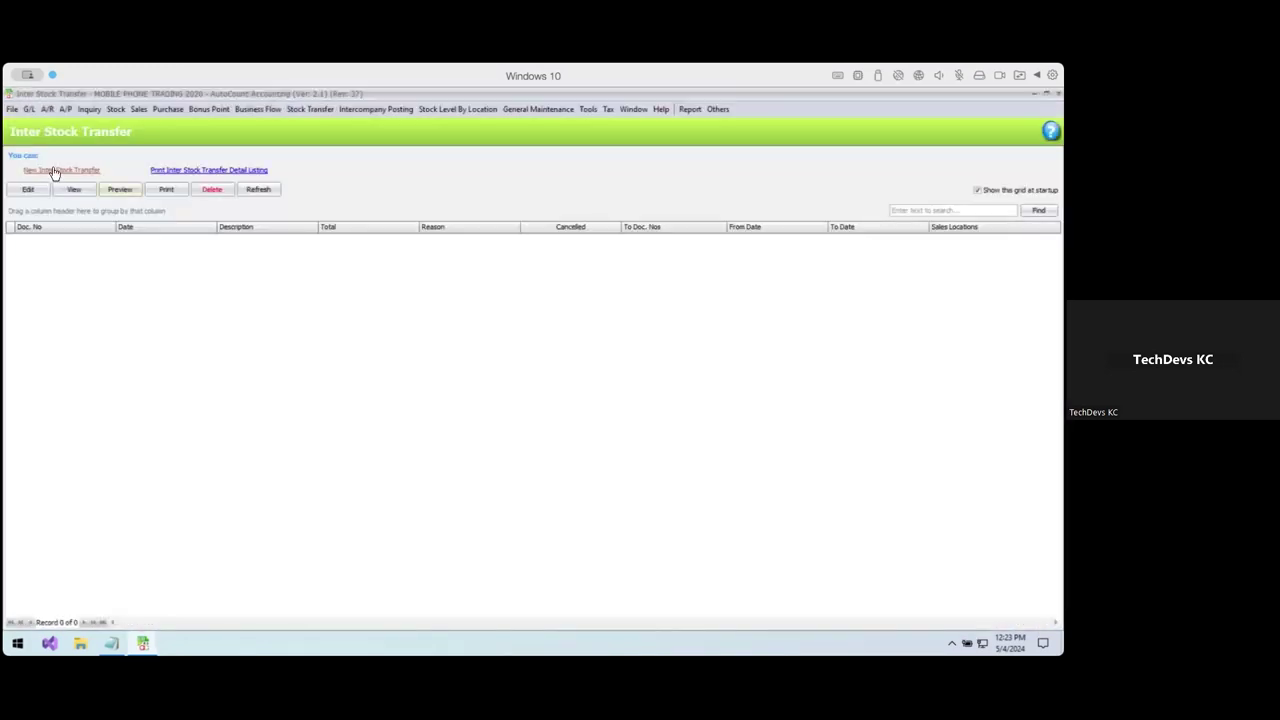
pyautogui.click(55, 172)
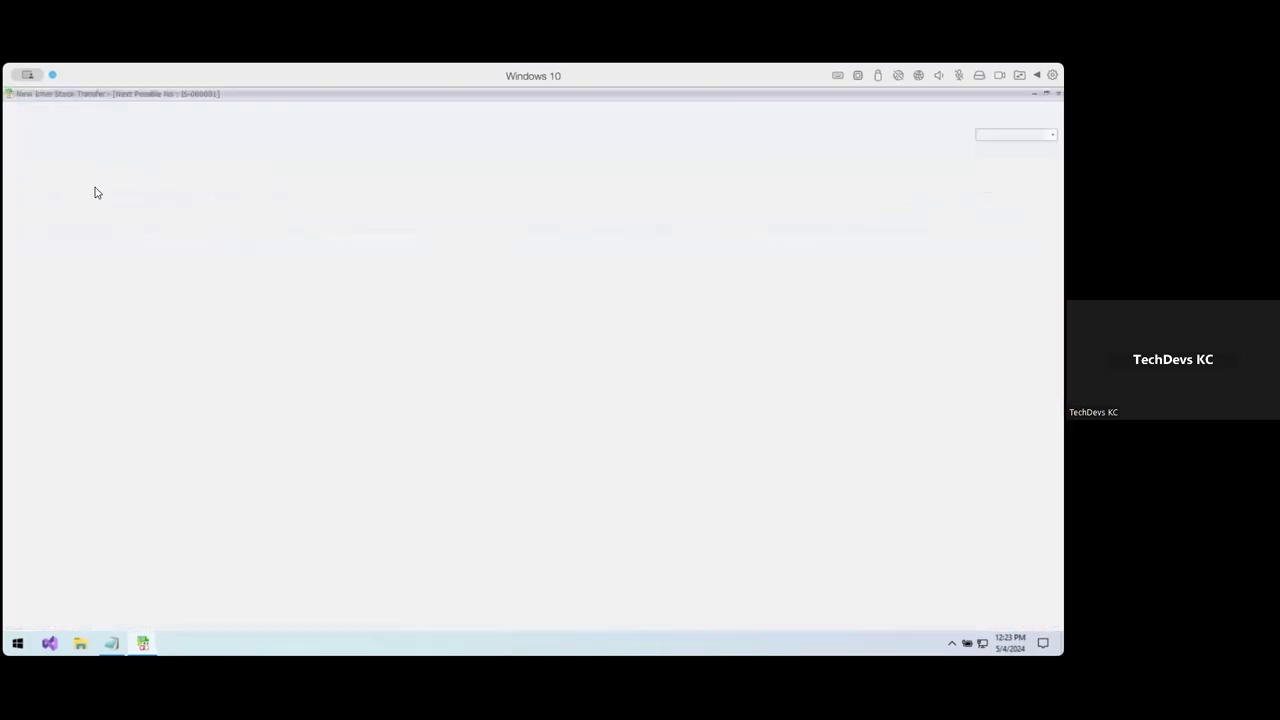
pyautogui.click(152, 246)
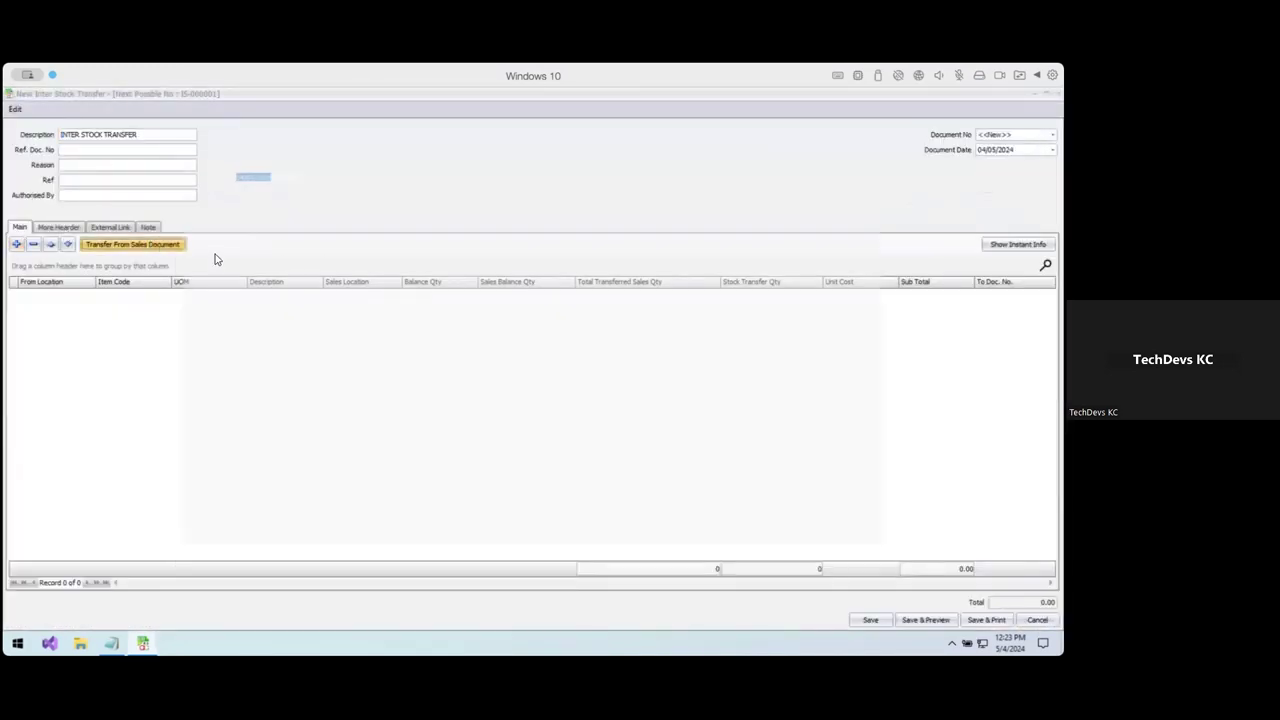
# Filter the sales documents from 01/01/2024 to 04/03/2024 and run the inquiry.
pyautogui.click(232, 190)
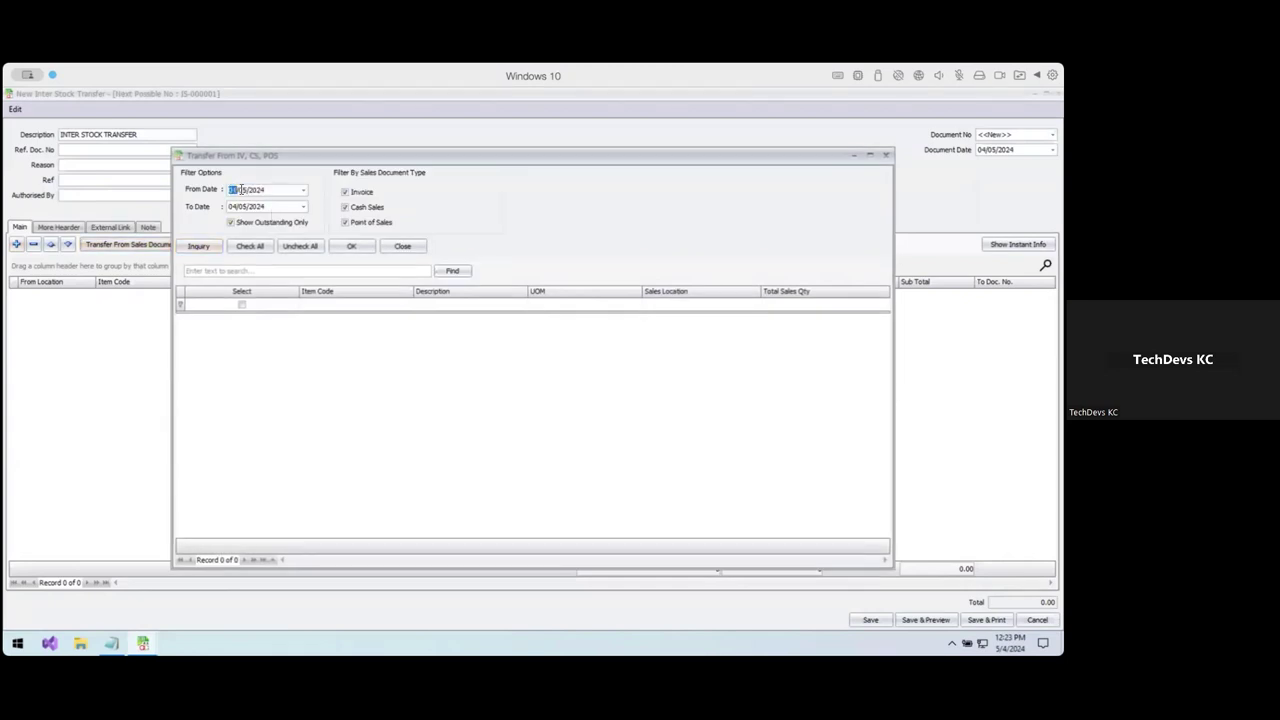
pyautogui.write('01')
pyautogui.click(232, 207)
pyautogui.click(244, 206)
pyautogui.write('03')
pyautogui.click(198, 247)
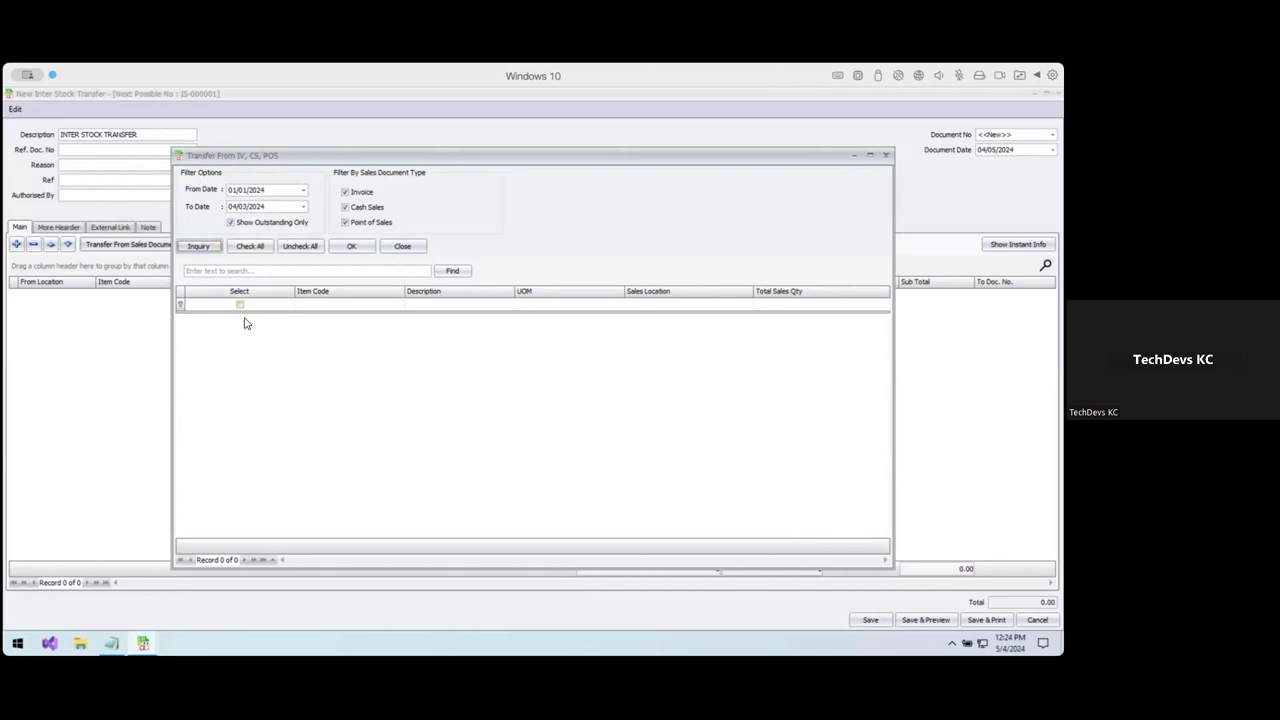
# Set the To Date of the sales document filter to 04/05/2024 and run the inquiry again.
pyautogui.click(305, 210)
pyautogui.click(304, 206)
pyautogui.click(245, 340)
pyautogui.click(197, 249)
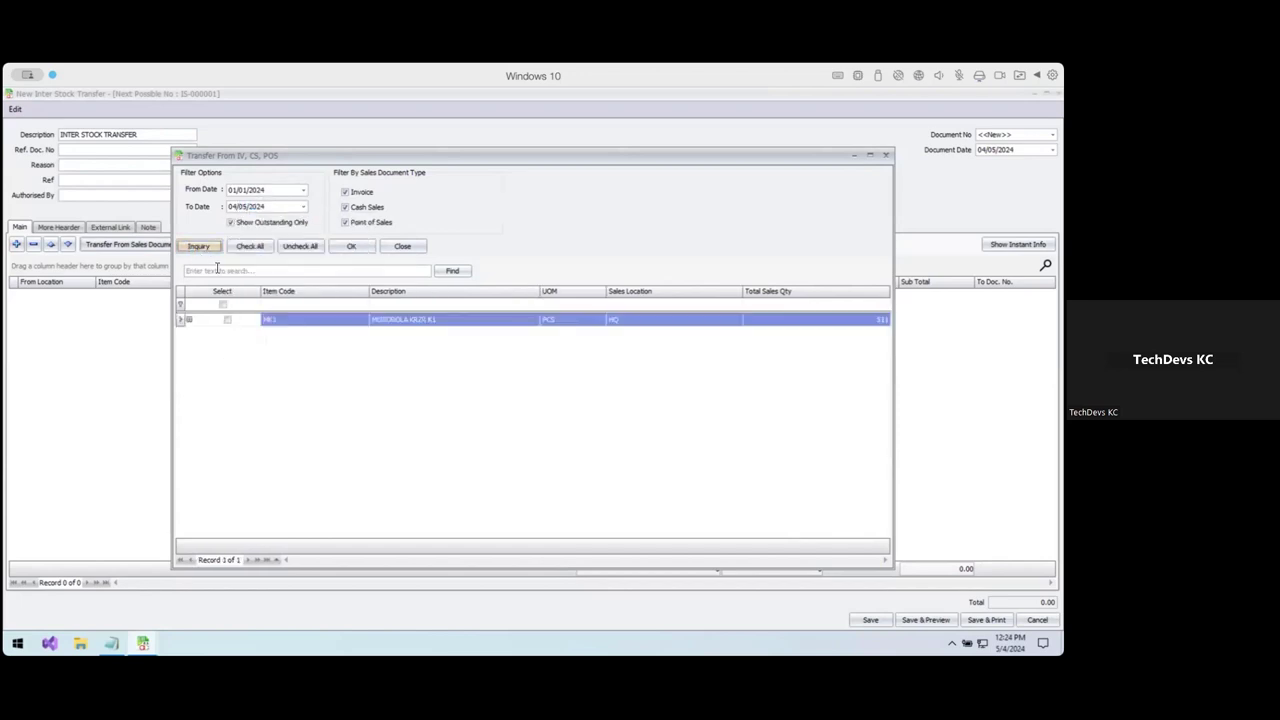
# Expand the MK1 sales line, select it, examine its source invoice and sales quantity, and transfer it into the Inter Stock Transfer.
pyautogui.click(189, 319)
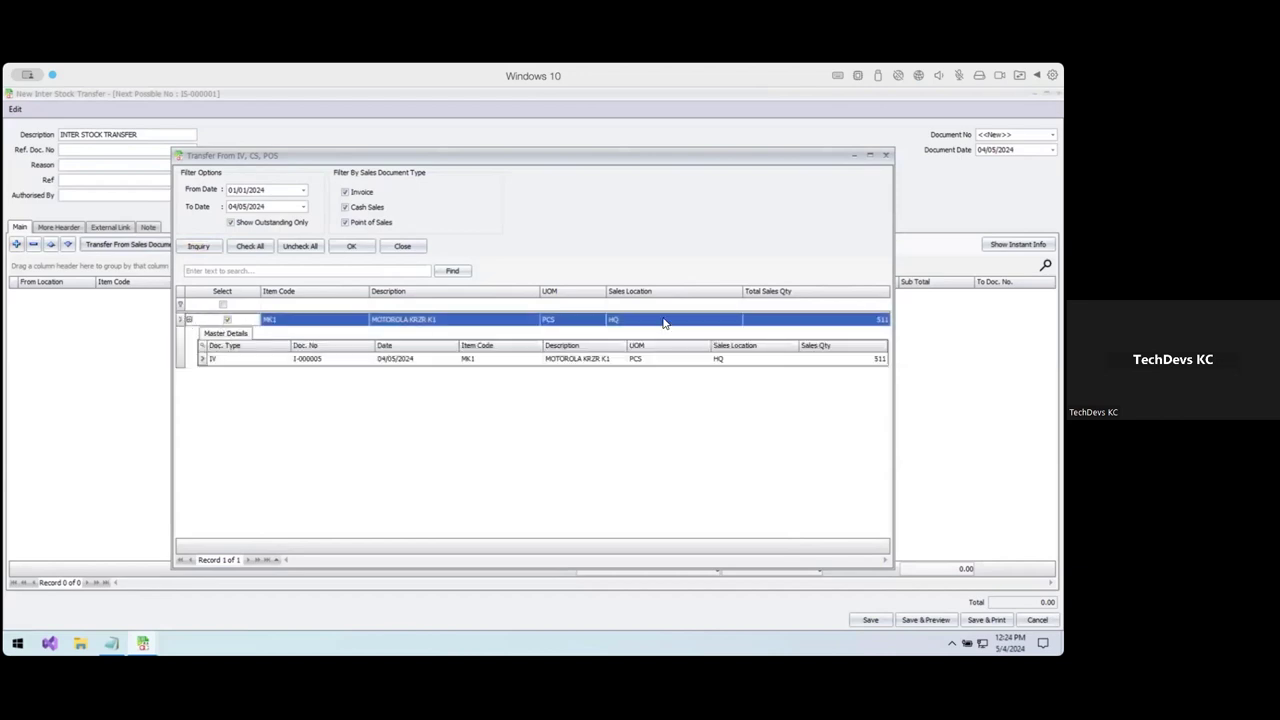
pyautogui.click(876, 321)
pyautogui.click(277, 325)
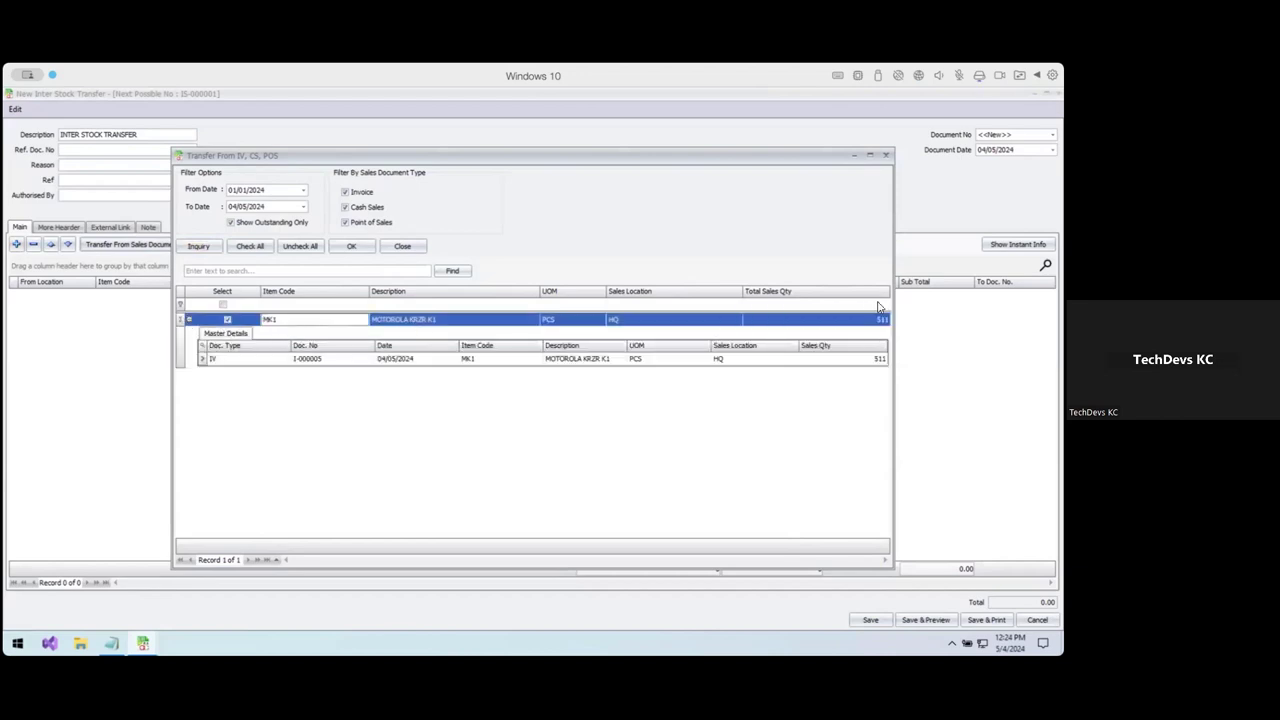
pyautogui.click(879, 321)
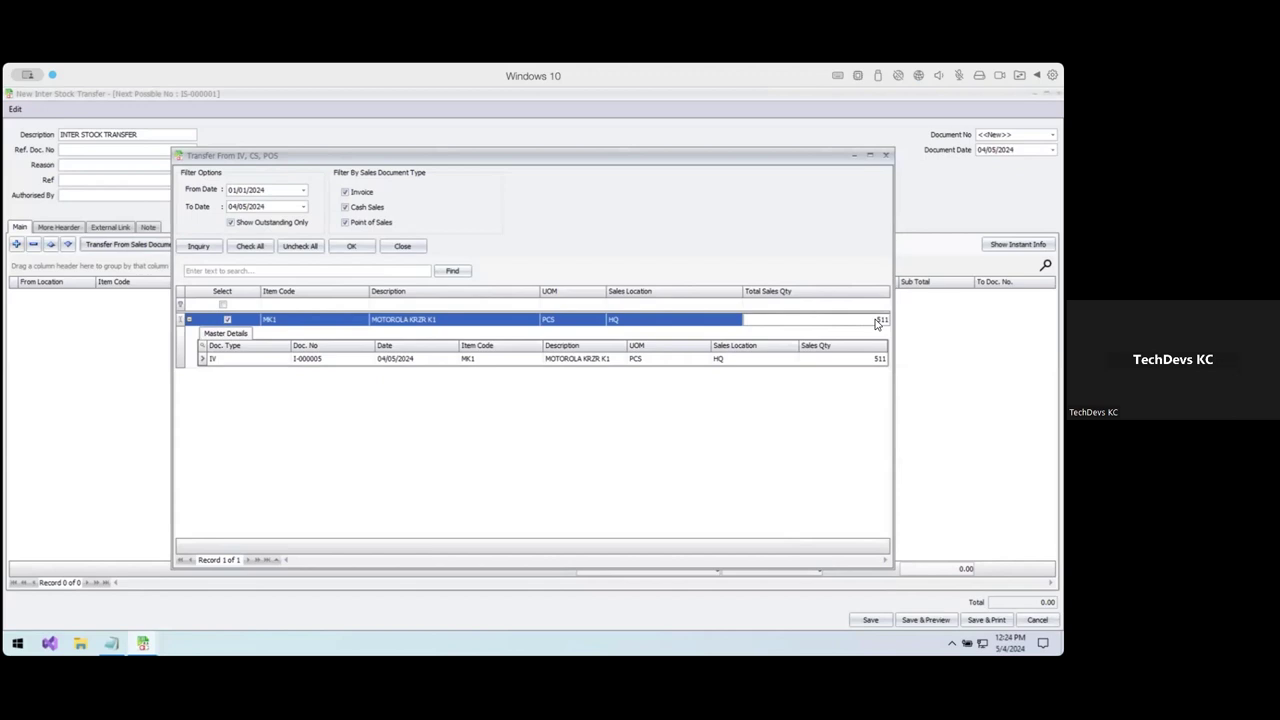
pyautogui.click(350, 246)
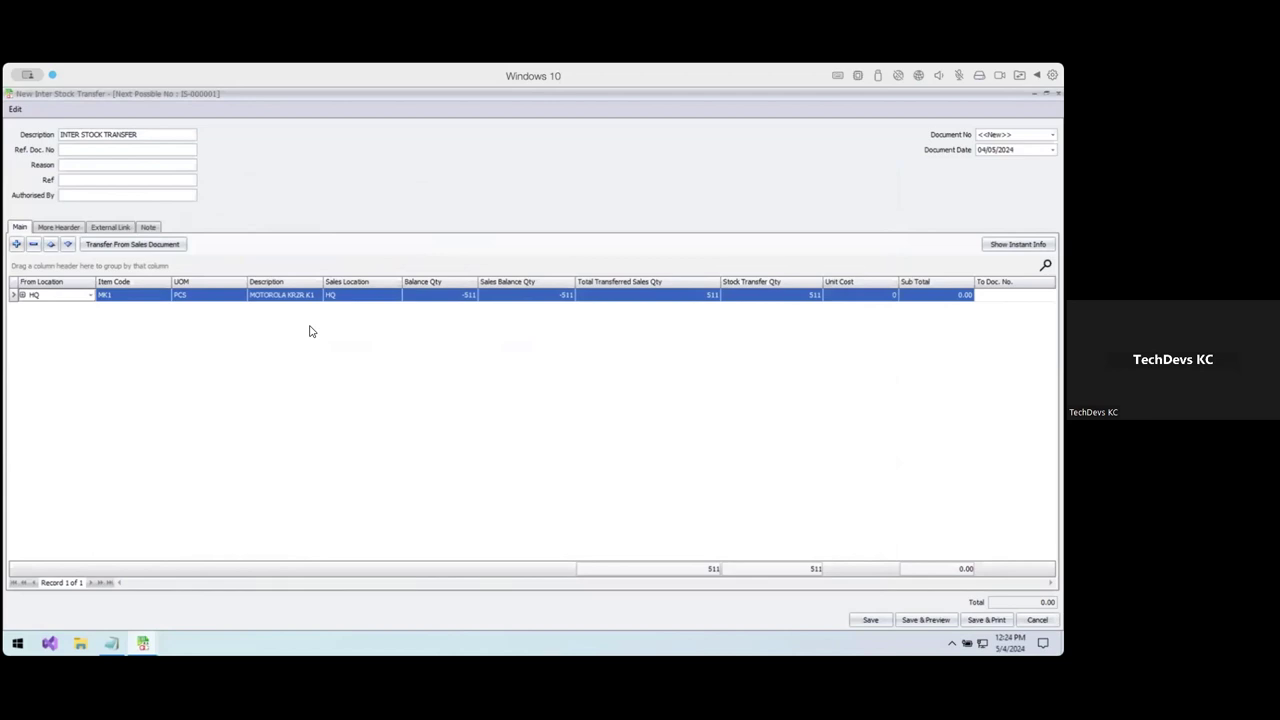
# Rerun the sales document inquiry, accept the MK1 selection again, and leave the Inter Stock Transfer without saving.
pyautogui.click(181, 247)
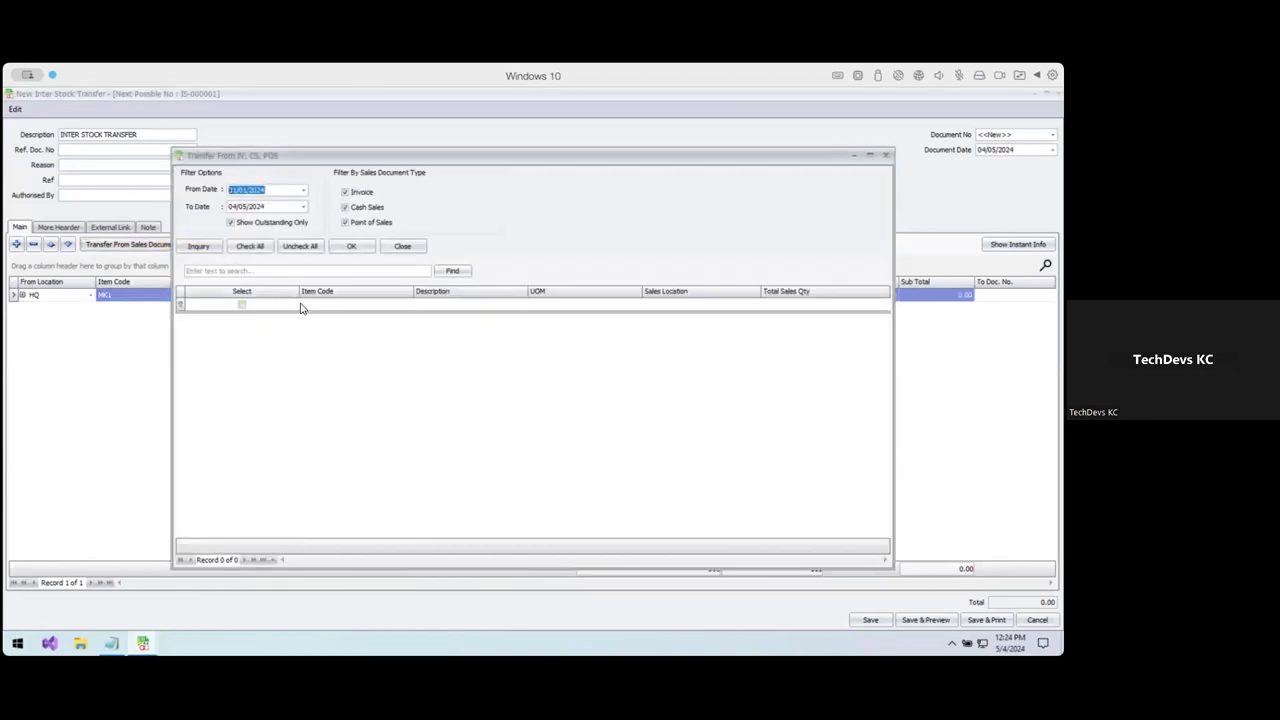
pyautogui.click(201, 246)
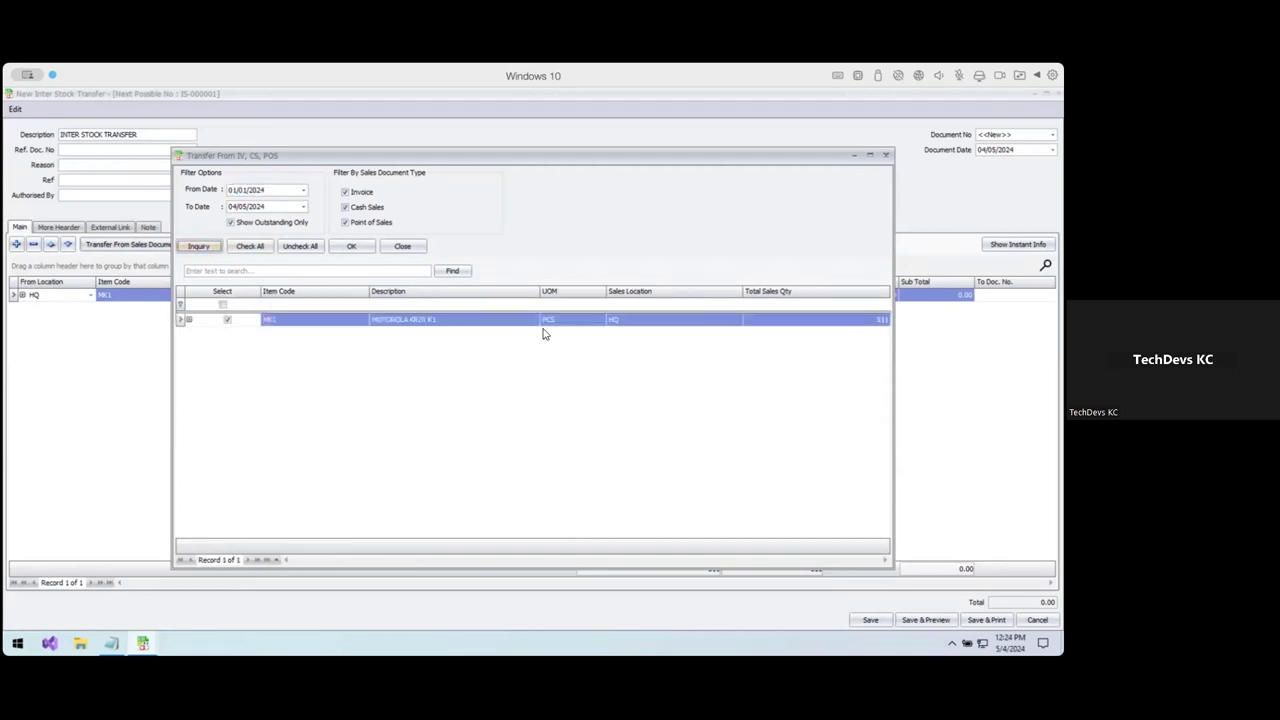
pyautogui.click(351, 246)
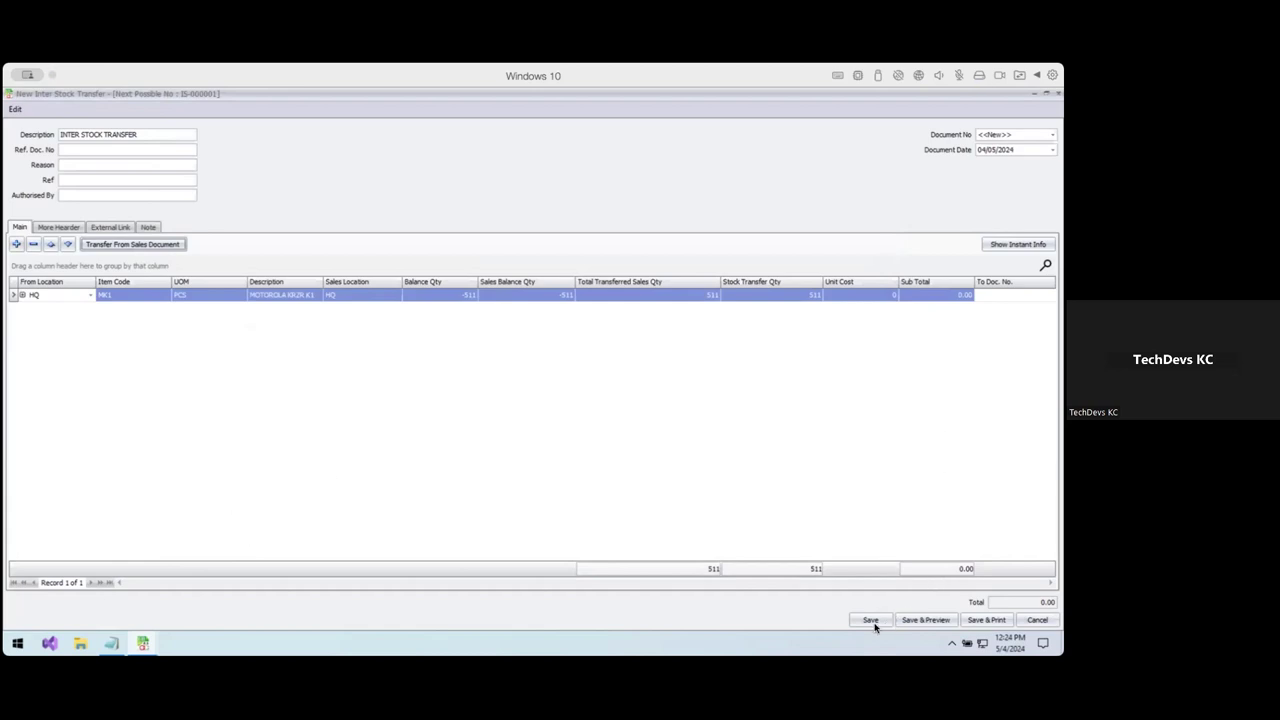
pyautogui.click(631, 463)
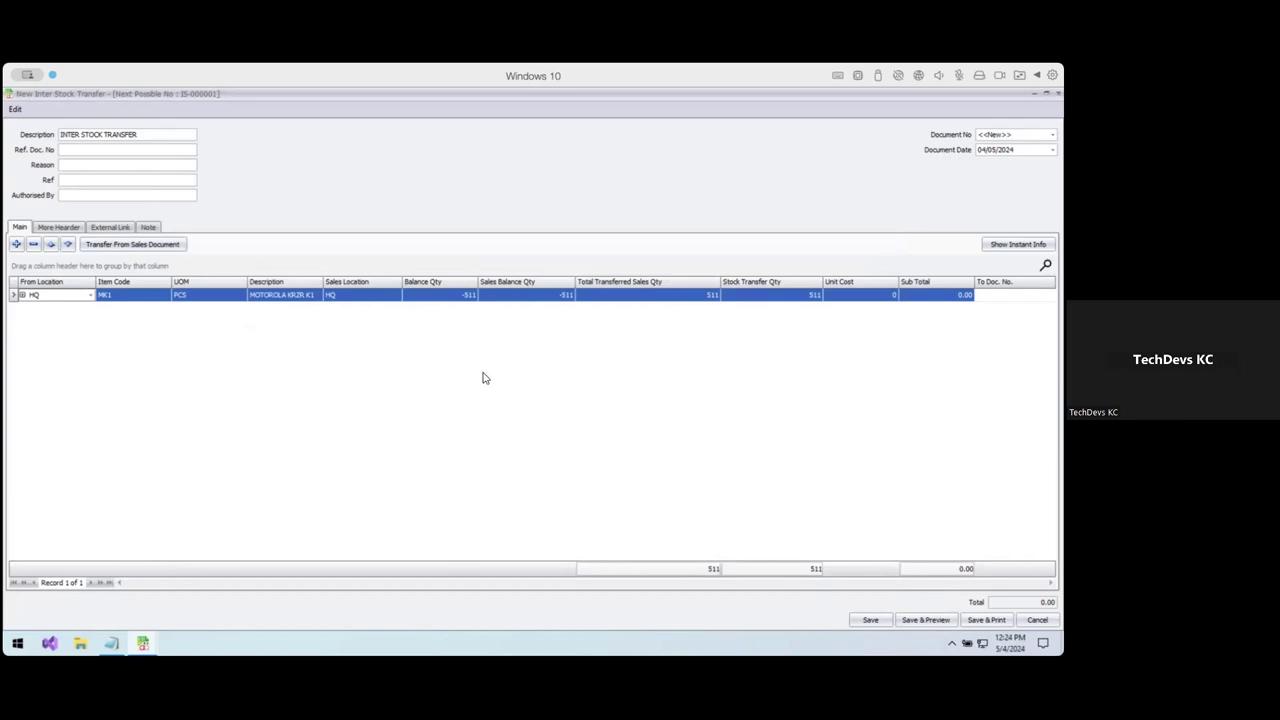
pyautogui.press('Escape')
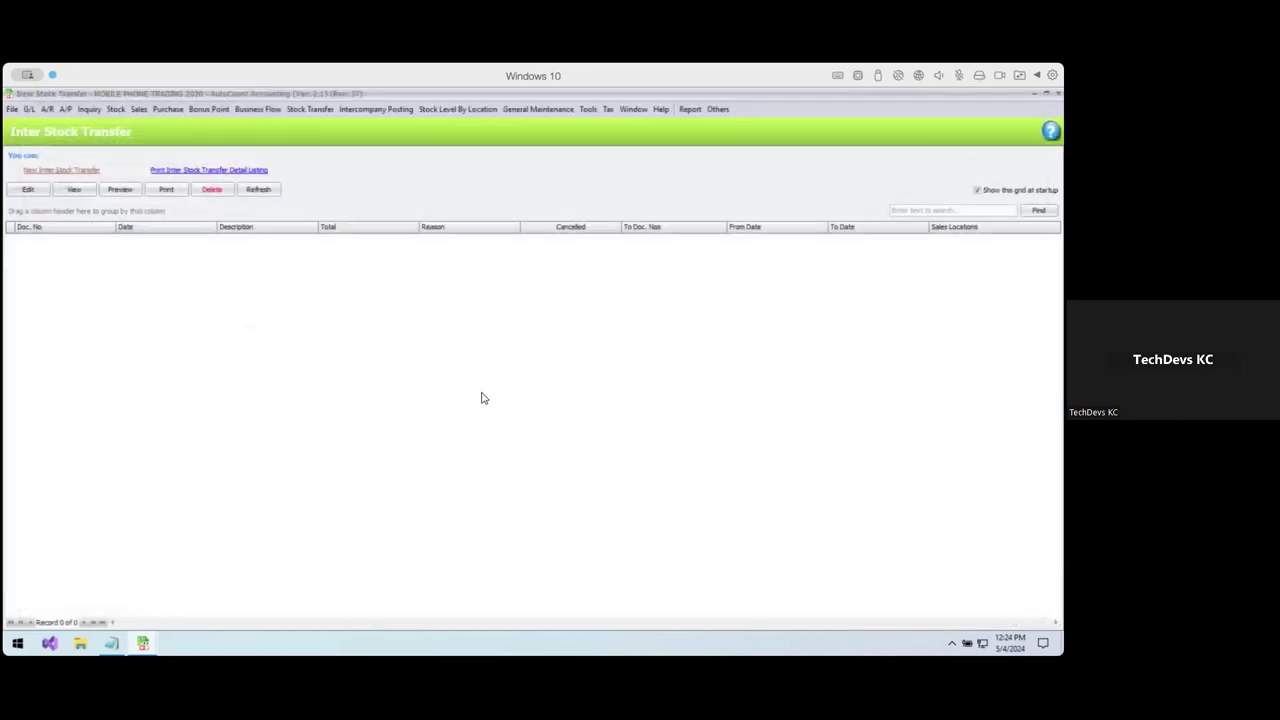
pyautogui.press('Escape')
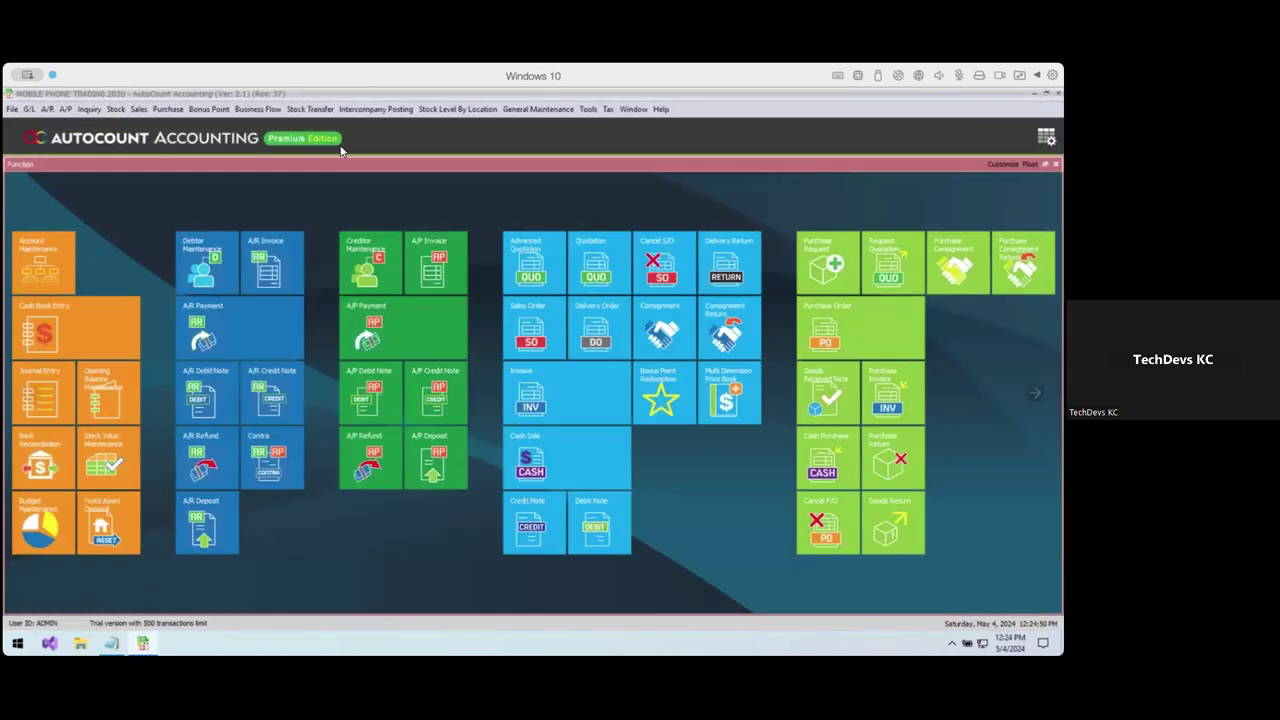
pyautogui.click(139, 110)
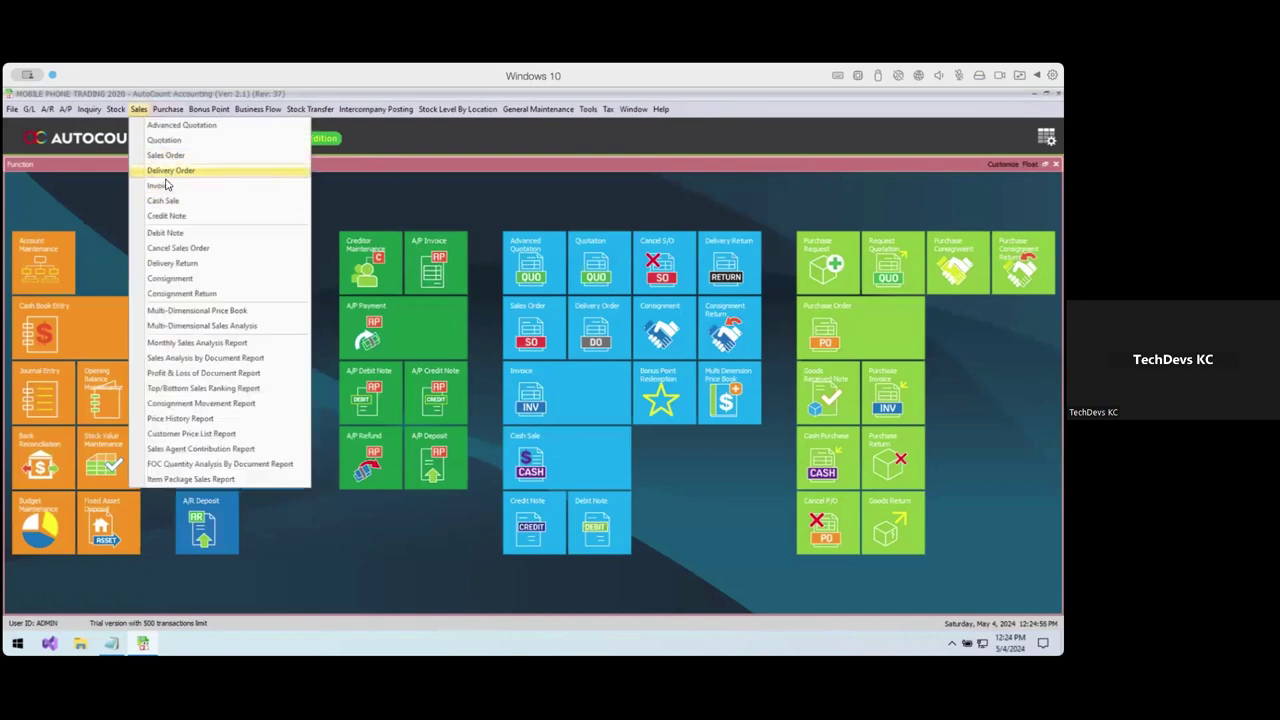
pyautogui.click(520, 177)
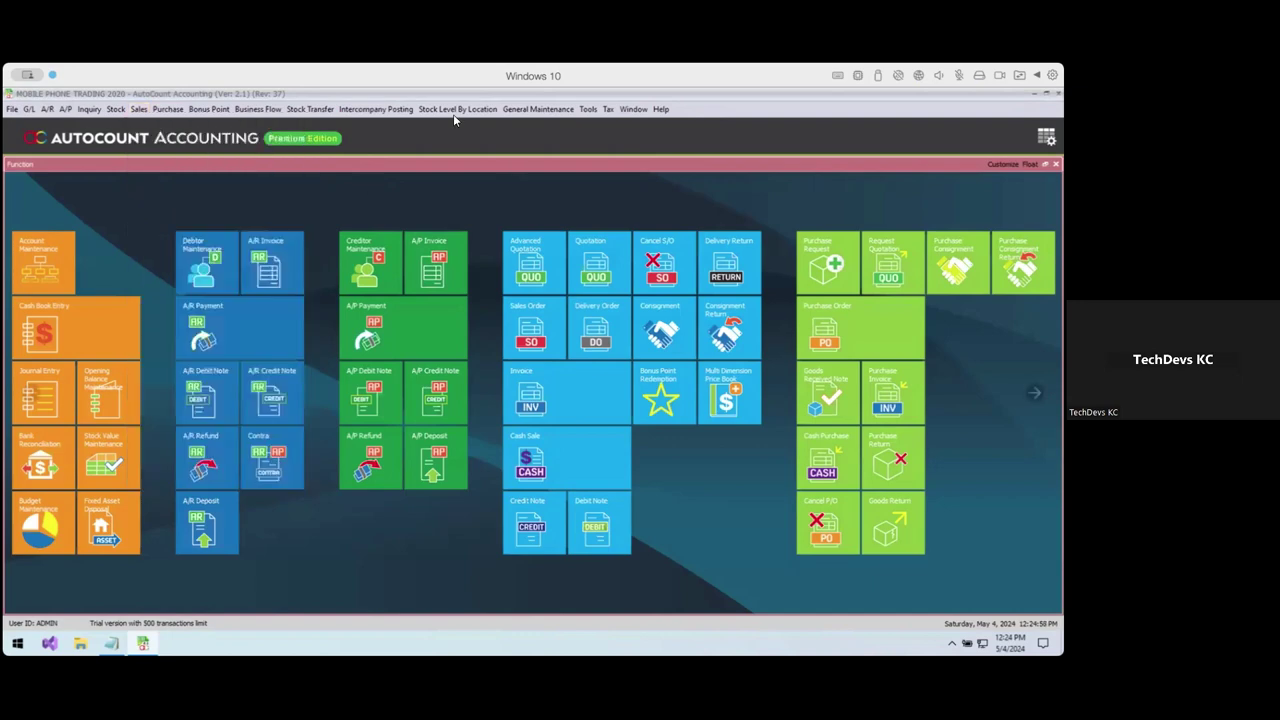
# Reopen the Stock Level Listing and run its inquiry with Show Movement enabled and a one-month date range.
pyautogui.click(455, 110)
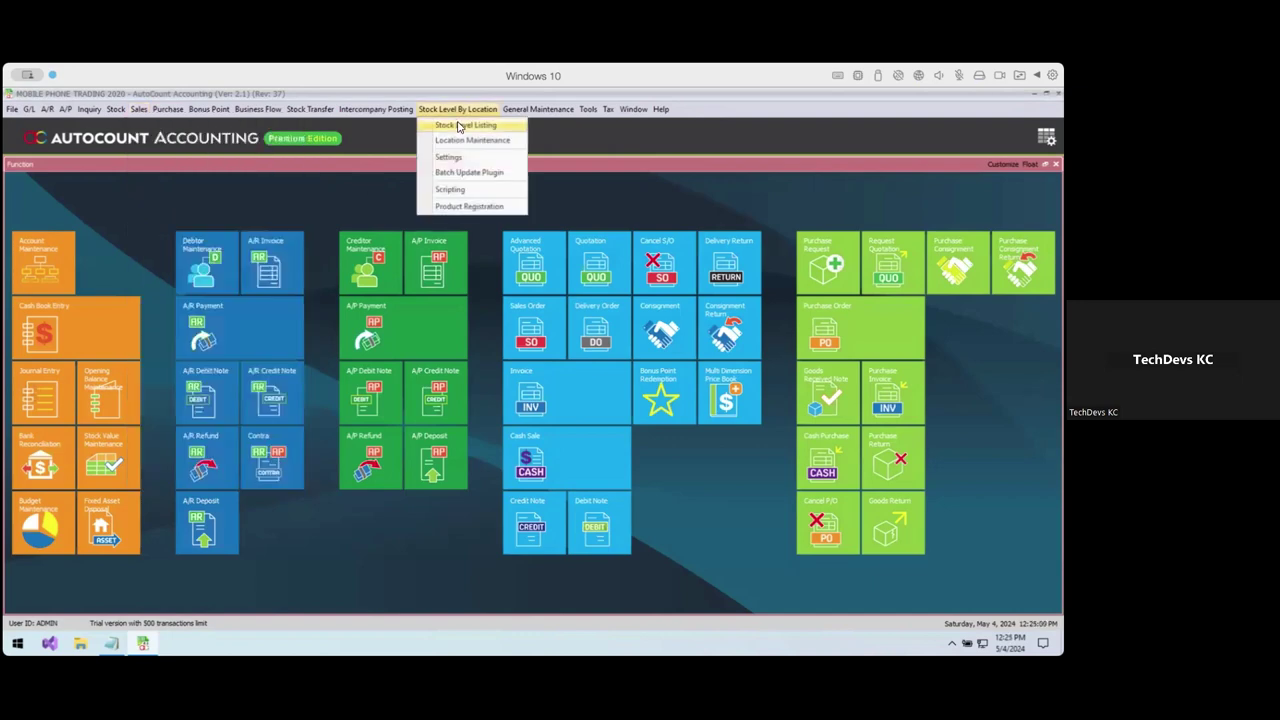
pyautogui.click(459, 126)
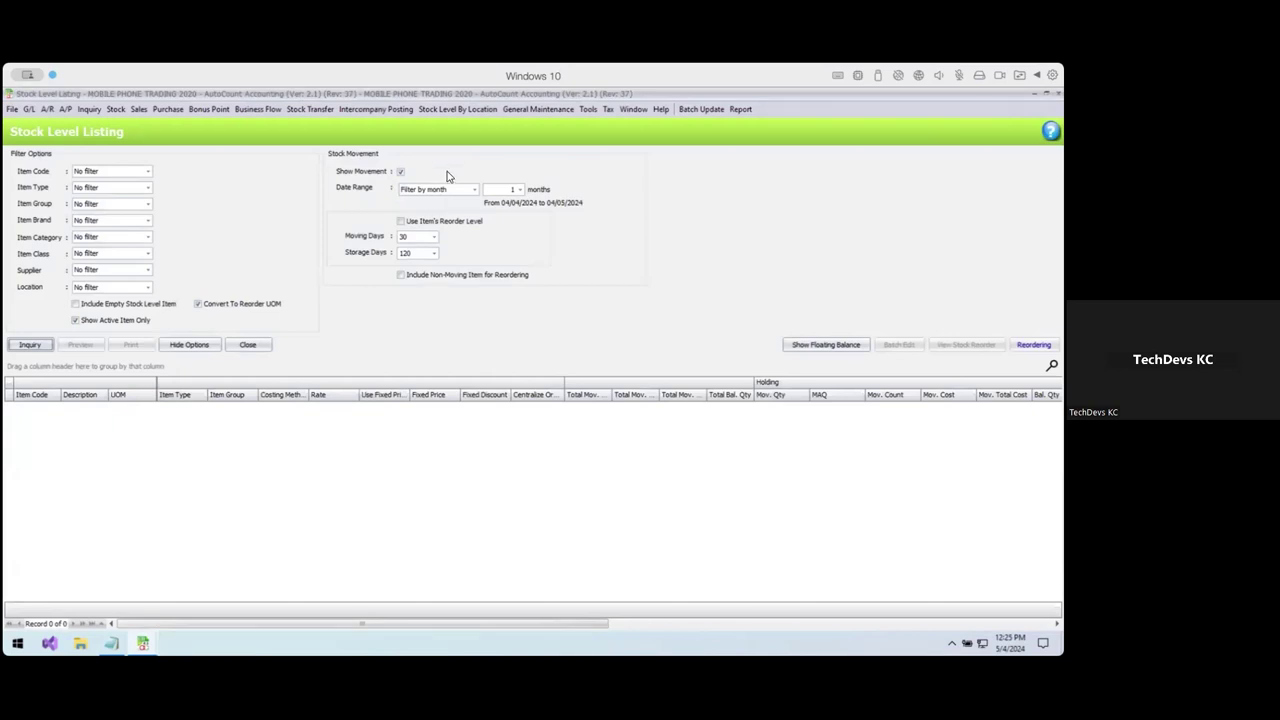
pyautogui.click(26, 342)
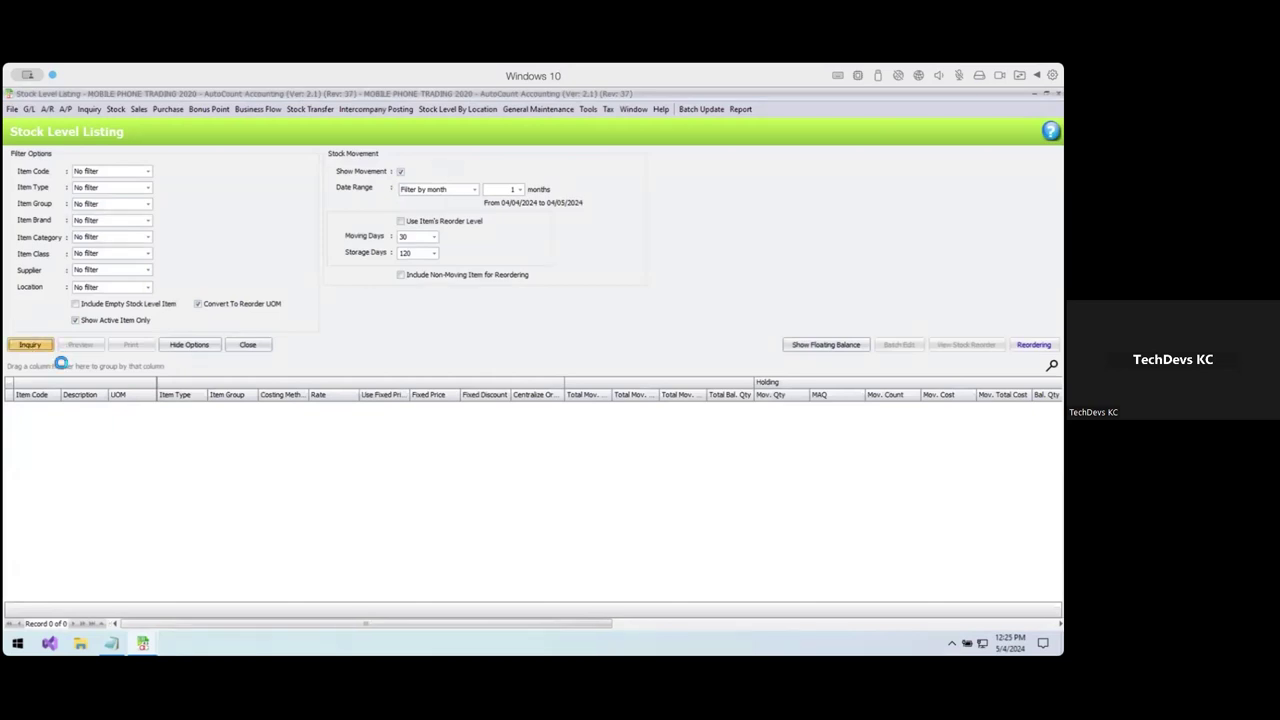